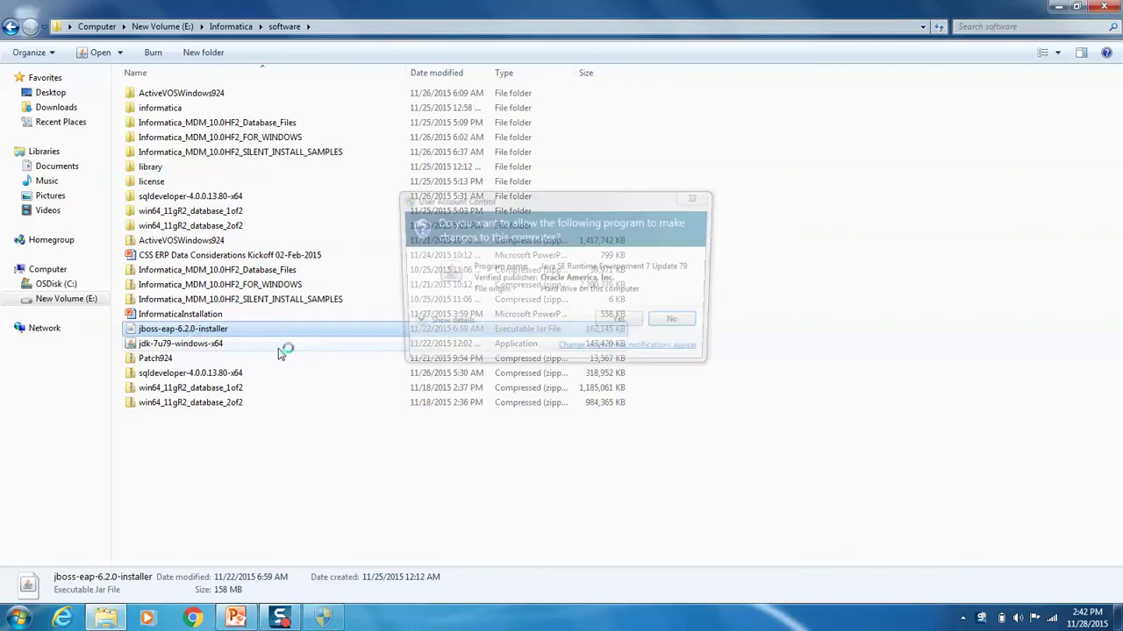
Step: Let the jboss-eap-6.2.0 installer run and bring its language selection dialog to the front
click(623, 323)
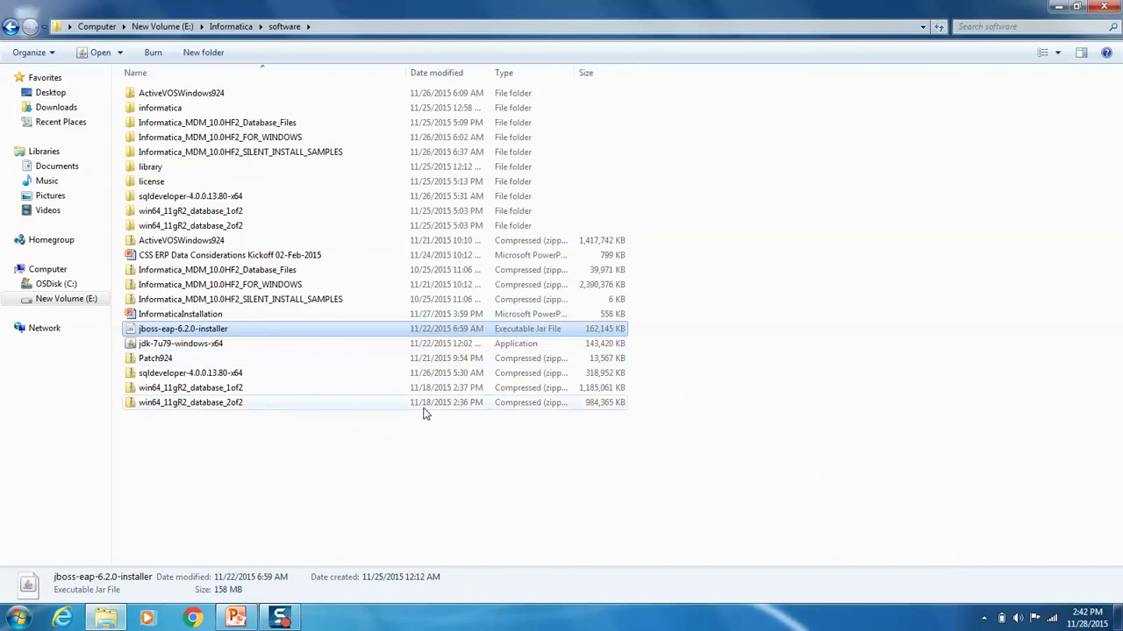
click(1059, 6)
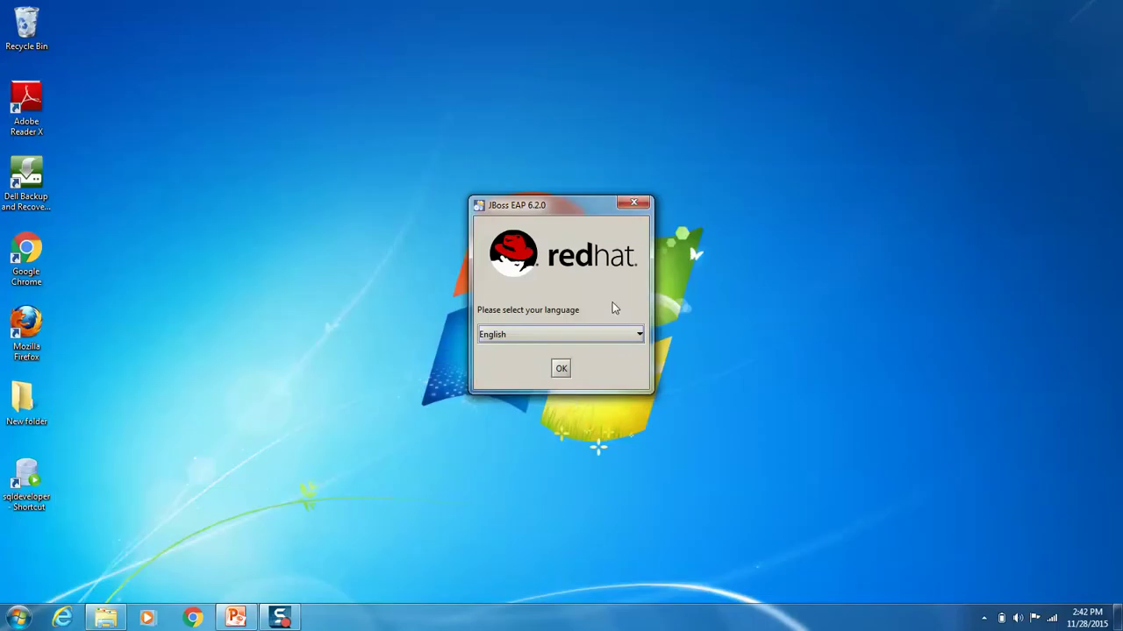
Step: Choose English as the installer language and accept the license agreement
click(562, 369)
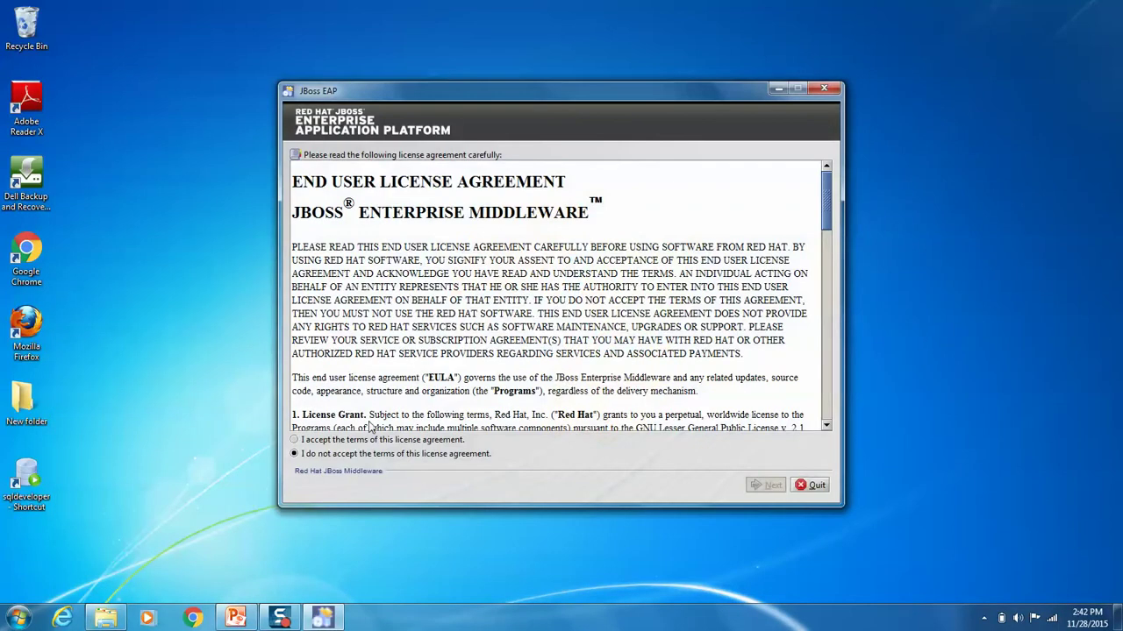
click(309, 441)
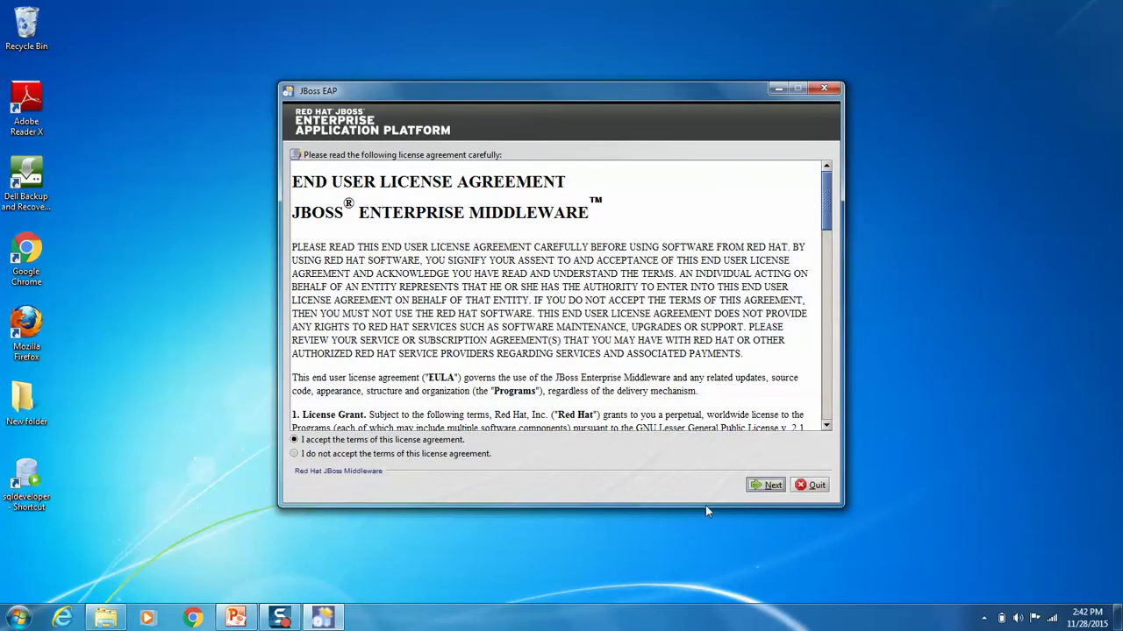
click(772, 486)
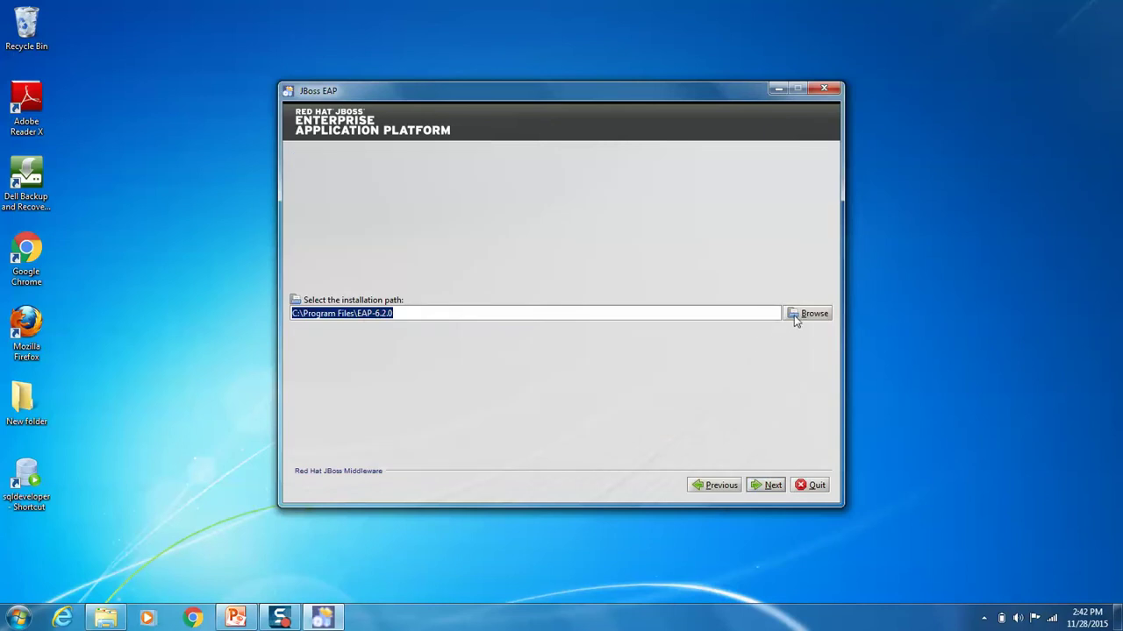
Step: Set the installation path to a new jboss-eap-6.2 folder under E:\MDM10
click(795, 315)
click(587, 226)
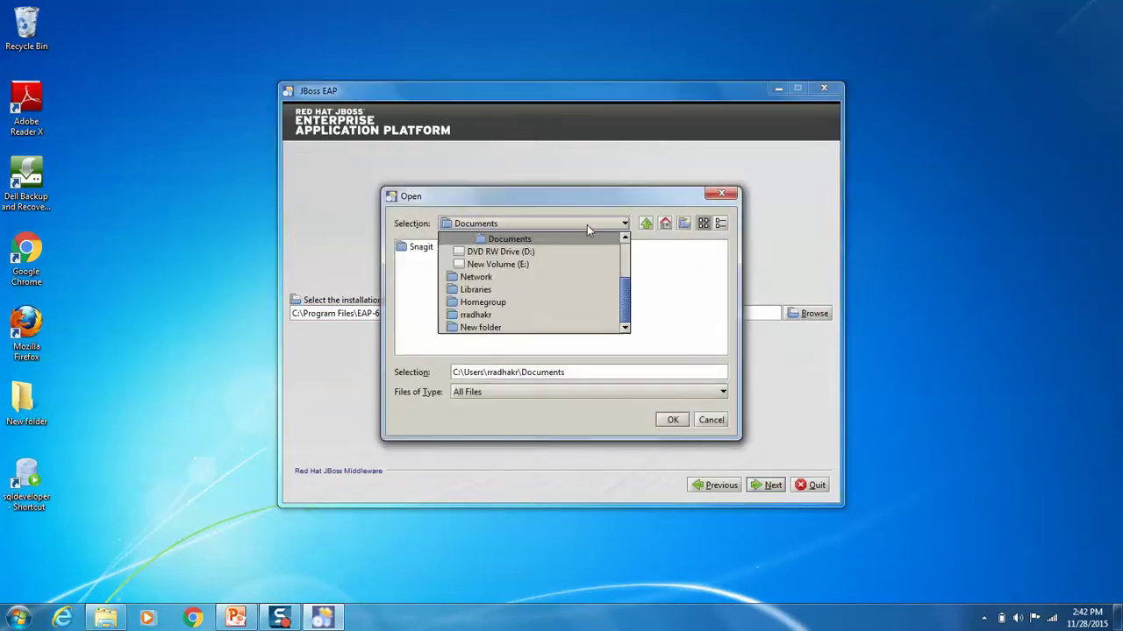
click(506, 266)
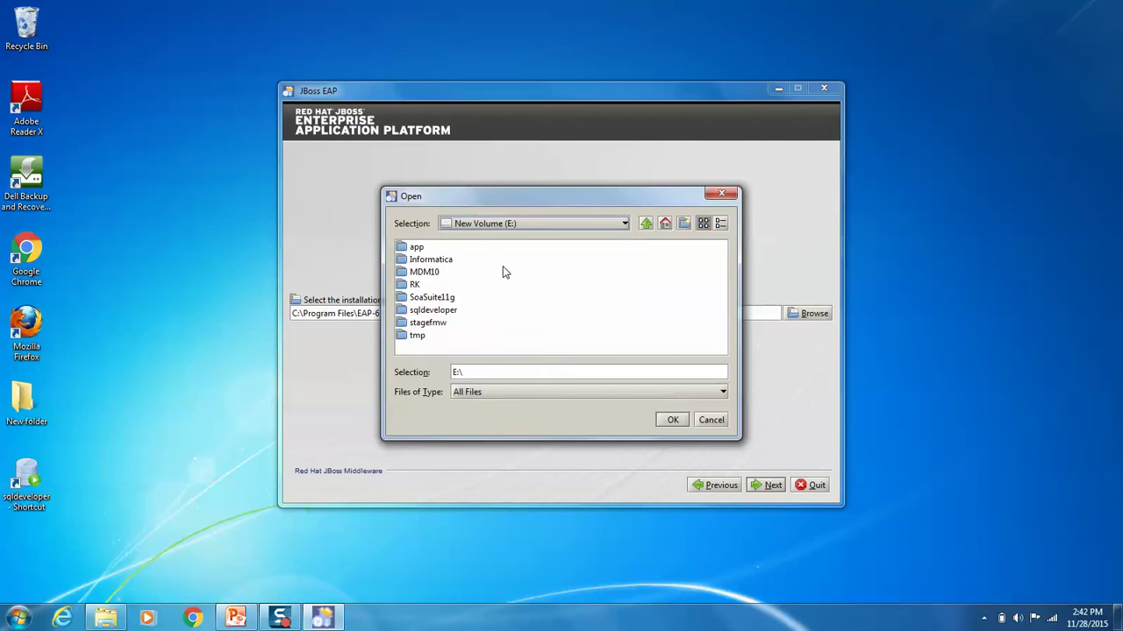
double_click(436, 272)
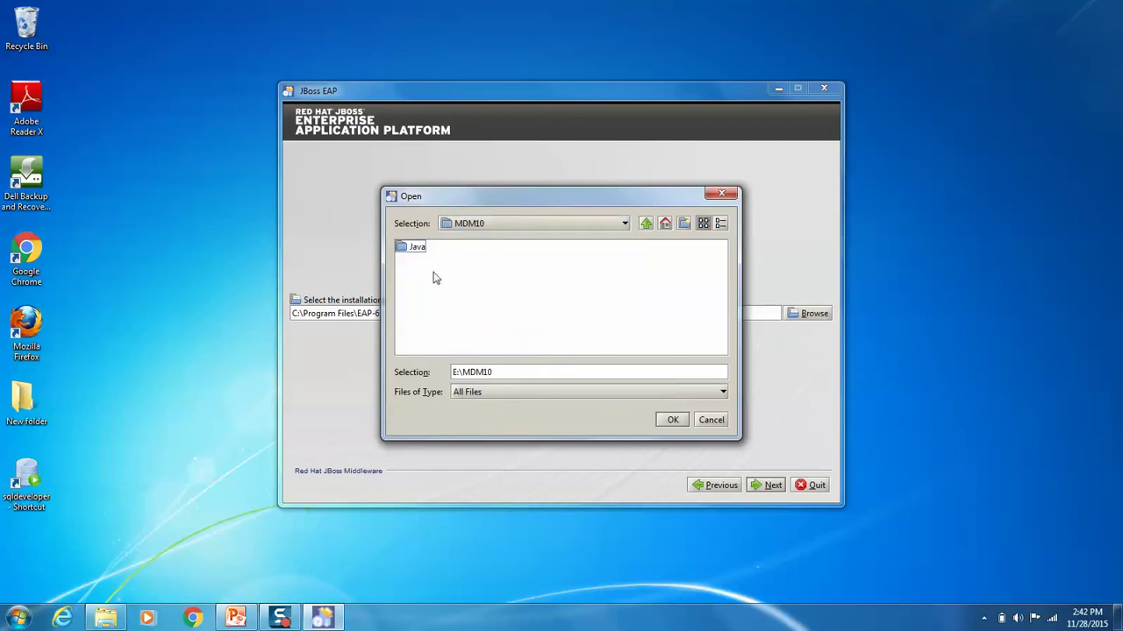
click(670, 420)
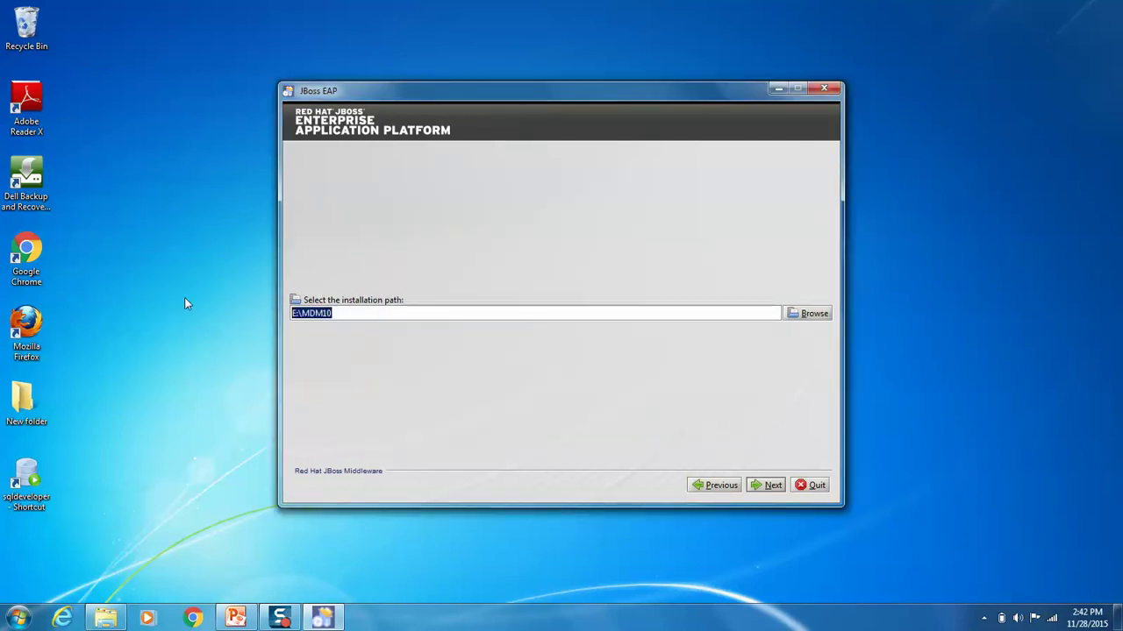
click(773, 487)
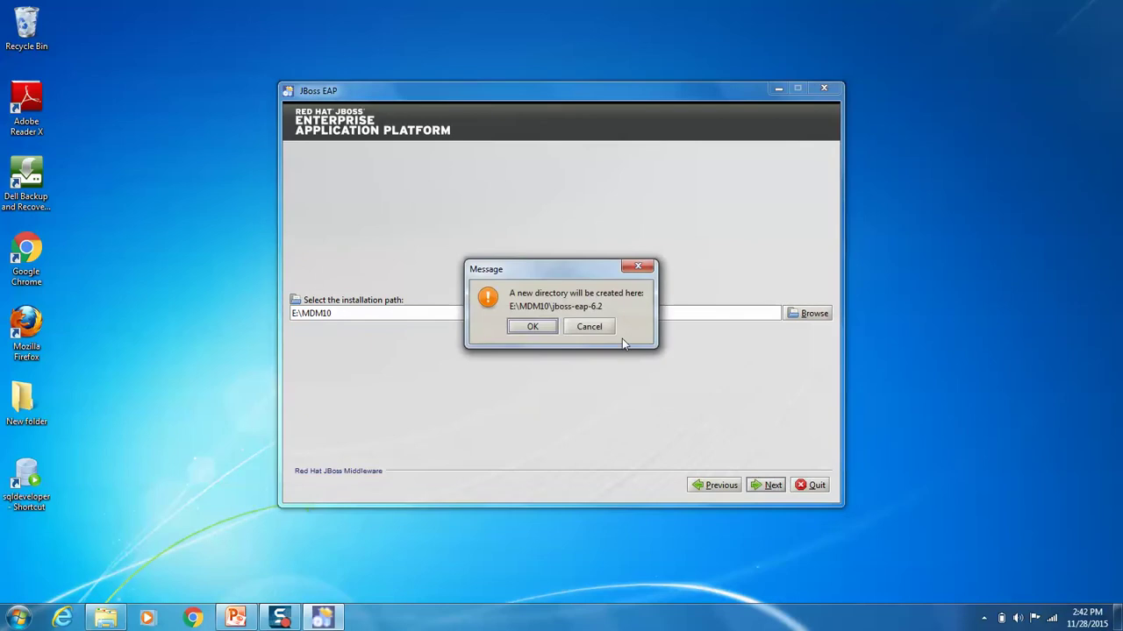
click(530, 329)
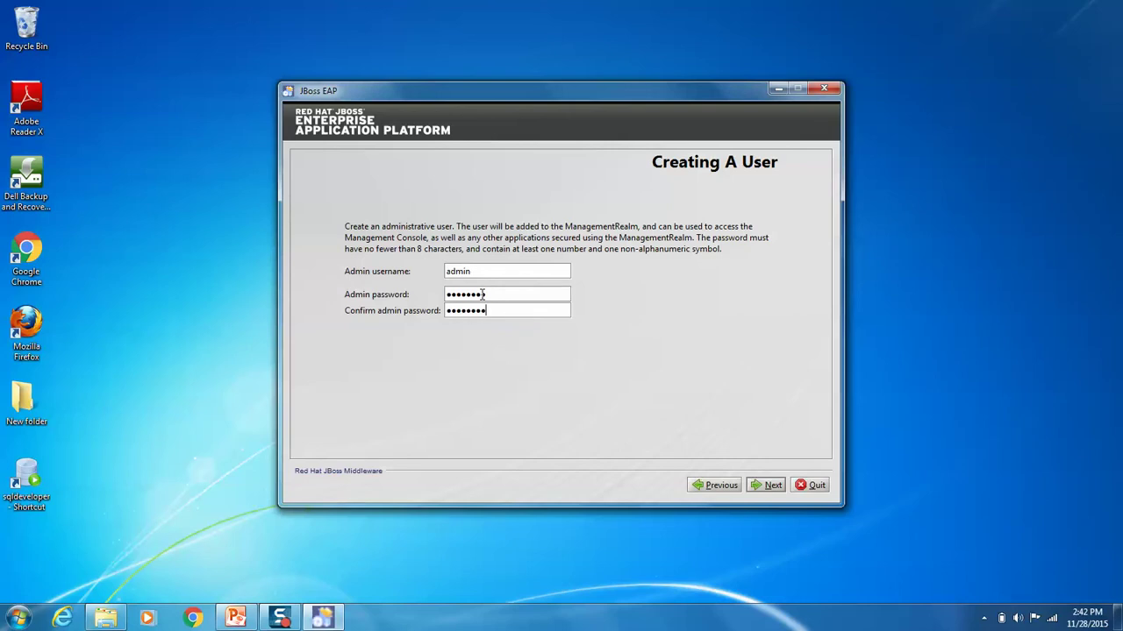
Step: Include the quickstarts and skip the Maven repository setup
click(763, 485)
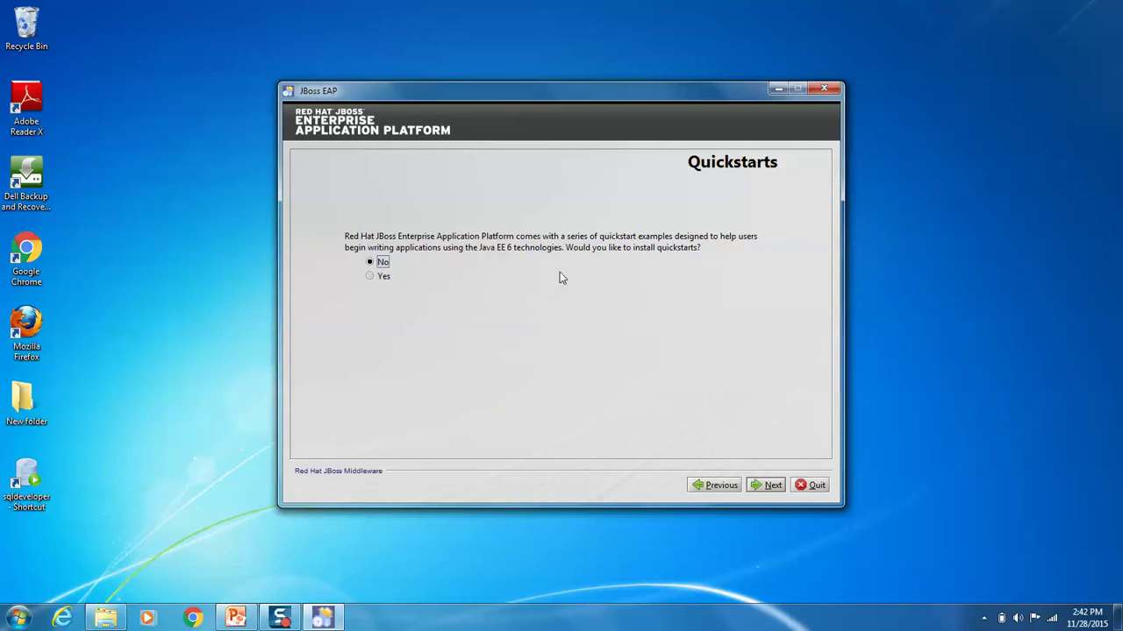
click(369, 277)
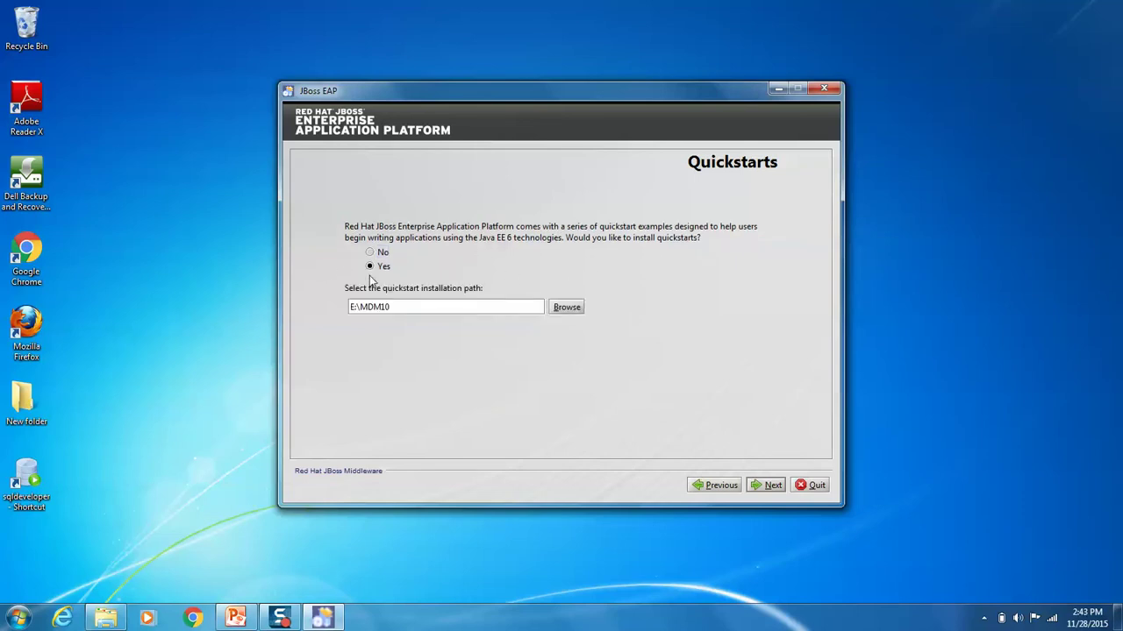
click(772, 485)
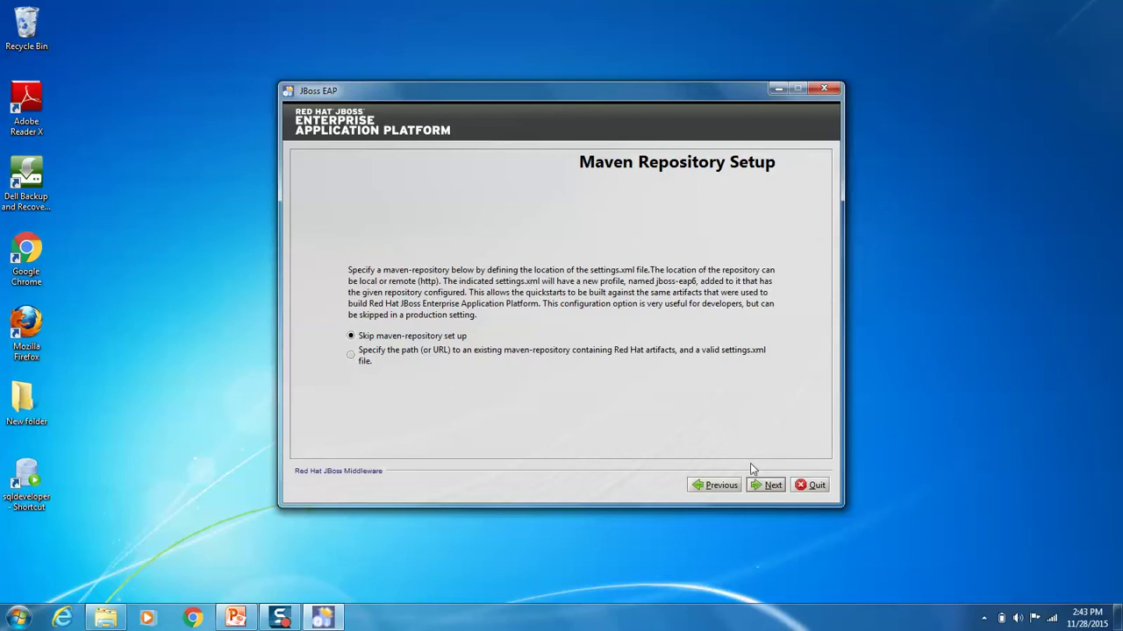
click(761, 485)
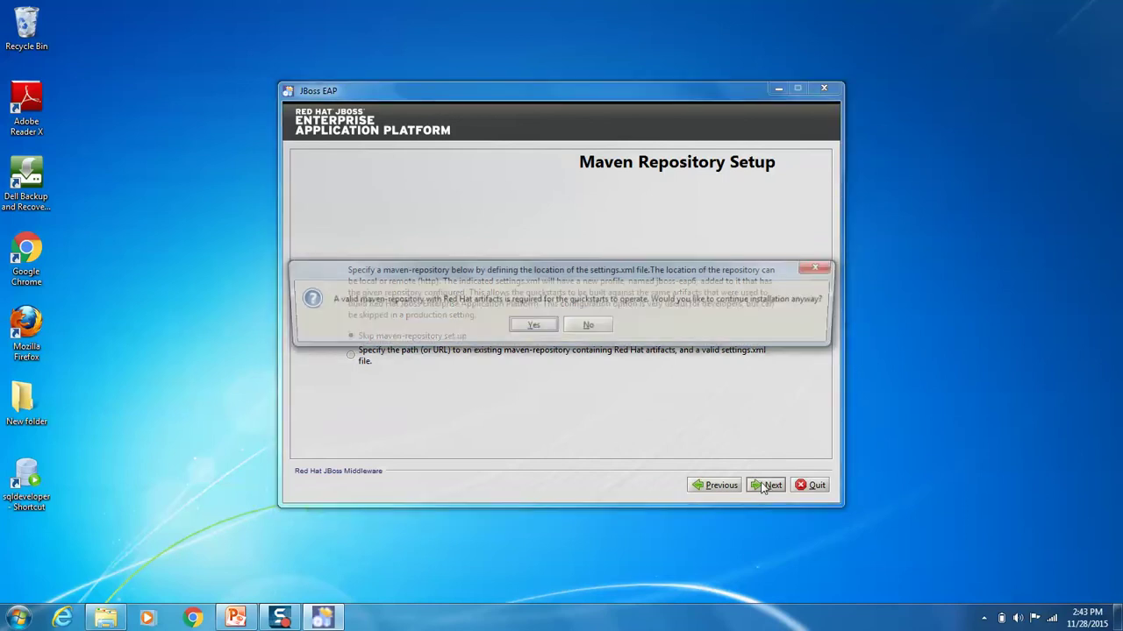
click(531, 328)
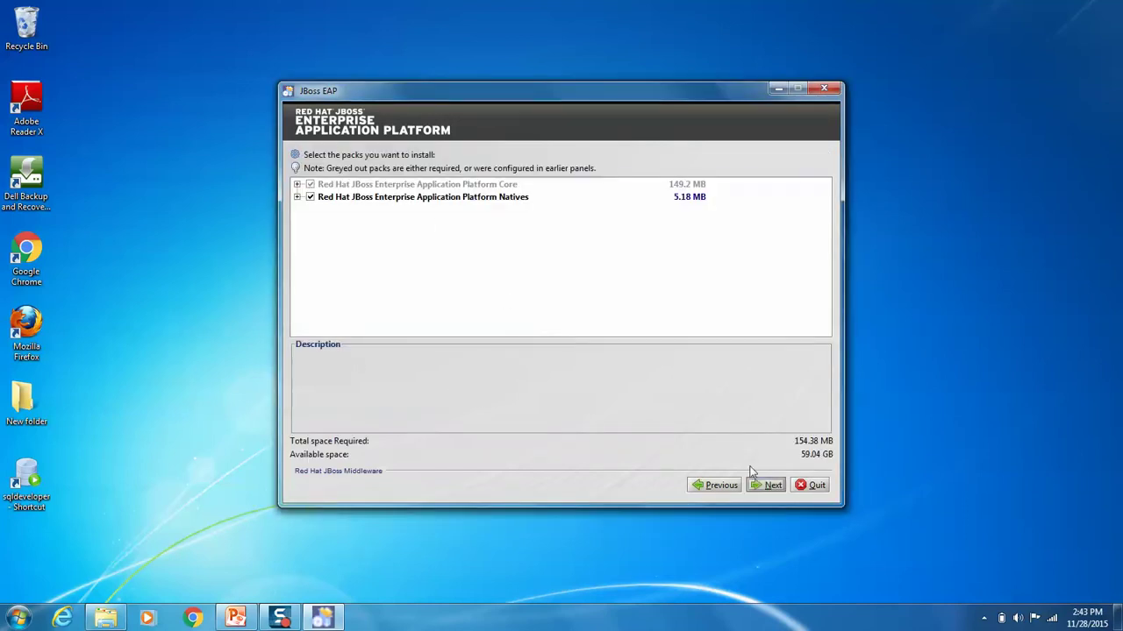
Step: Keep the default packs and port bindings, choose Standalone Mode, and reach the summary
click(767, 485)
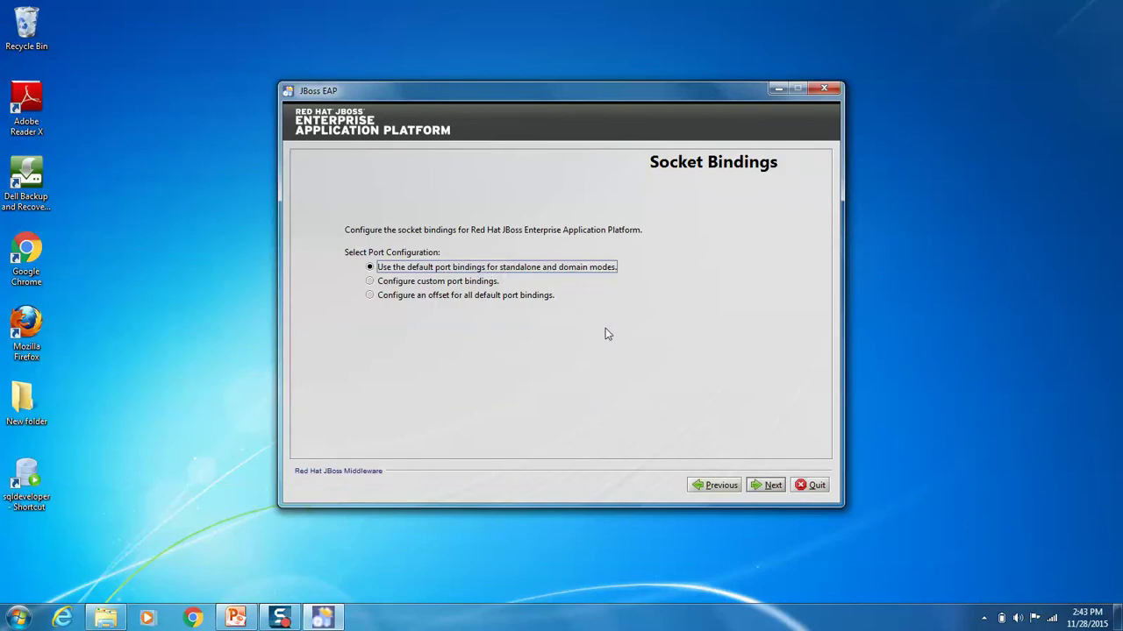
click(764, 489)
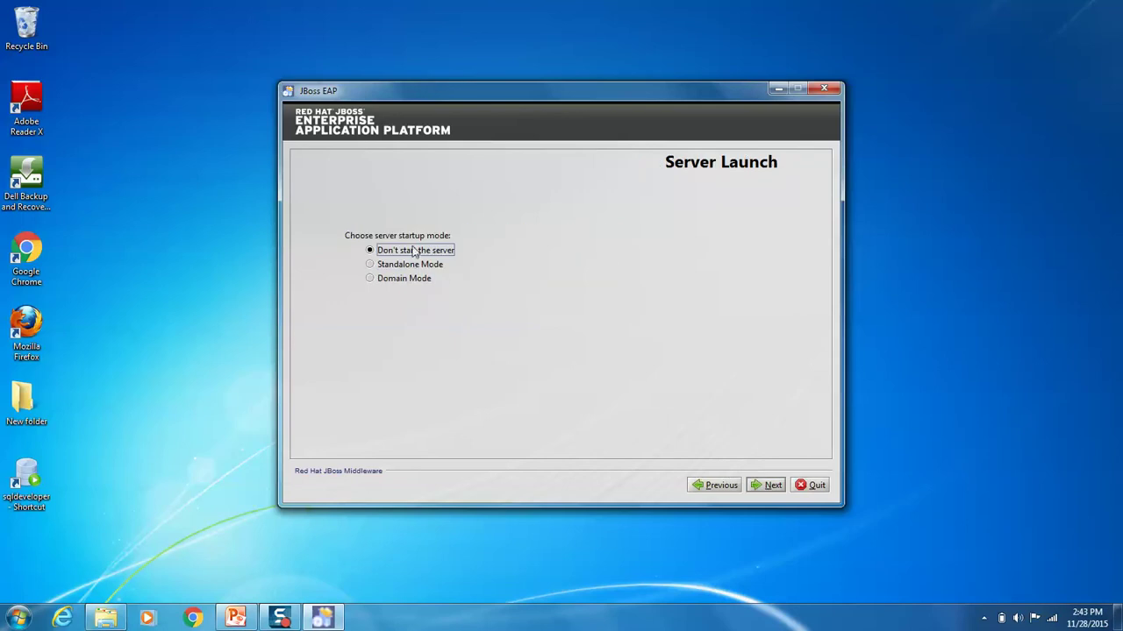
click(438, 265)
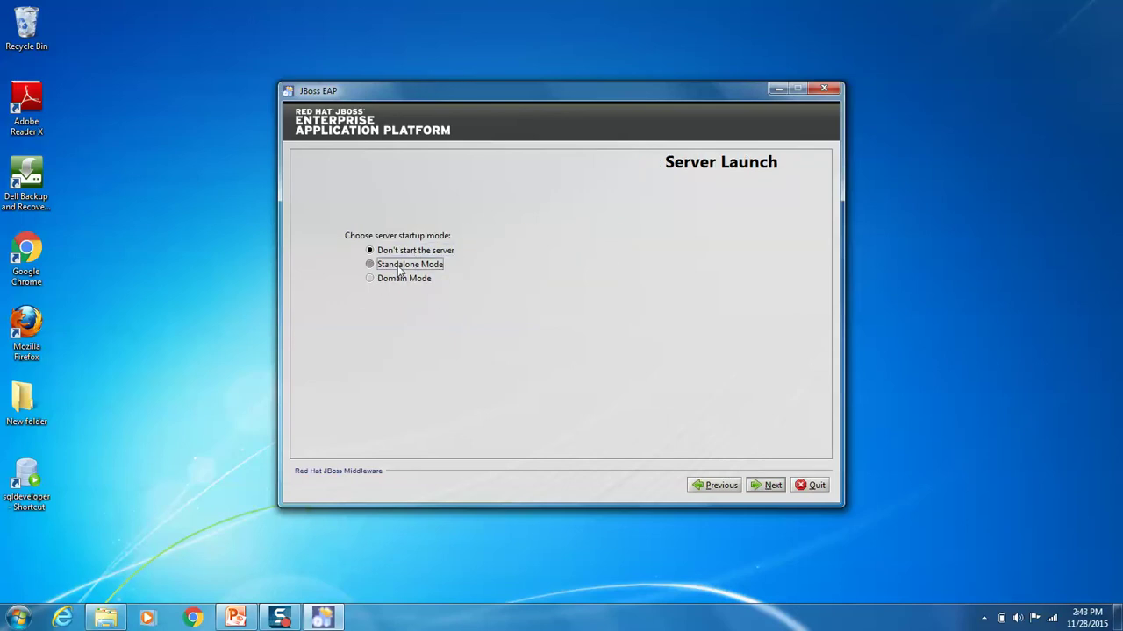
click(770, 485)
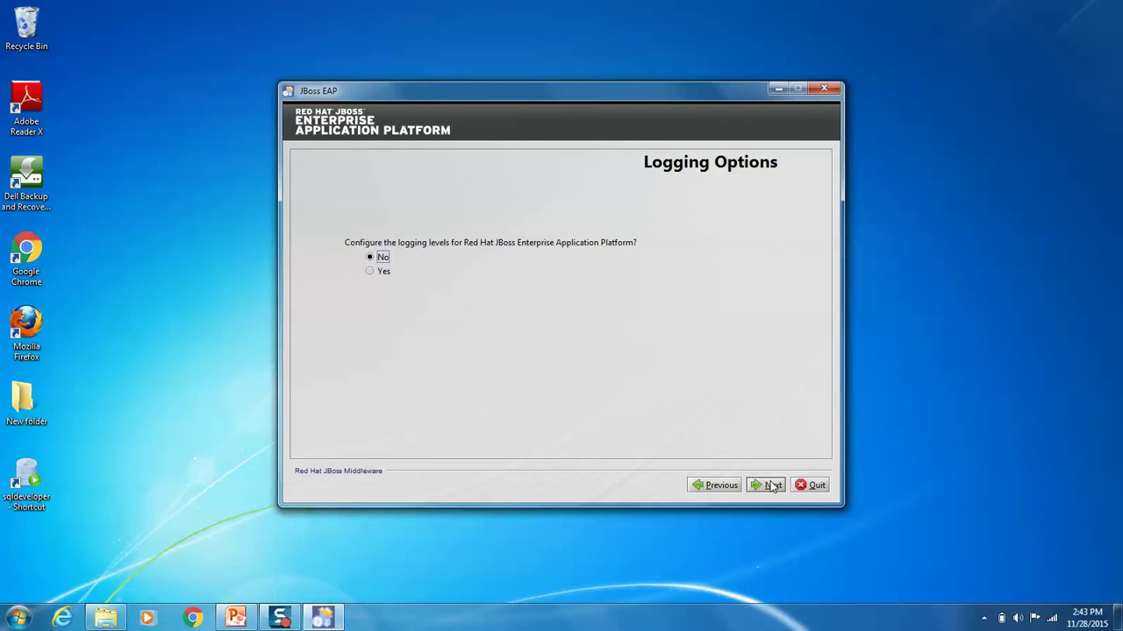
click(772, 485)
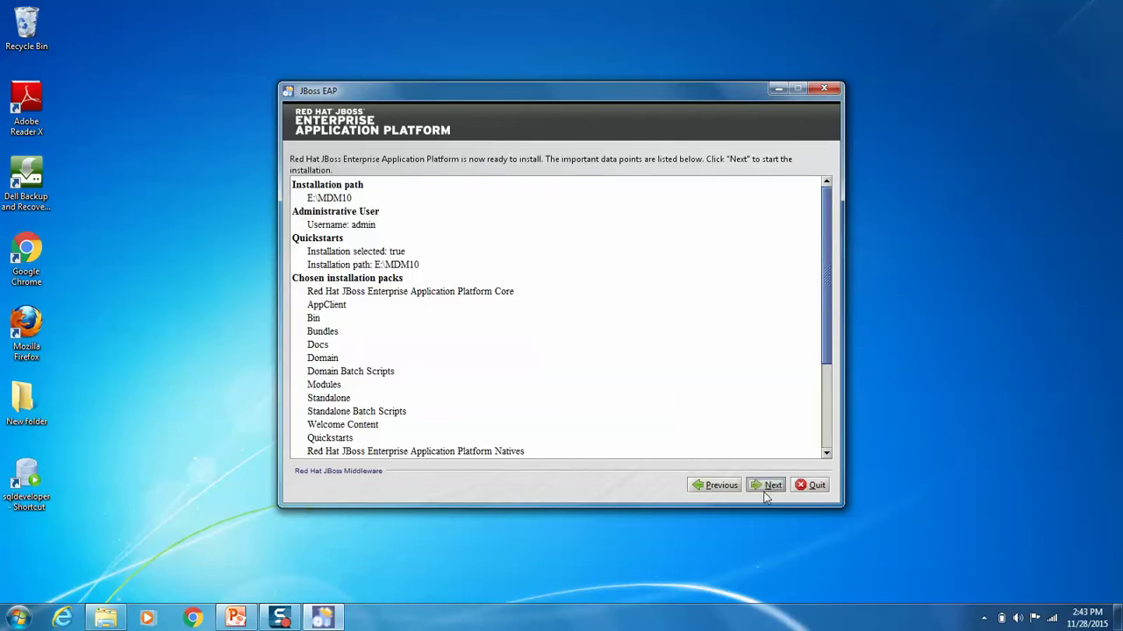
Step: Start installing the JBoss components into E:\MDM10 and bring the software folder forward
click(770, 488)
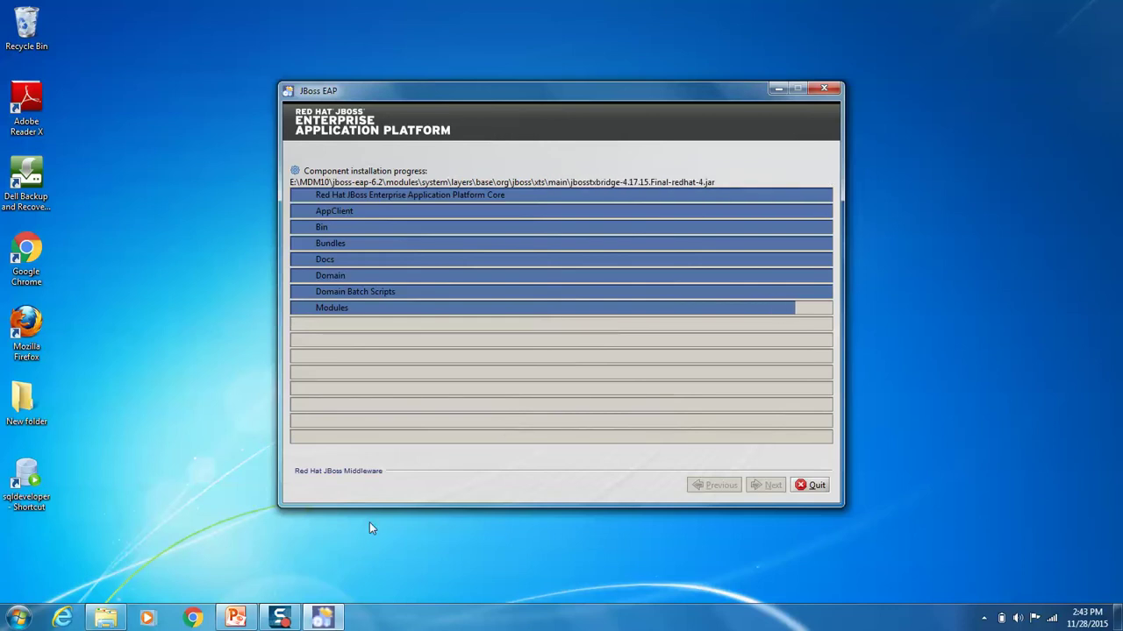
click(111, 621)
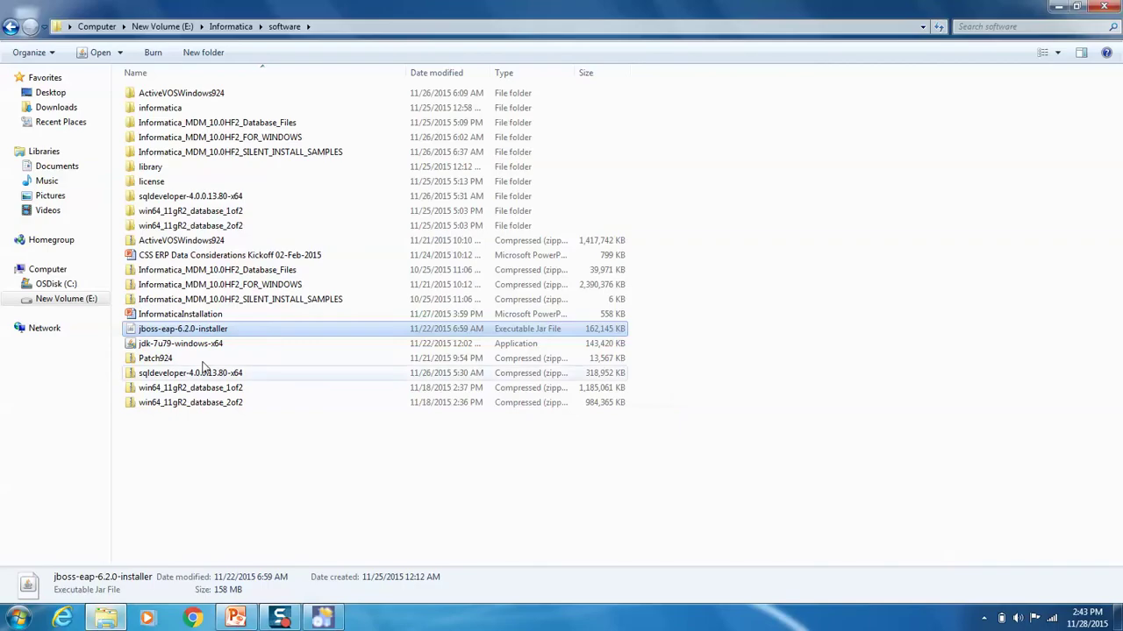
Step: Look inside the software folder's library subfolder, then return to the installer
double_click(147, 167)
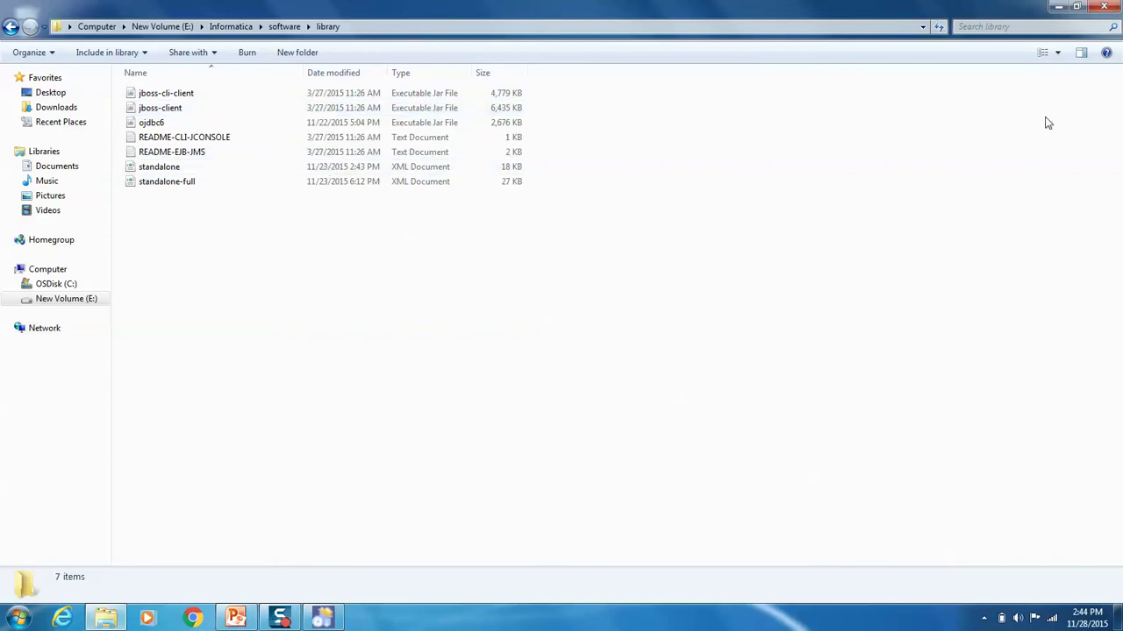
click(1058, 6)
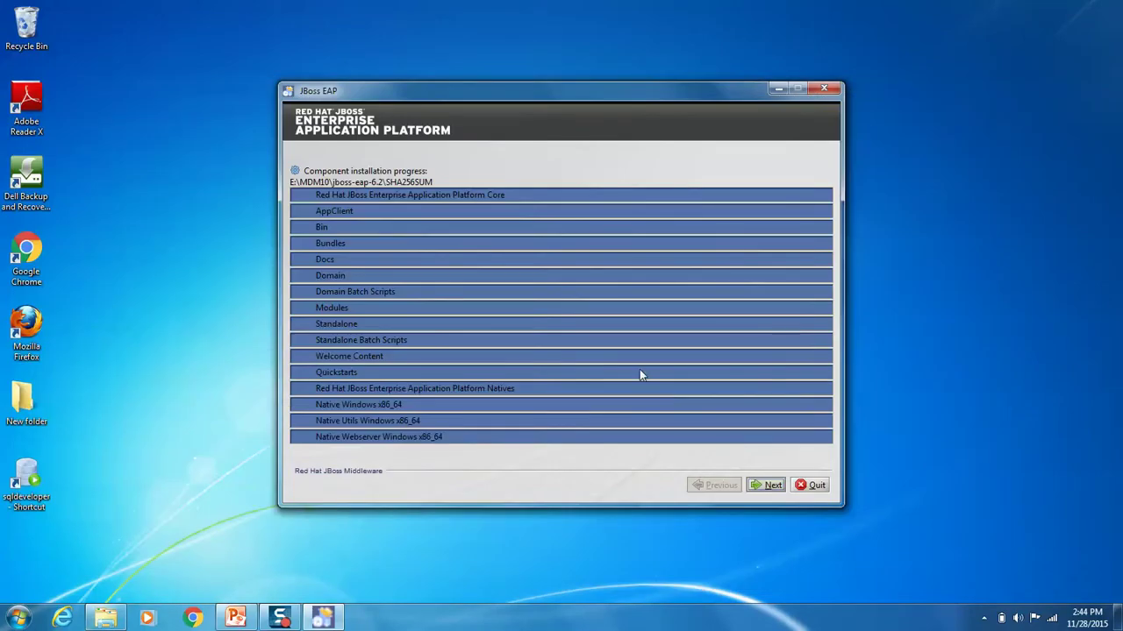
Step: Choose additional post-install configuration that installs a JDBC driver and a datasource
click(771, 486)
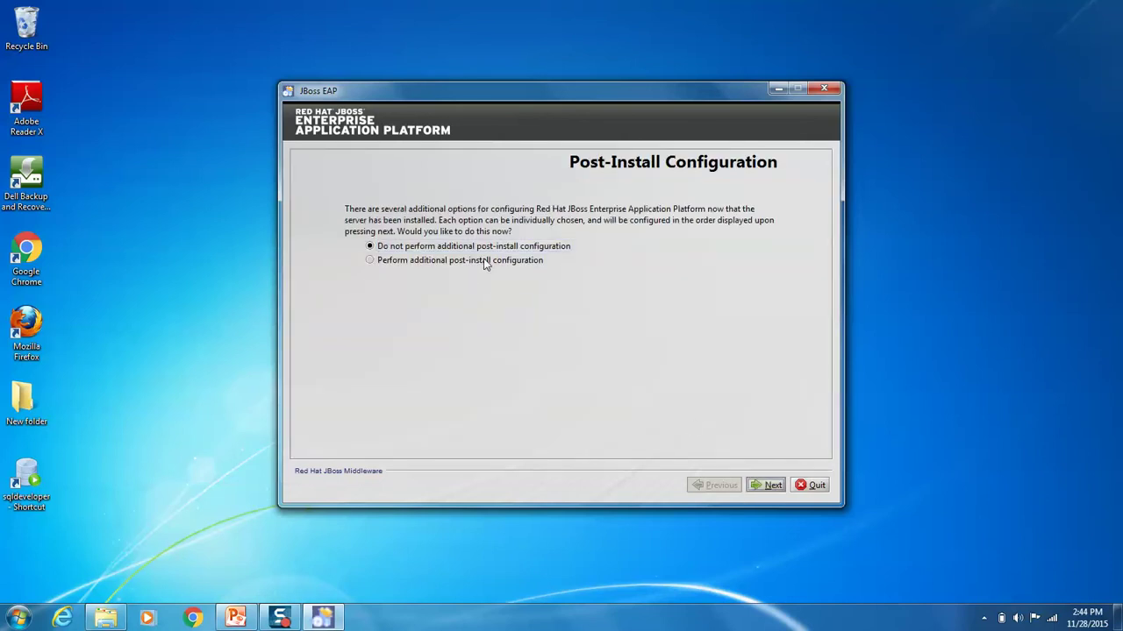
click(766, 489)
click(411, 262)
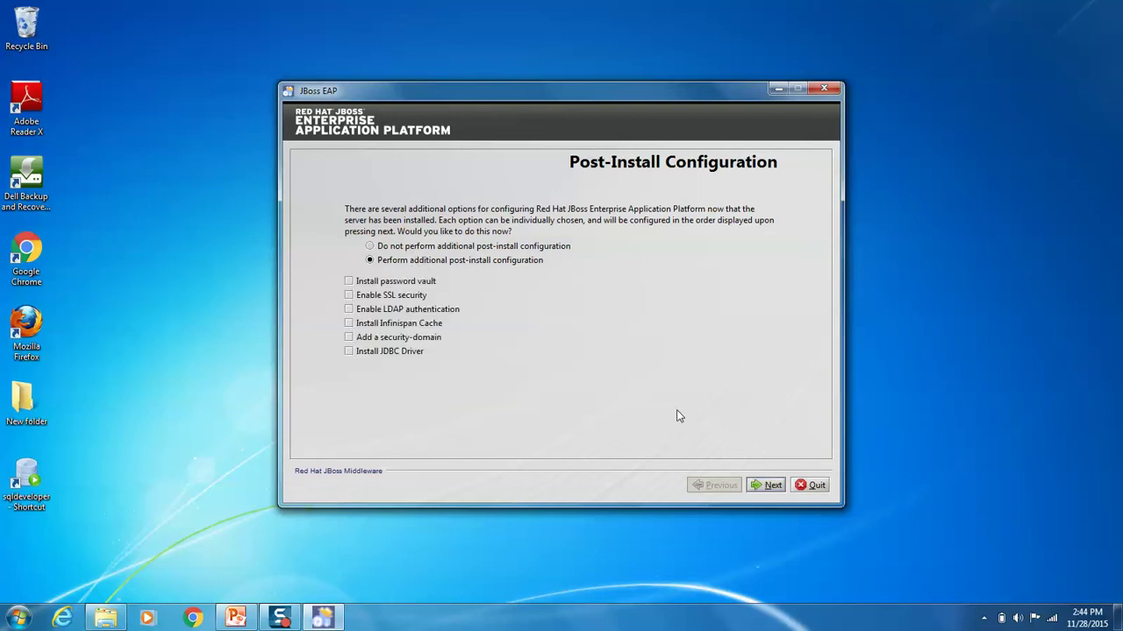
click(350, 351)
click(349, 367)
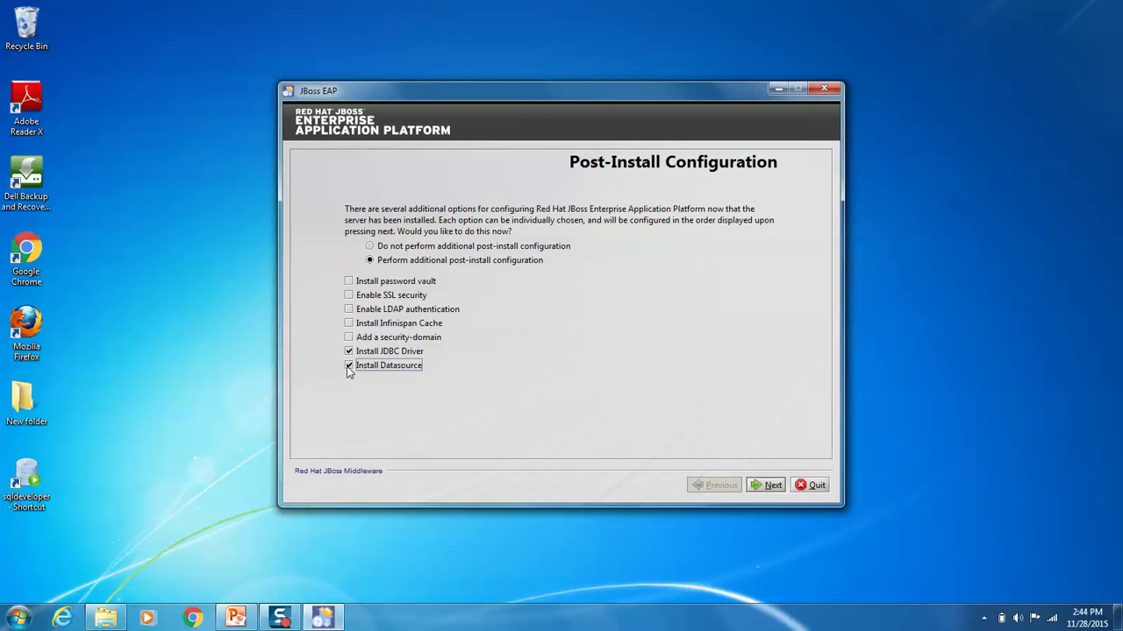
click(767, 485)
click(600, 282)
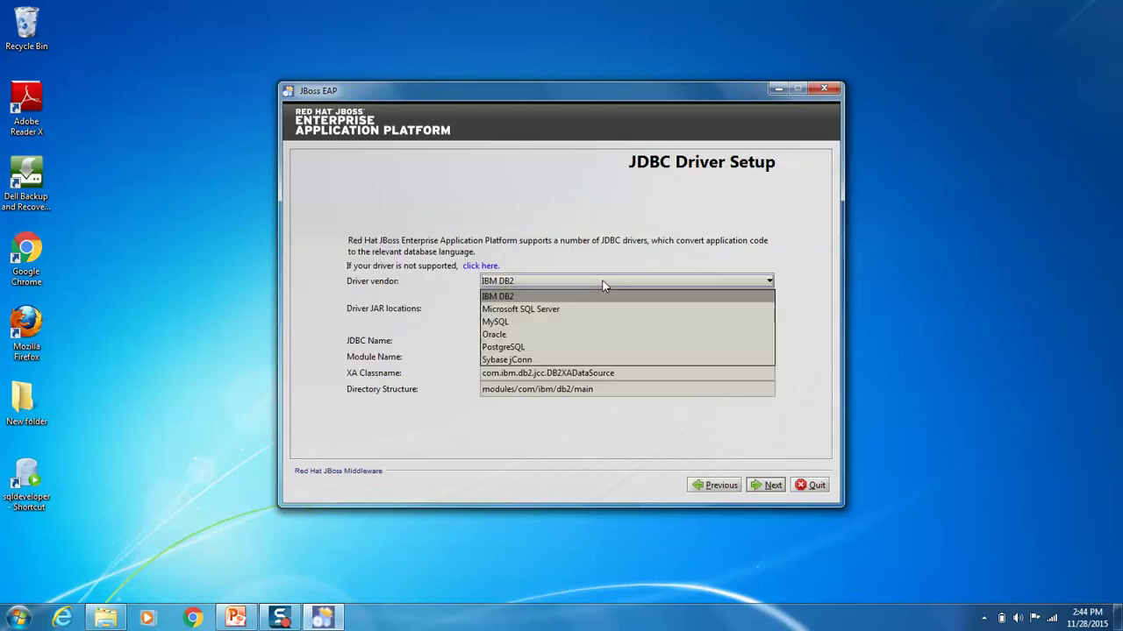
Step: Select Oracle as the JDBC driver vendor and start browsing drive E: for its JAR
click(523, 336)
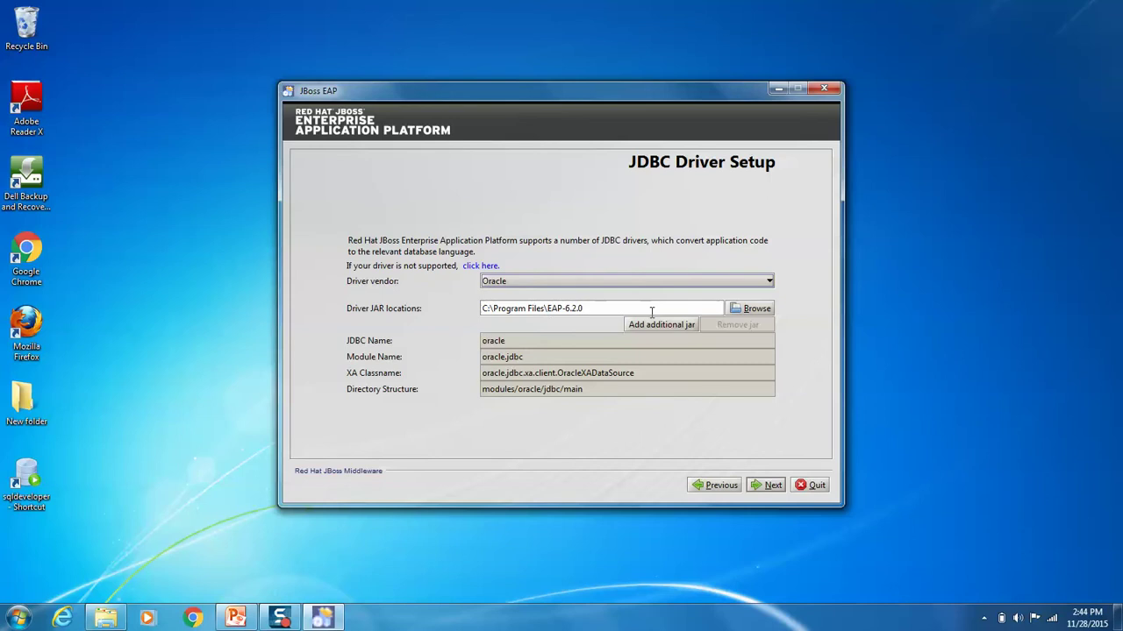
click(760, 310)
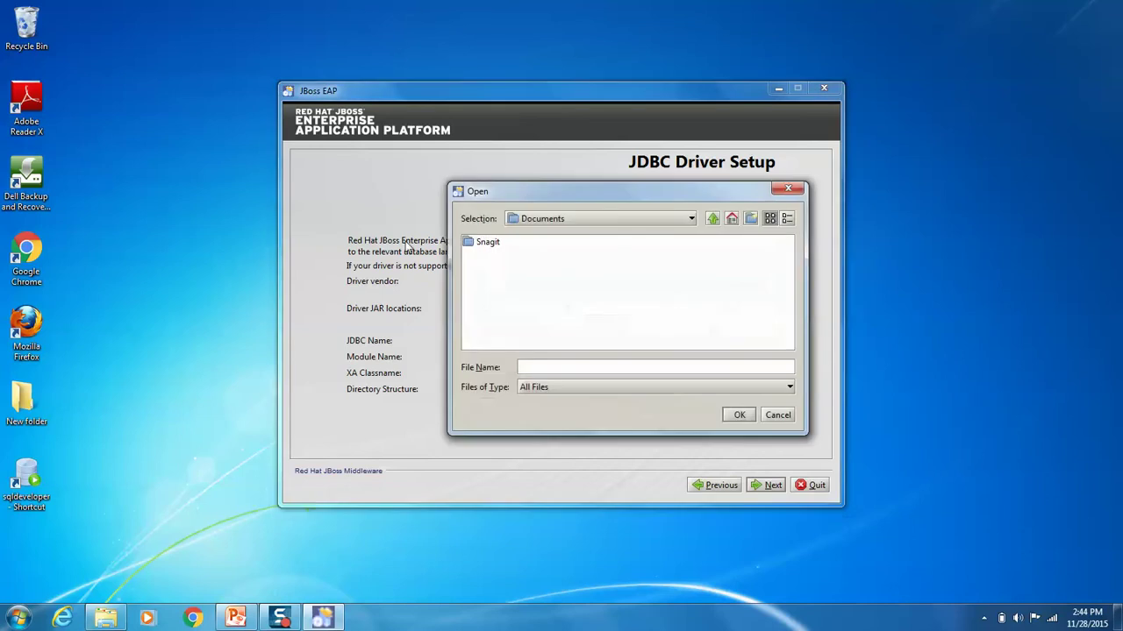
click(582, 217)
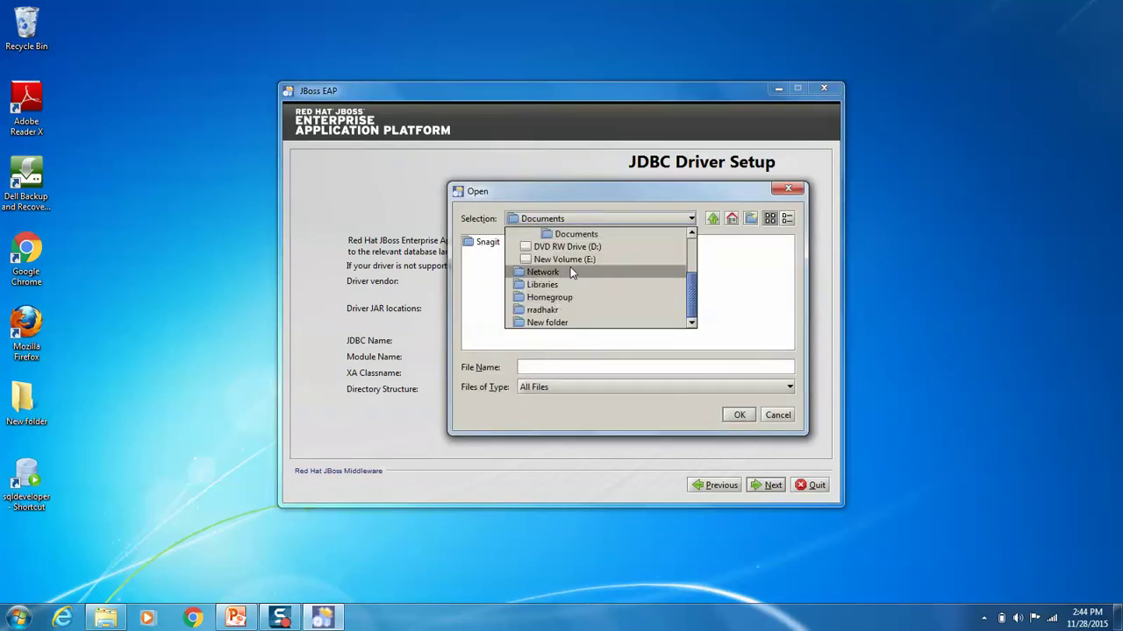
click(579, 260)
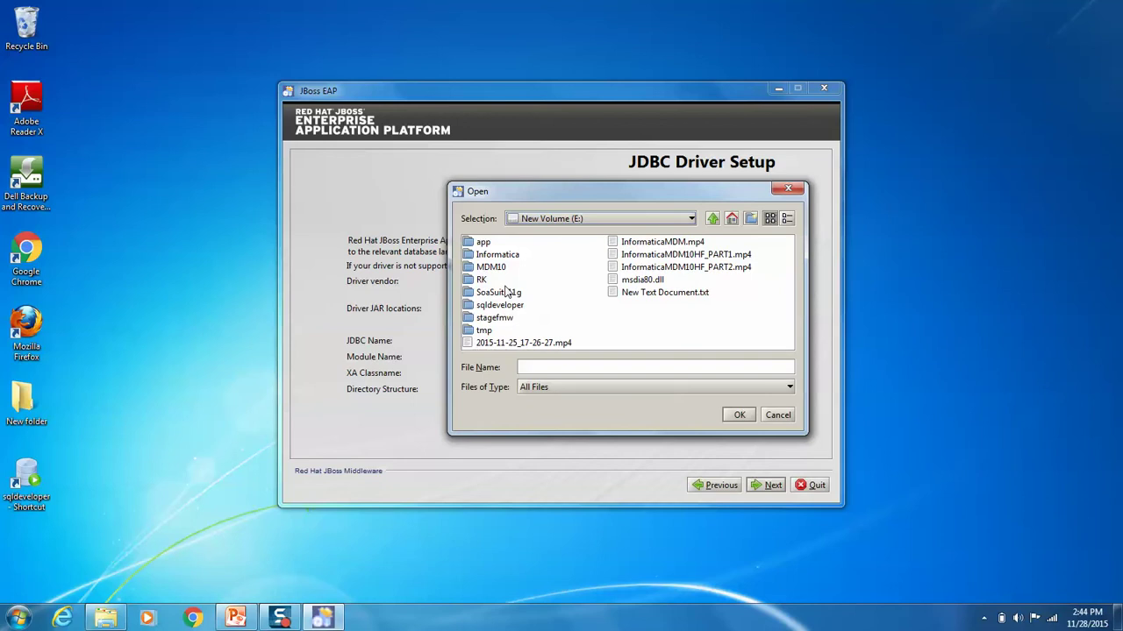
double_click(497, 267)
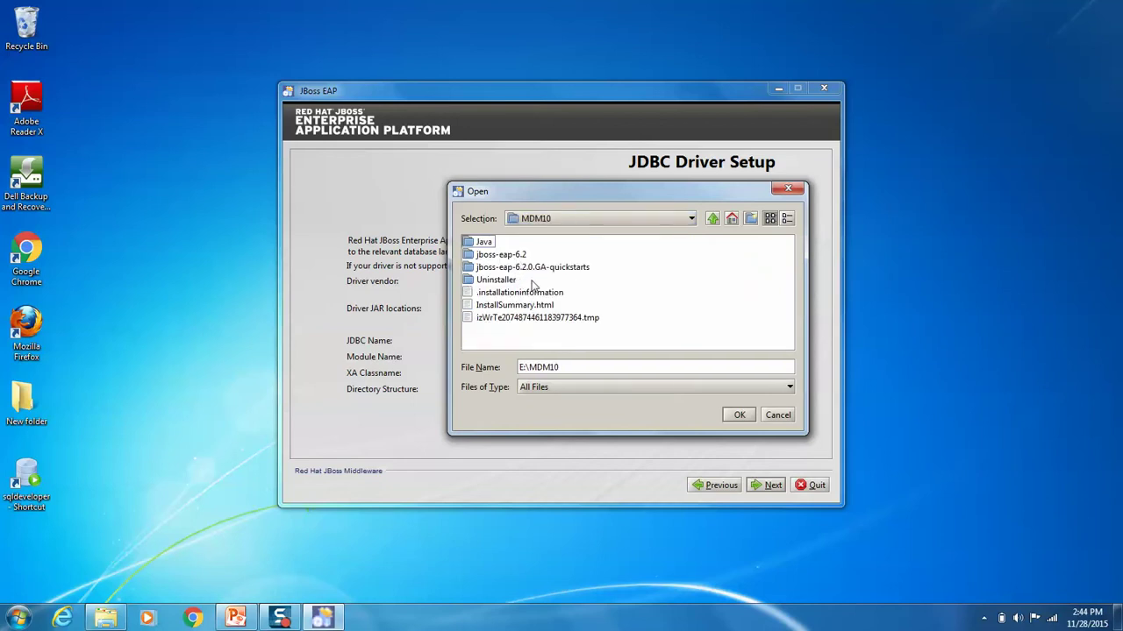
Step: Pick E:\Informatica\software\library\ojdbc6.jar as the driver JAR and continue to datasource setup
click(623, 220)
click(573, 259)
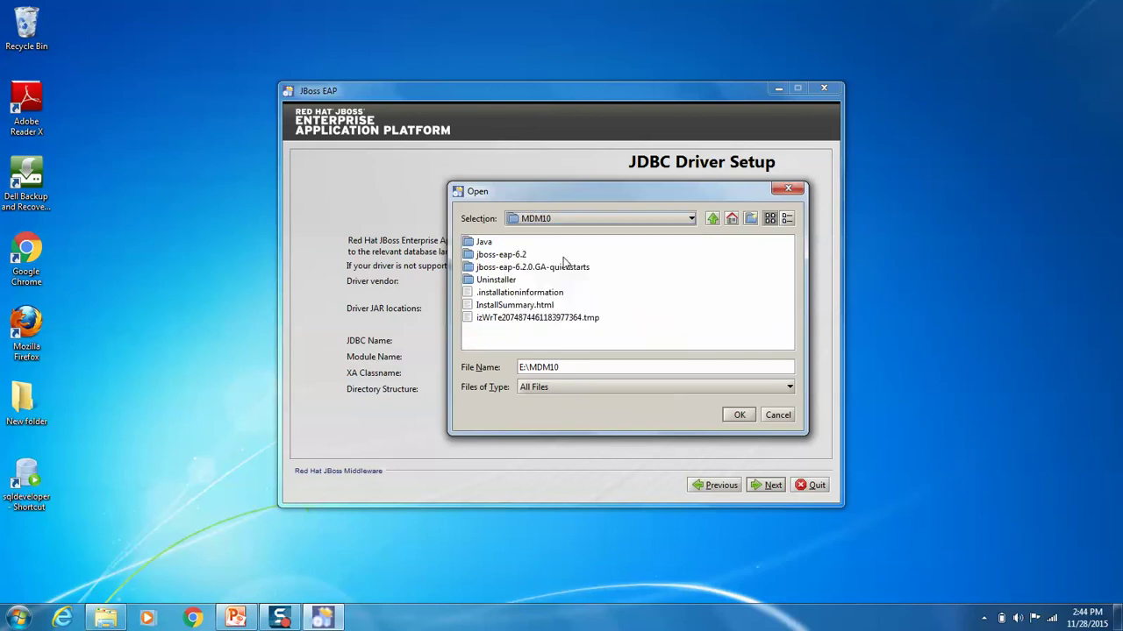
click(620, 219)
click(578, 252)
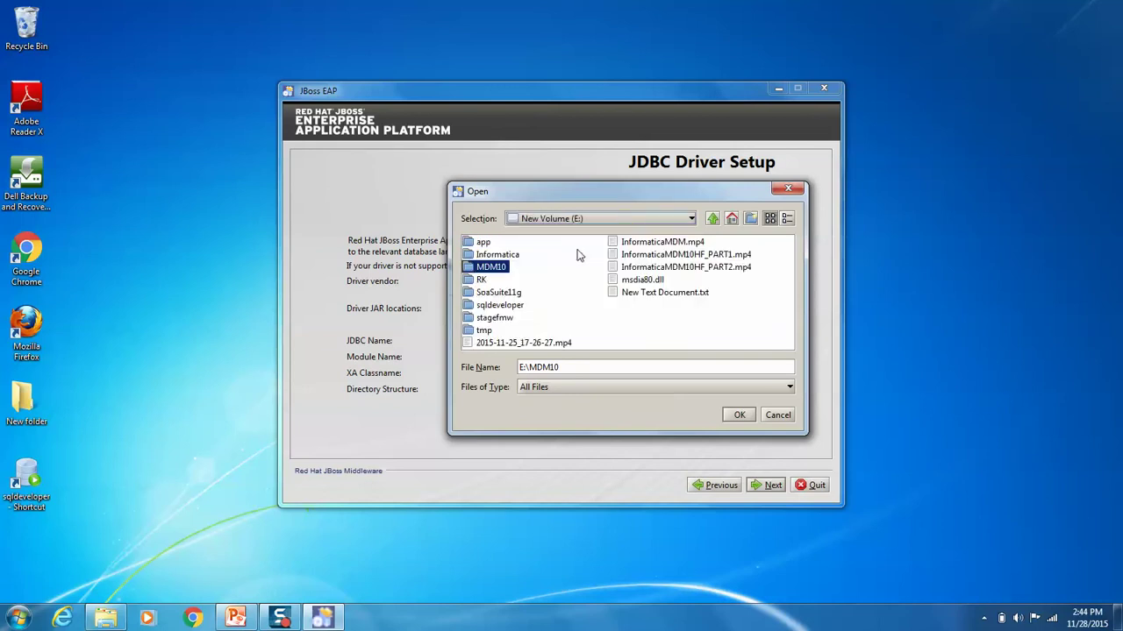
click(506, 256)
double_click(506, 256)
double_click(496, 268)
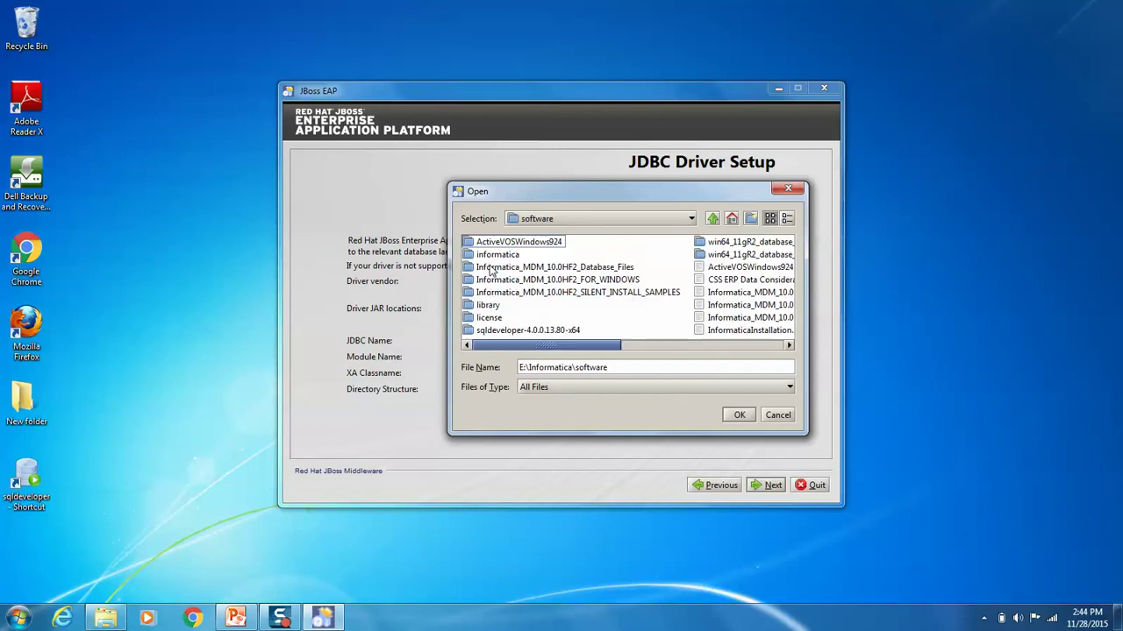
double_click(488, 305)
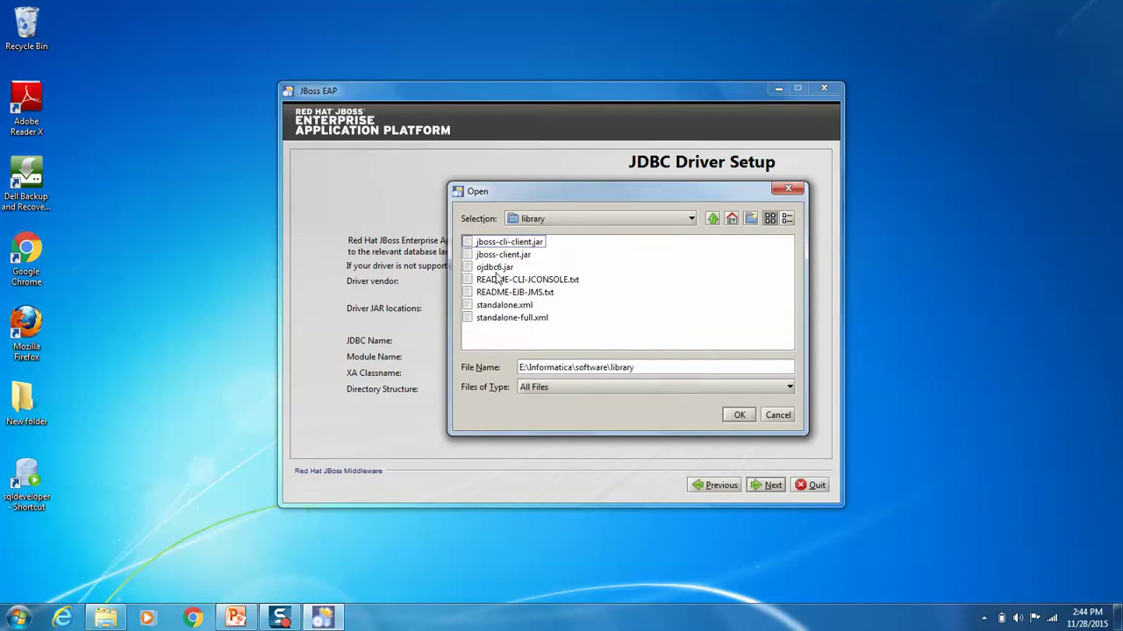
click(497, 269)
click(739, 415)
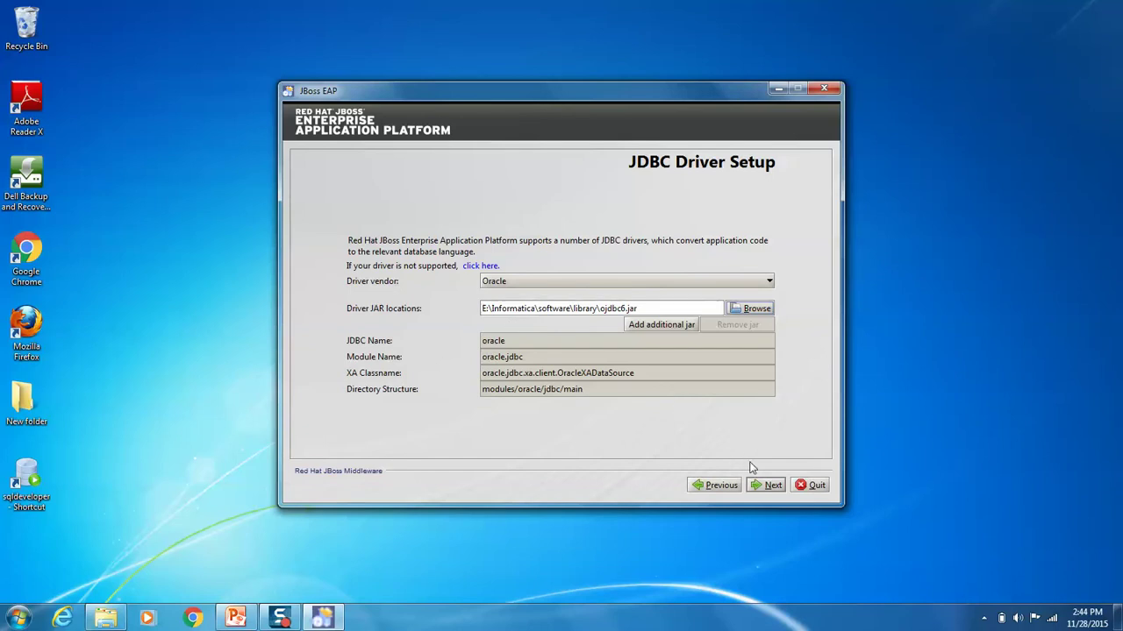
click(766, 485)
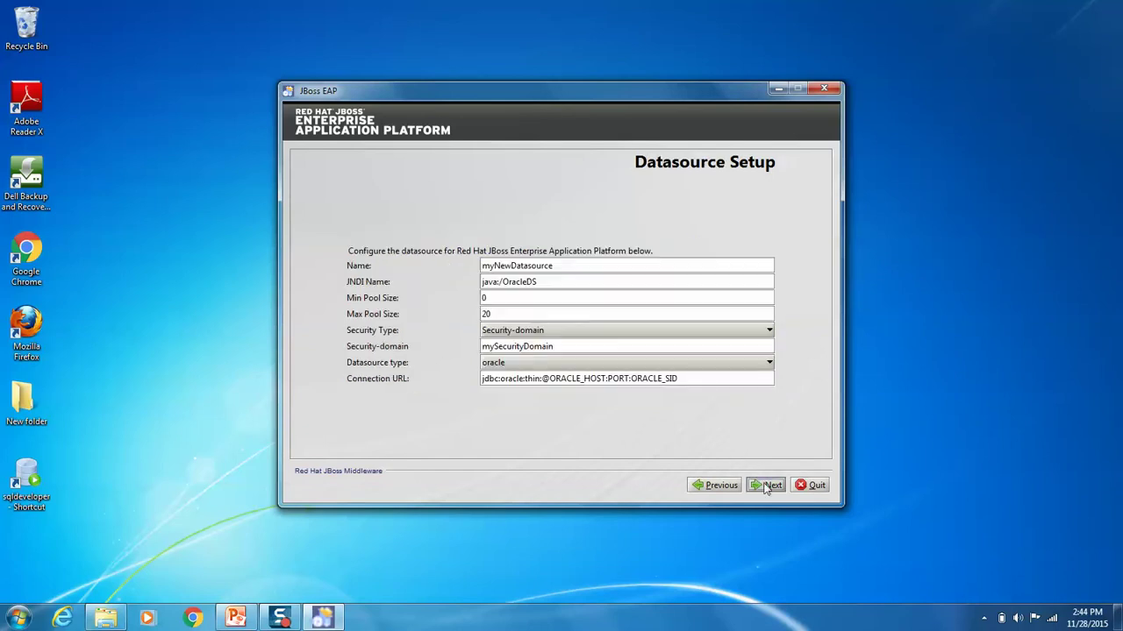
Step: Name the datasource OracleDataSource with Username + Password security and enter the database credentials
drag(558, 265, 424, 254)
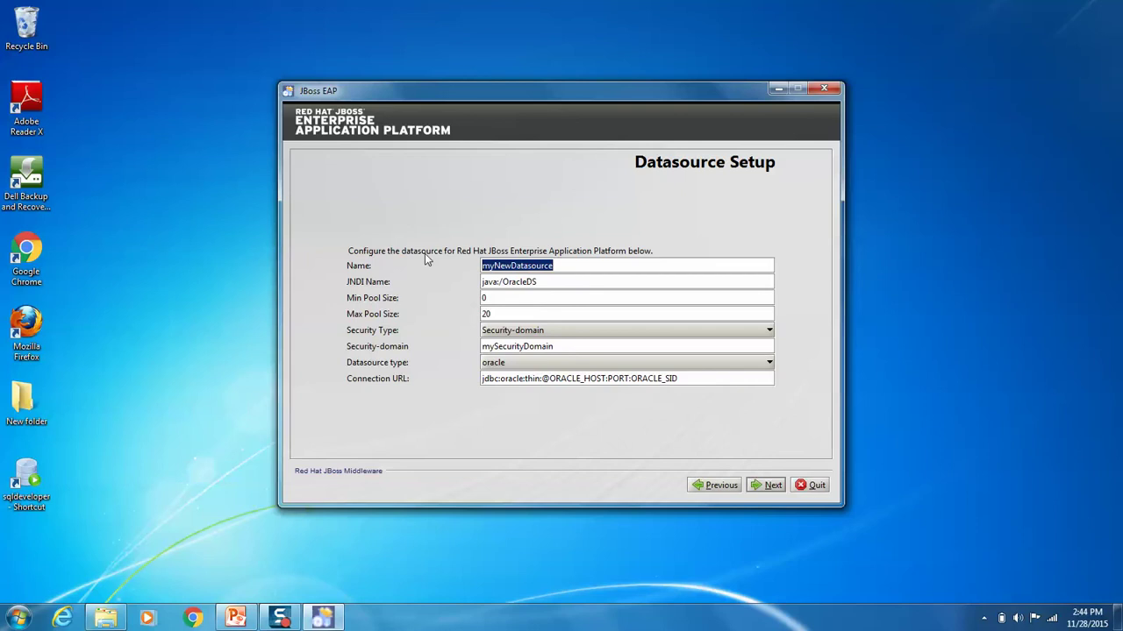
text(OracleS)
key(BackSpace)
text(Dat)
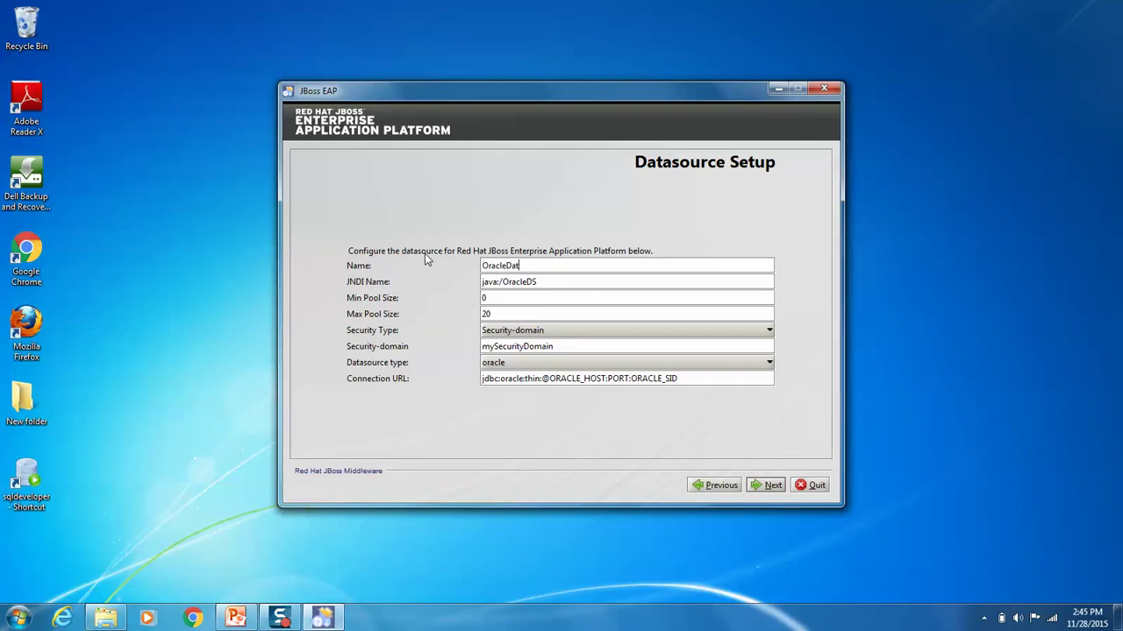
text(aSource)
key(Tab)
key(Tab)
key(Tab)
click(562, 332)
click(535, 358)
key(Tab)
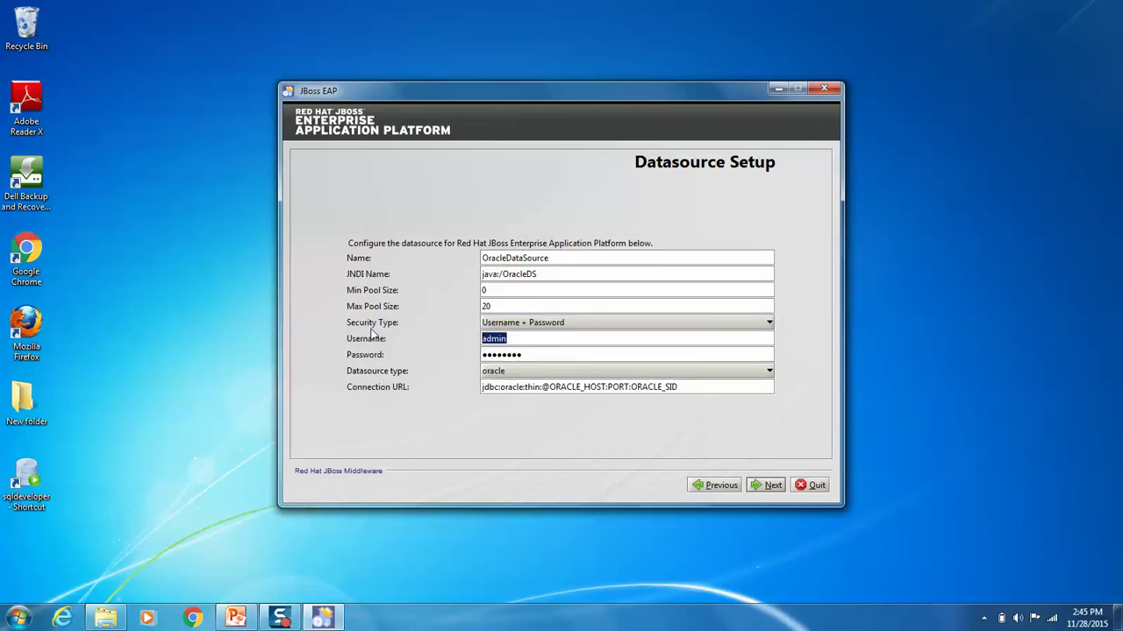
text(cmx_system)
key(Tab)
text(••••••••••)
key(Tab)
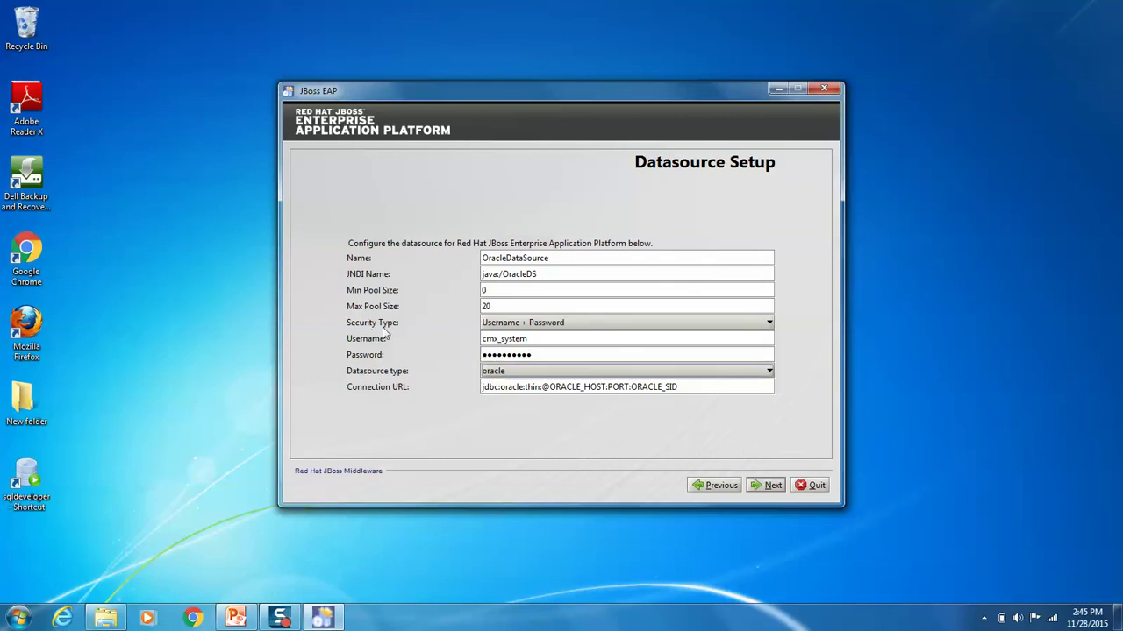
drag(552, 387, 607, 387)
text(local)
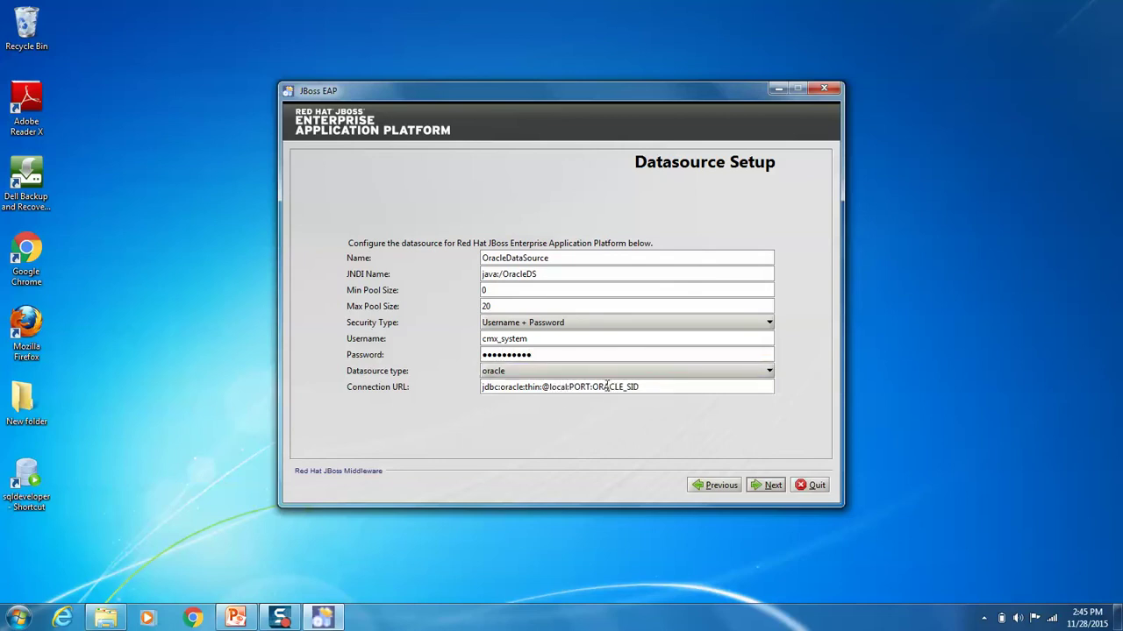
text(host)
double_click(606, 386)
text(152)
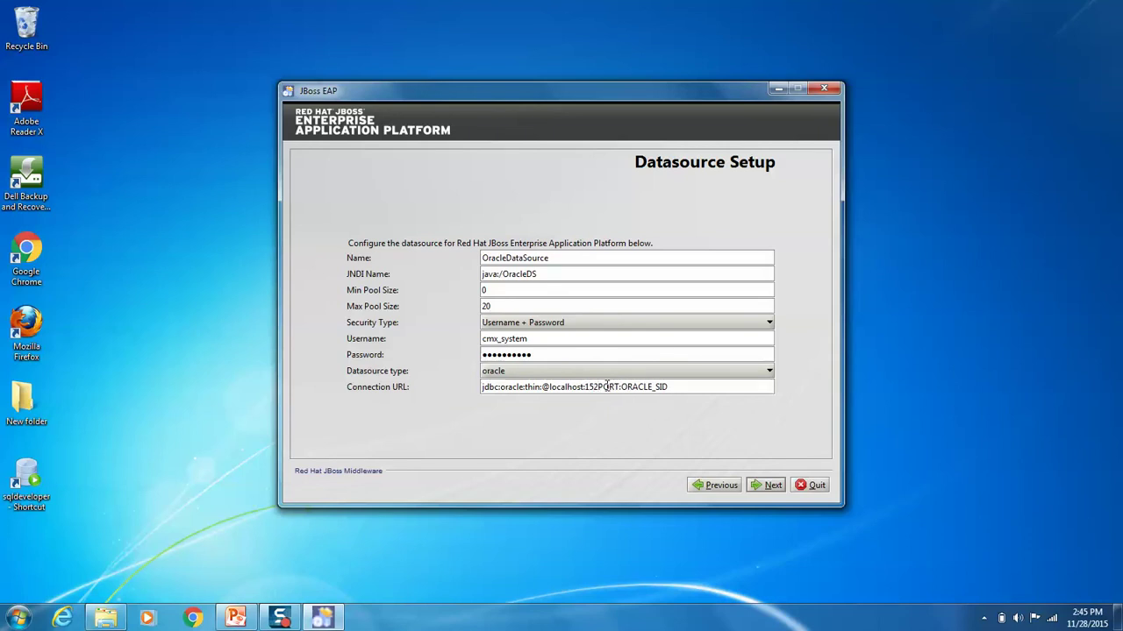
text(1)
key(Delete)
drag(606, 387, 646, 387)
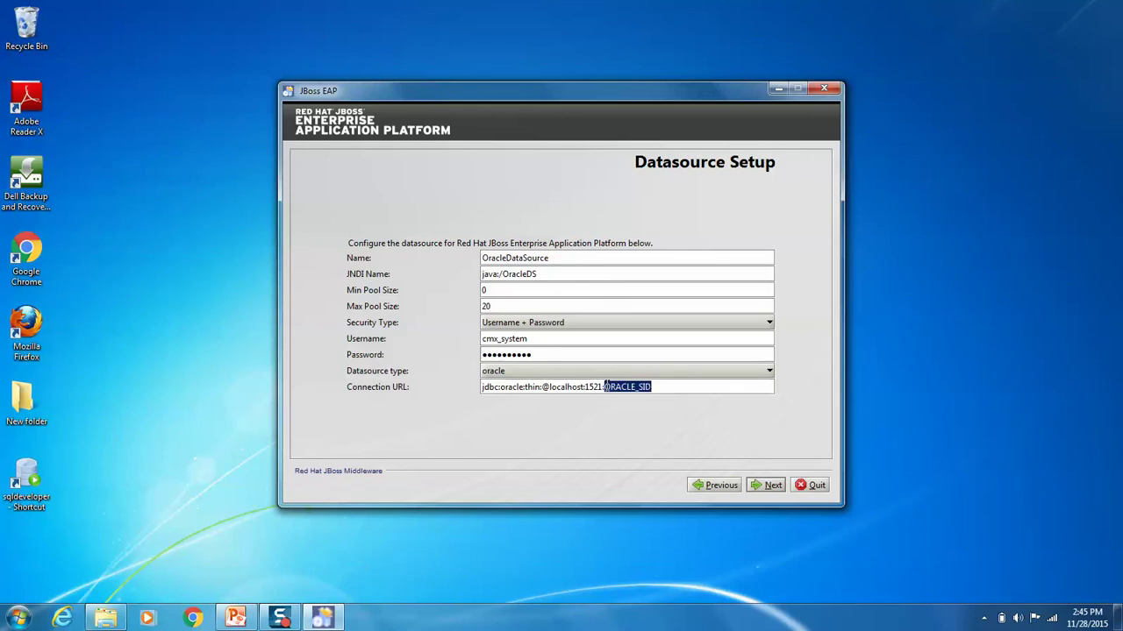
text(mdm)
click(765, 485)
Step: Run the installation through processing and shortcut pages, then close the finished installer
click(768, 486)
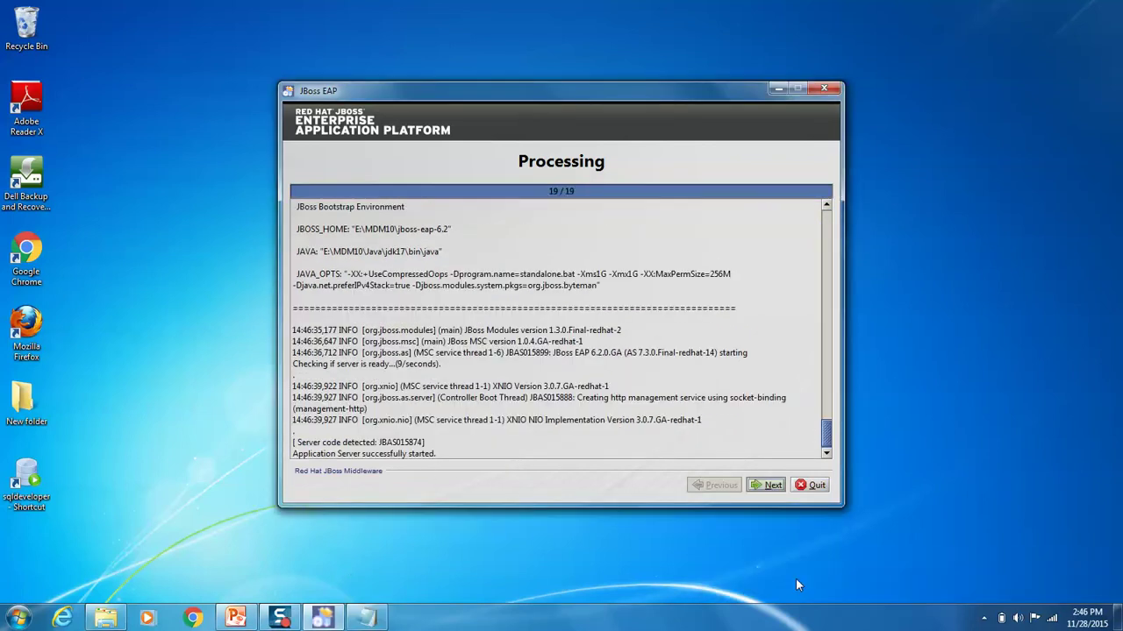
click(764, 489)
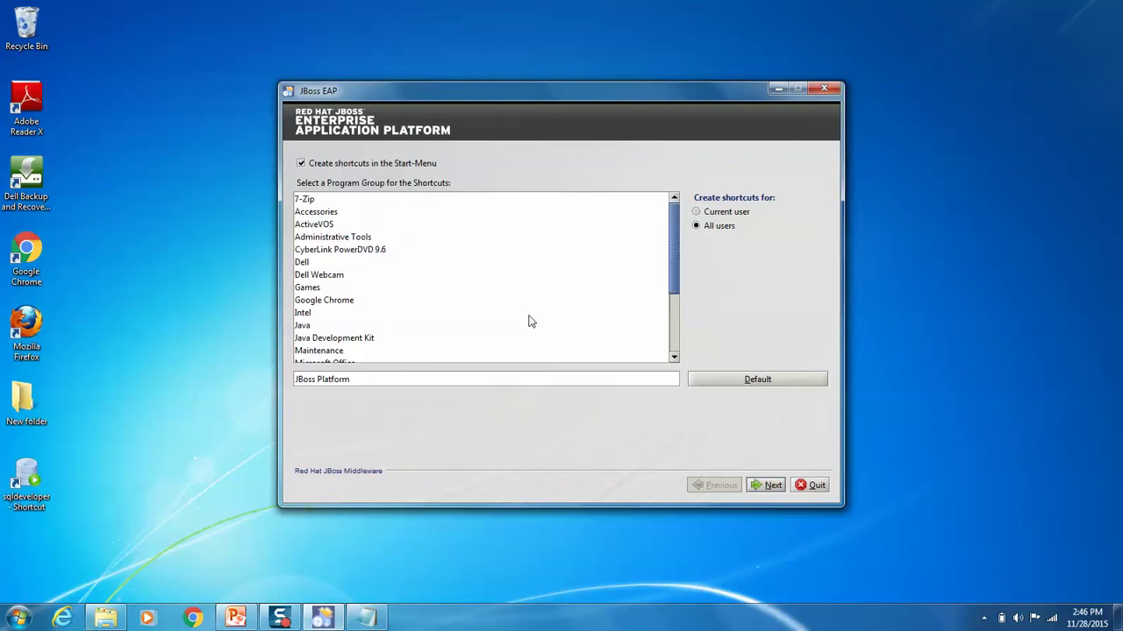
click(766, 486)
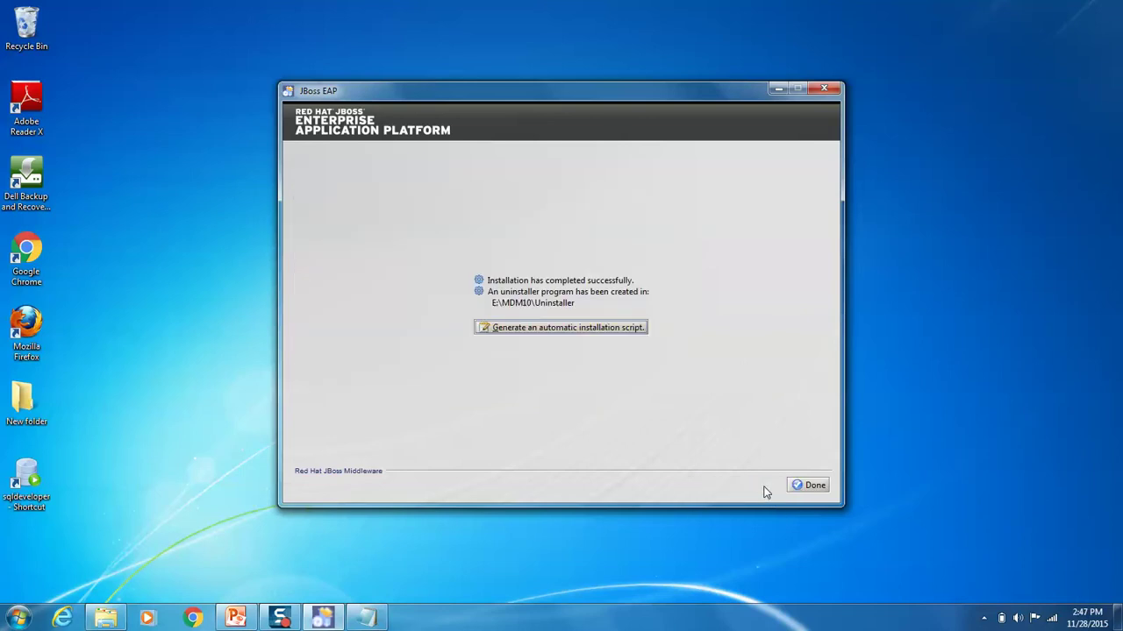
click(815, 485)
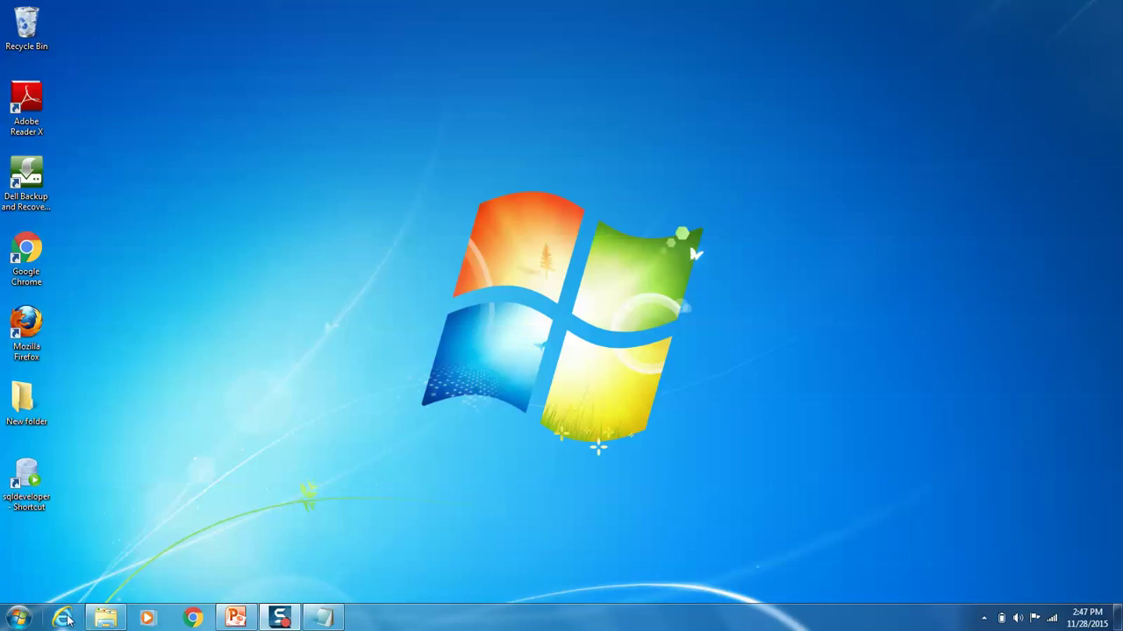
Step: Open the JBoss management console at localhost:9990 in a browser and log in
click(192, 619)
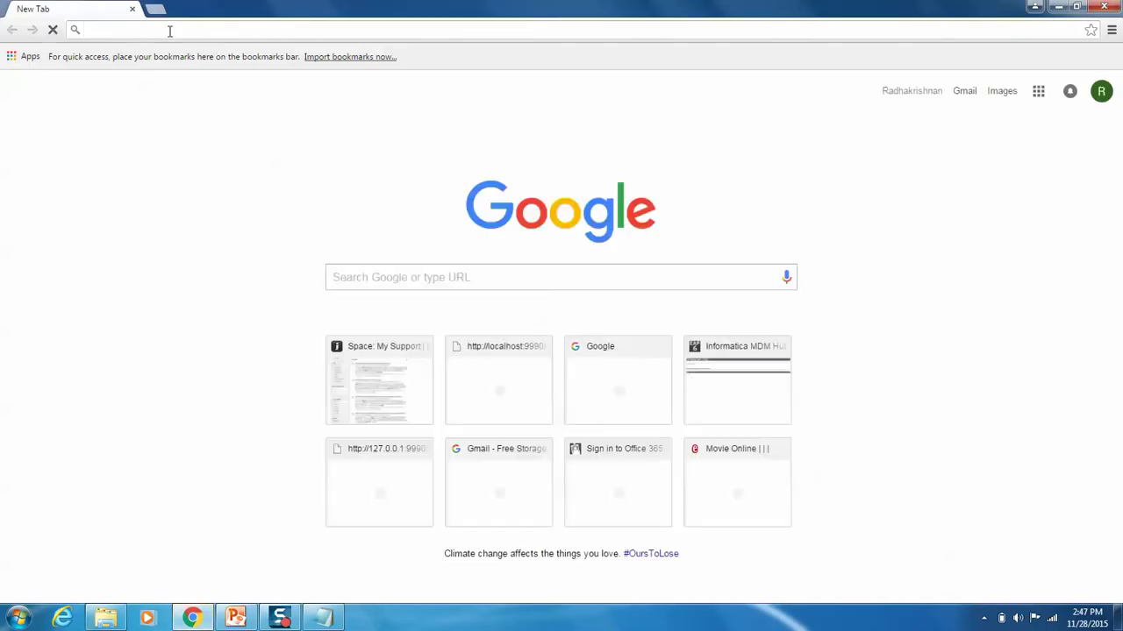
text(localhost:8080/cmx)
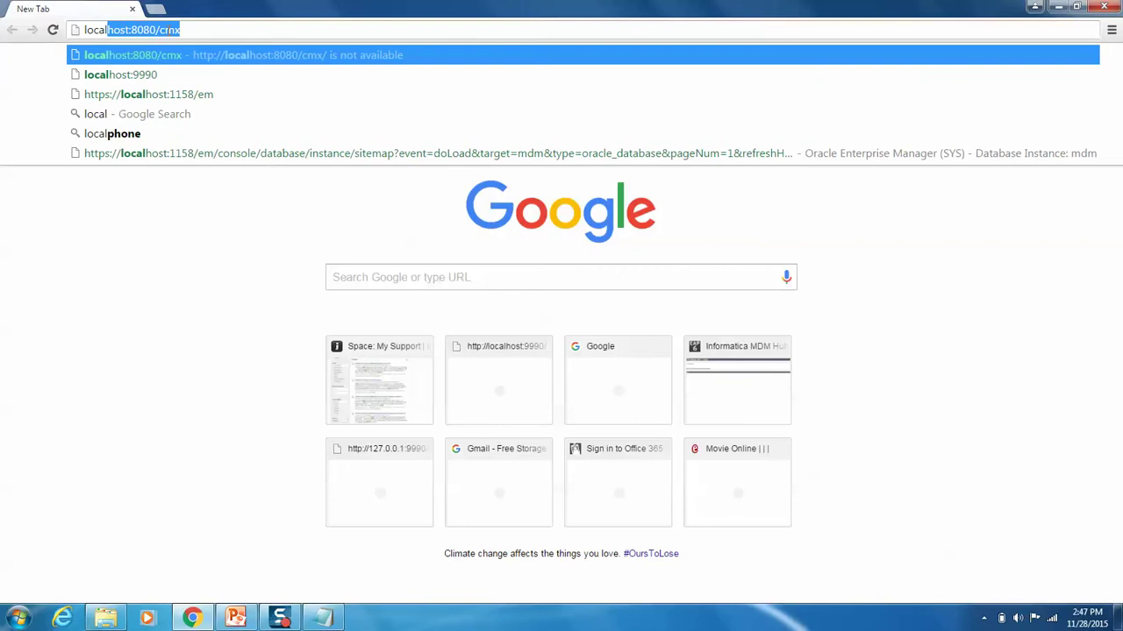
key(BackSpace)
key(BackSpace)
key(BackSpace)
key(BackSpace)
key(BackSpace)
key(BackSpace)
key(BackSpace)
key(BackSpace)
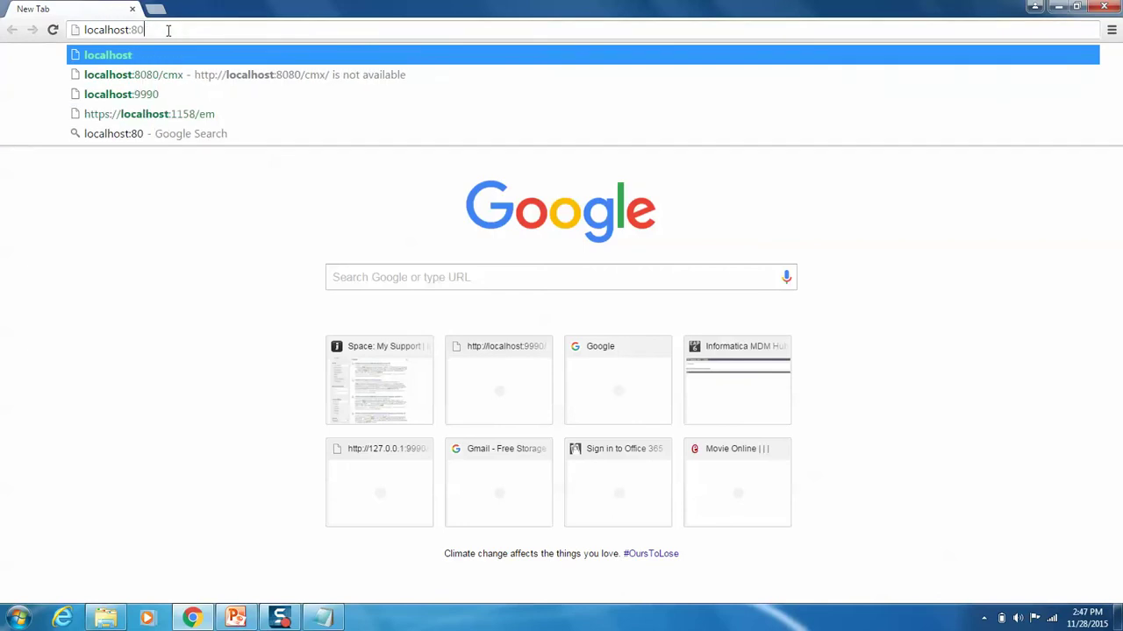
text(9990)
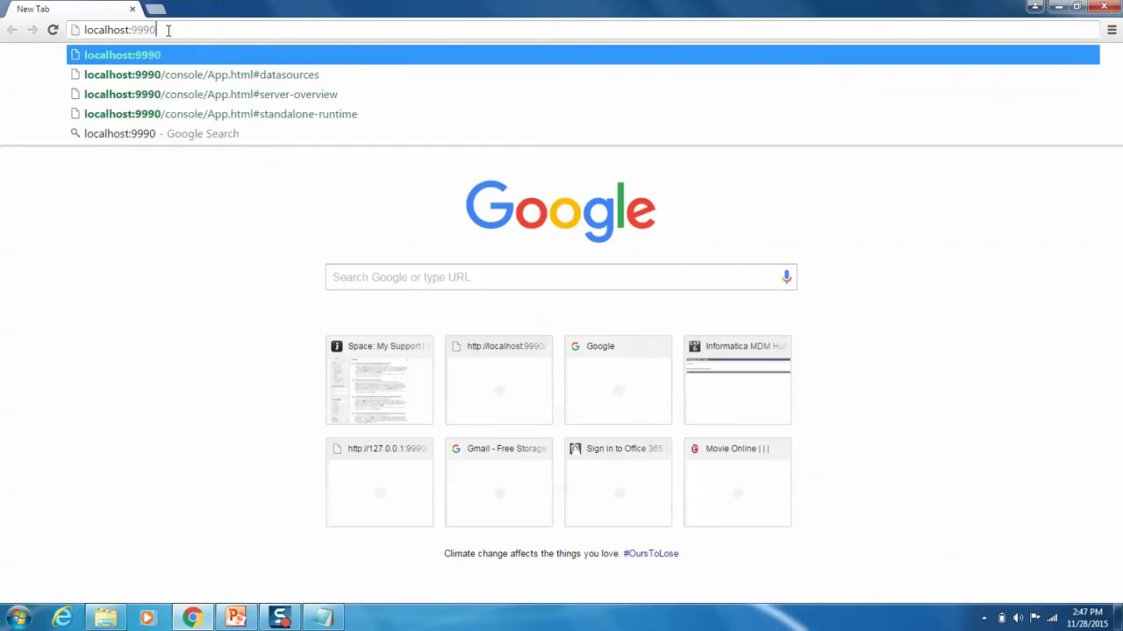
key(Return)
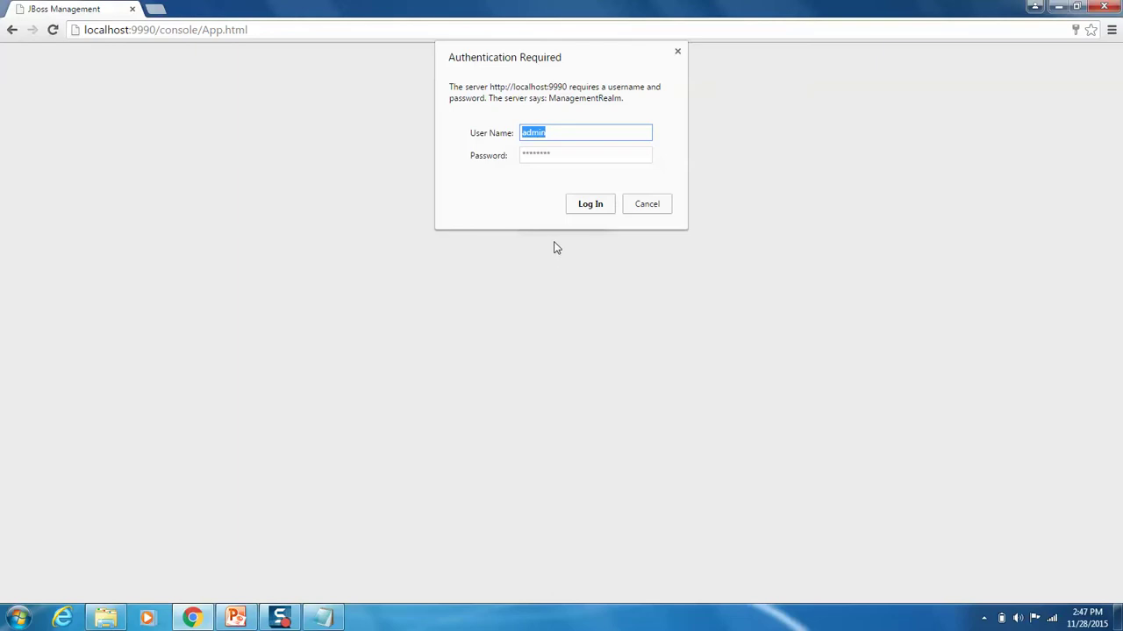
click(595, 207)
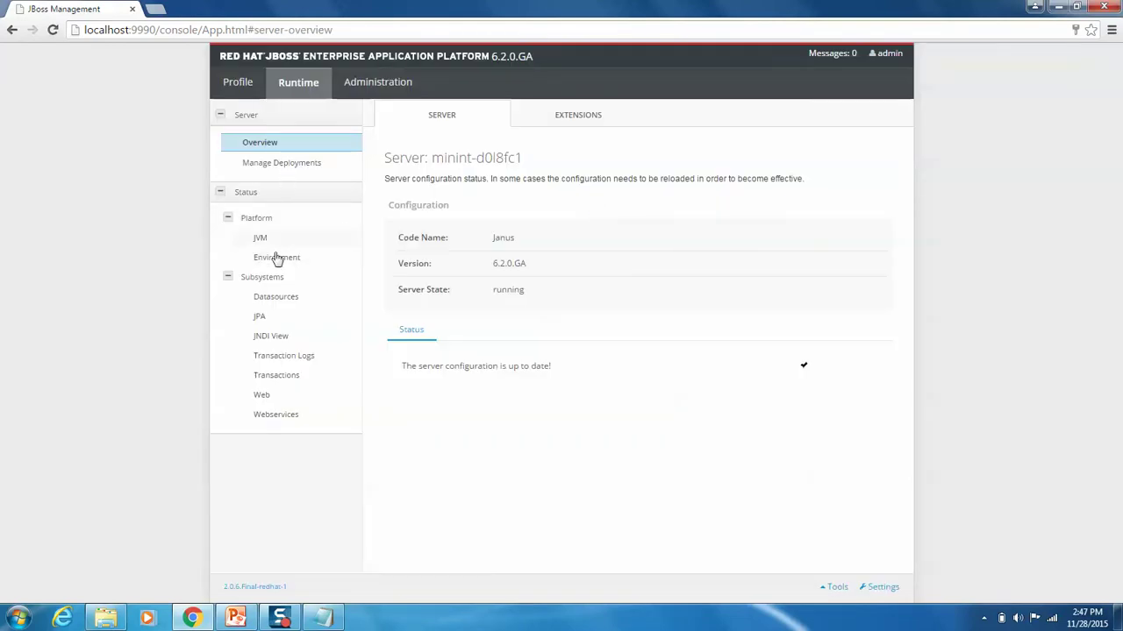
Step: Test the OracleDataSource connection successfully, then close the console window
click(241, 88)
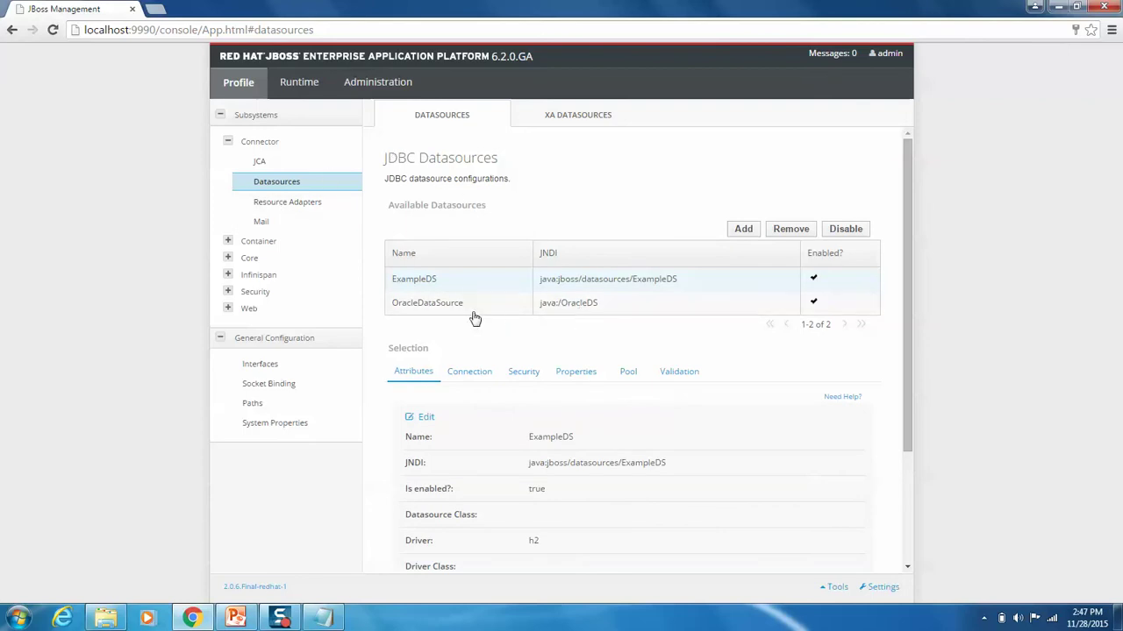
click(556, 122)
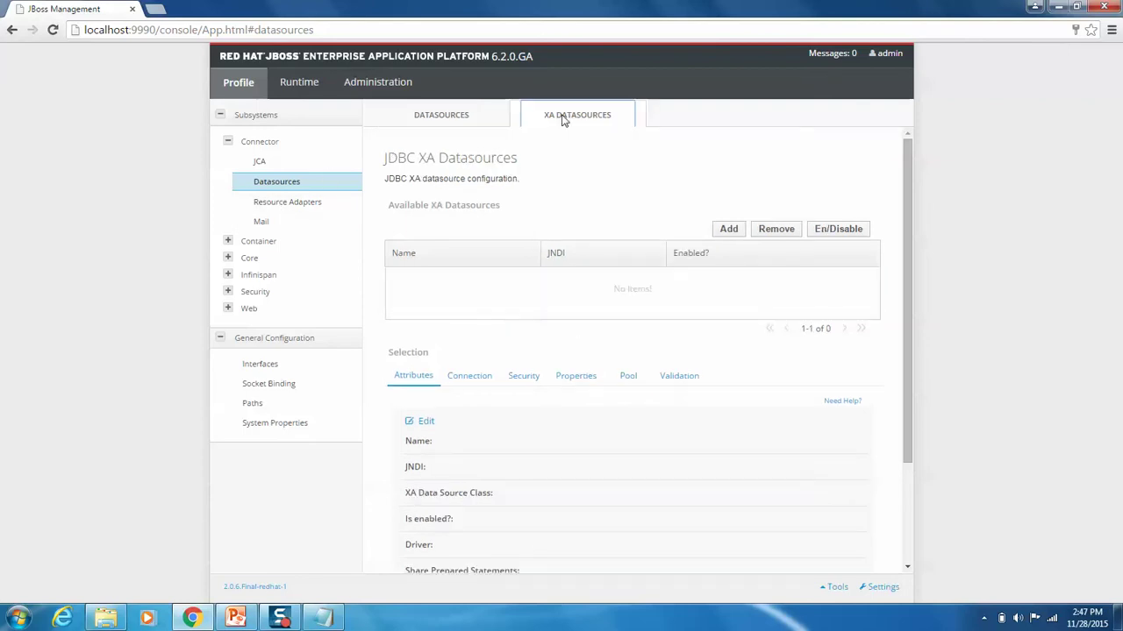
click(449, 117)
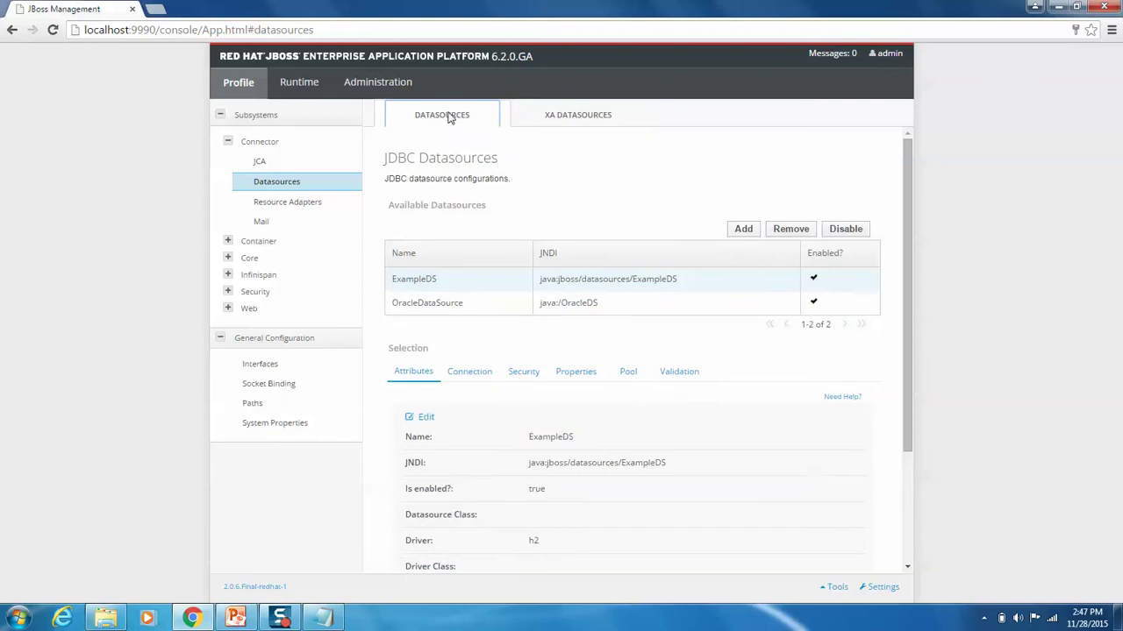
click(446, 306)
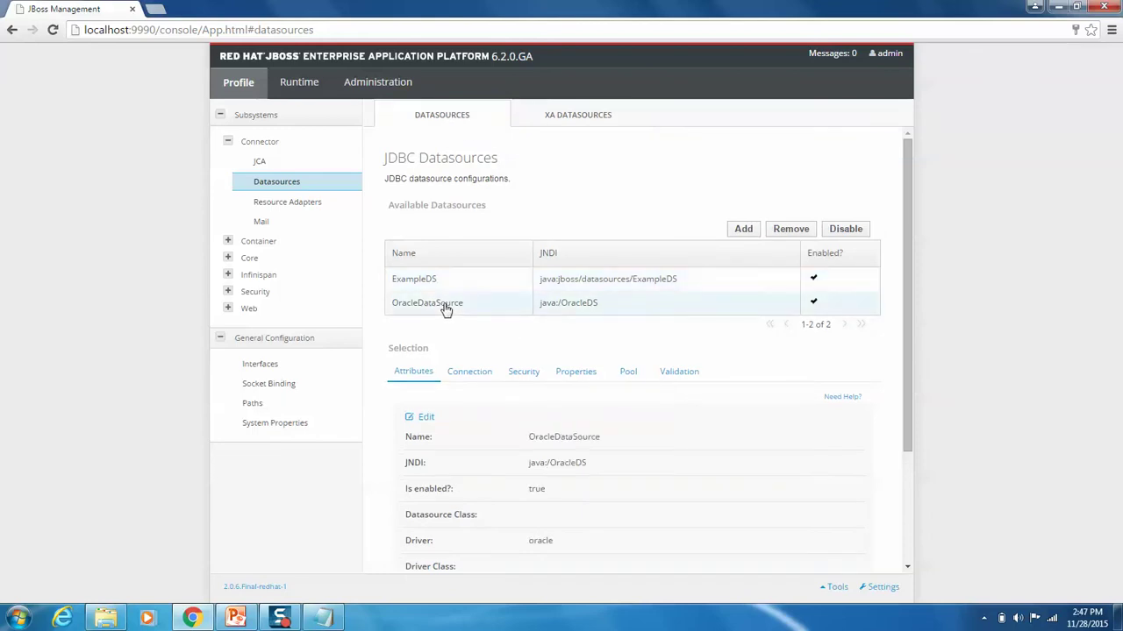
click(479, 373)
click(804, 411)
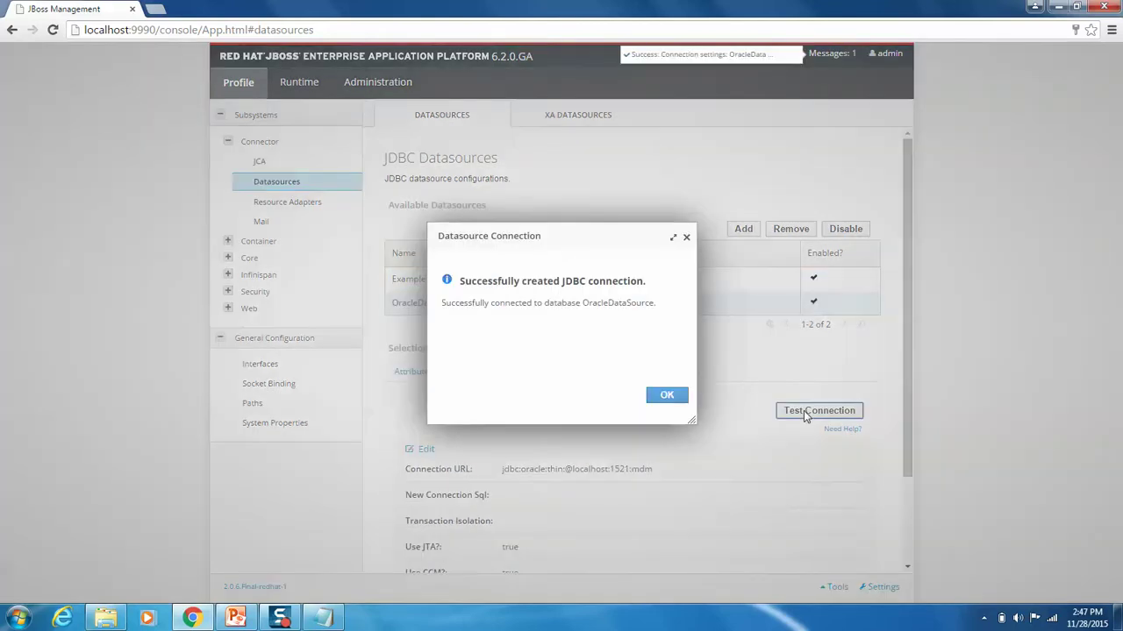
click(668, 395)
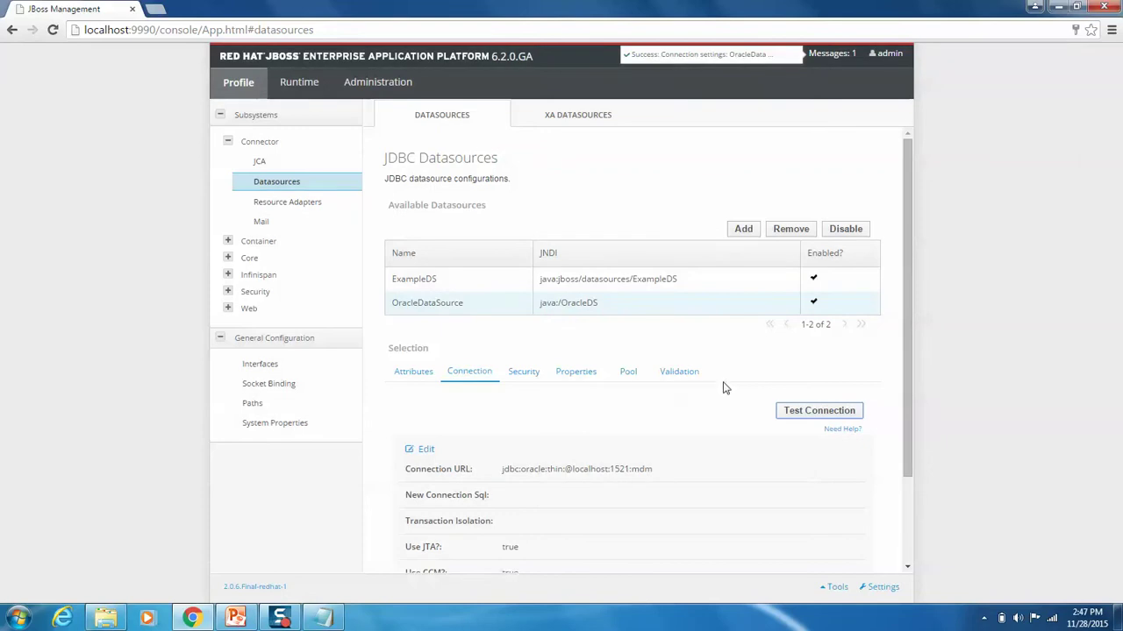
click(1103, 7)
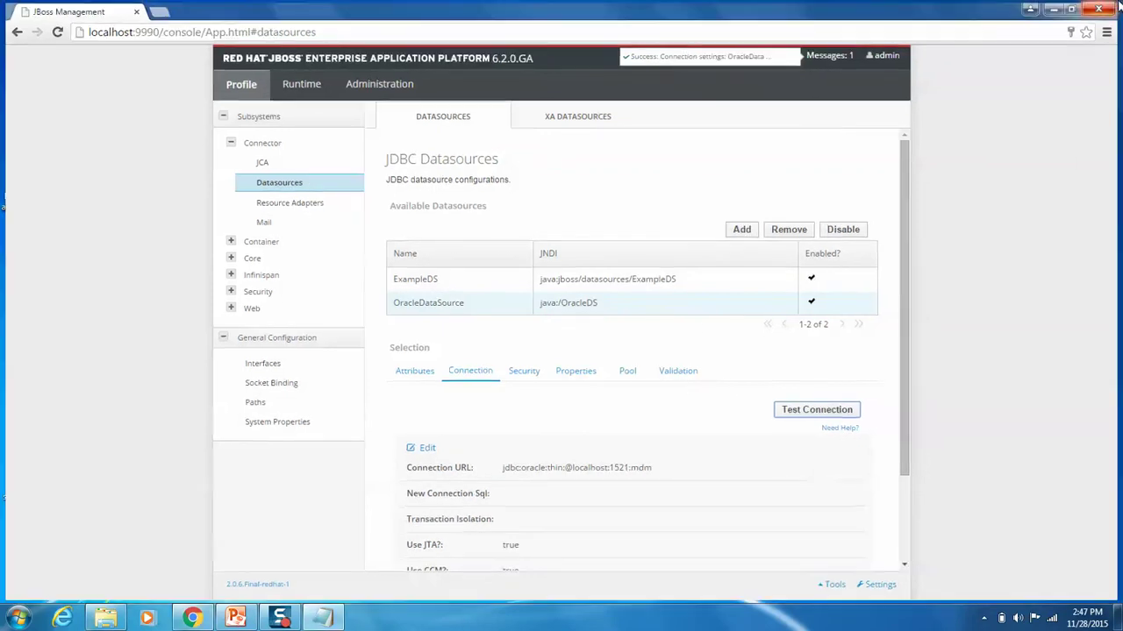
click(122, 621)
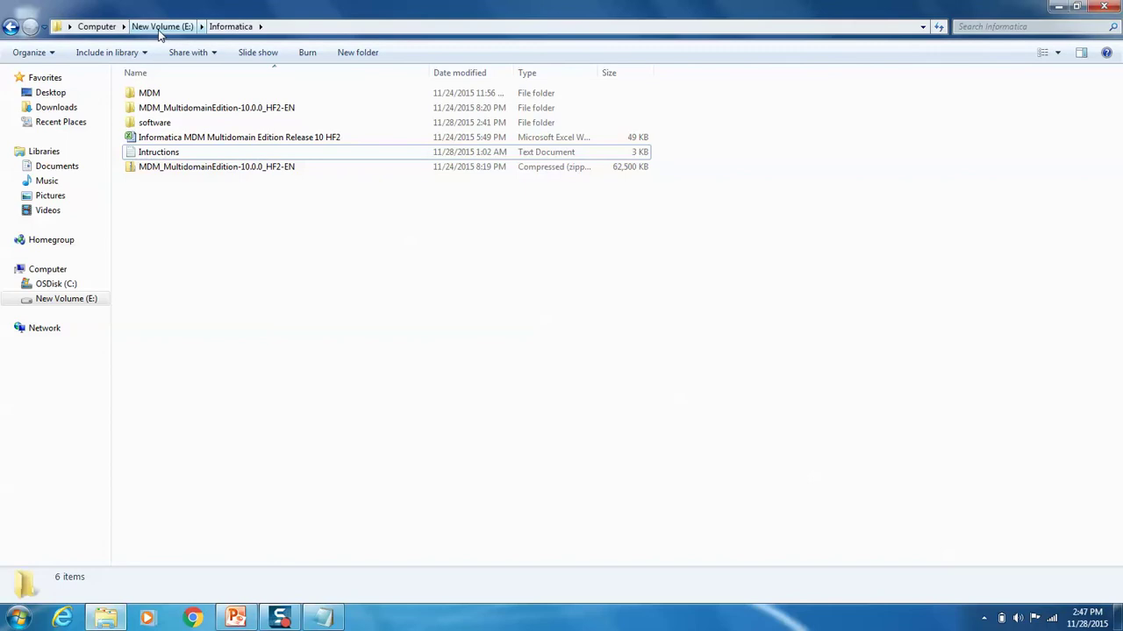
Step: Browse Explorer to the E:\MDM10\jboss-eap-6.2\bin folder
click(161, 26)
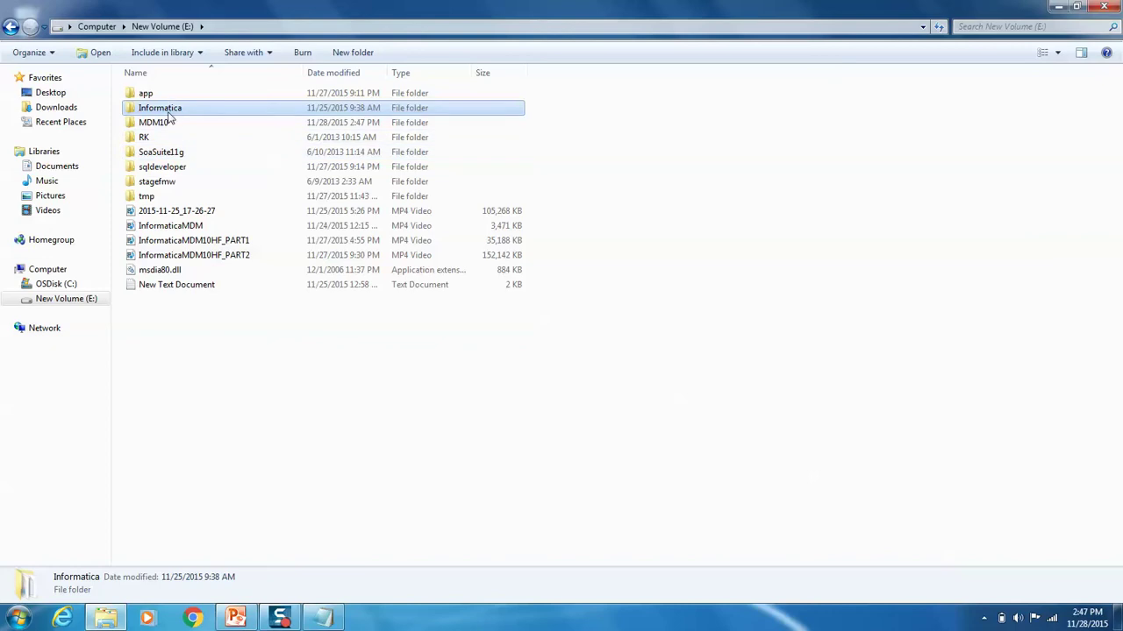
click(160, 124)
double_click(160, 124)
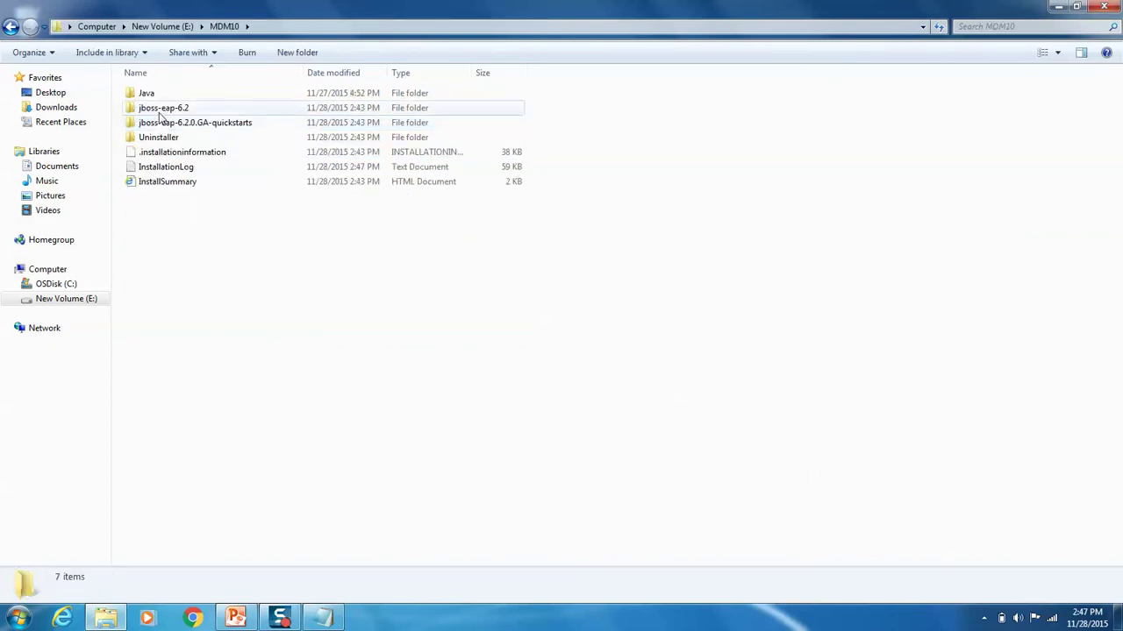
double_click(158, 109)
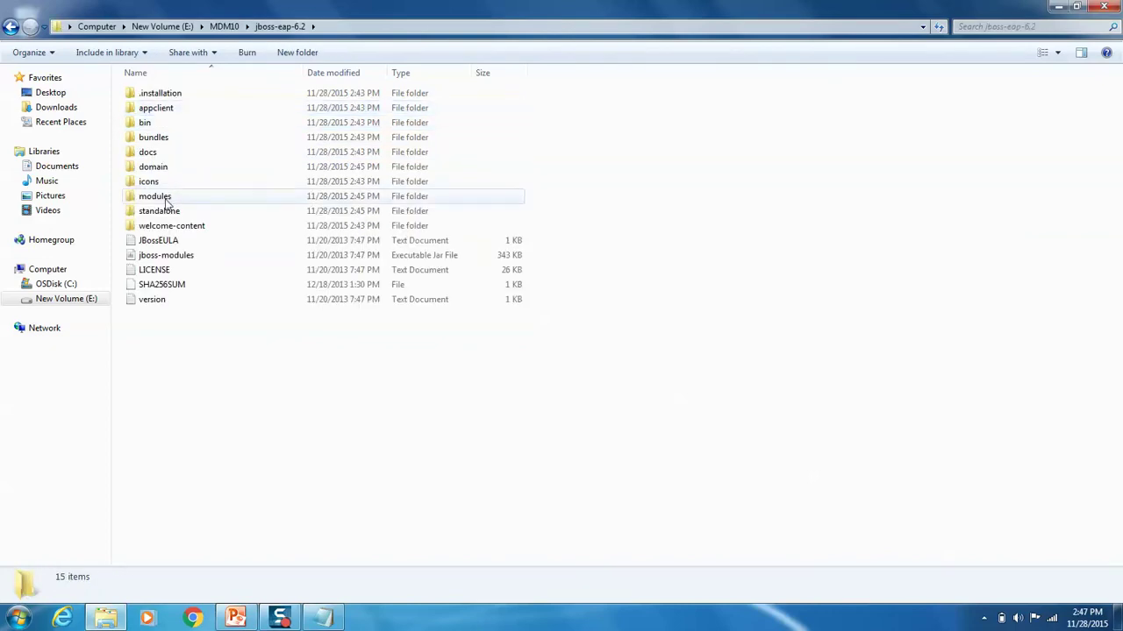
double_click(147, 123)
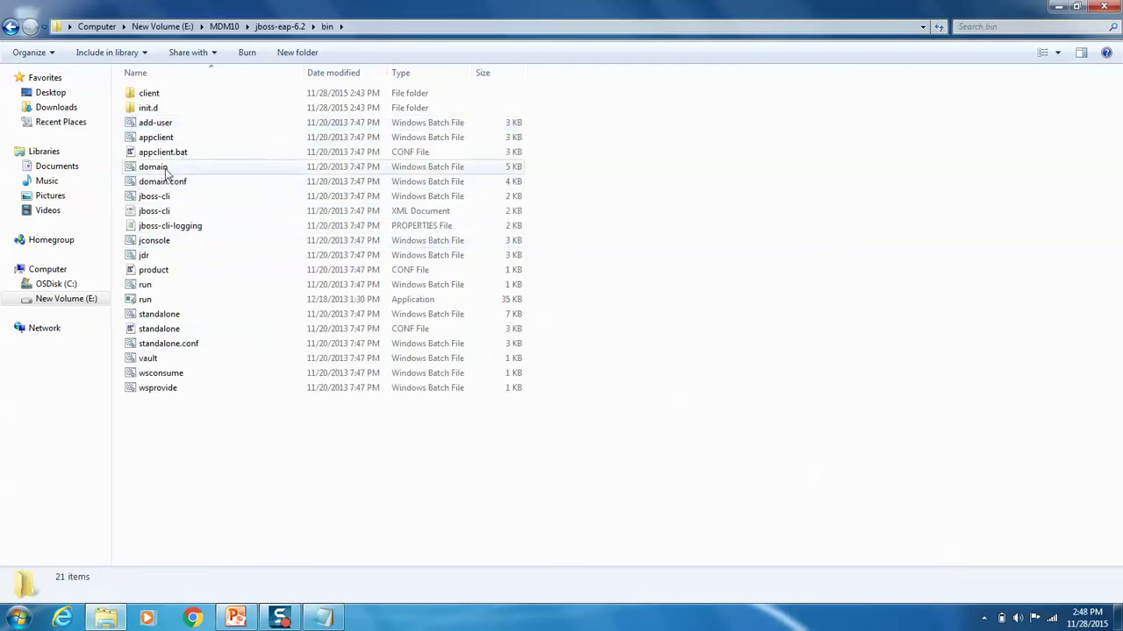
Step: Run jboss-cli with connect and shutdown to stop JBoss, then minimize Explorer
double_click(159, 198)
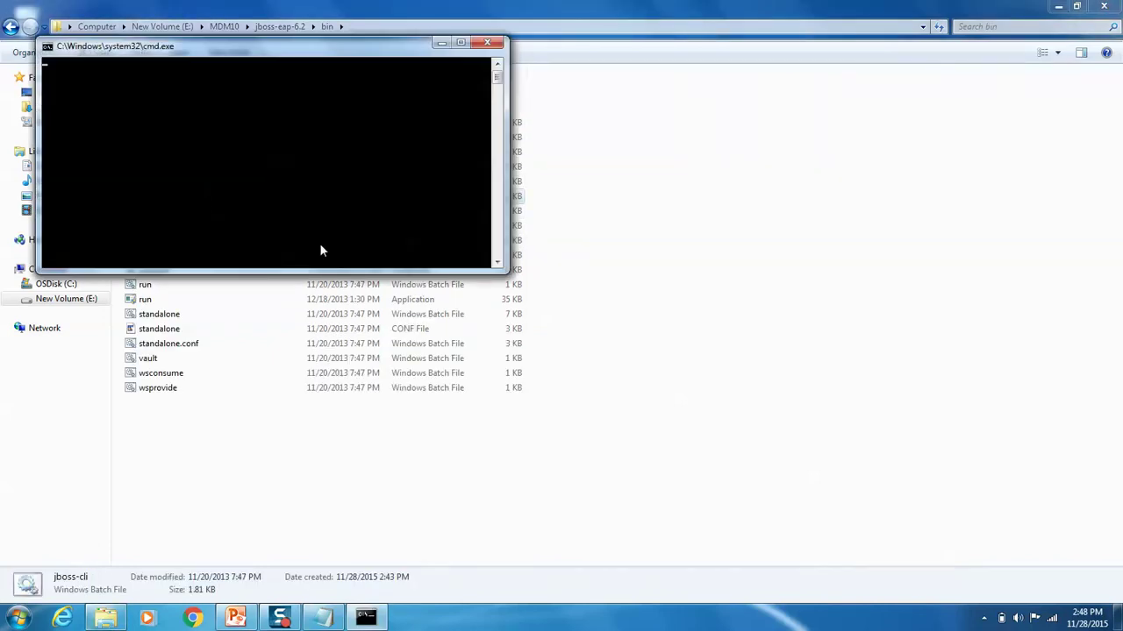
drag(164, 46, 358, 165)
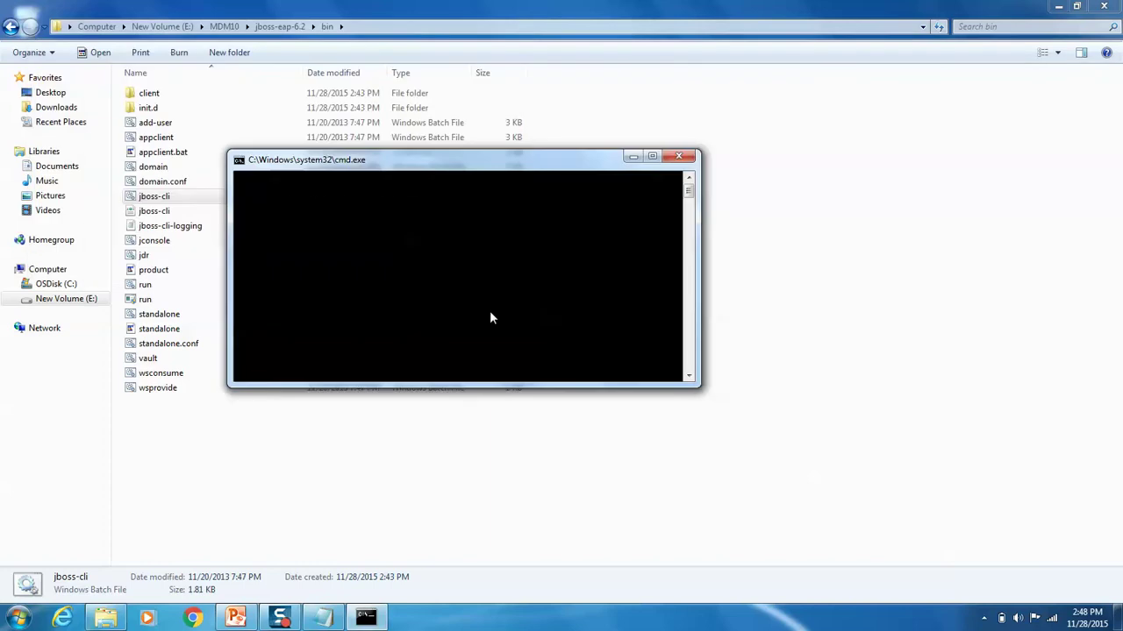
text(connected /] connect)
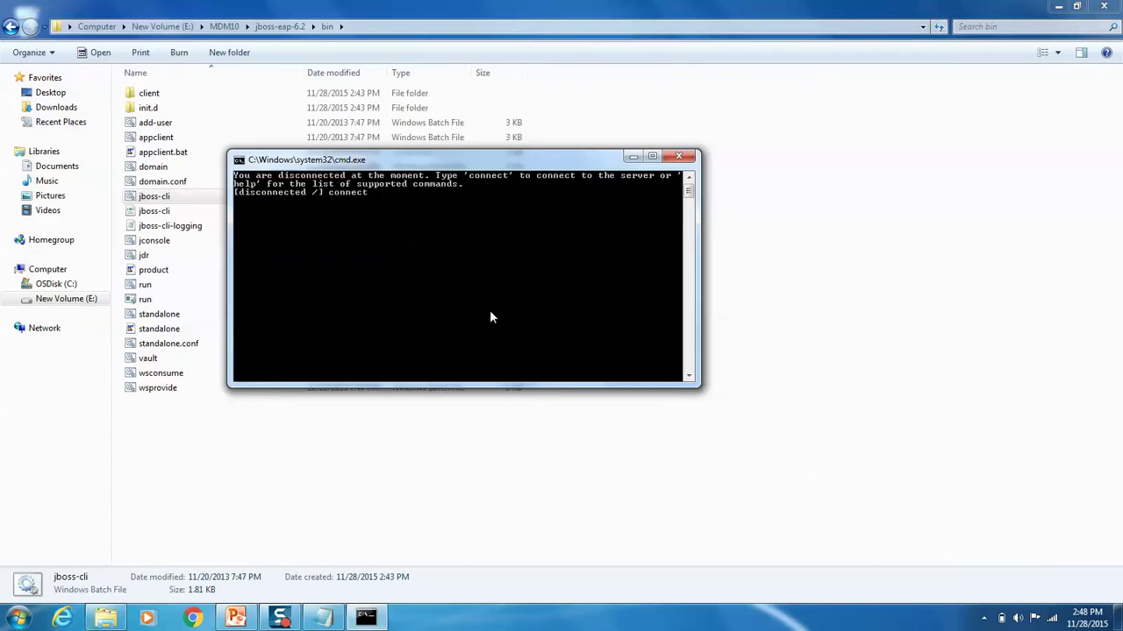
key(Return)
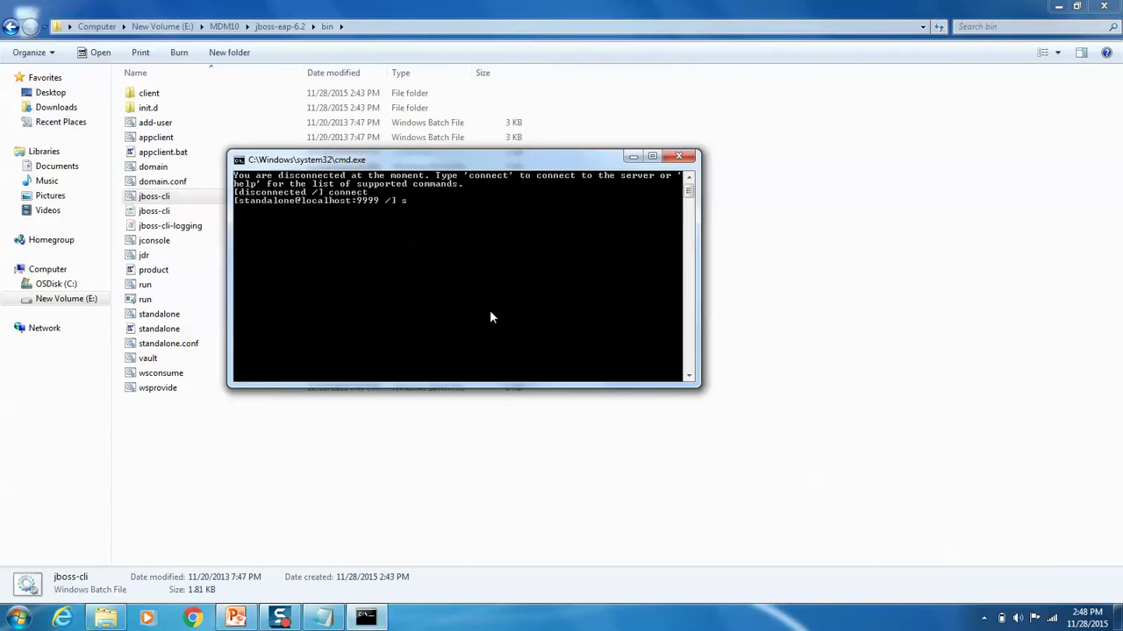
text(shutdown)
key(Return)
click(340, 467)
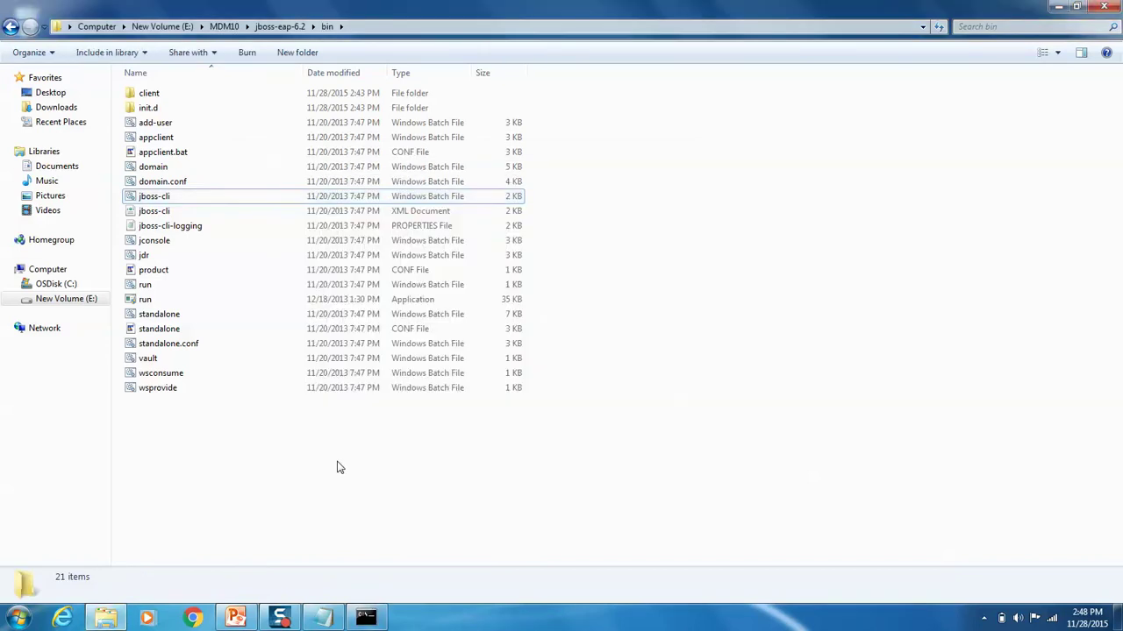
click(105, 619)
Step: Go to E:\Informatica\MDM_MultidomainEdition-10.0.0_HF2-EN and open the InstallationGuideFor[JBoss]Oracle PDF
click(105, 619)
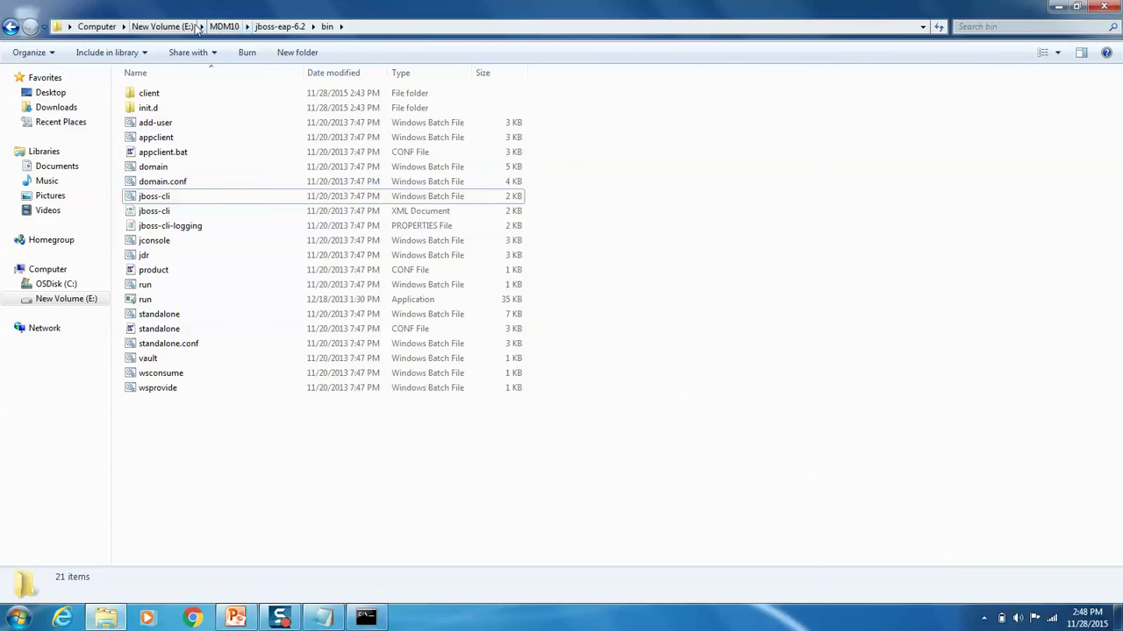
click(223, 26)
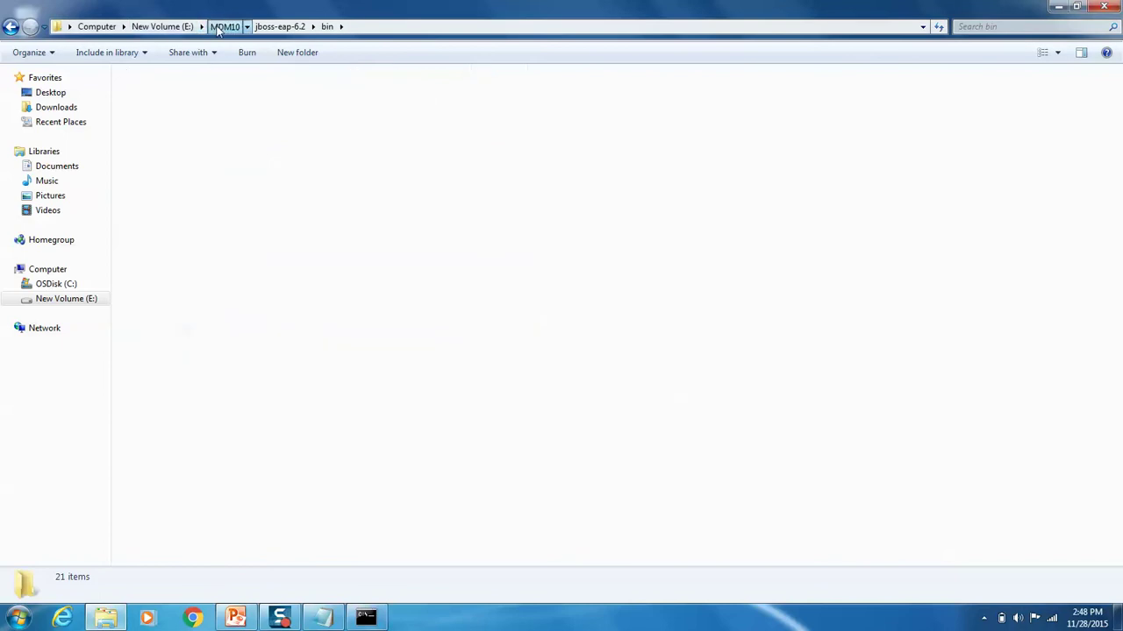
click(163, 26)
double_click(178, 108)
double_click(178, 109)
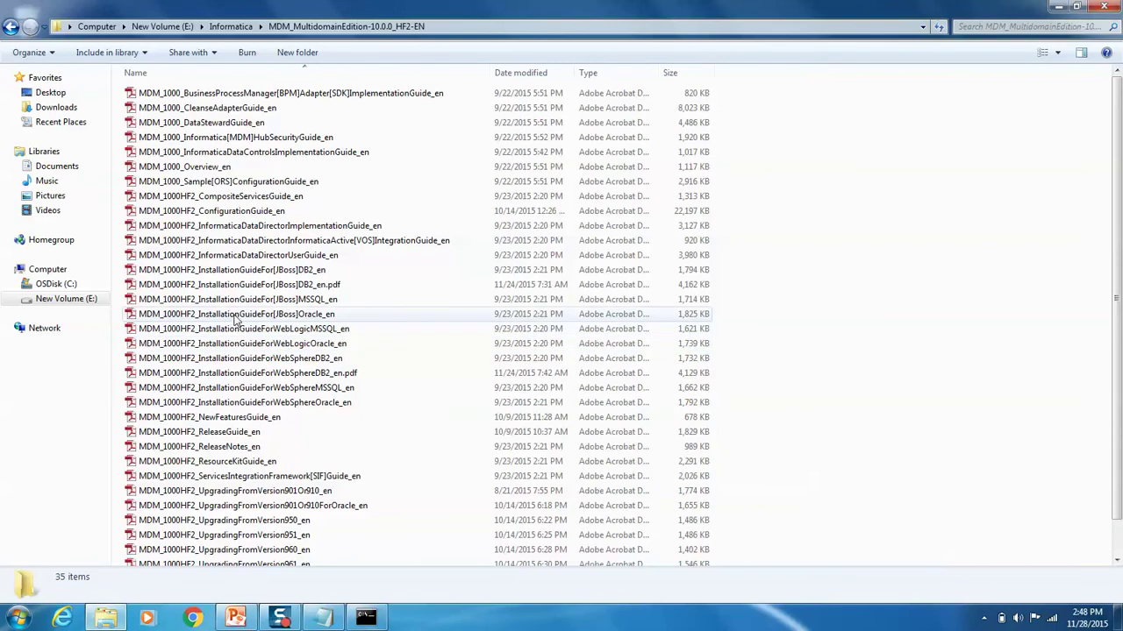
double_click(237, 318)
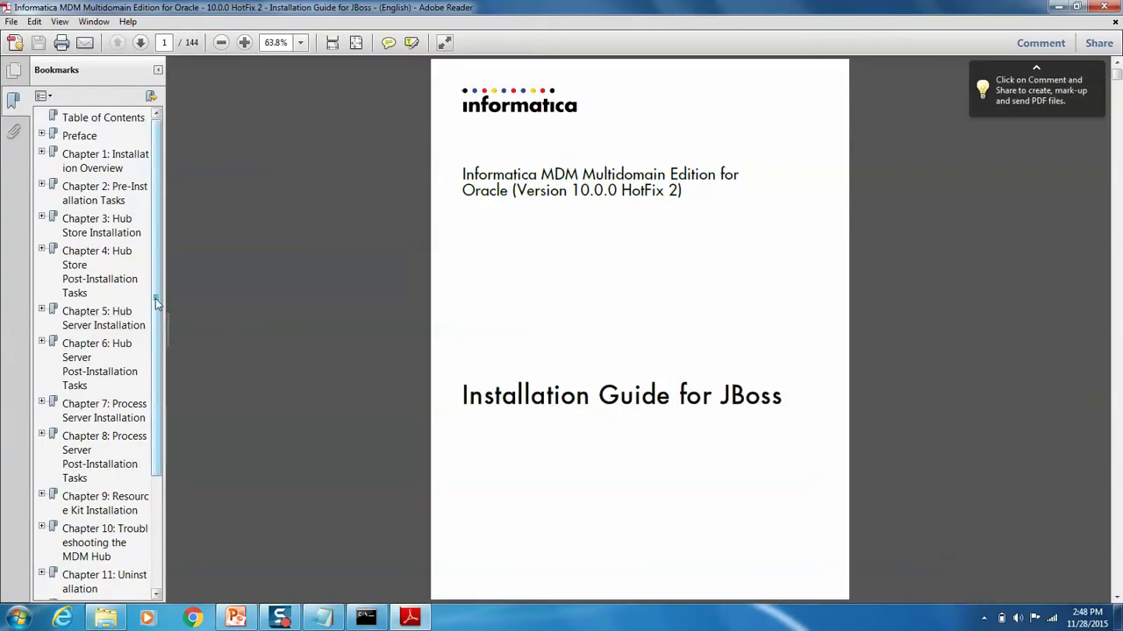
Step: Jump through the guide's chapters to Pre-Installation Tasks and zoom the page to 100%
click(80, 272)
click(76, 232)
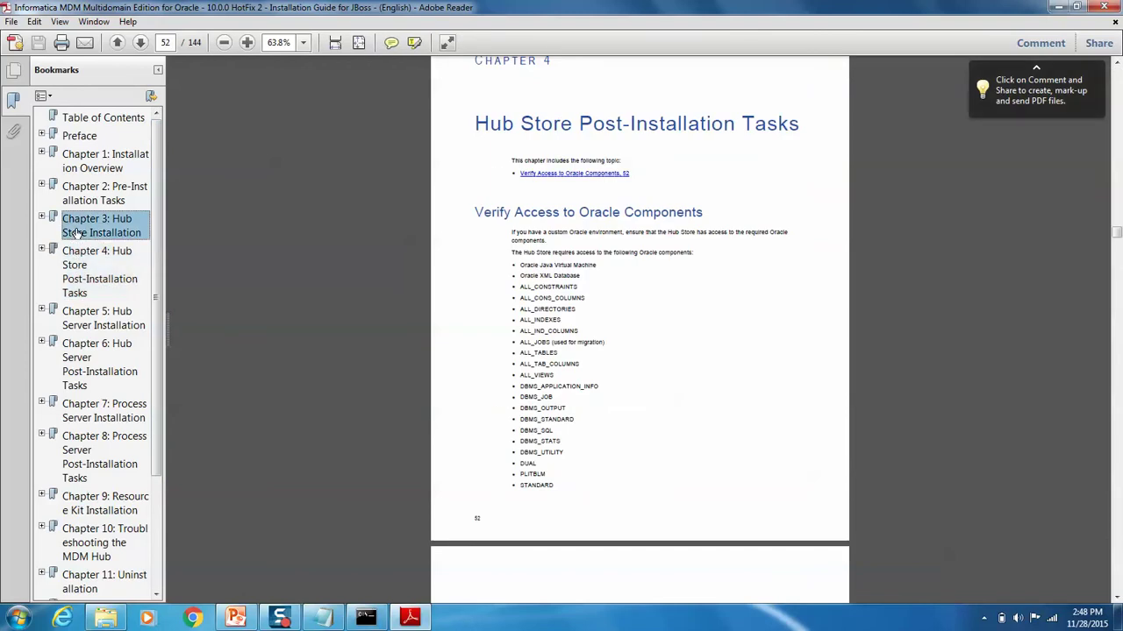
click(743, 472)
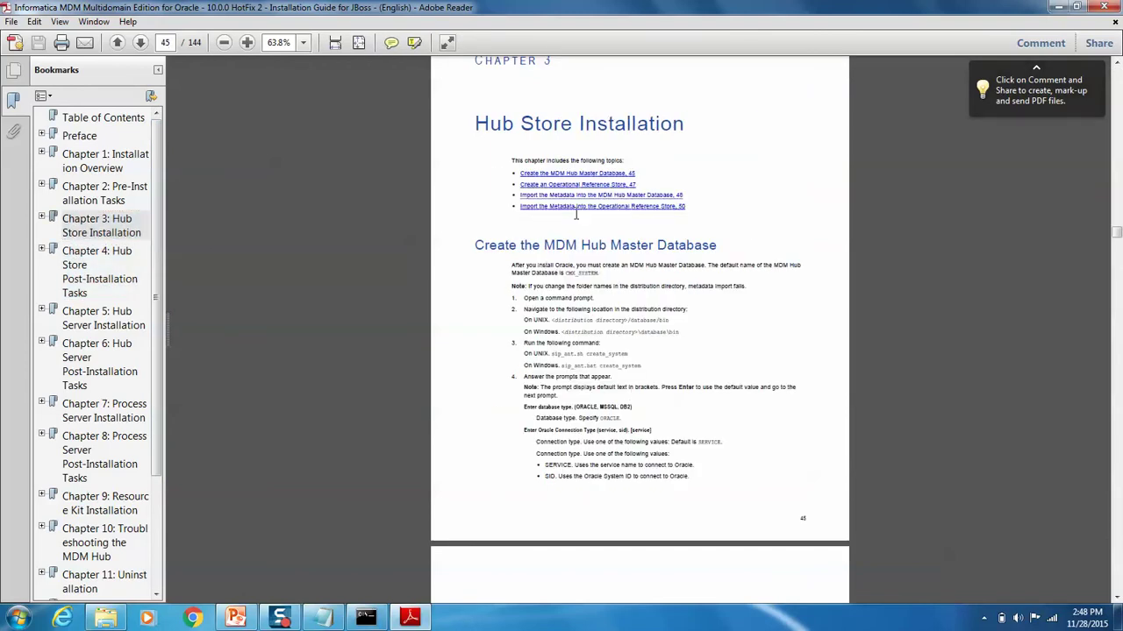
click(103, 193)
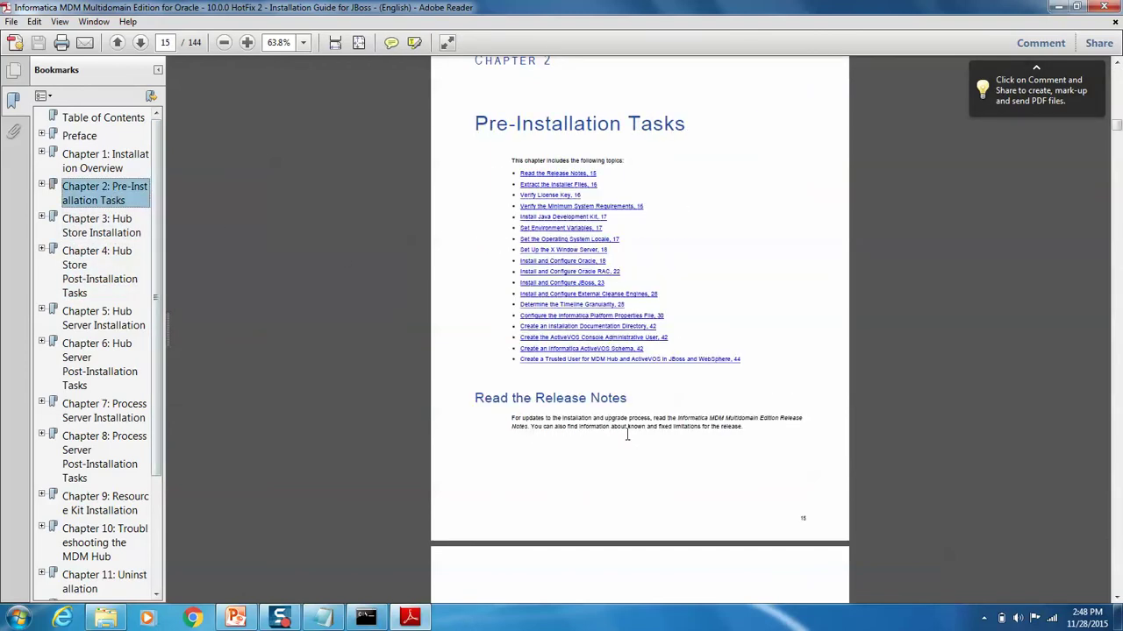
click(302, 42)
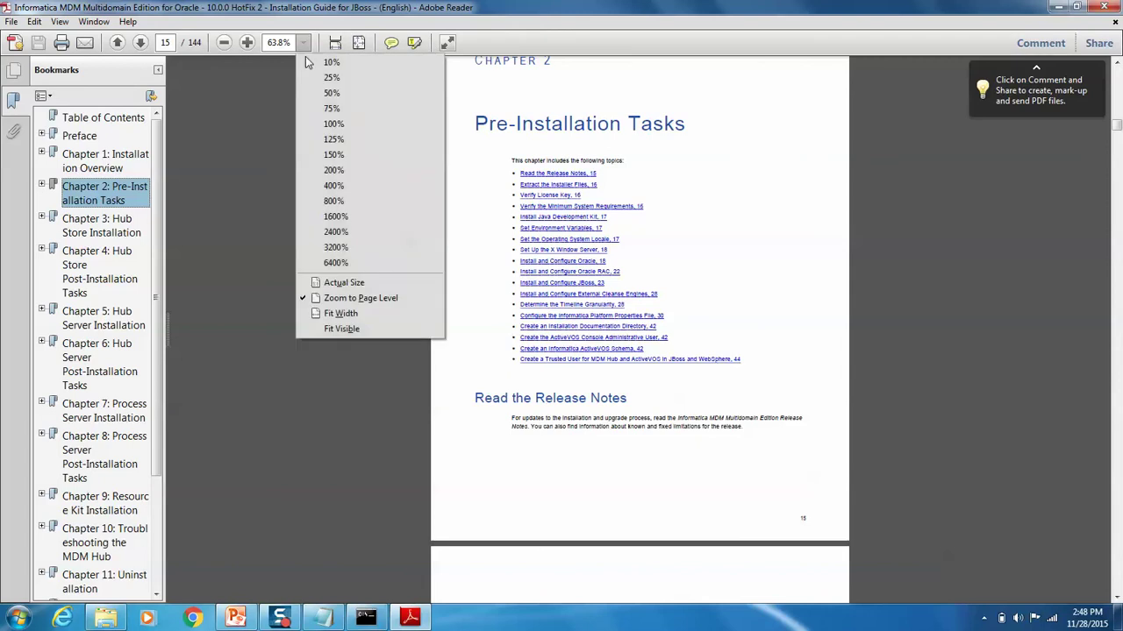
click(335, 124)
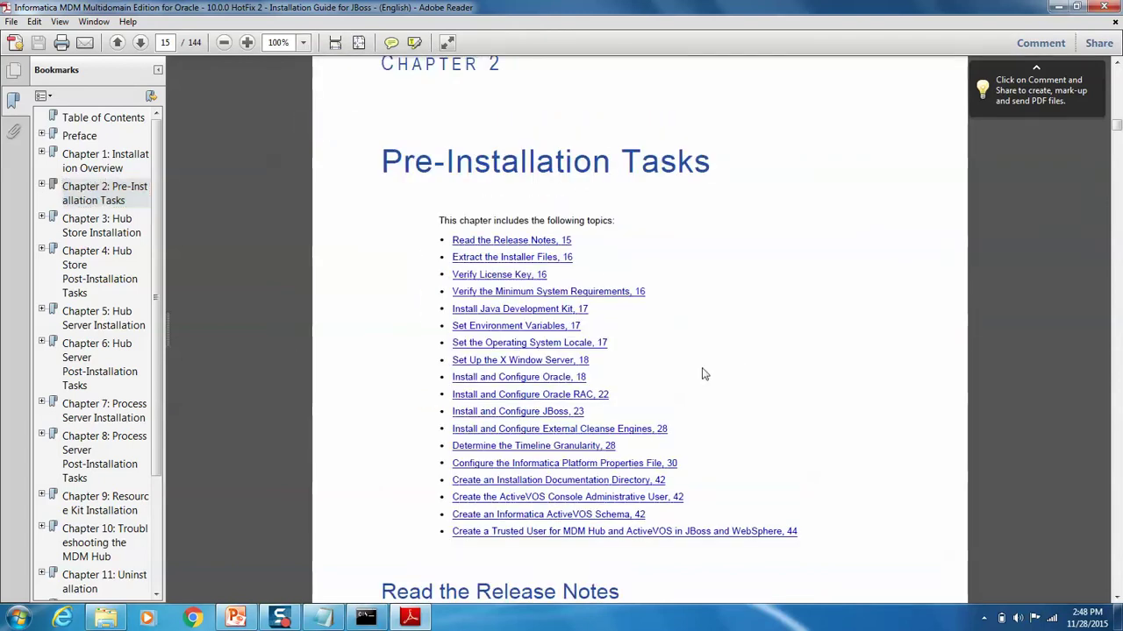
Step: Review the Install and Configure JBoss section, highlighting the JAVA_OPTS rows and blocking timeout=700
click(516, 414)
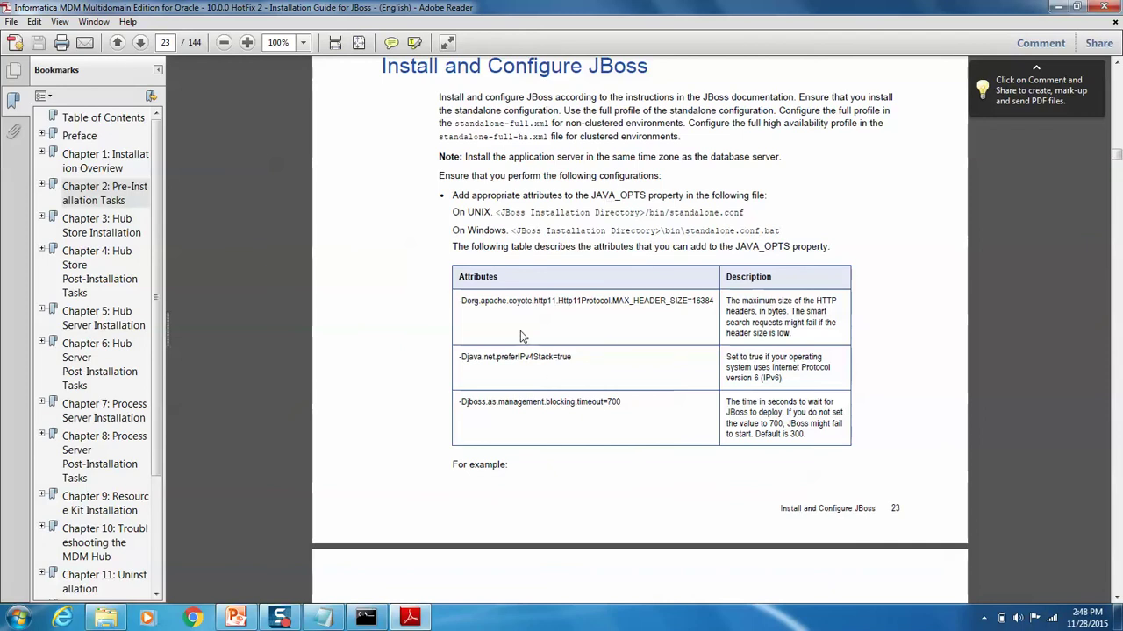
drag(461, 301, 639, 423)
click(670, 449)
drag(624, 401, 465, 405)
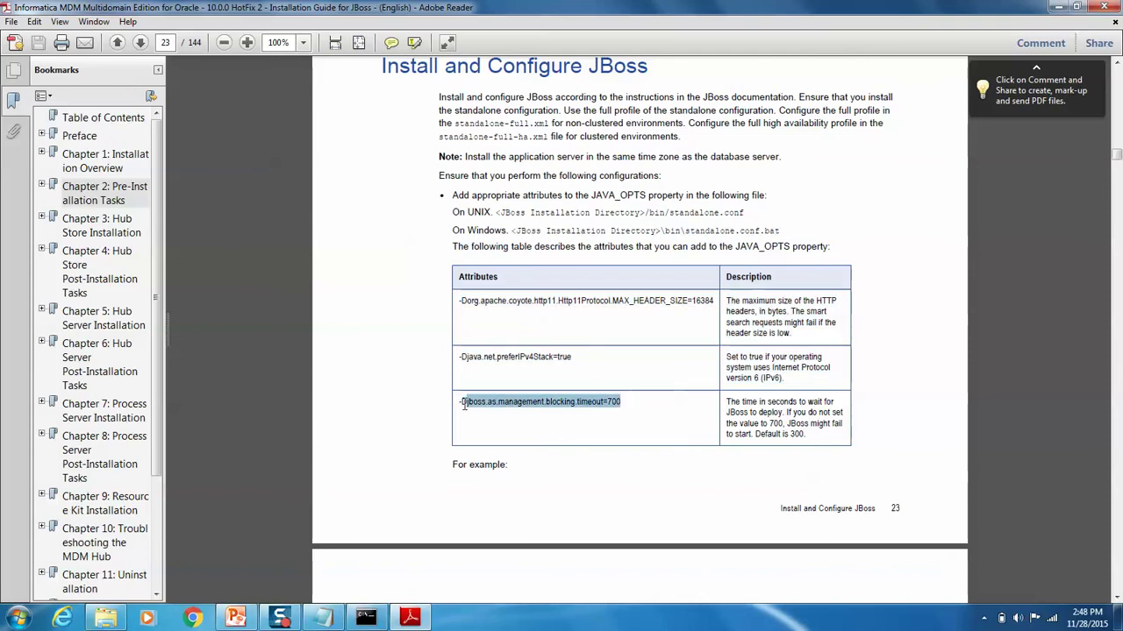
click(1117, 599)
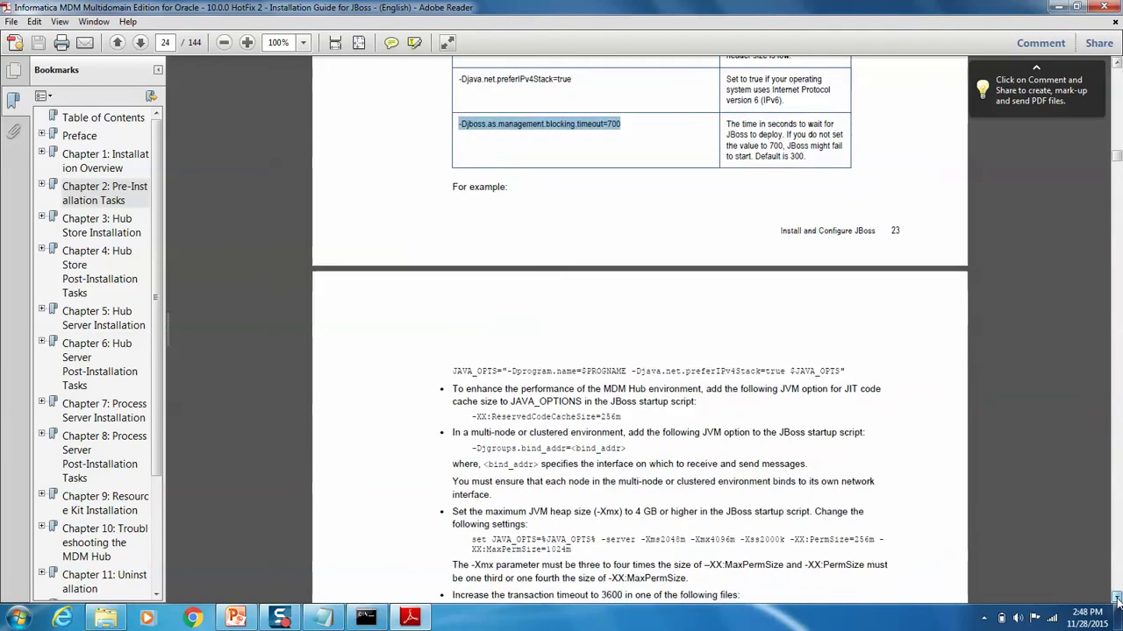
click(1118, 600)
click(1118, 600)
click(1118, 600)
click(1118, 599)
click(1117, 600)
click(1118, 600)
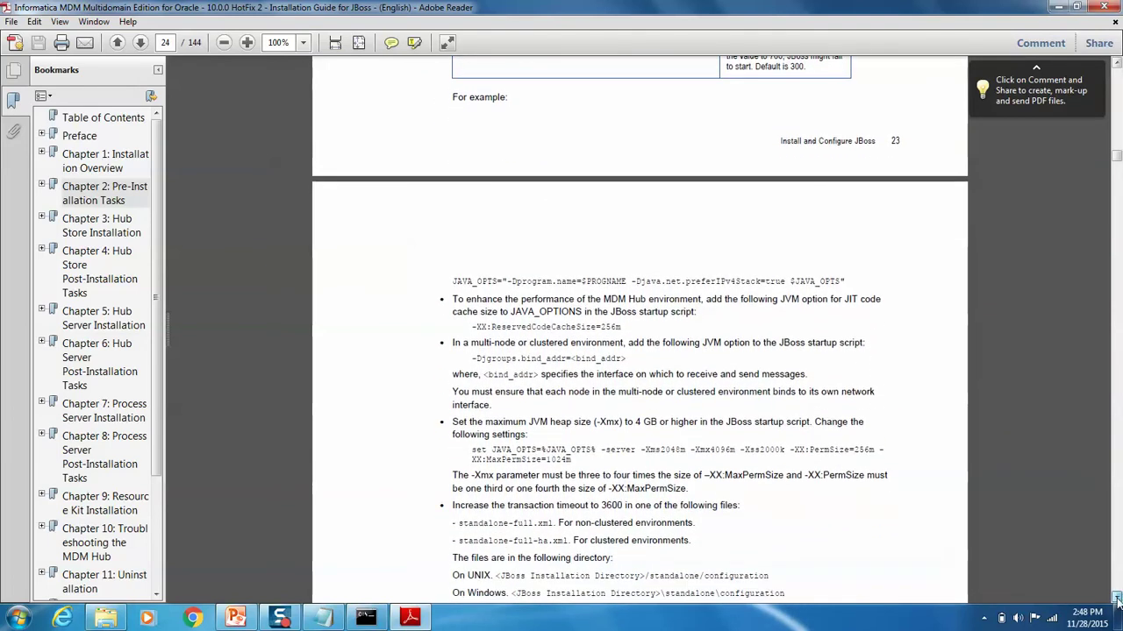
click(1117, 600)
click(1118, 600)
click(1117, 600)
click(1117, 599)
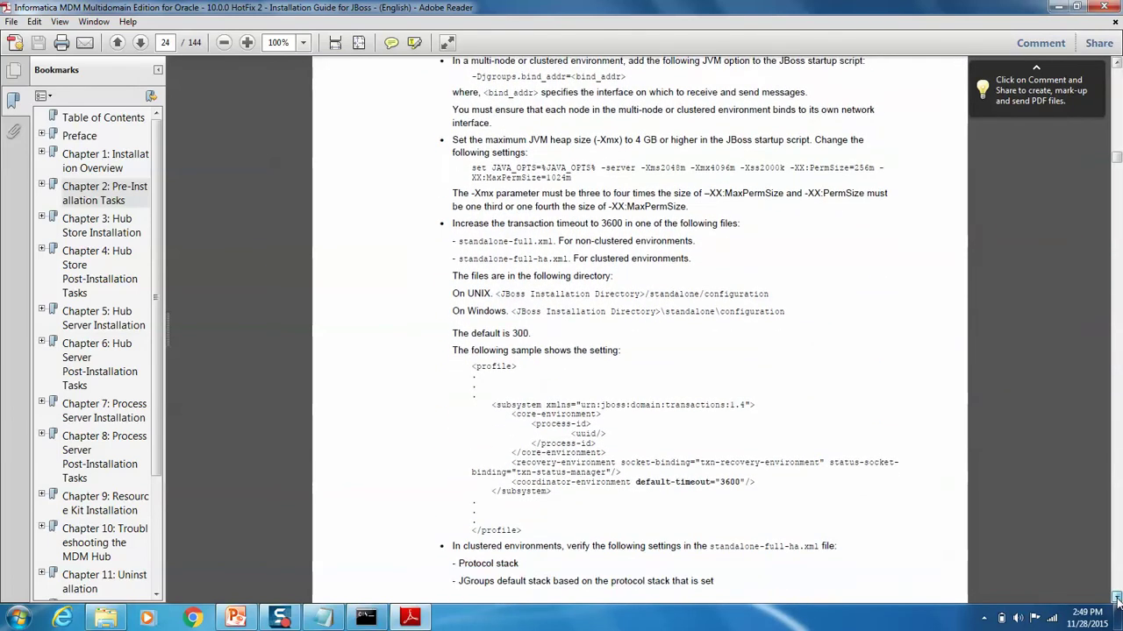
click(1117, 600)
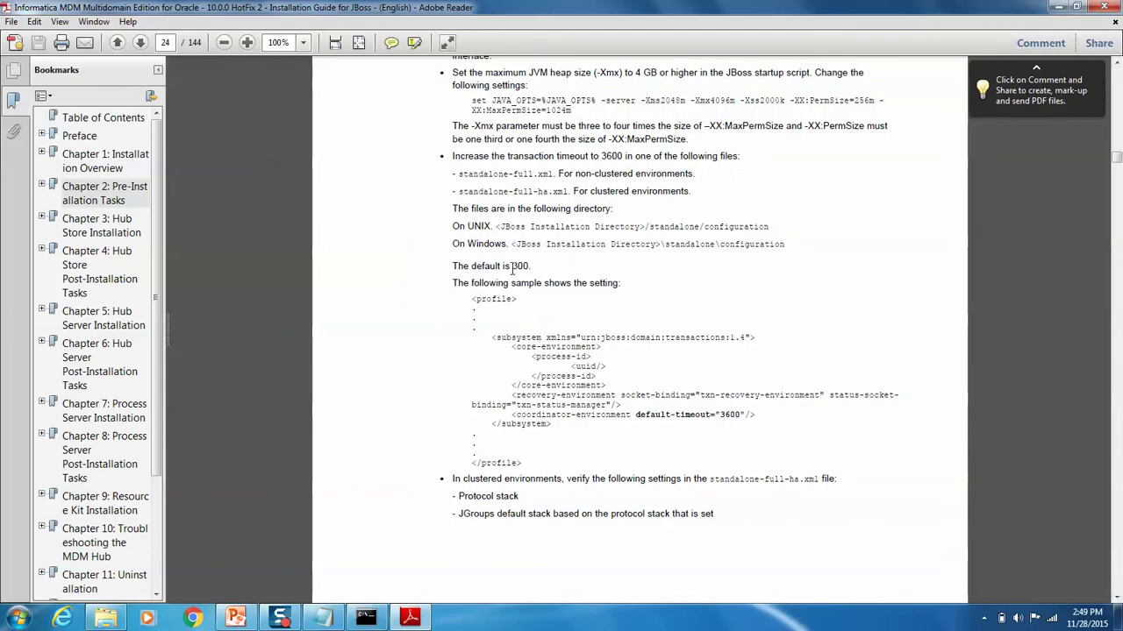
Step: Read on to page 25, highlighting default timeout 300 and the security realm name, then return to Explorer
drag(512, 267, 533, 266)
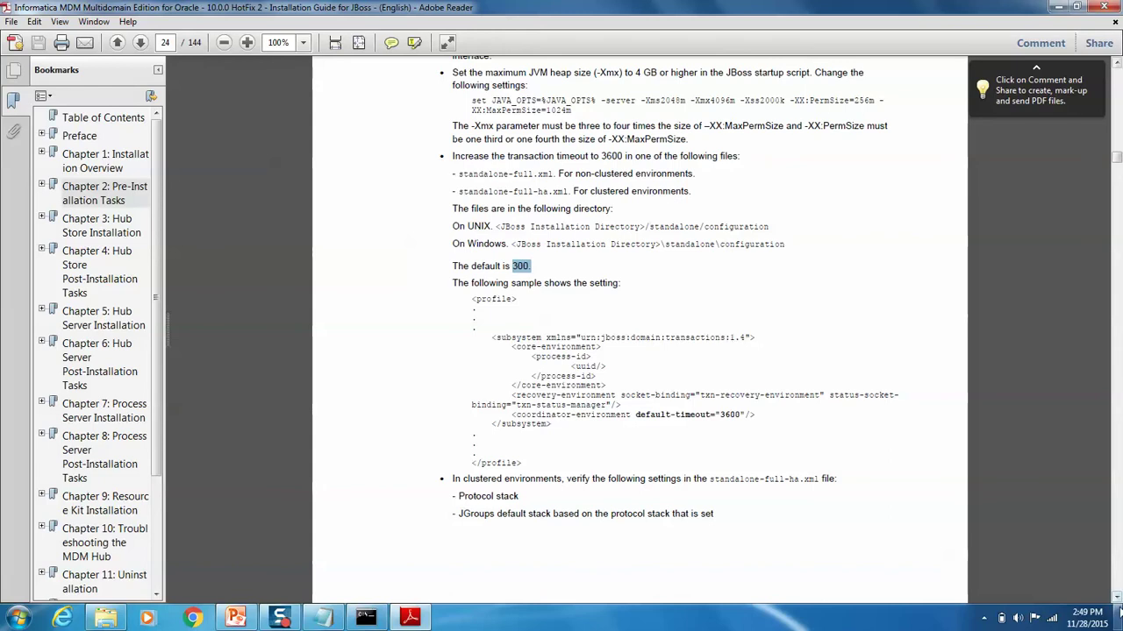
click(1118, 599)
scroll(1116, 597, down, 10)
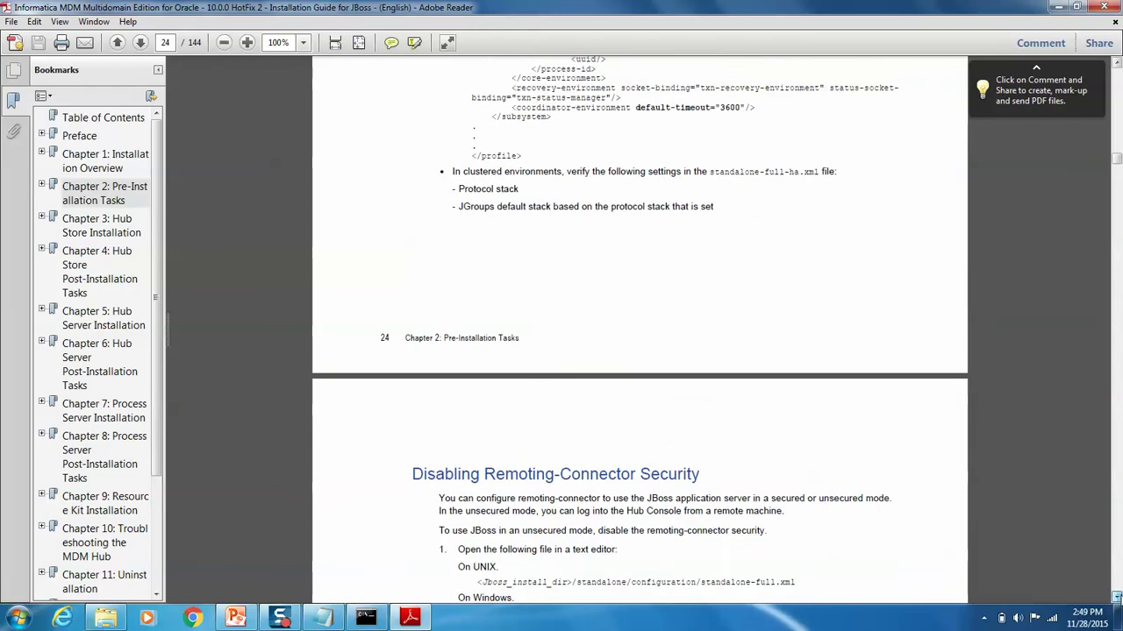
click(1116, 597)
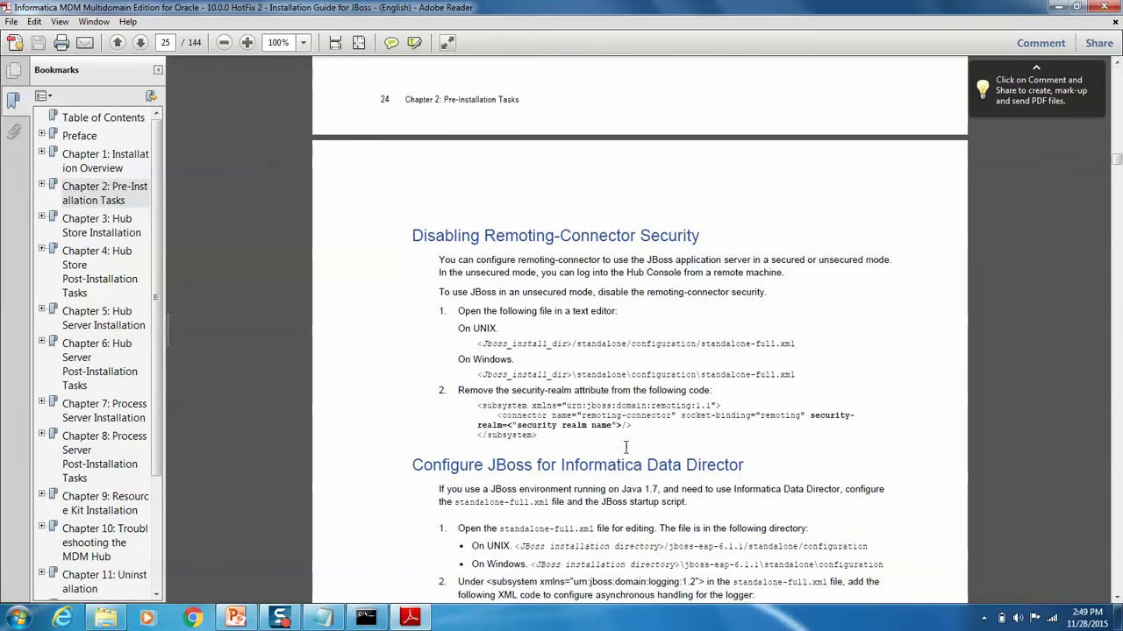
drag(550, 427, 595, 428)
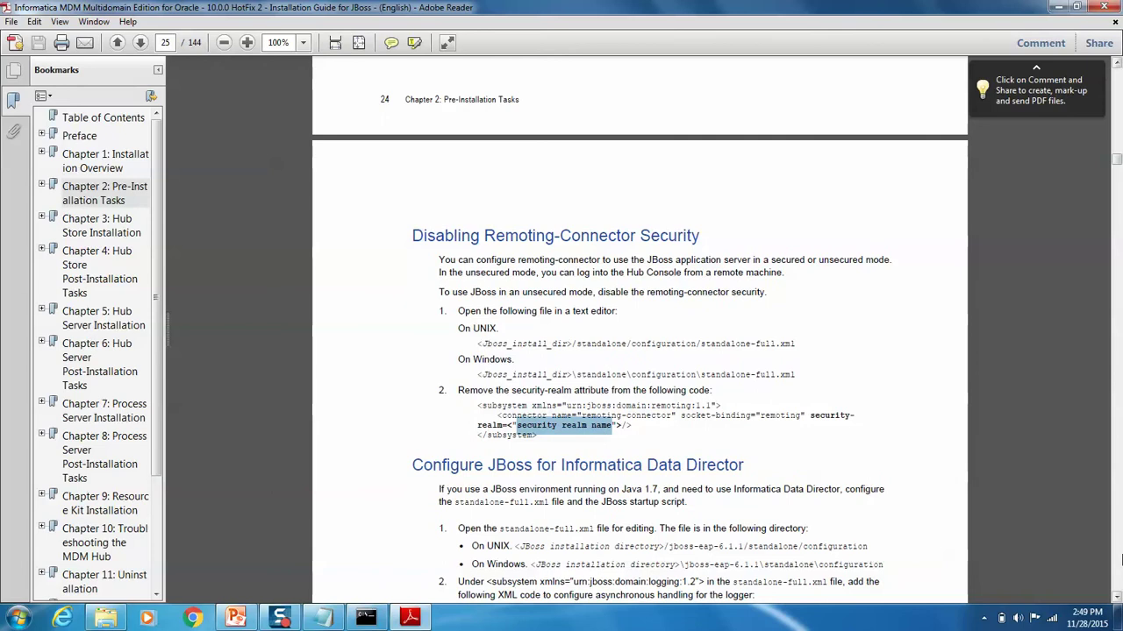
click(1116, 595)
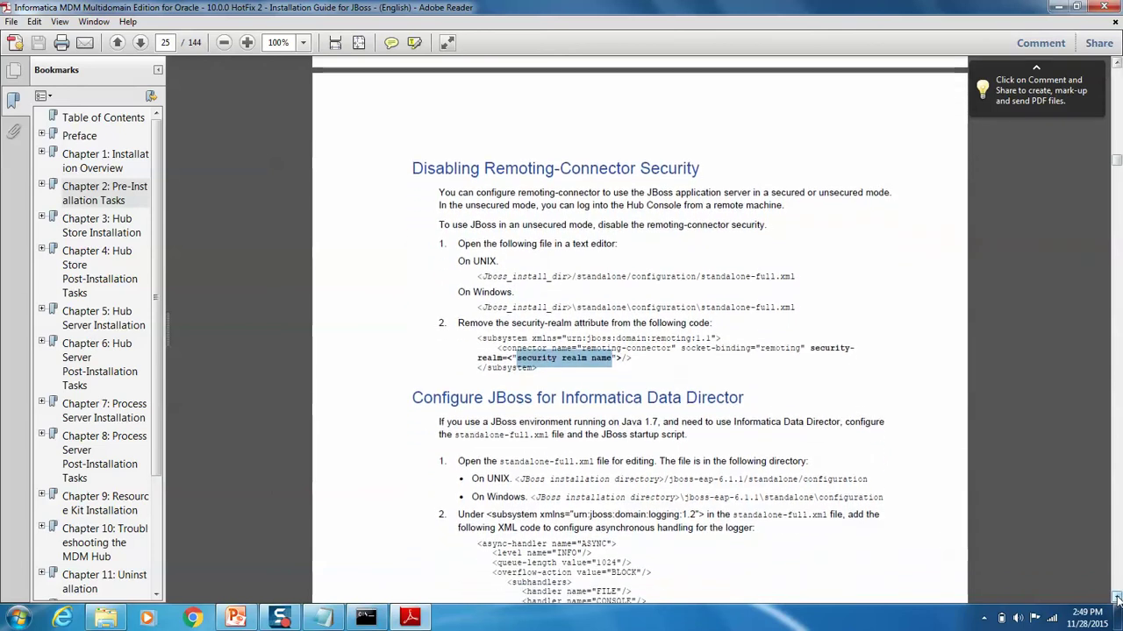
scroll(1117, 598, down, 4)
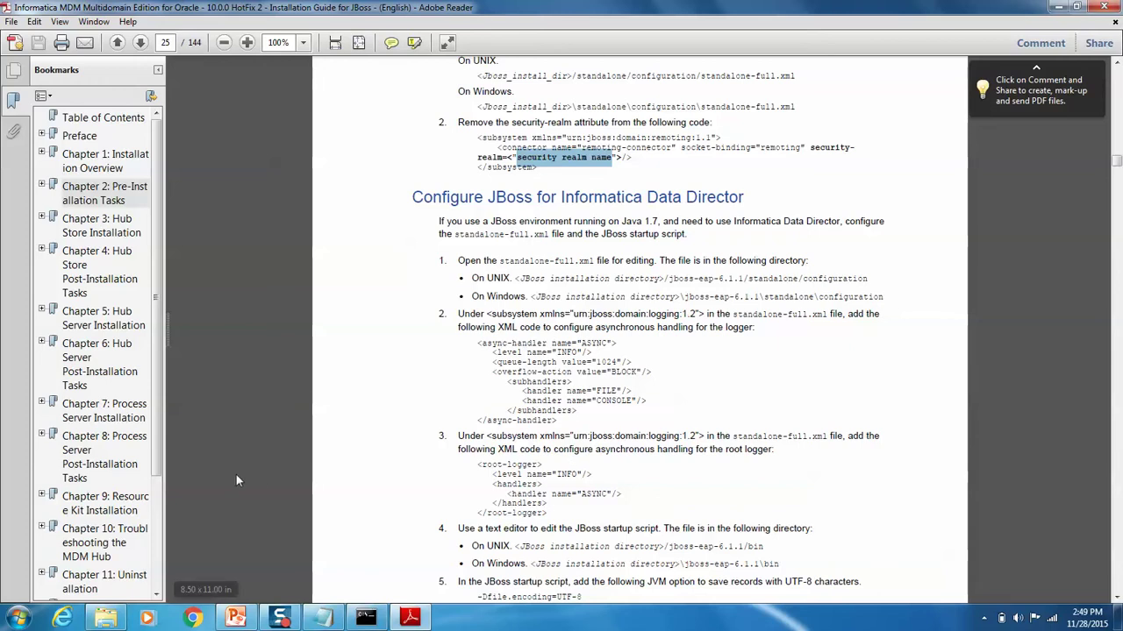
click(105, 619)
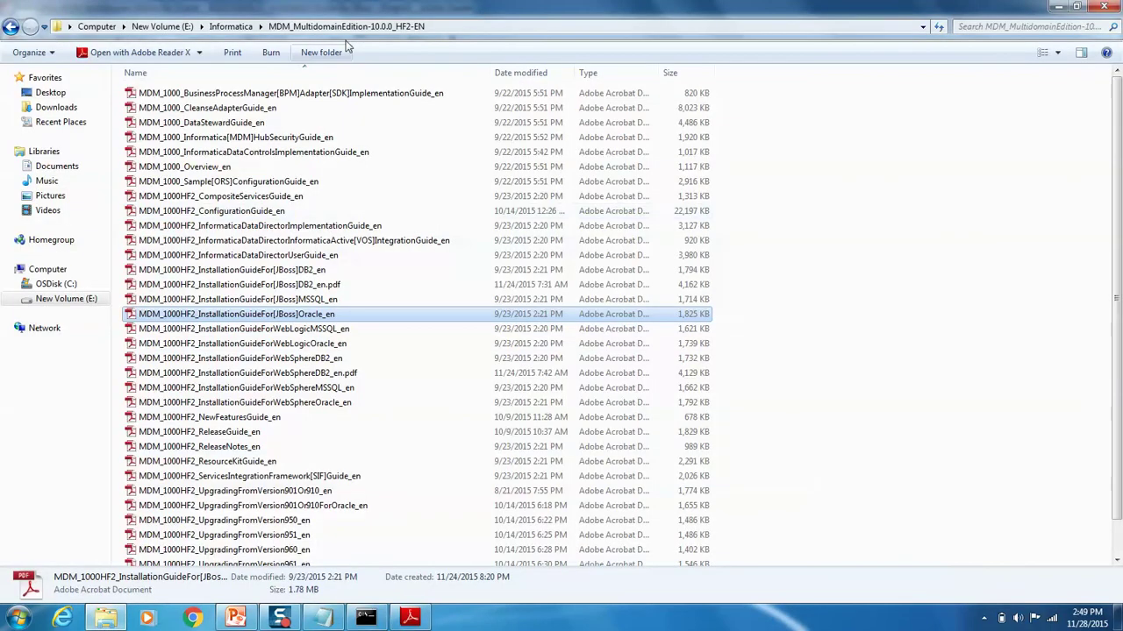
Step: Open standalone.conf.bat from E:\MDM10\jboss-eap-6.2\bin in TextPad via the right-click menu
click(158, 27)
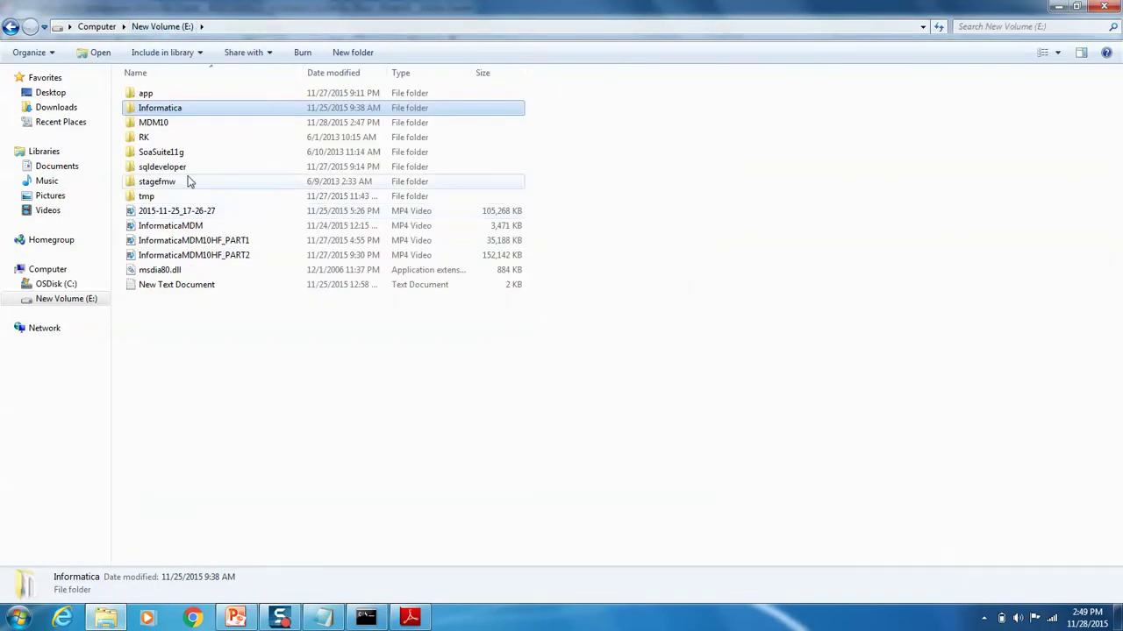
double_click(153, 122)
double_click(163, 108)
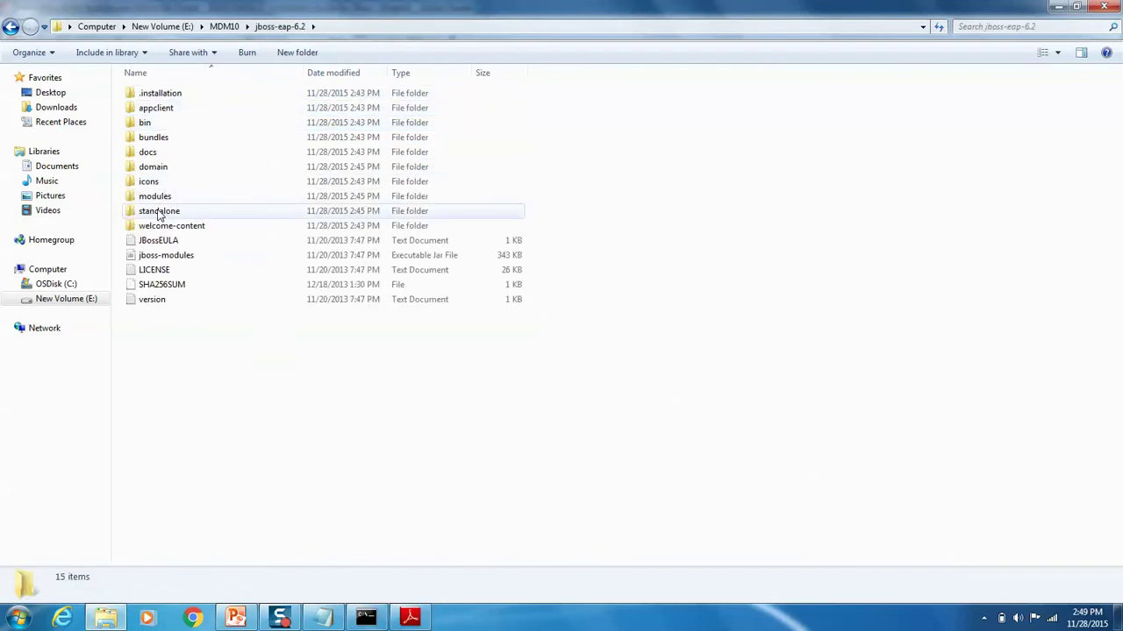
double_click(144, 123)
click(172, 349)
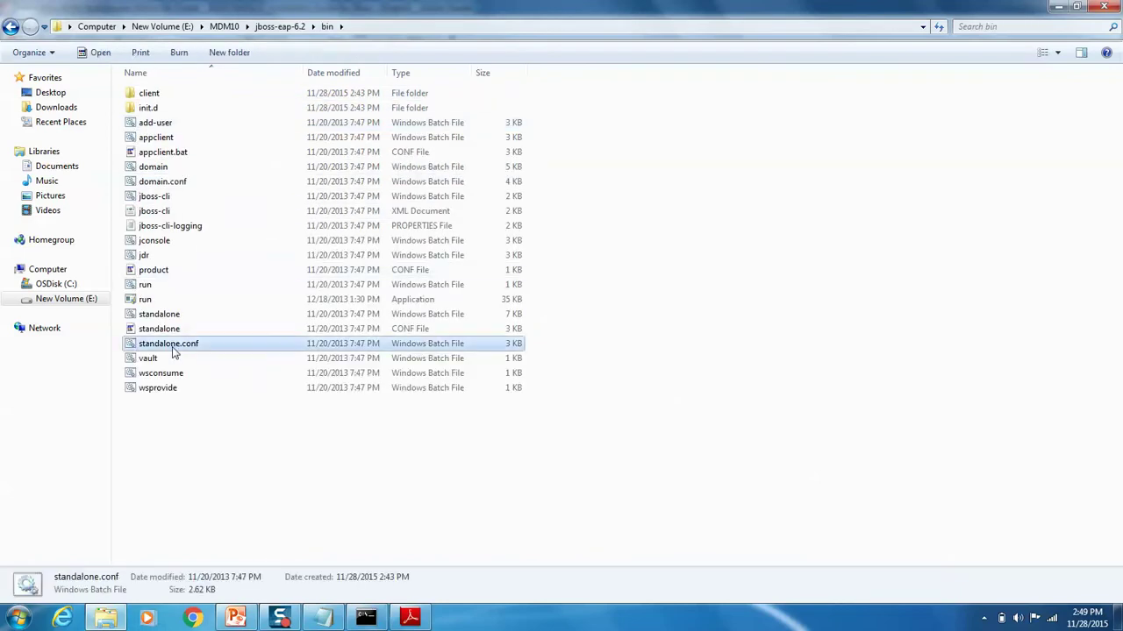
right_click(173, 351)
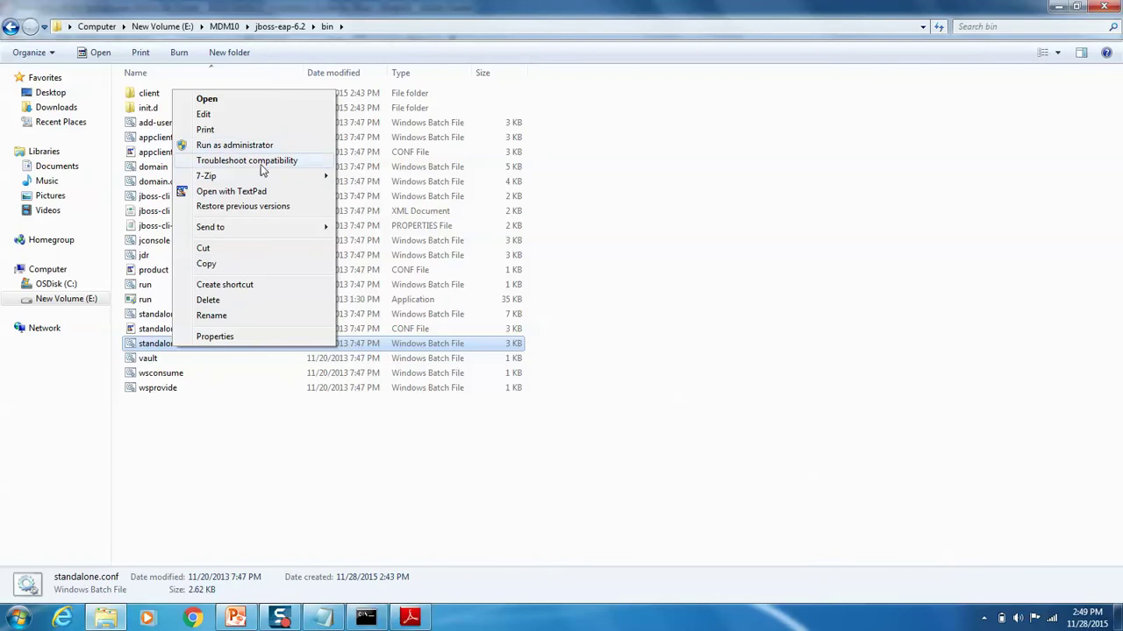
click(263, 190)
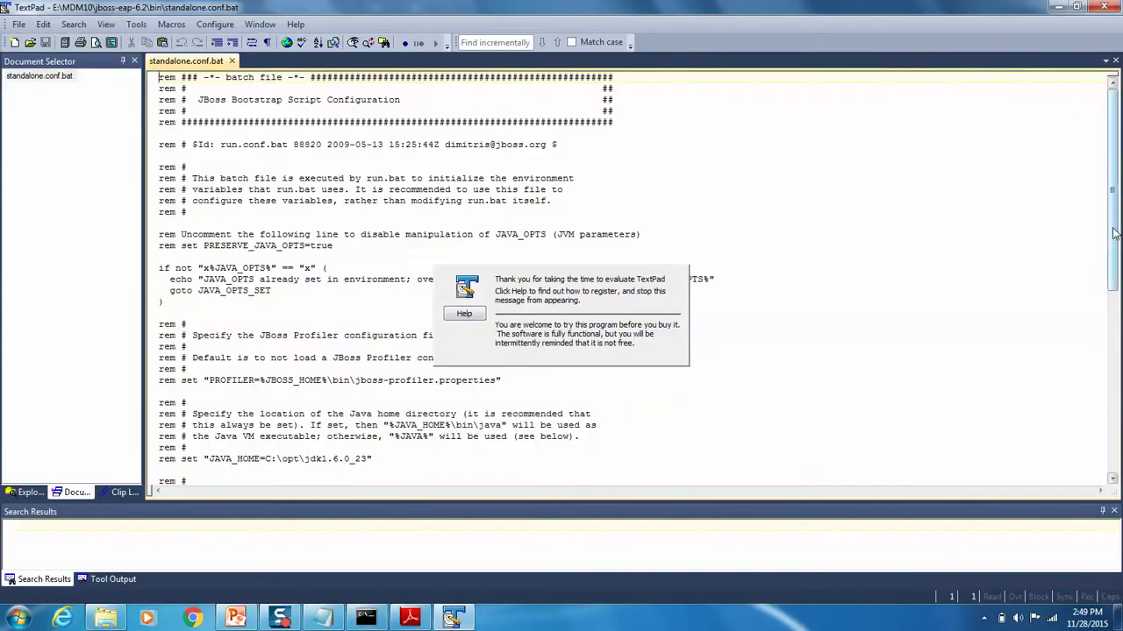
Step: Comment out the default JAVA_OPTS memory line with 'rem #' and add an empty line below it
scroll(226, 292, down, 8)
drag(224, 280, 248, 364)
drag(452, 360, 453, 353)
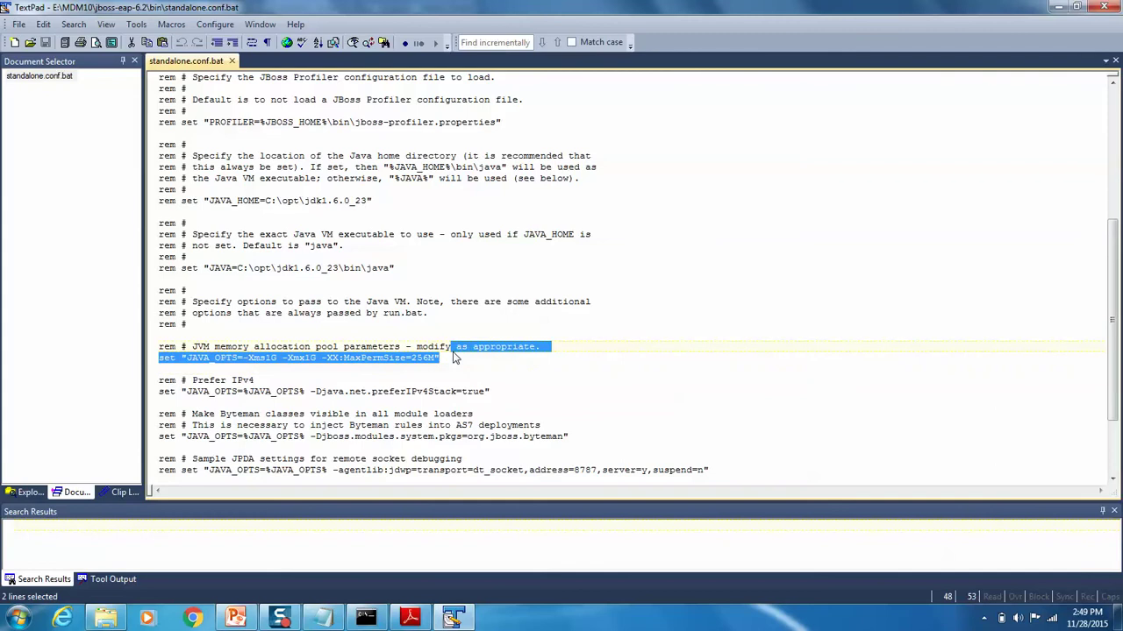
key(Down)
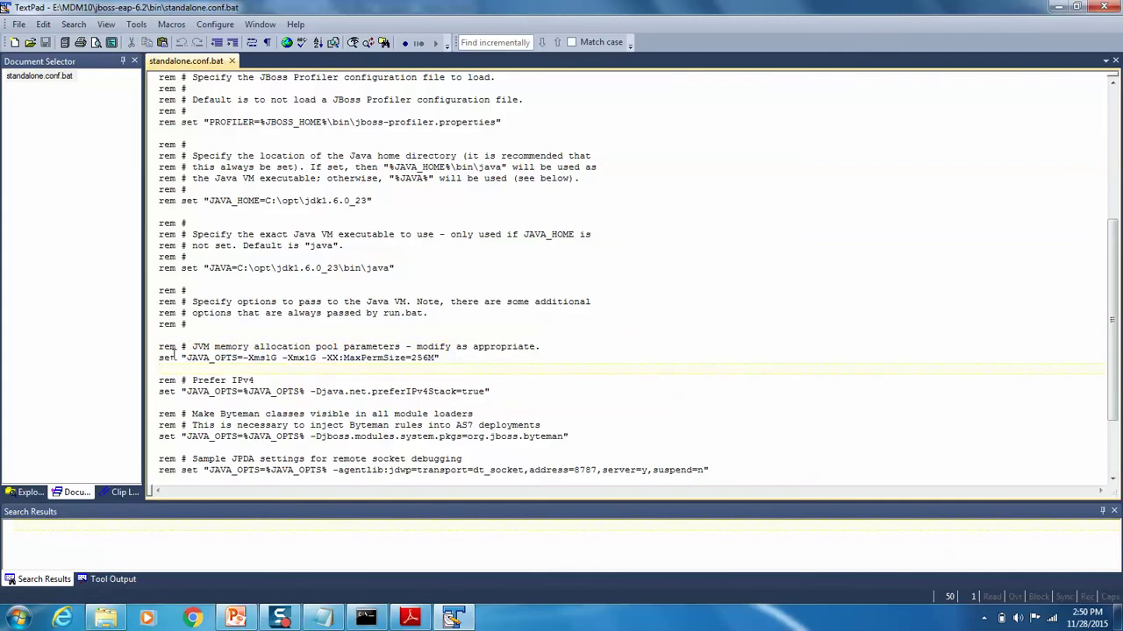
click(160, 358)
text(rem #)
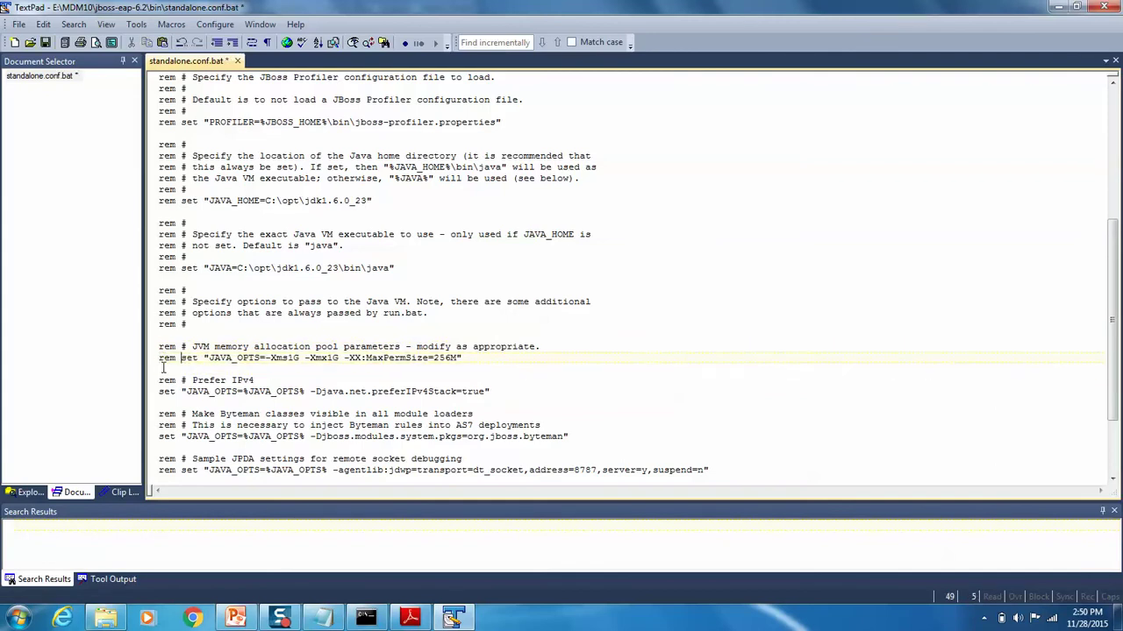
key(alt)
click(493, 373)
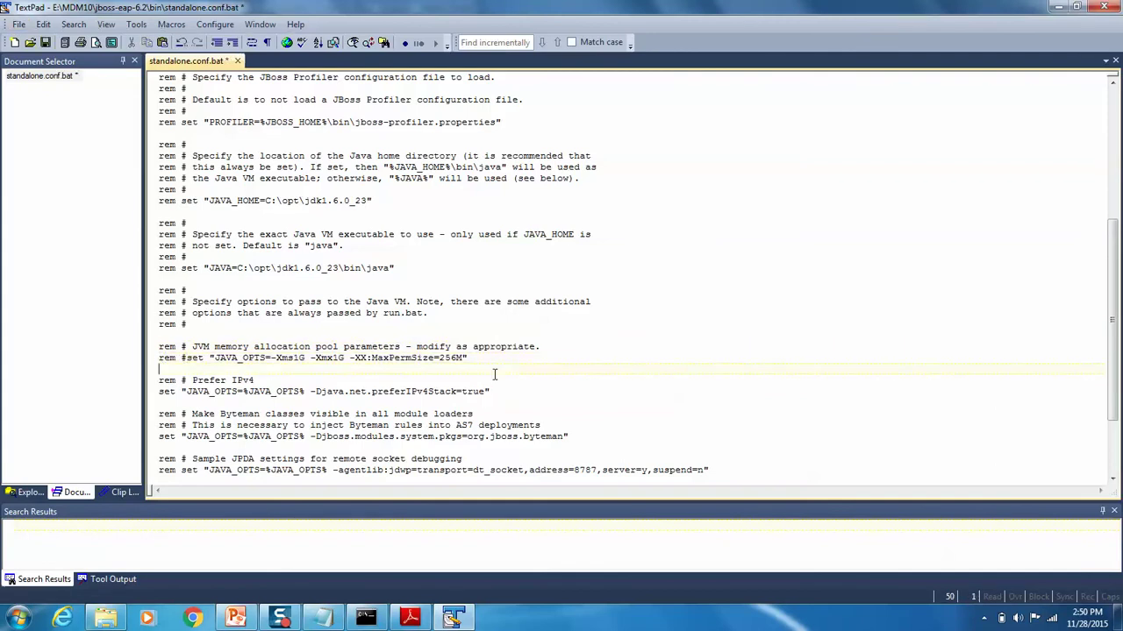
click(479, 358)
key(Return)
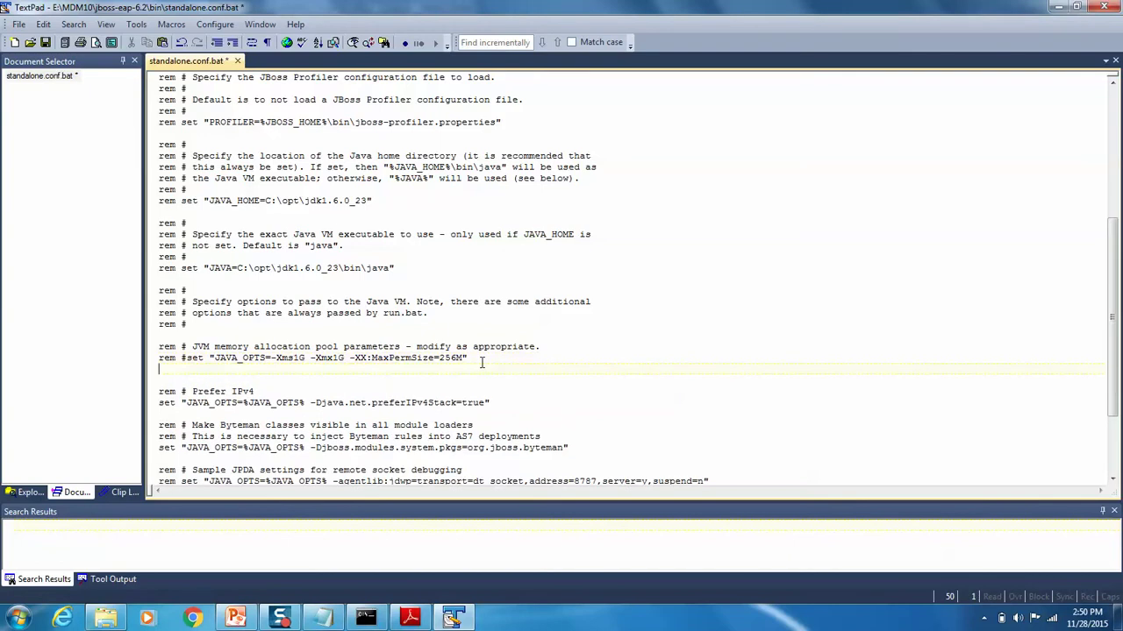
Step: Paste the 2048m–4096m heap settings line from the instructions notes and save
click(323, 618)
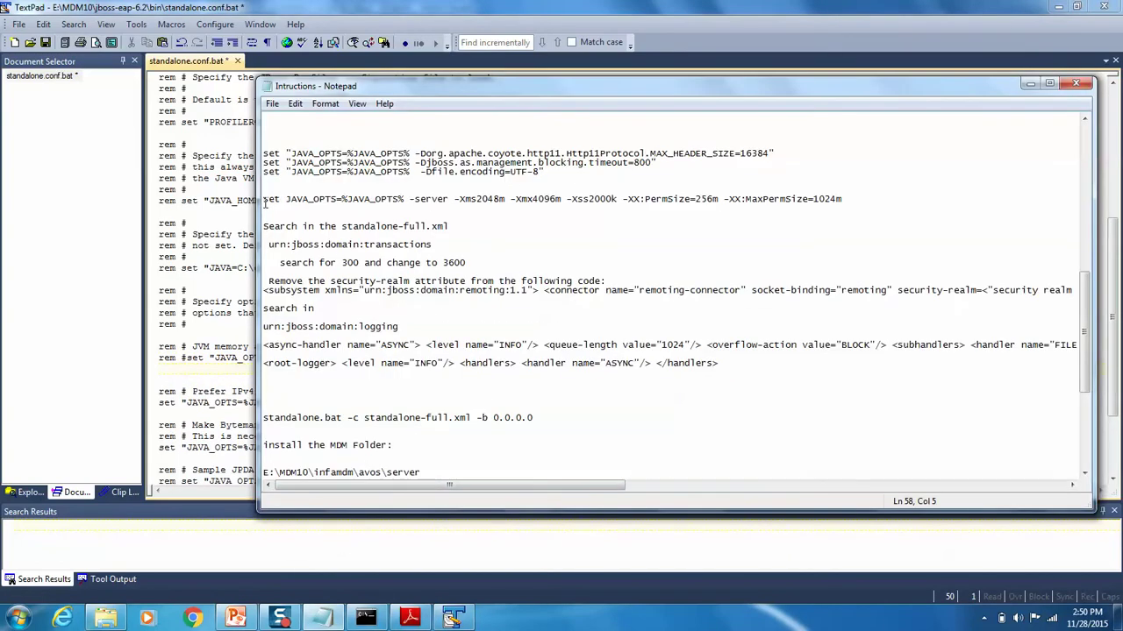
shift+click(264, 200)
key(shift+End)
key(ctrl+c)
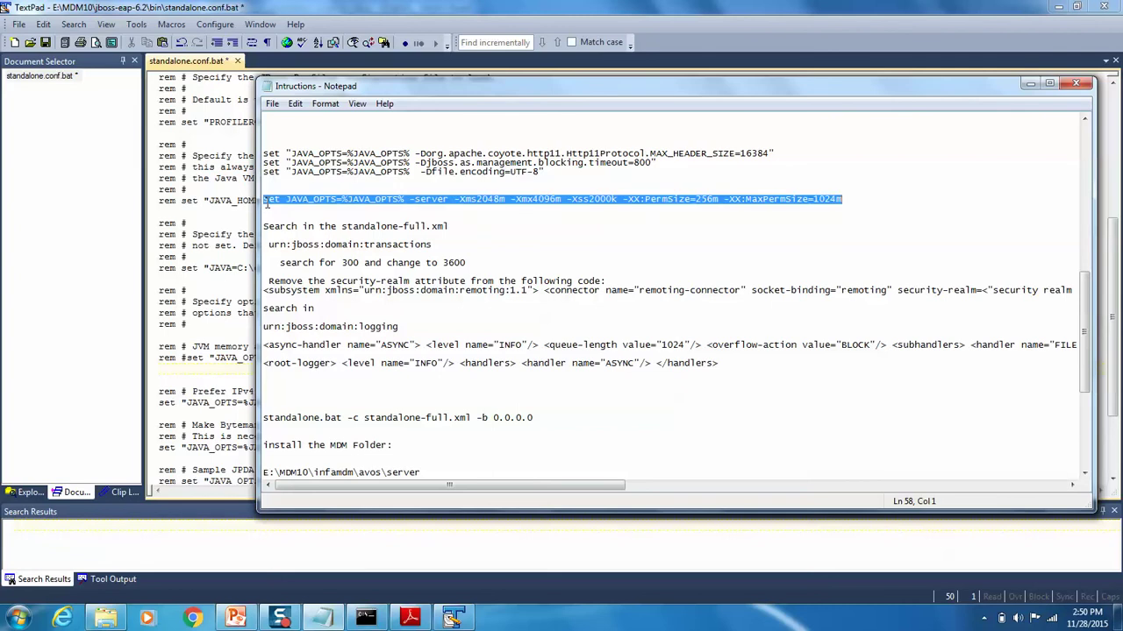
click(40, 344)
key(ctrl+v)
key(ctrl+s)
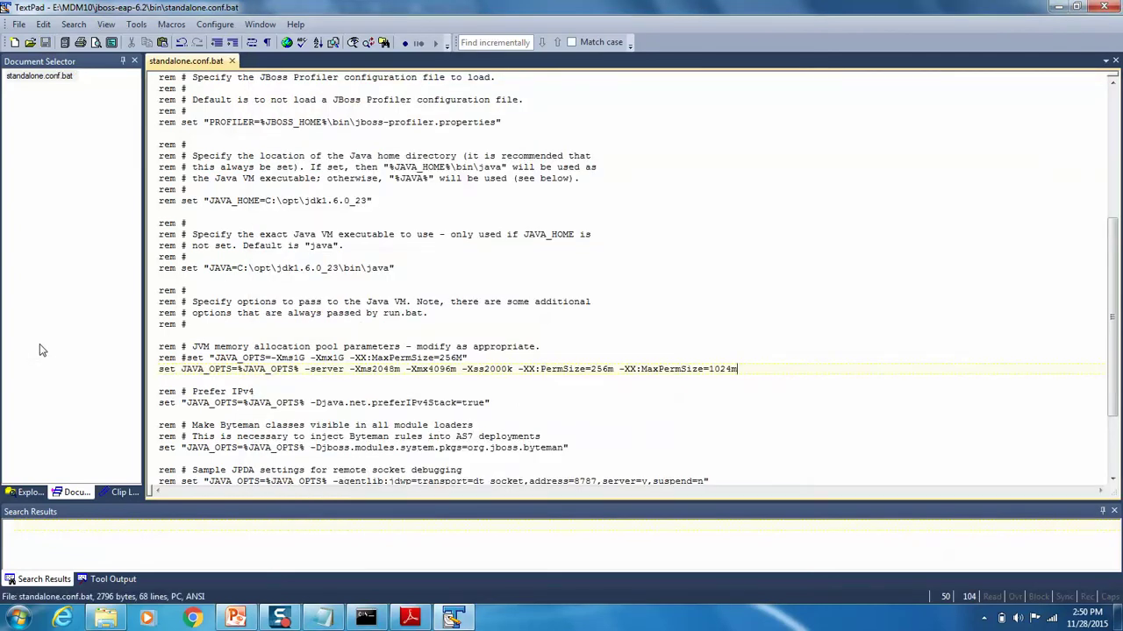
Step: Paste the three JAVA_OPTS lines (MAX_HEADER_SIZE=16384, blocking timeout 800, UTF-8) below the IPv4 line and save
key(alt+Tab)
drag(277, 189, 248, 145)
key(ctrl+c)
key(alt+Tab)
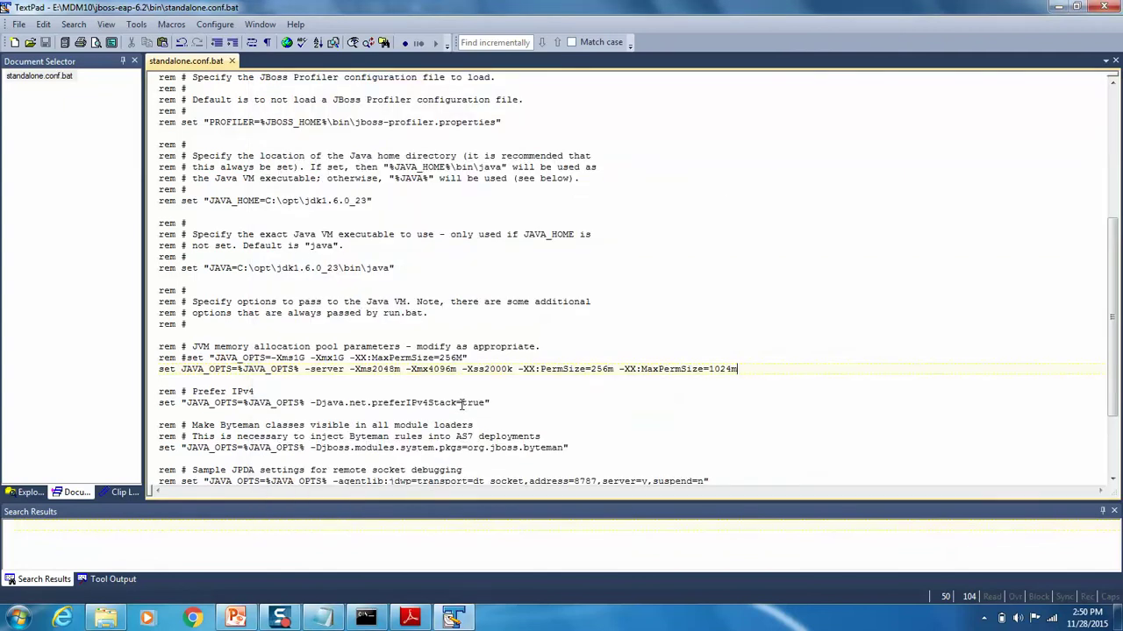
click(505, 402)
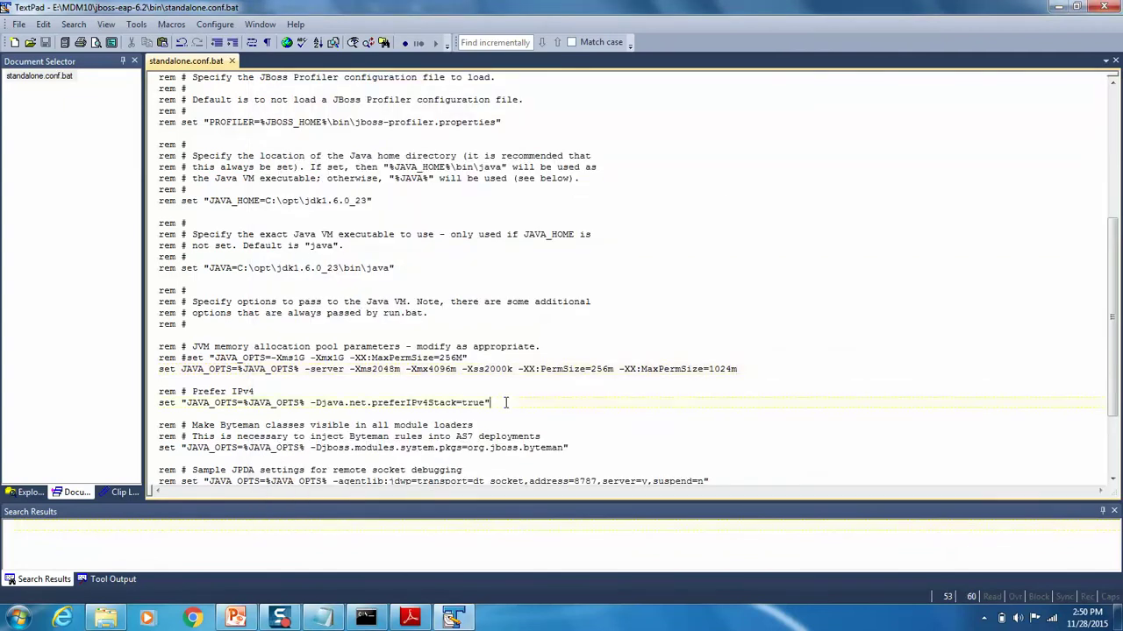
key(Return)
key(ctrl+v)
key(Up)
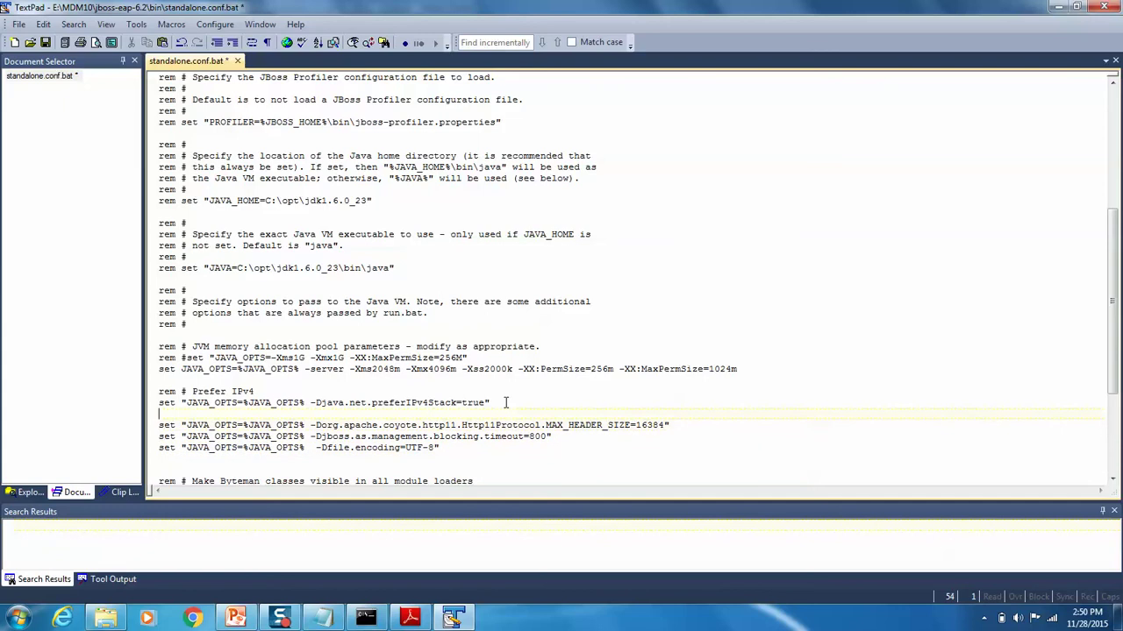
key(Delete)
key(ctrl+s)
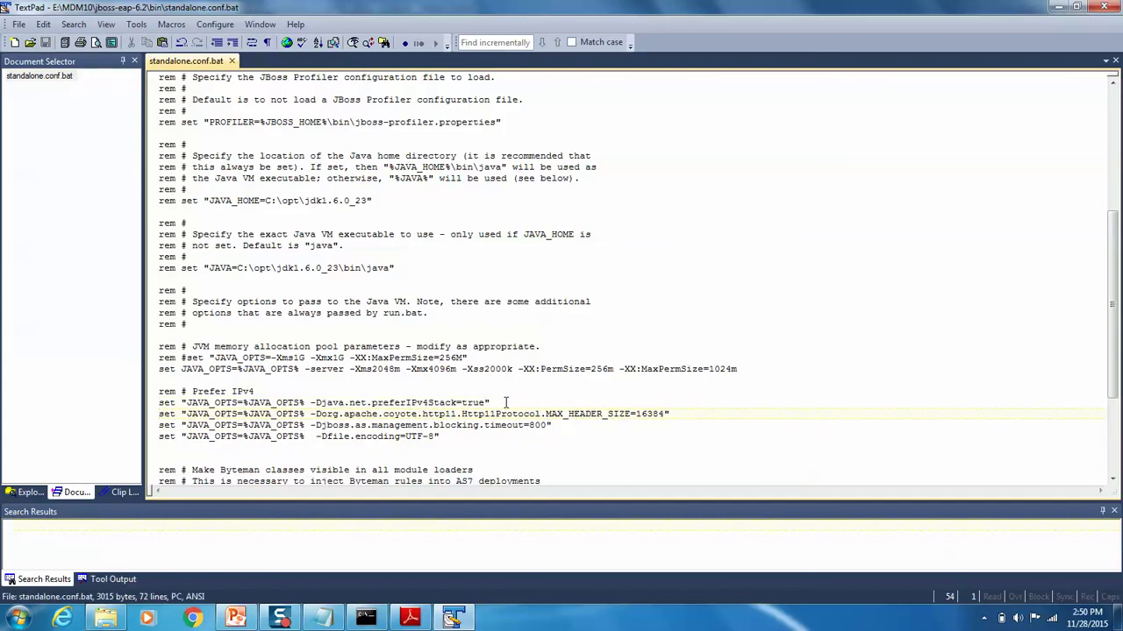
Step: Check the new blocking timeout and MAX_HEADER_SIZE settings, then exit TextPad
drag(359, 436, 400, 427)
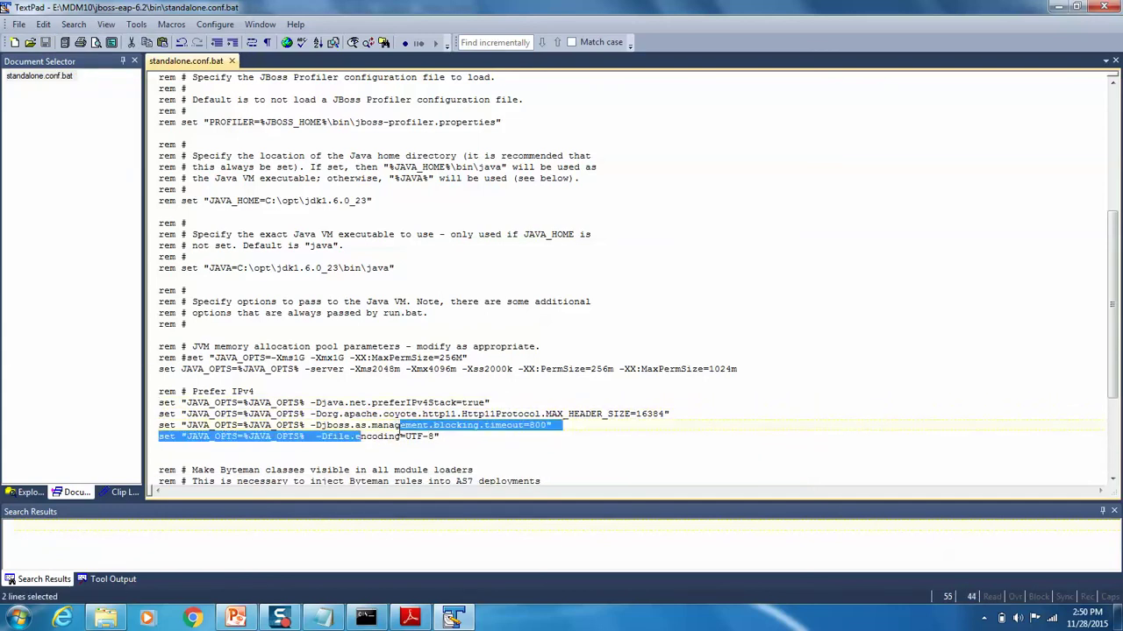
click(511, 425)
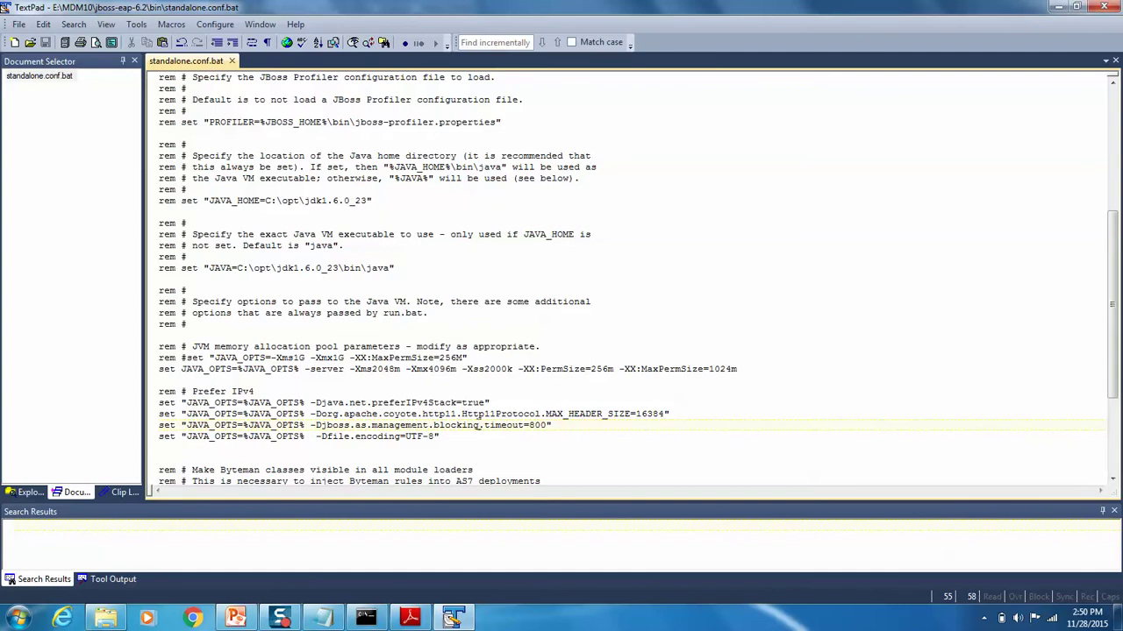
drag(479, 426, 511, 426)
drag(592, 414, 604, 413)
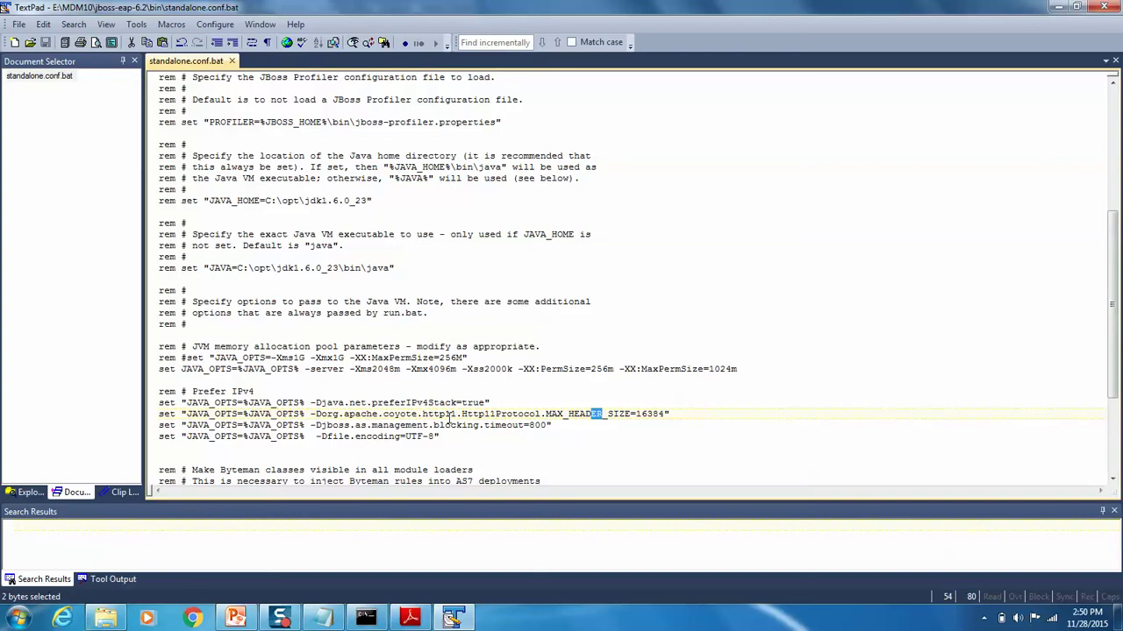
key(Down)
key(Down)
key(Down)
key(Down)
key(Down)
key(Down)
key(Down)
key(Down)
key(Down)
key(Down)
key(Down)
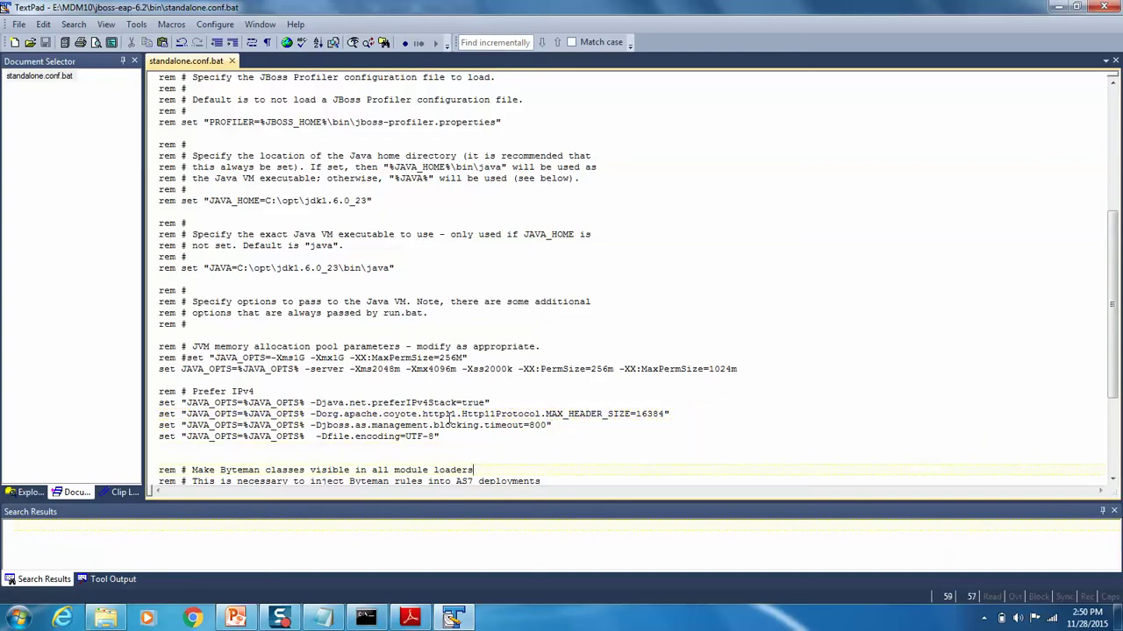
key(Up)
key(Up)
key(Up)
key(Up)
key(Up)
key(Up)
key(Up)
key(Up)
key(Up)
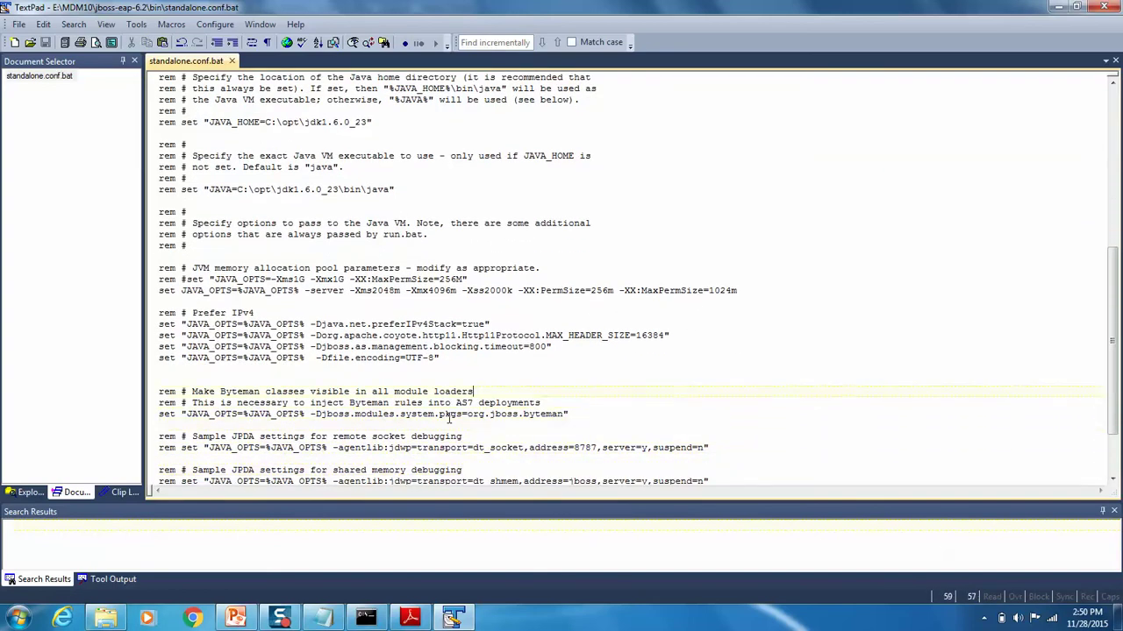
key(End)
key(alt+f)
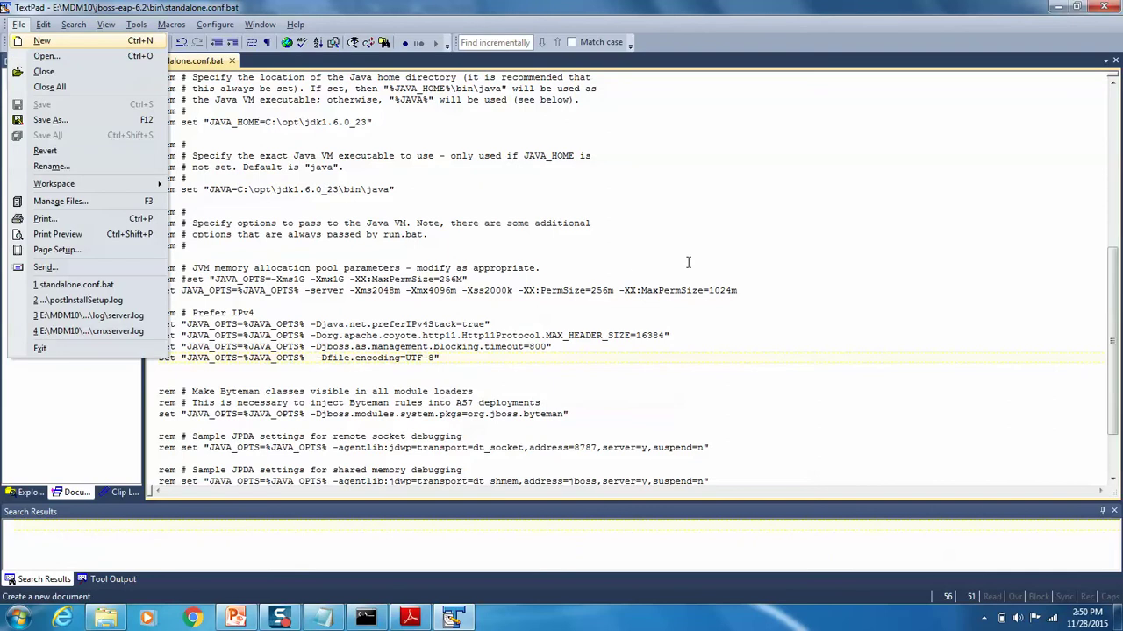
click(1118, 5)
click(1117, 6)
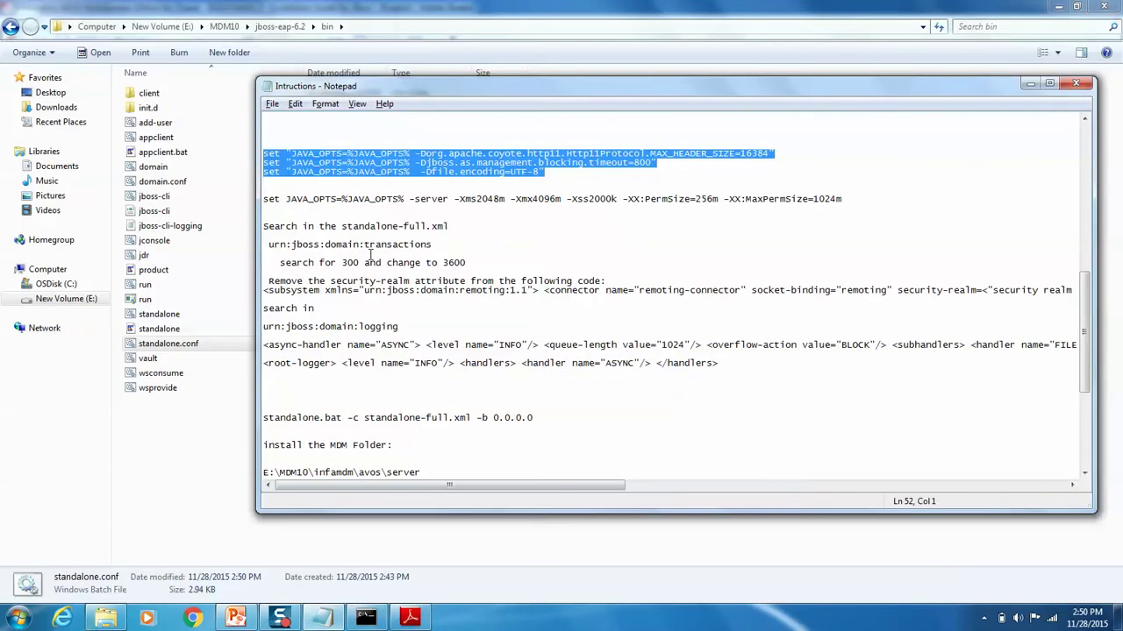
Step: Open standalone-full.xml from E:\MDM10\jboss-eap-6.2\standalone\configuration in TextPad
click(225, 26)
double_click(180, 109)
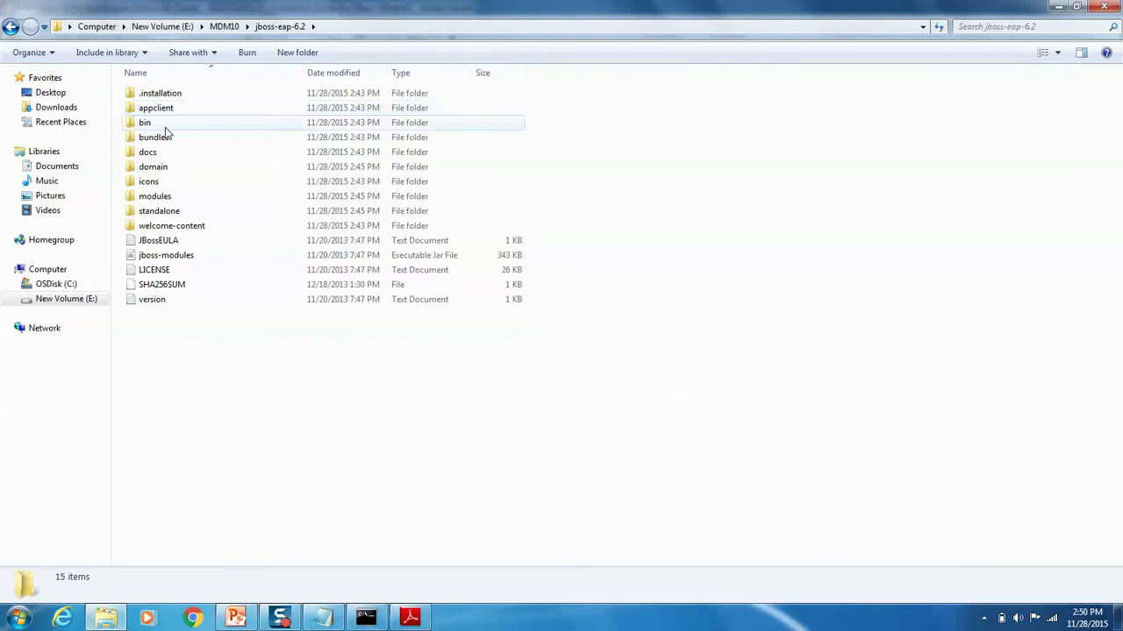
click(166, 215)
double_click(166, 217)
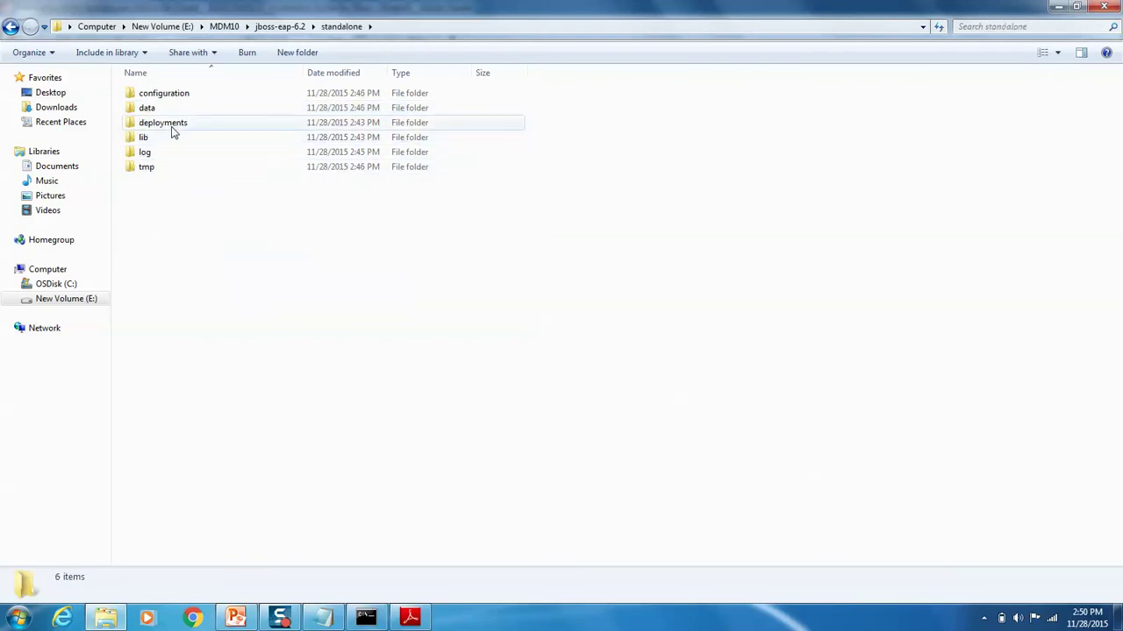
click(175, 93)
double_click(175, 93)
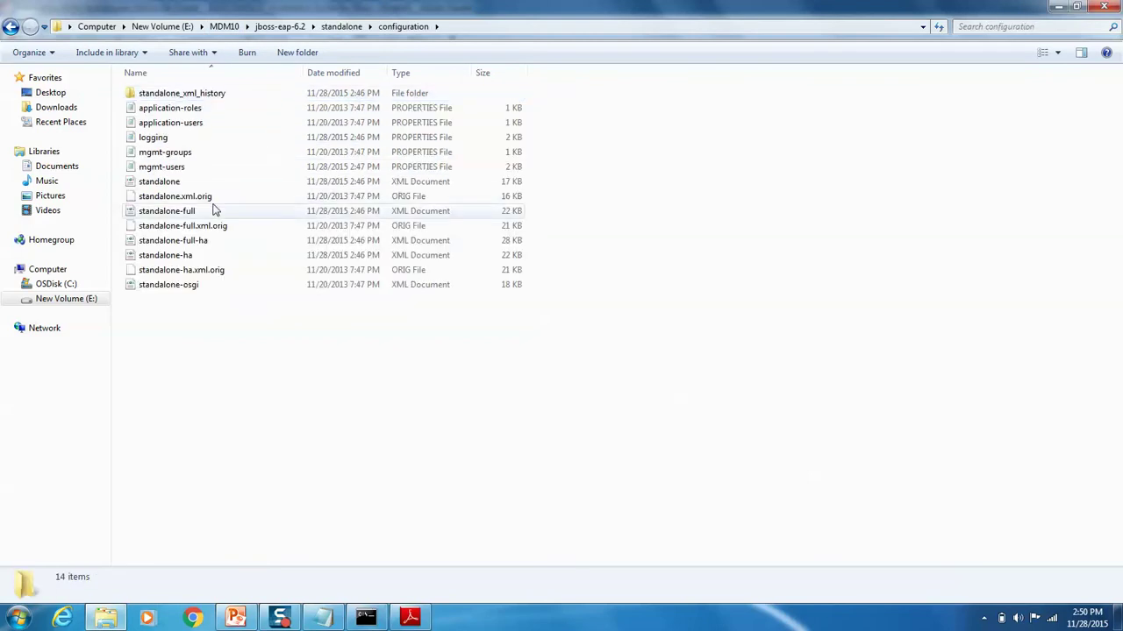
right_click(171, 212)
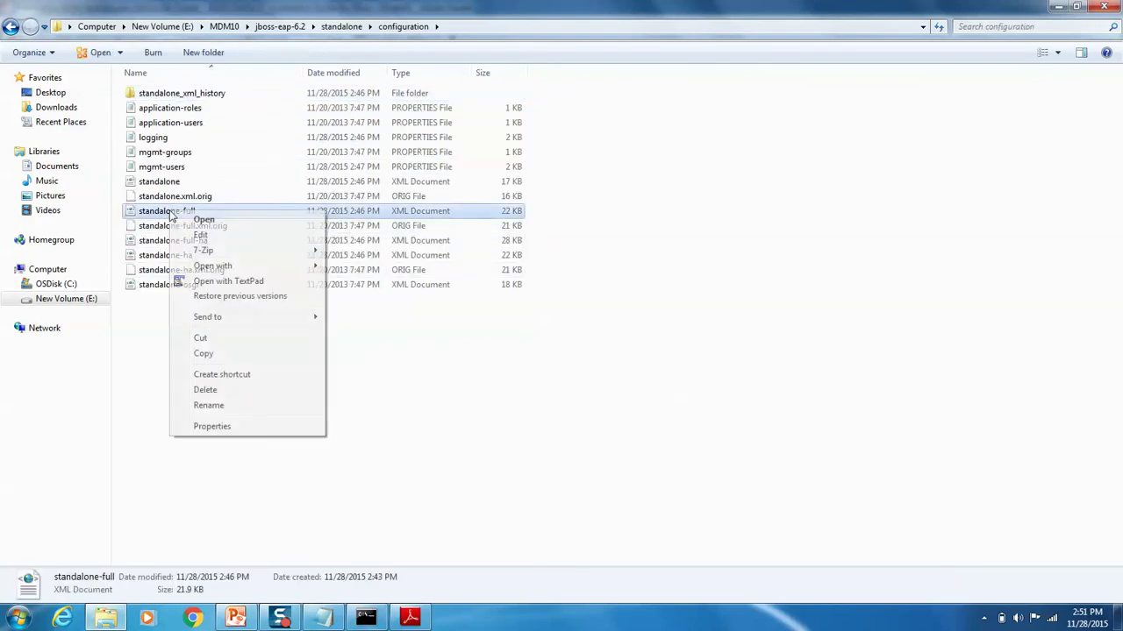
click(254, 282)
click(840, 234)
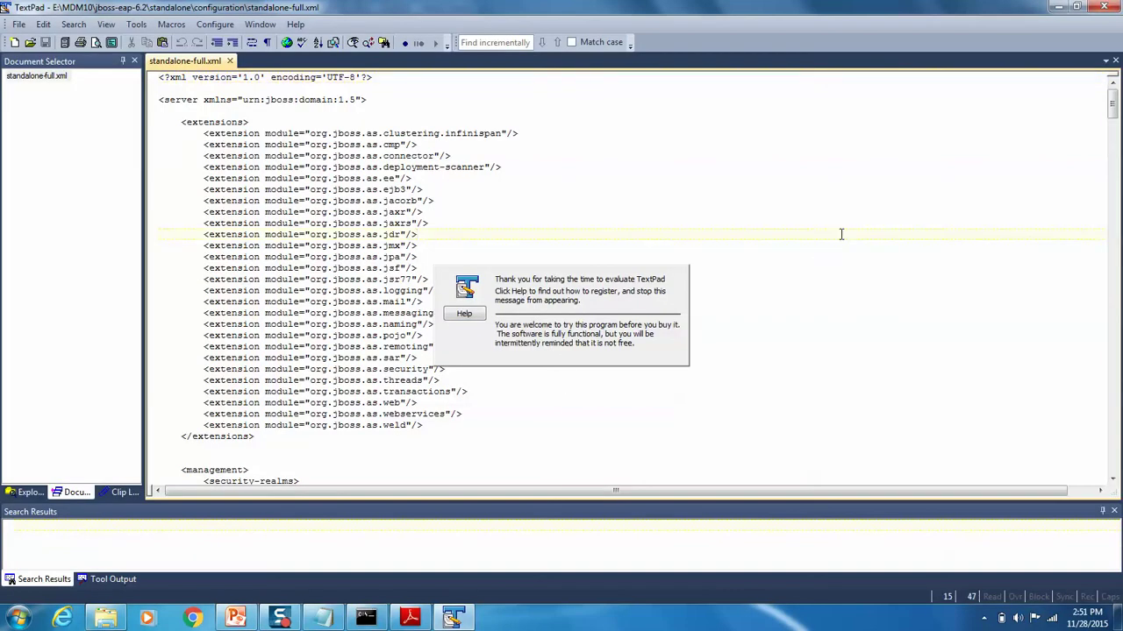
Step: Find the default-timeout value 300, change it to 3600, and save the file
key(F5)
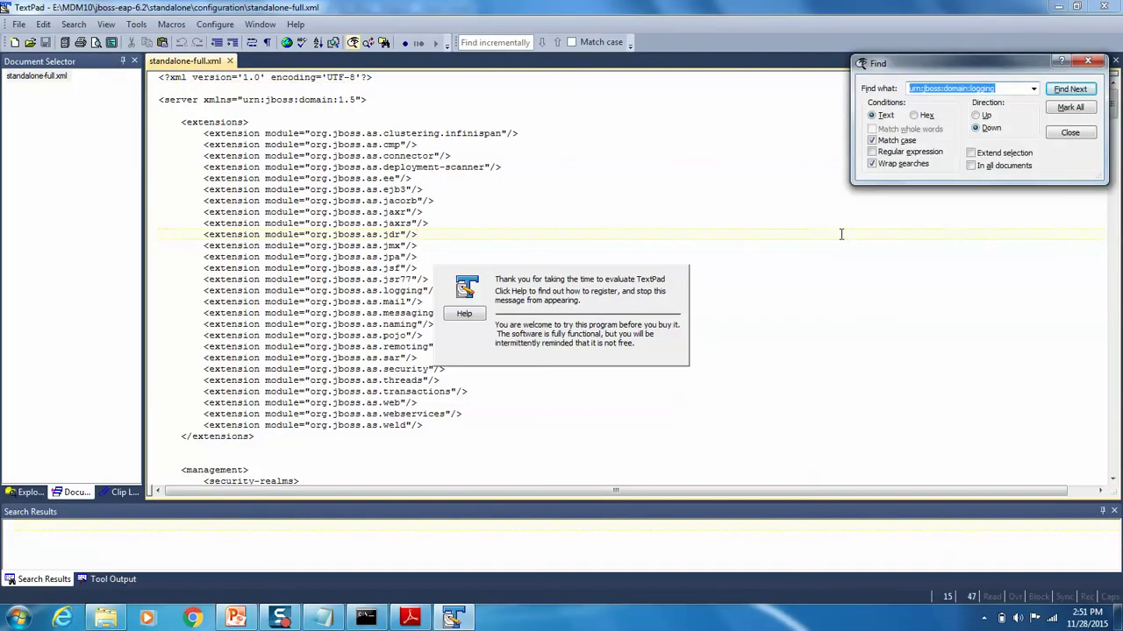
text(300)
key(Return)
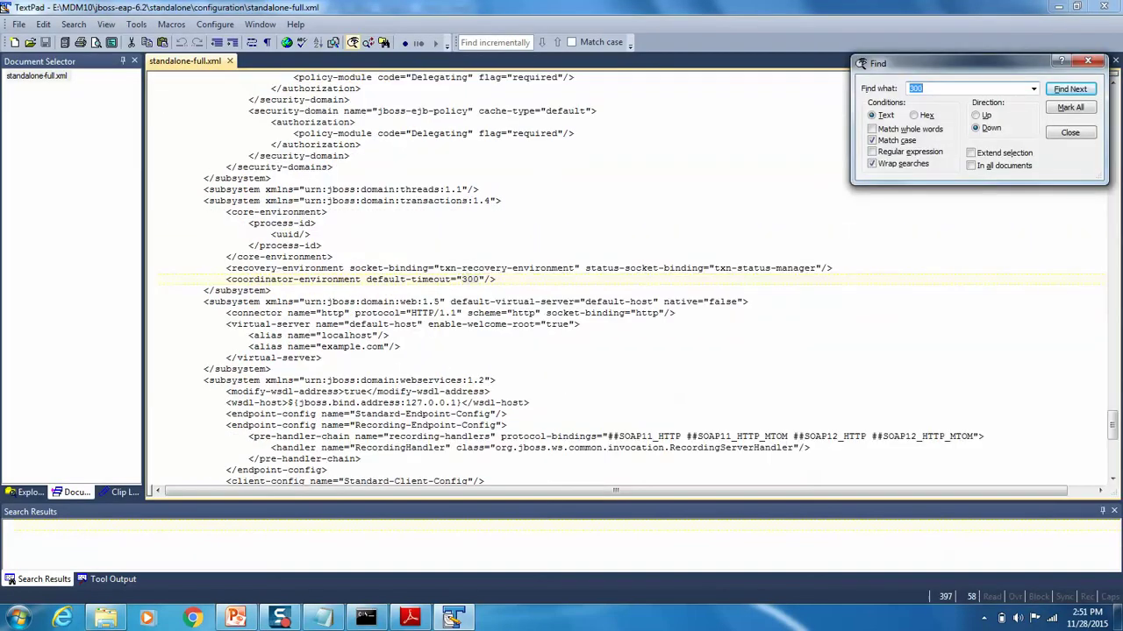
text(')
click(1071, 135)
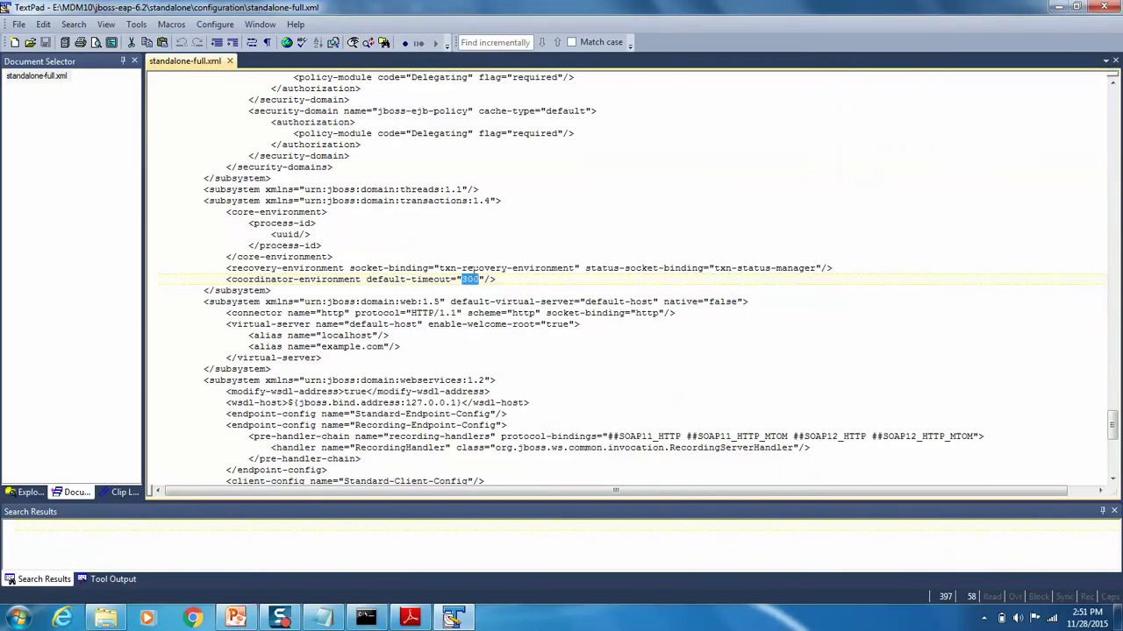
key(Escape)
key(Right)
text(6)
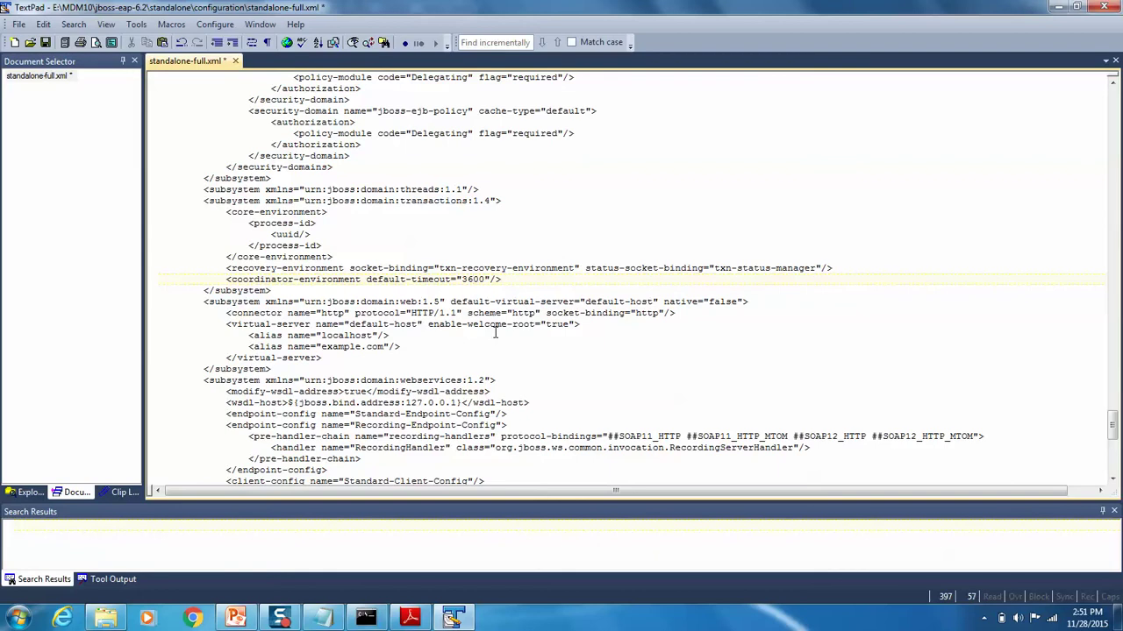
key(ctrl+s)
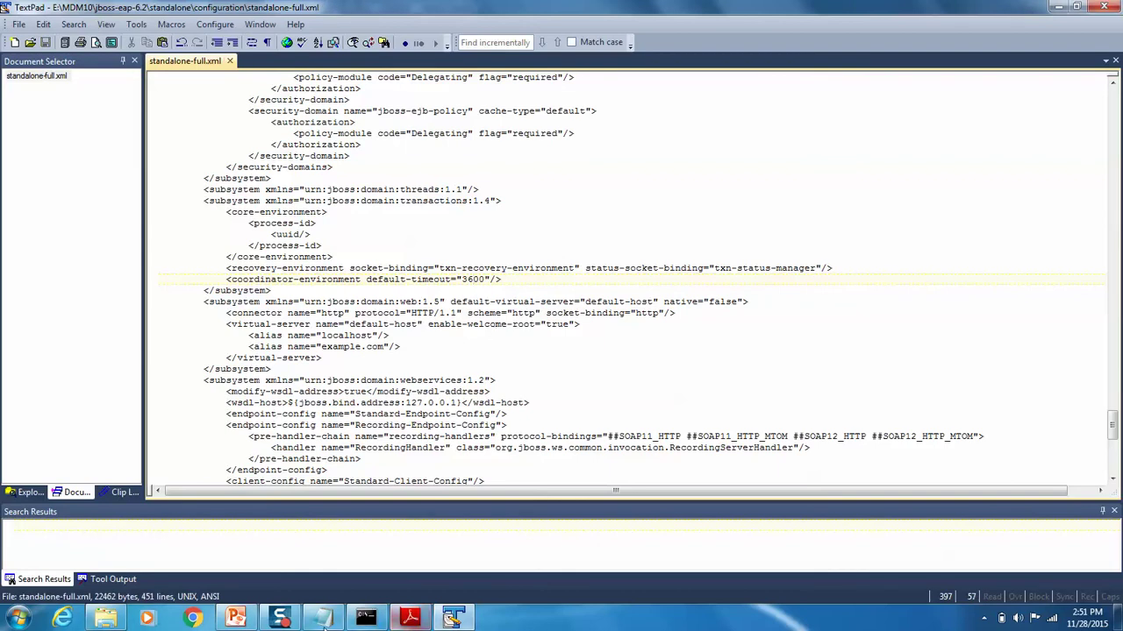
Step: Look up the domain:logging and urn:jboss:domain:remoting entries in the instructions notes
click(322, 619)
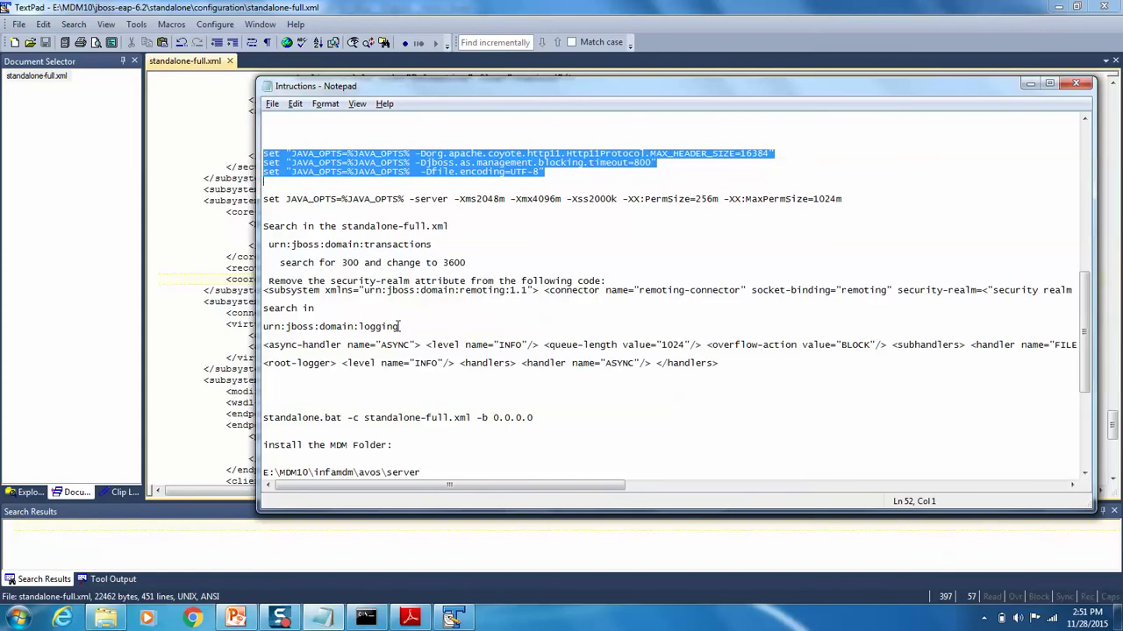
drag(399, 326, 317, 330)
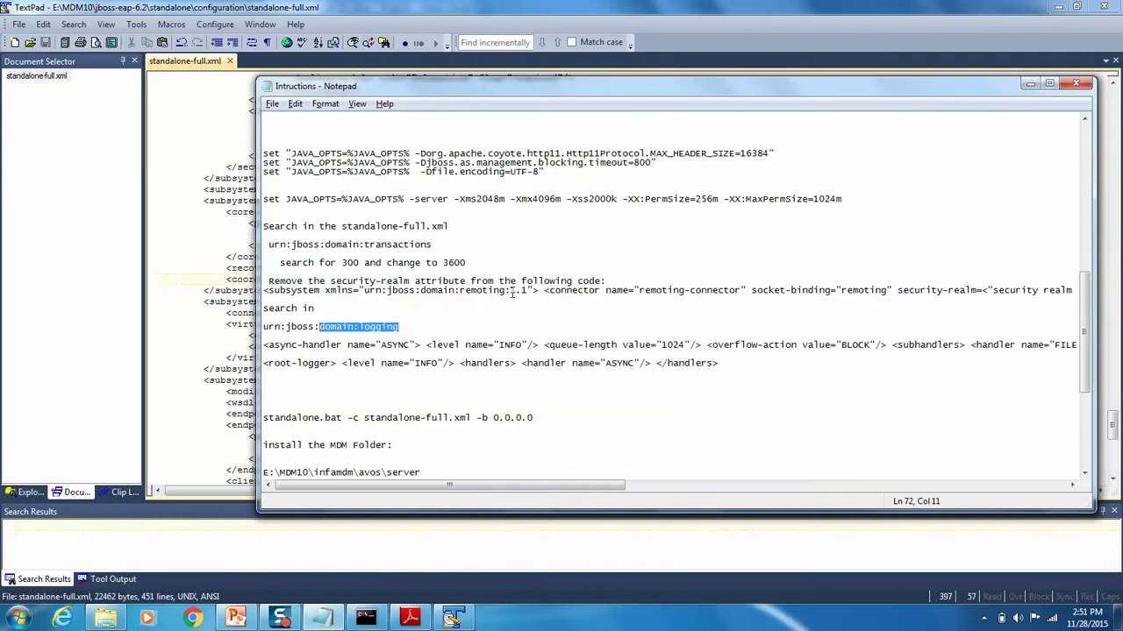
drag(507, 292, 367, 295)
key(alt+Tab)
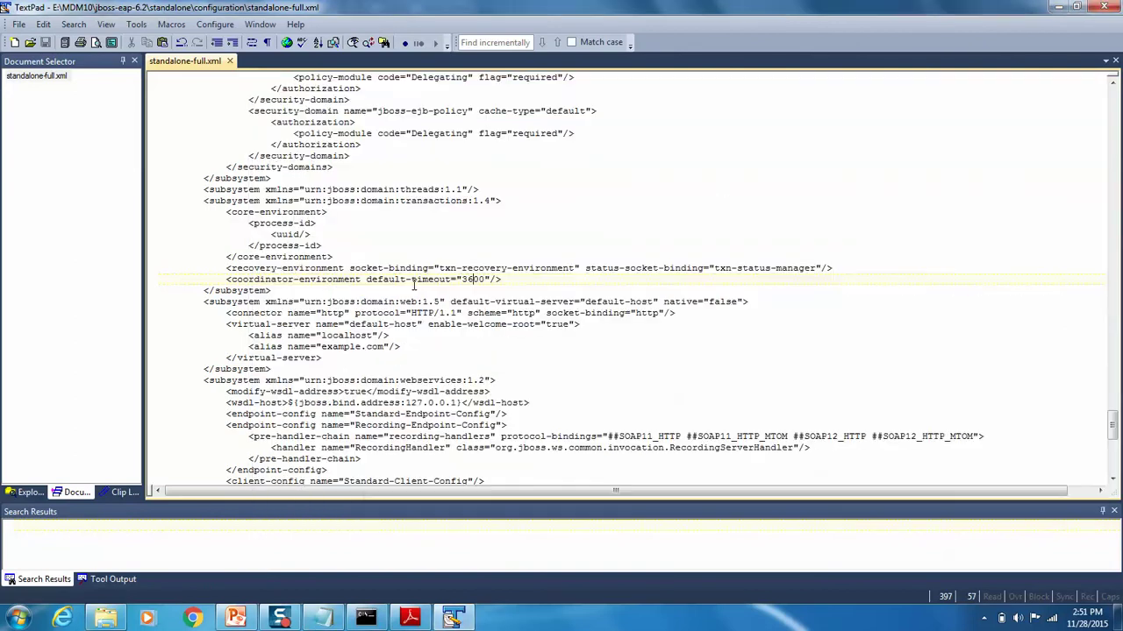
key(alt+Tab)
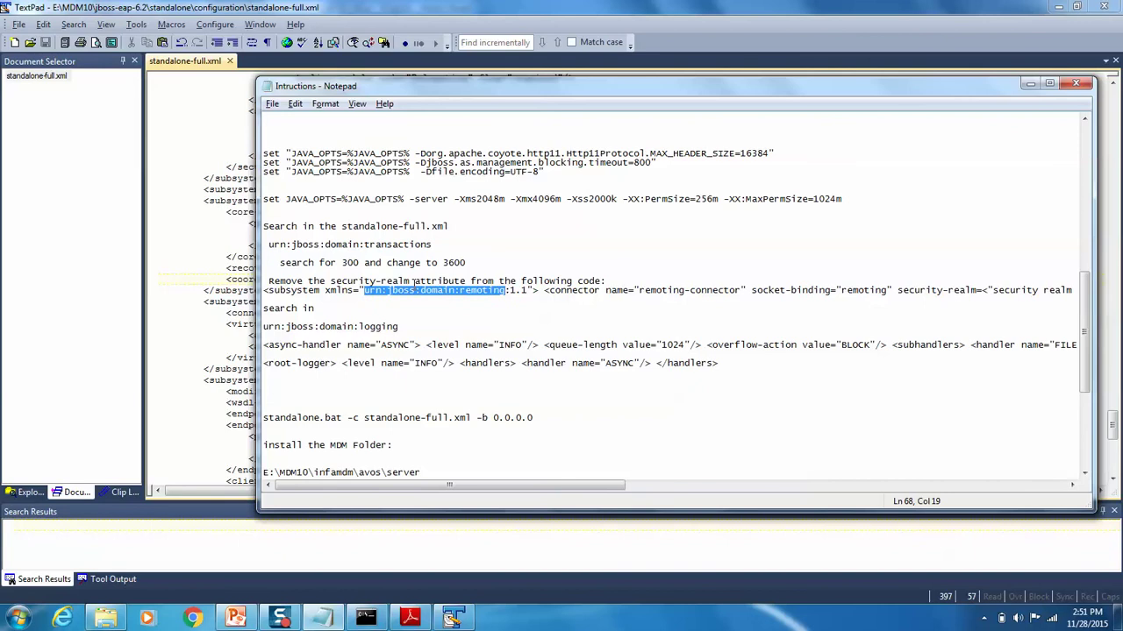
key(alt+Tab)
Step: Find the remoting connector, delete its security-realm="ApplicationRealm" attribute, and save
key(ctrl+f)
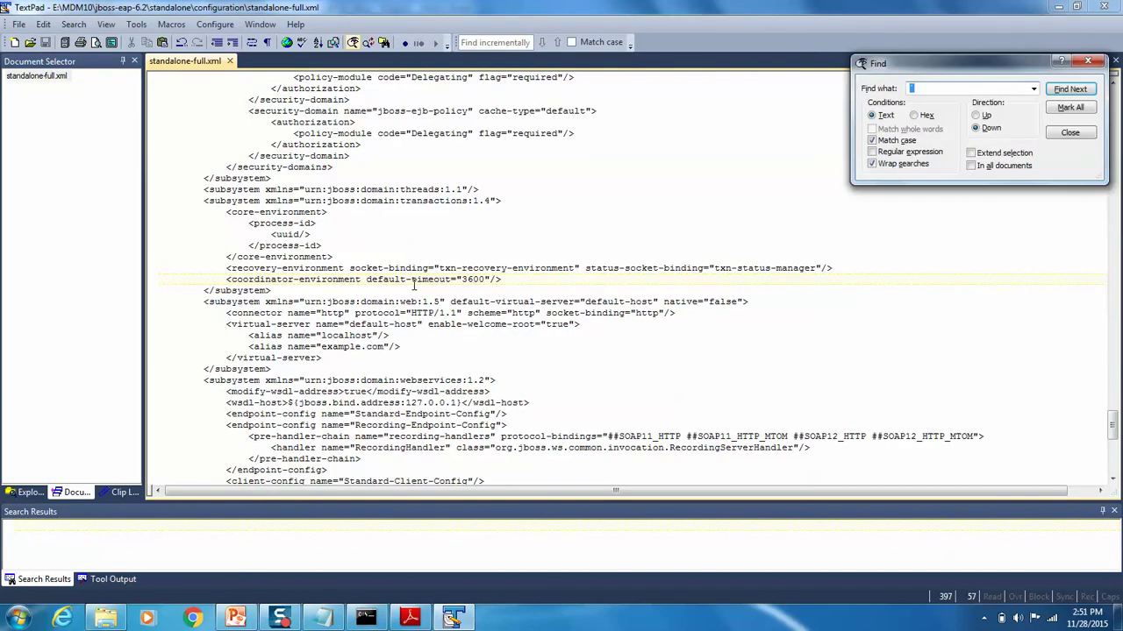
key(Return)
key(Escape)
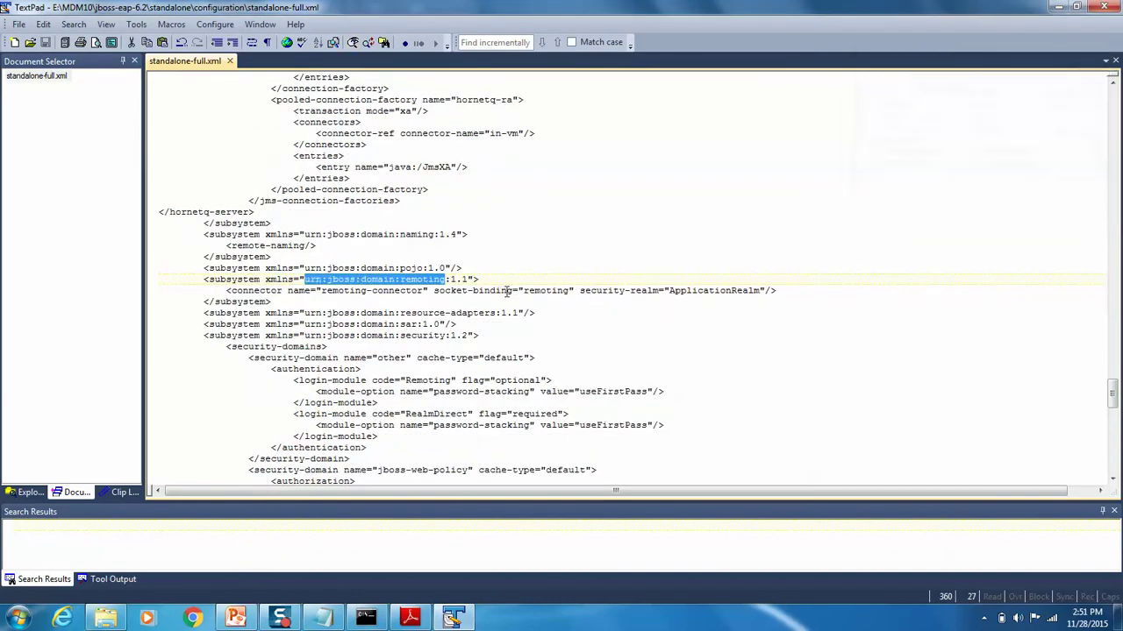
click(580, 291)
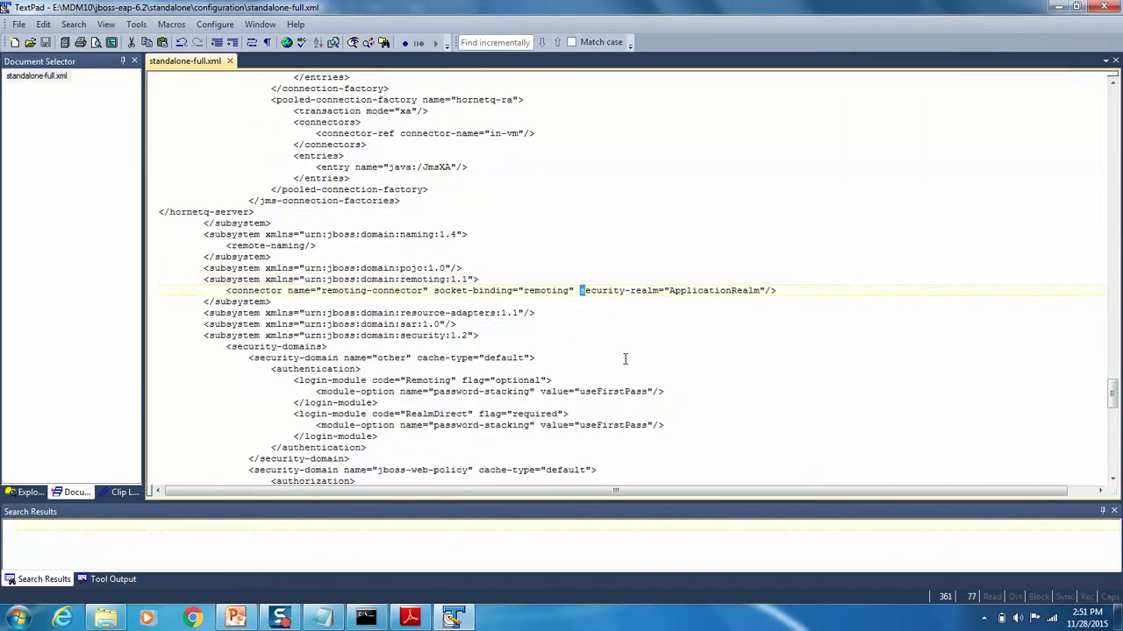
key(shift+Right)
key(shift+Right)
key(shift+Right)
key(shift+Right)
key(shift+Right)
key(shift+Right)
key(shift+Right)
key(shift+Right)
key(shift+Right)
key(shift+Right)
key(shift+Right)
key(shift+Right)
key(shift+Right)
key(shift+Right)
key(shift+Right)
key(shift+Right)
key(shift+Right)
key(shift+Right)
key(shift+Right)
key(shift+Right)
key(shift+Right)
key(shift+Right)
key(shift+Right)
key(shift+Right)
key(shift+Right)
key(shift+Right)
key(shift+Right)
key(shift+Right)
key(shift+Right)
key(shift+Right)
key(shift+Right)
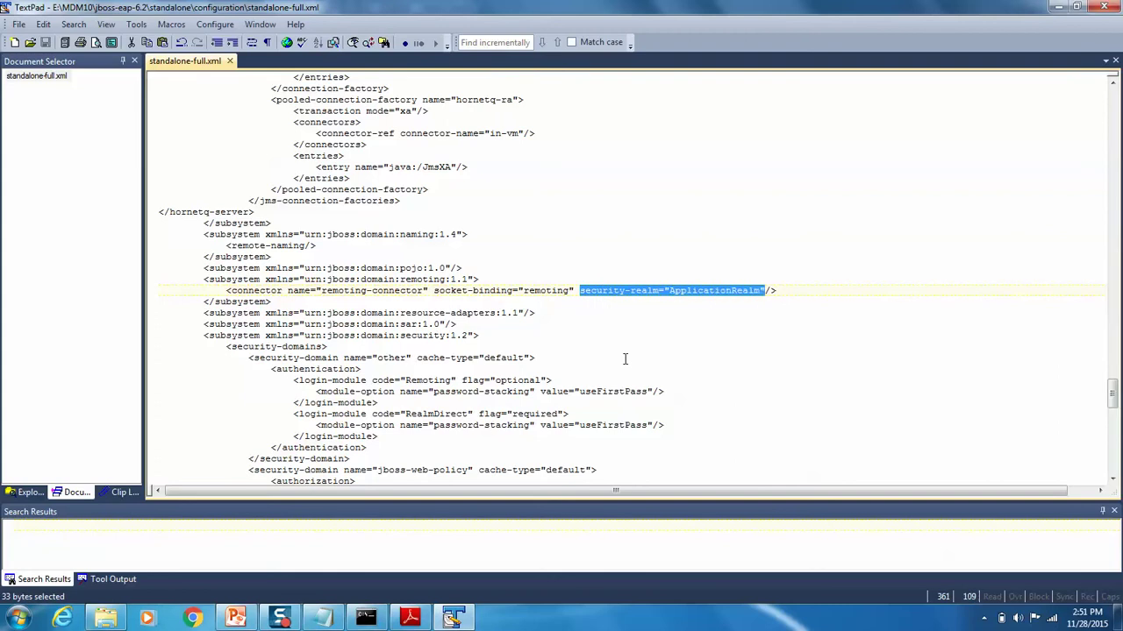
key(BackSpace)
key(BackSpace)
key(ctrl+s)
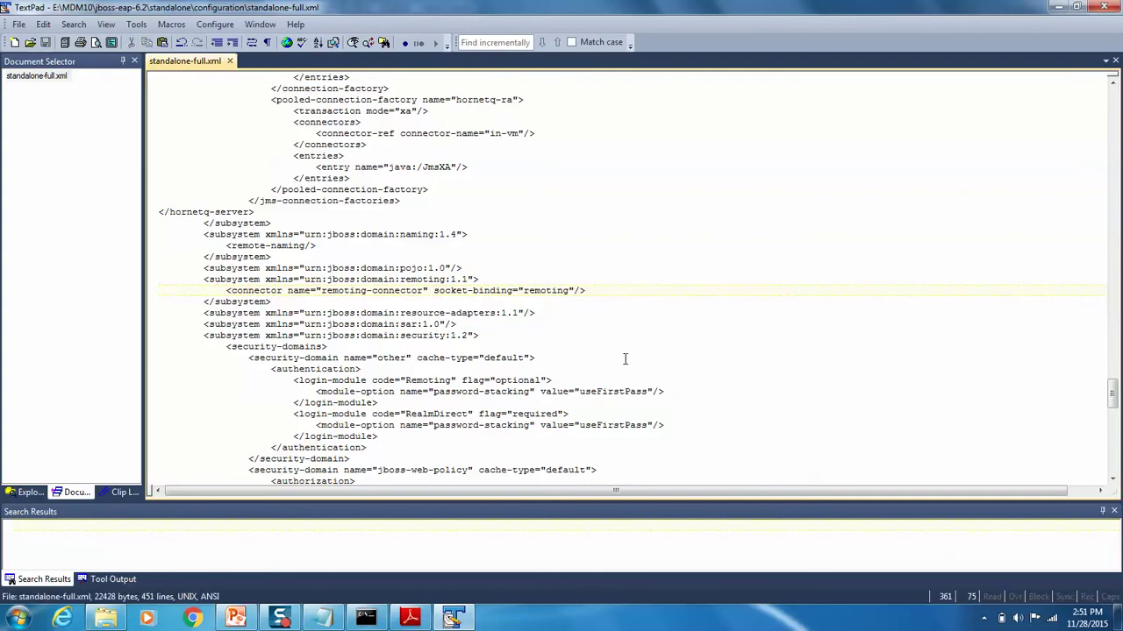
Step: Select urn:jboss:domain:logging in the instructions notes and start a new search in the XML
key(alt+Tab)
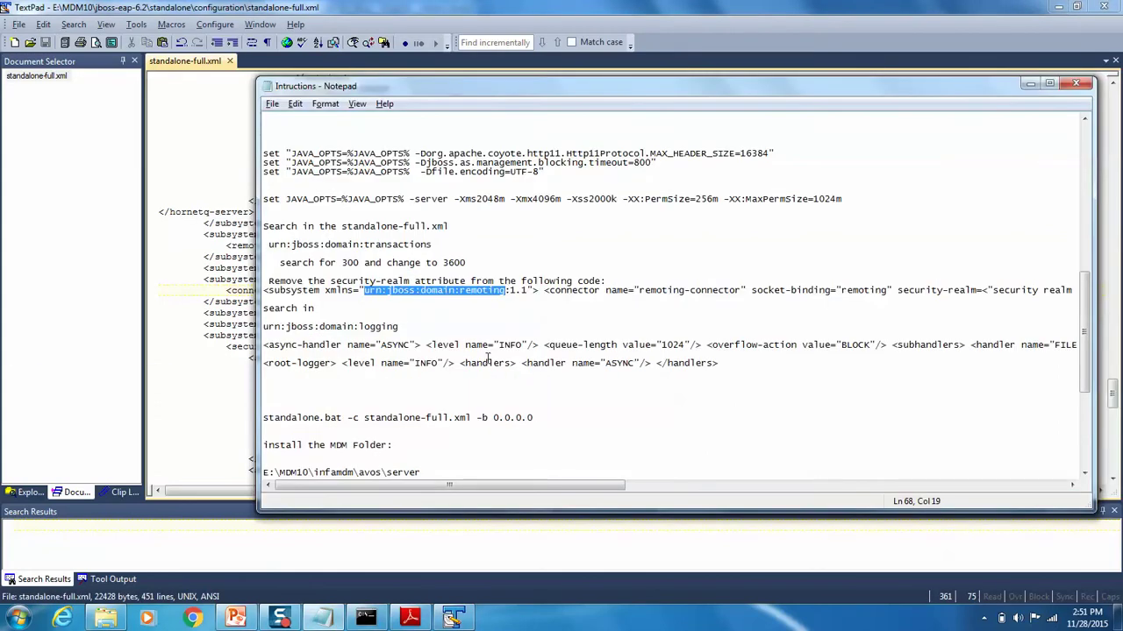
drag(397, 326, 263, 328)
key(ctrl+c)
key(alt+Tab)
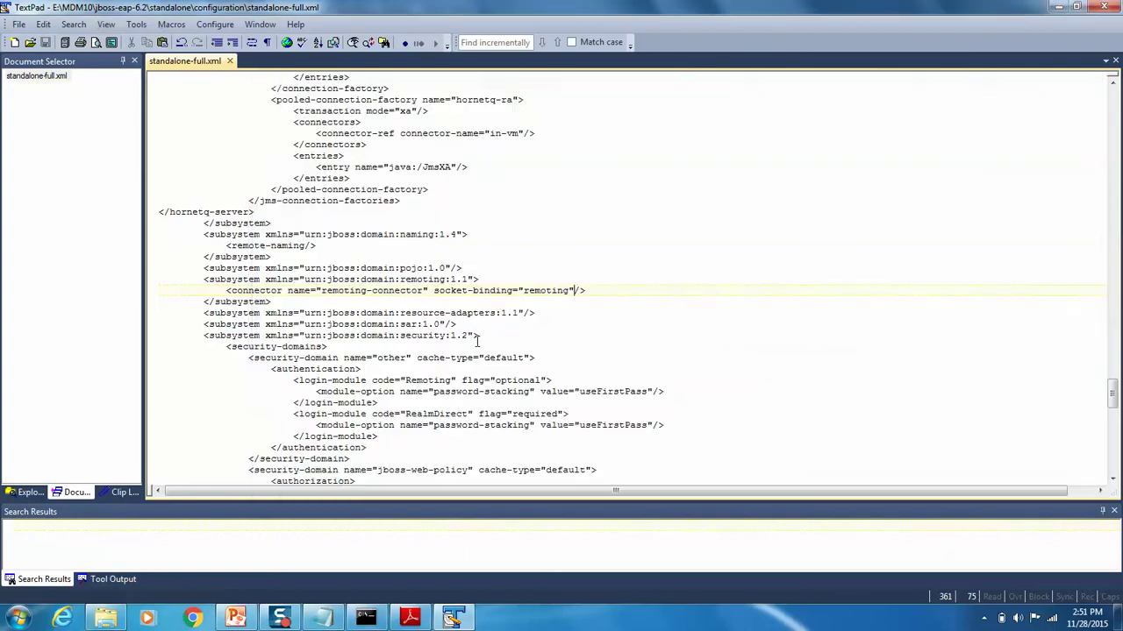
key(F5)
Step: Find the logging subsystem in standalone-full.xml and open a blank line above console-handler
key(ctrl+v)
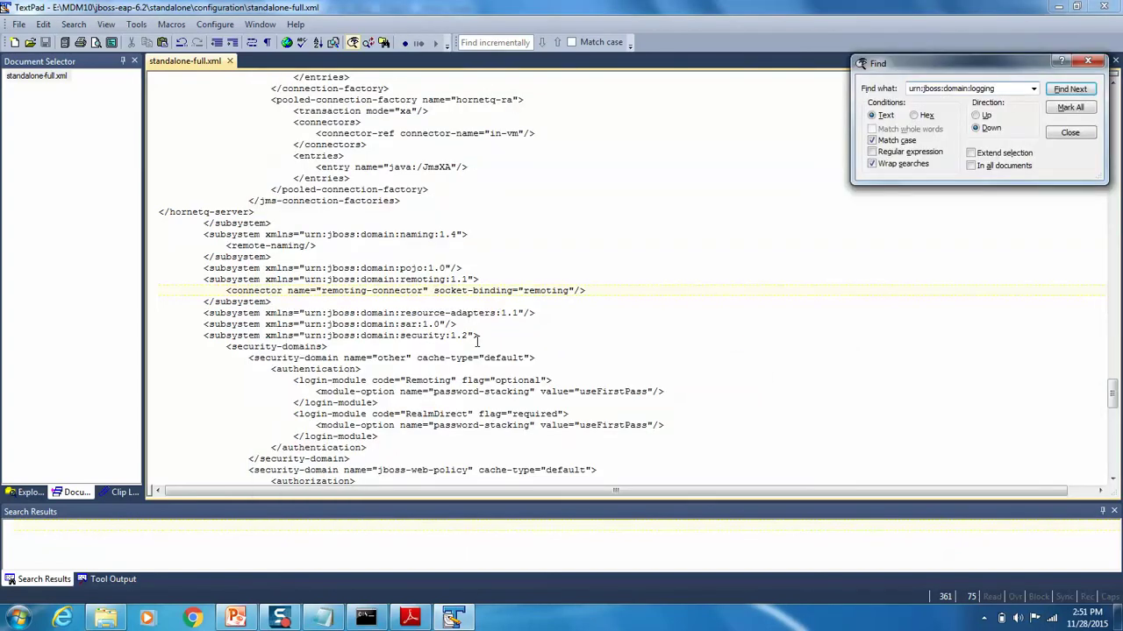
key(Return)
key(Escape)
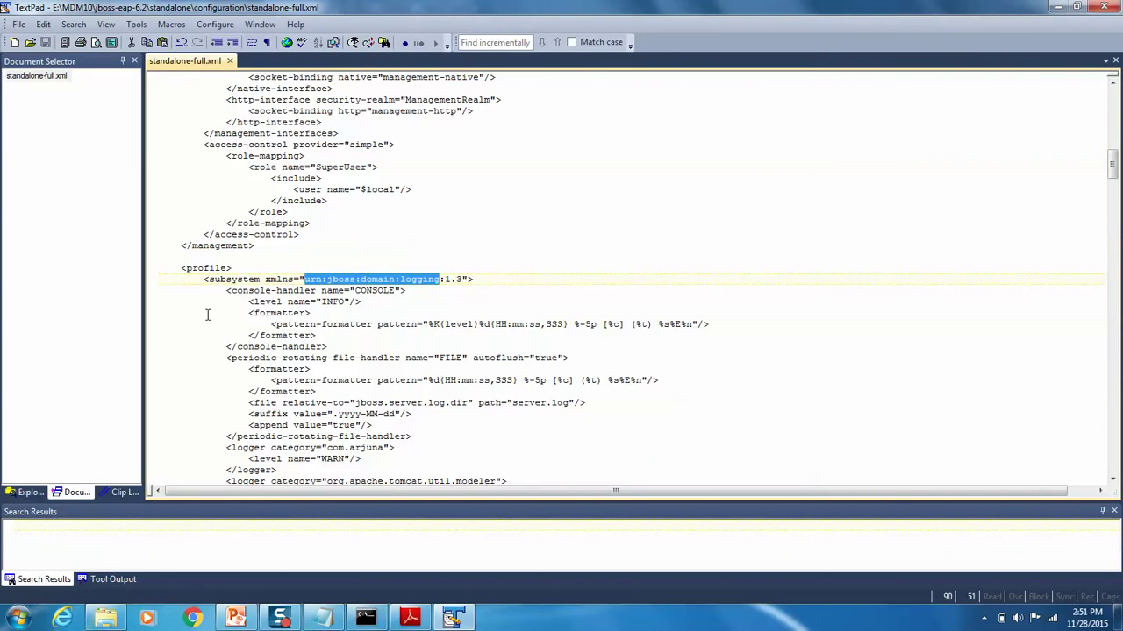
click(226, 298)
key(Return)
key(Up)
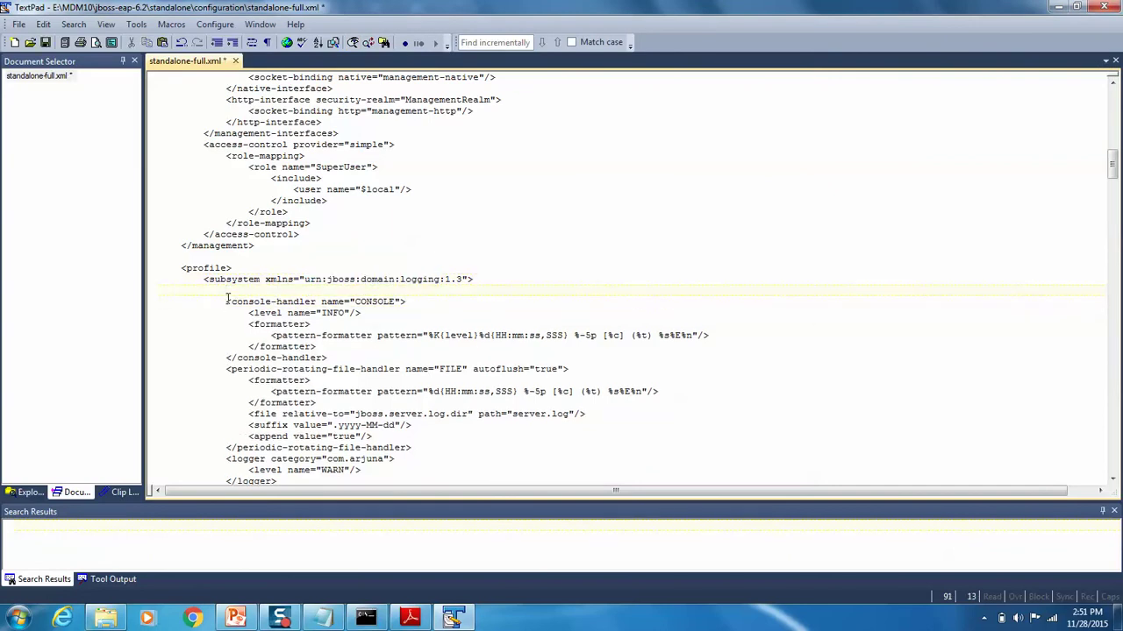
Step: Paste the async-handler definition from the notes into the logging subsystem and save
key(alt+Tab)
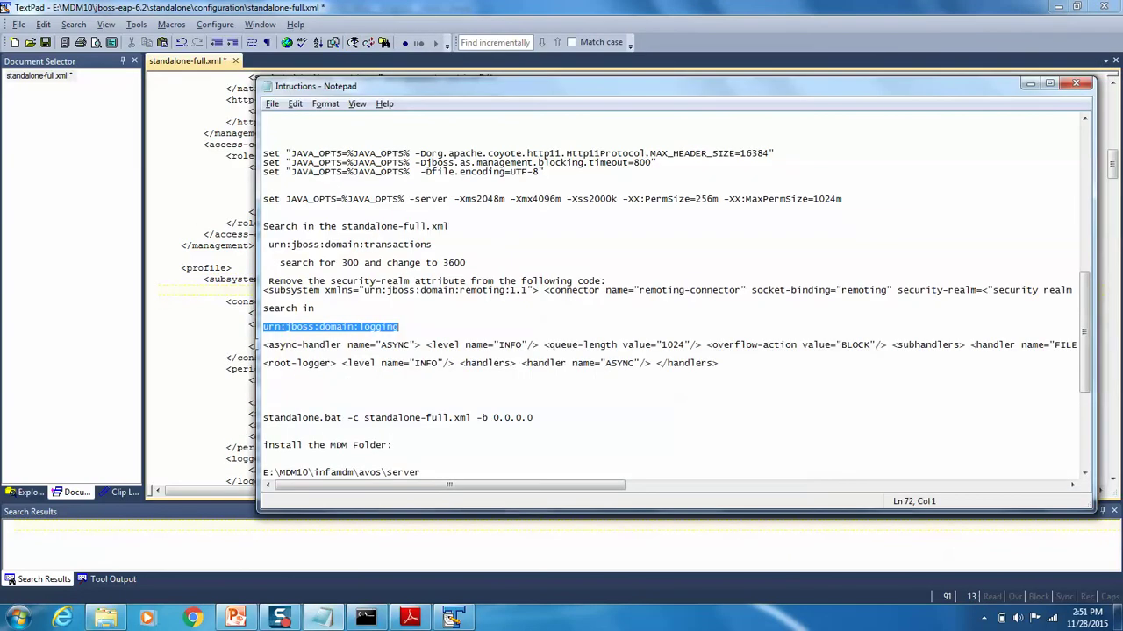
mouse_move(263, 346)
mouse_down()
mouse_move(304, 346)
mouse_move(266, 351)
mouse_up()
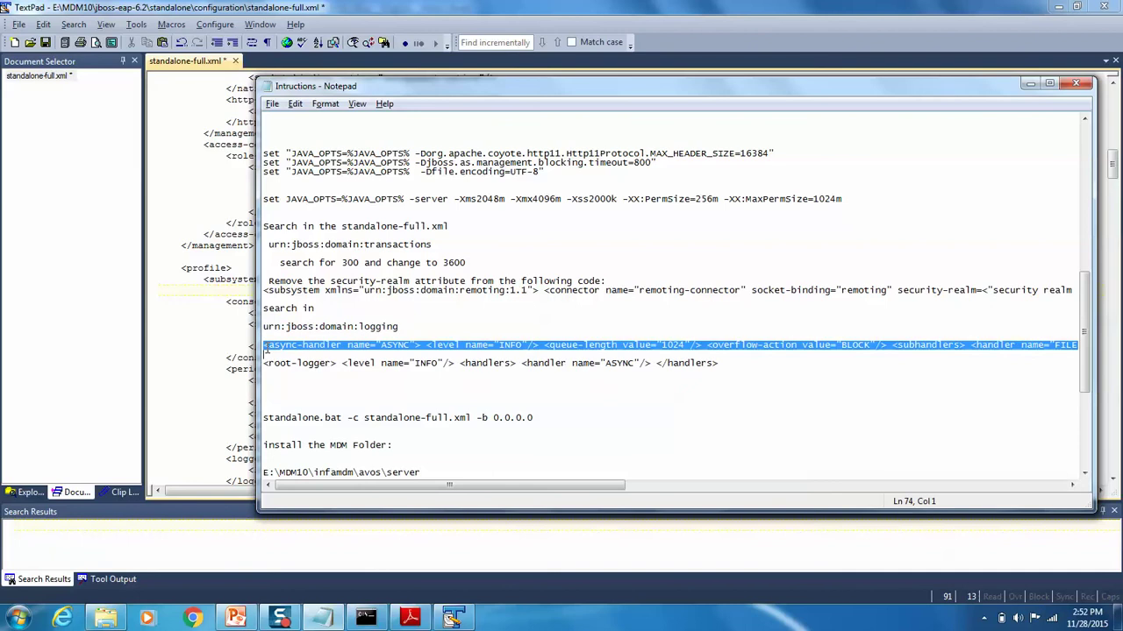
key(ctrl+c)
key(alt+Tab)
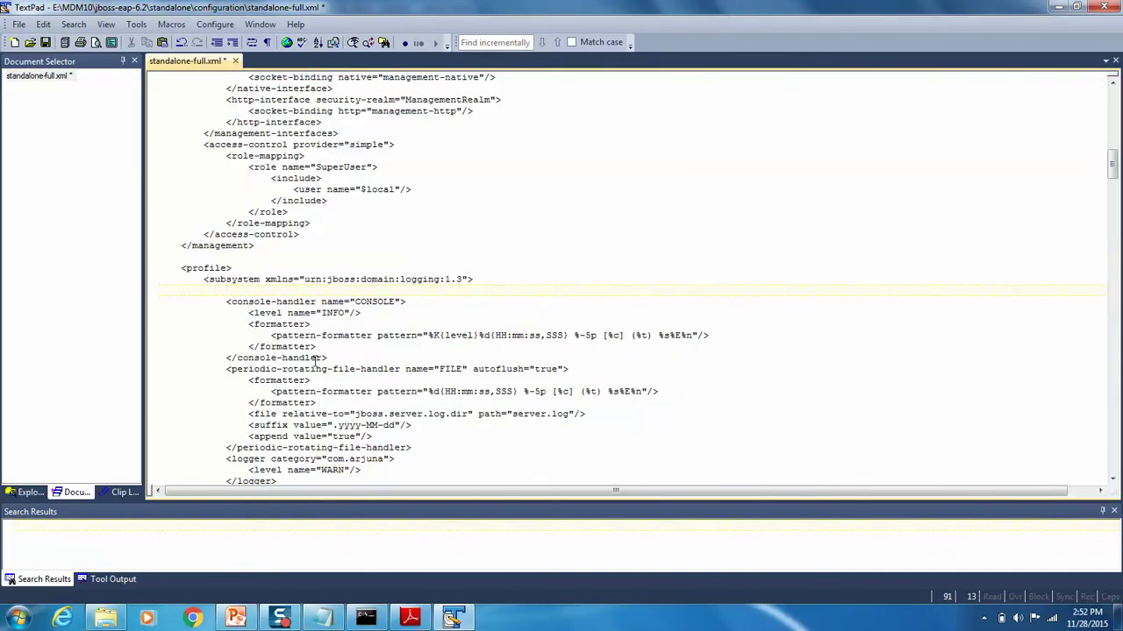
key(ctrl+v)
key(alt+f)
key(s)
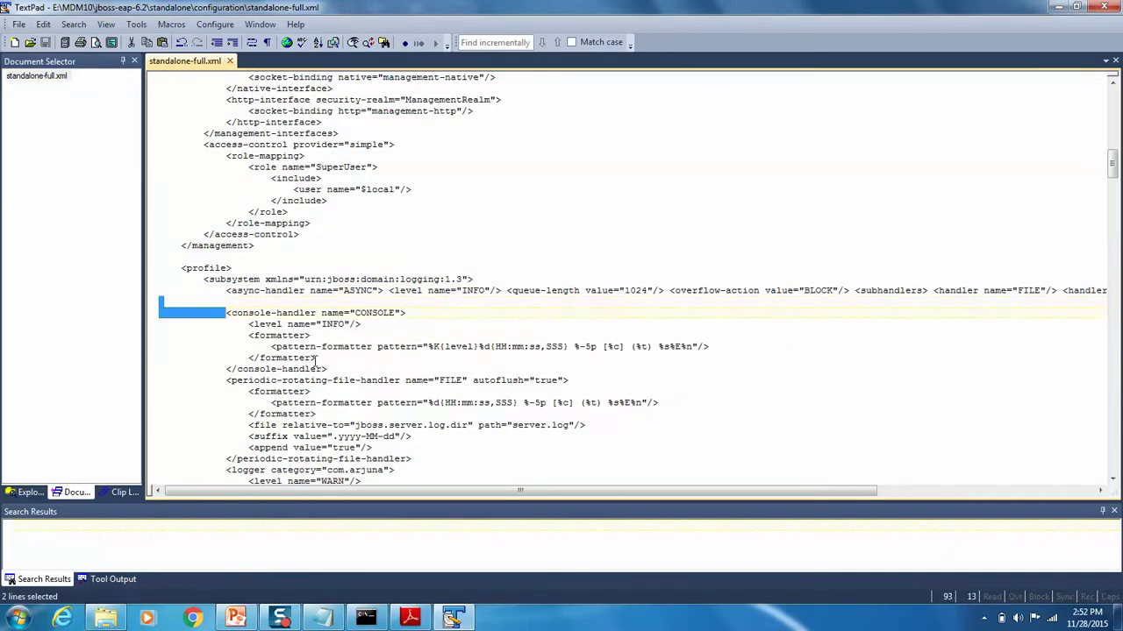
key(Delete)
key(alt+f)
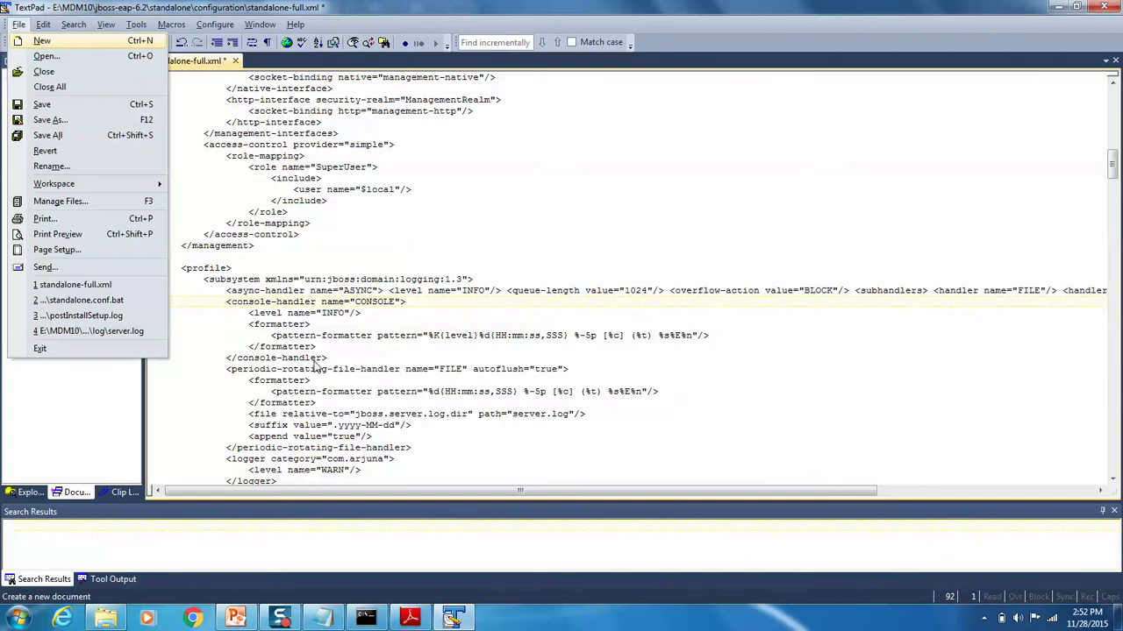
key(s)
Step: Add <handler name="ASYNC"/> after the FILE handler in root-logger and save the file
key(alt+Tab)
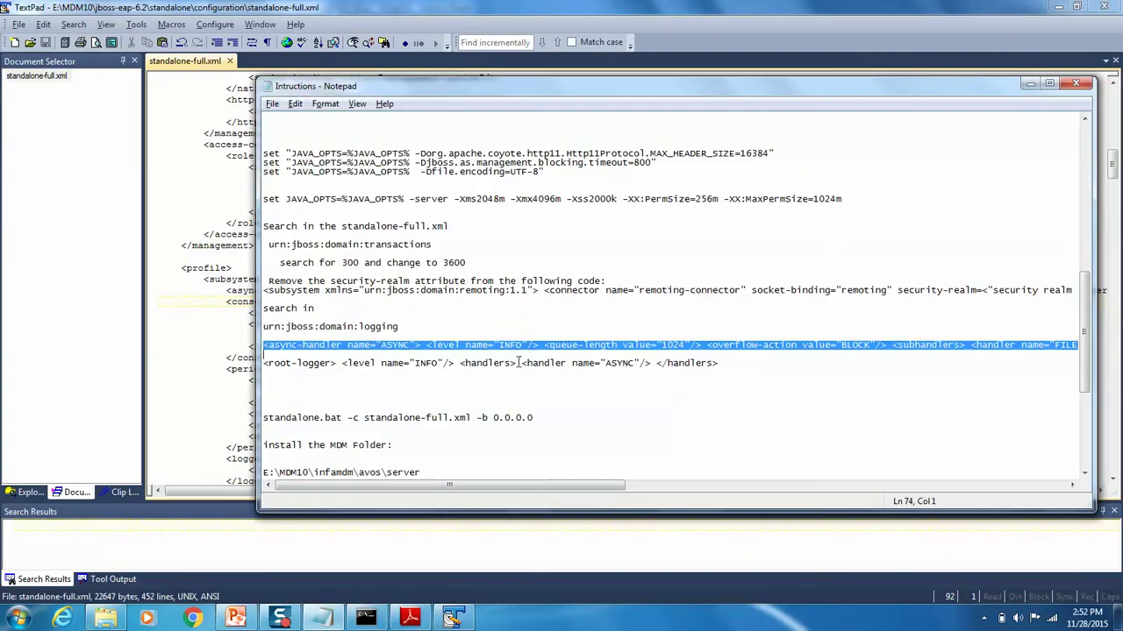
drag(524, 362, 650, 366)
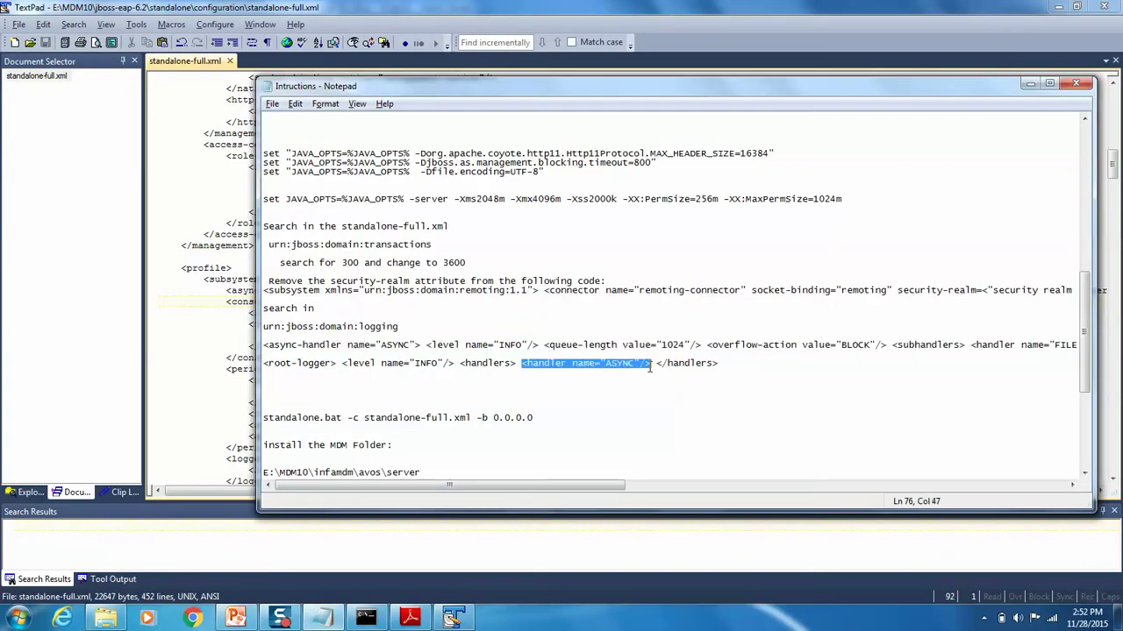
key(alt+Tab)
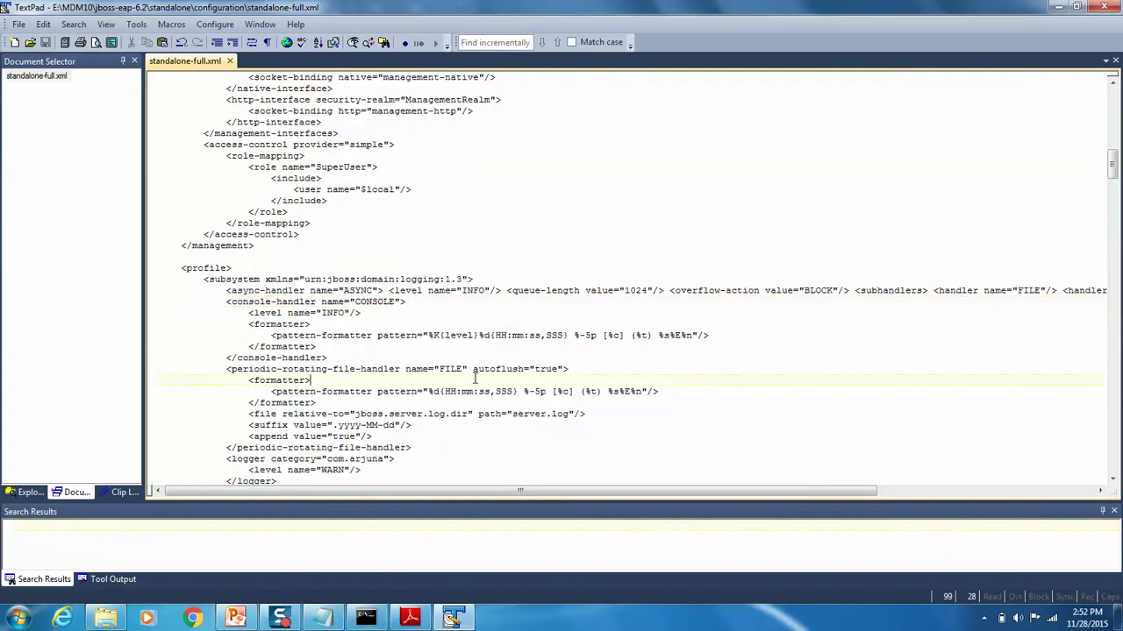
scroll(475, 378, down, 12)
click(474, 378)
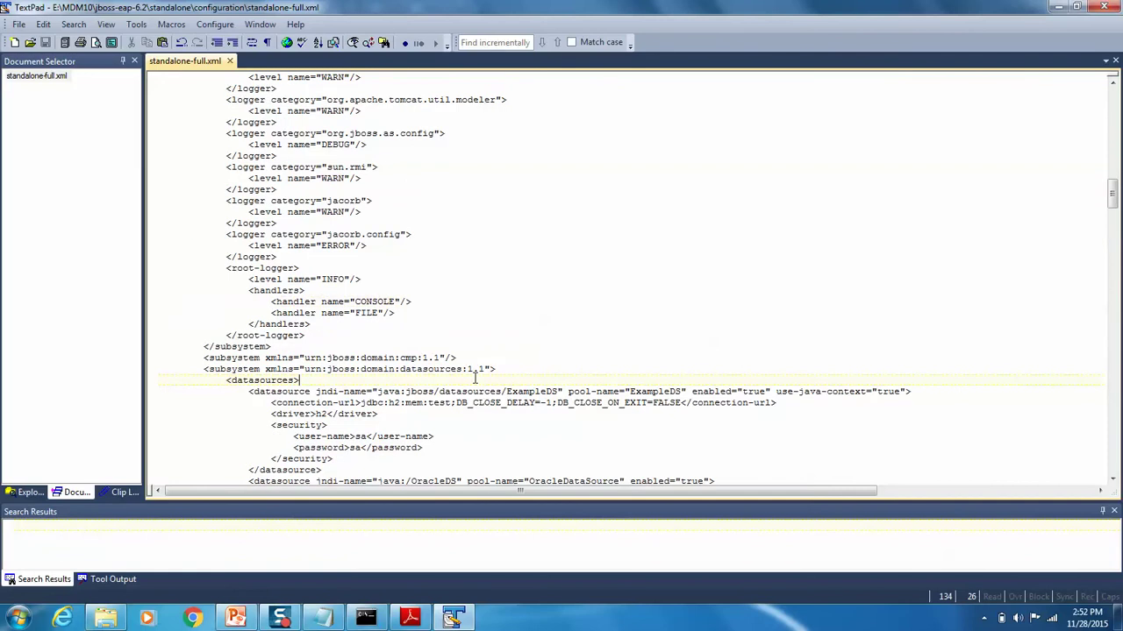
click(412, 310)
key(Return)
key(ctrl+v)
key(ctrl+s)
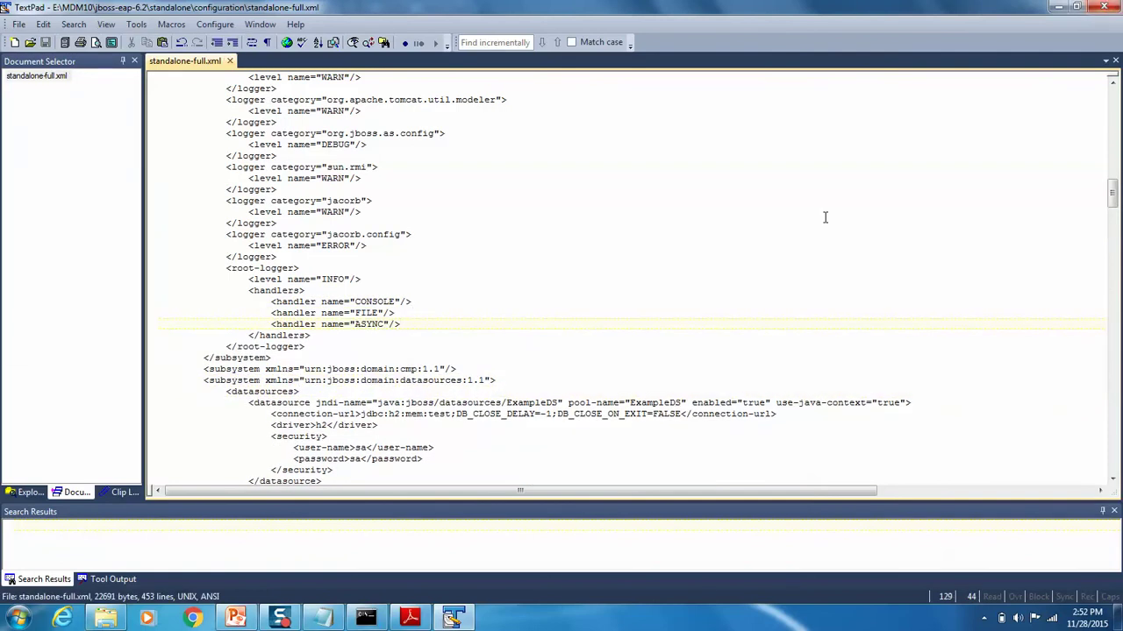
key(alt+f)
Step: Exit TextPad, copy the standalone.bat command, and get the jboss-eap-6.2 bin folder path in Explorer
key(x)
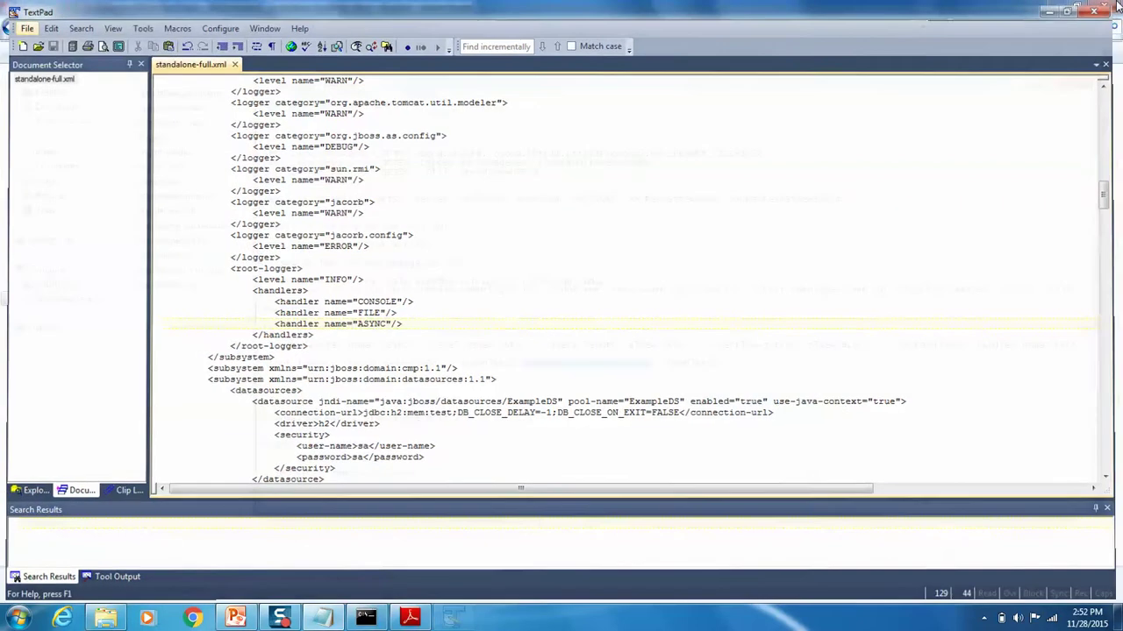
drag(531, 418, 247, 417)
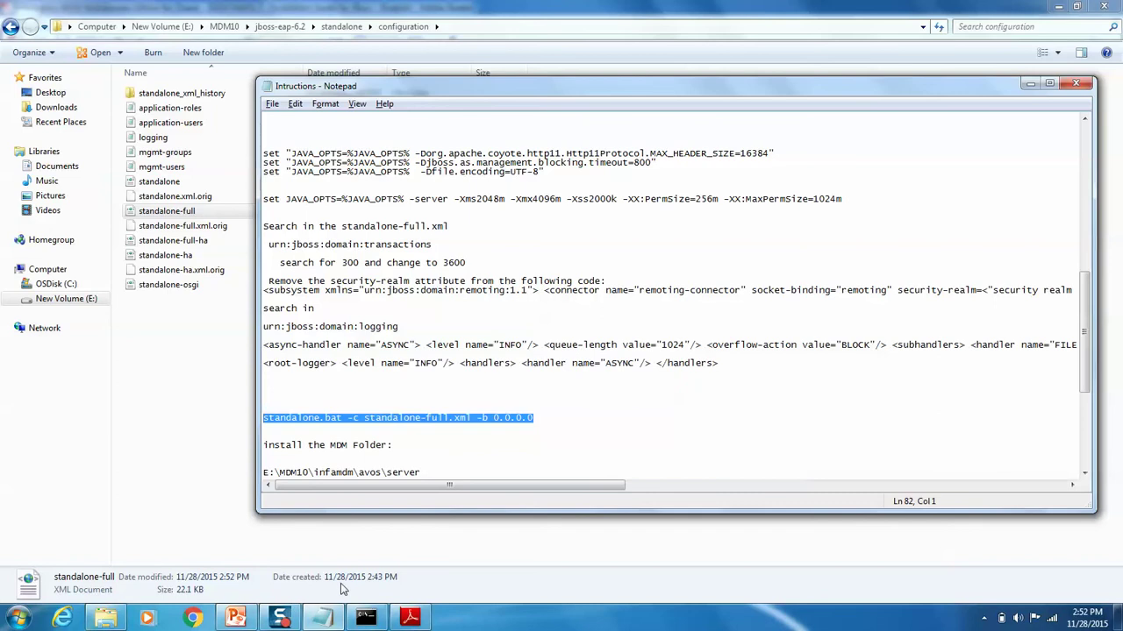
click(367, 620)
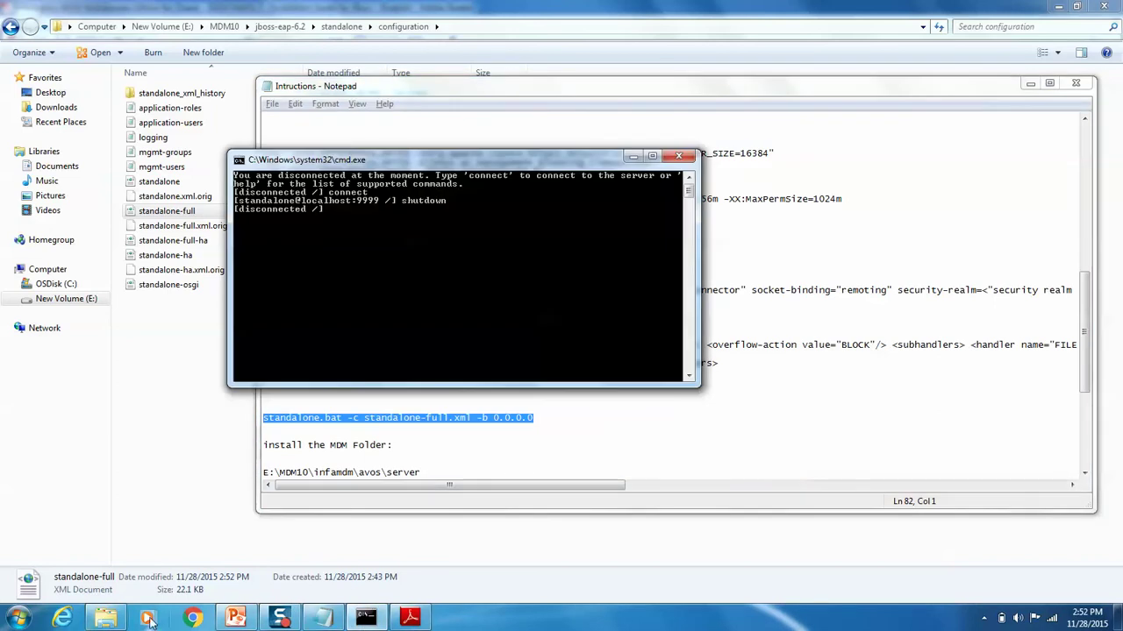
click(107, 619)
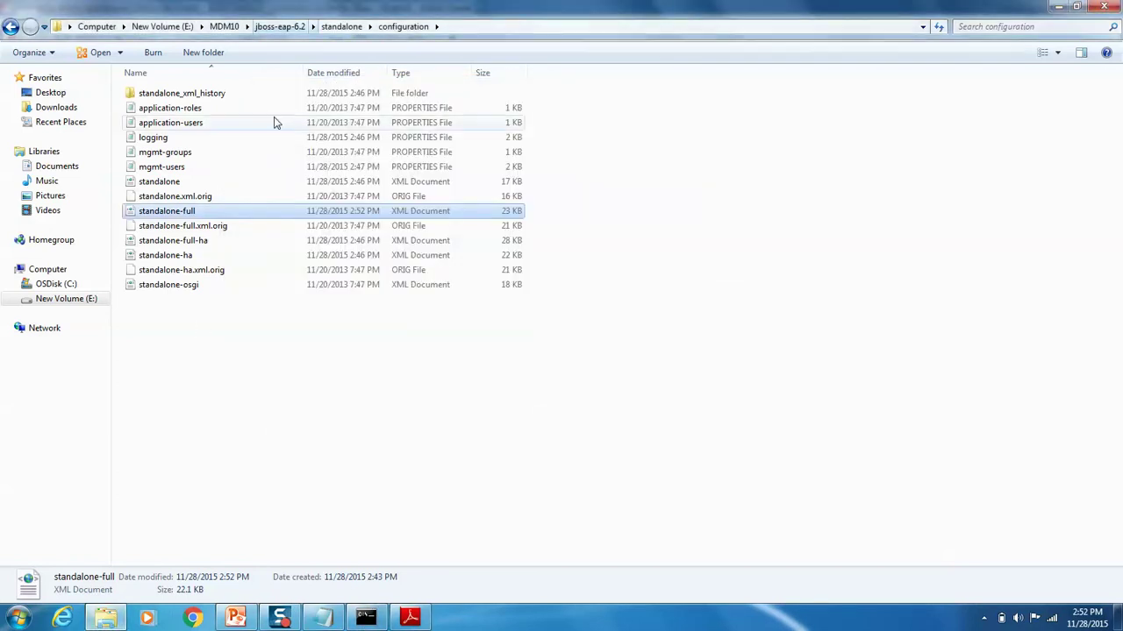
click(341, 26)
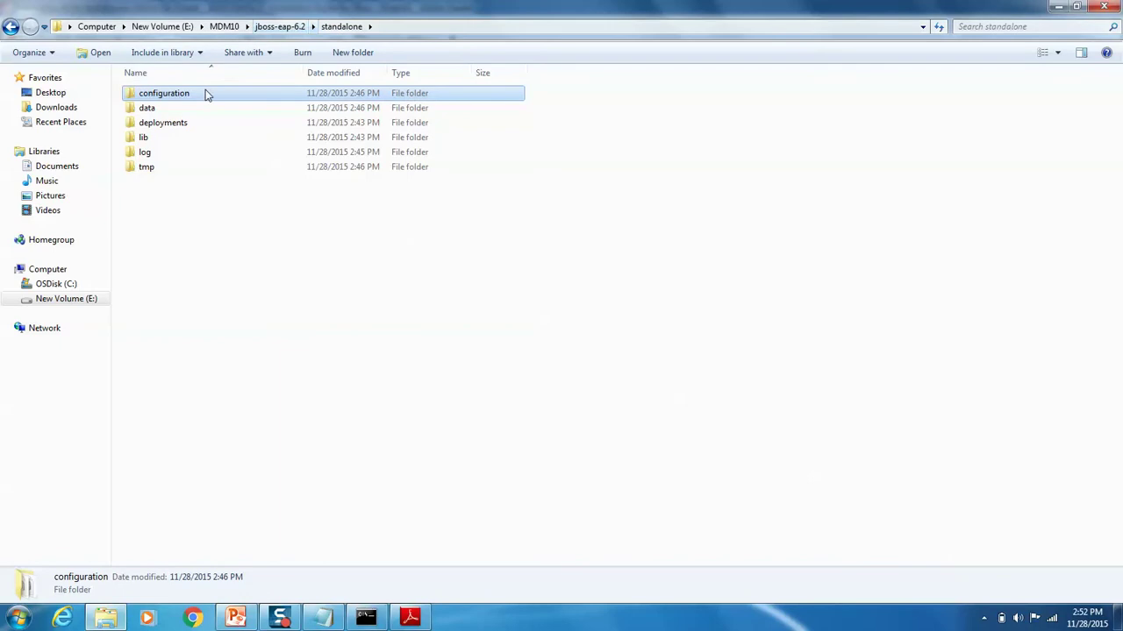
click(280, 26)
double_click(147, 123)
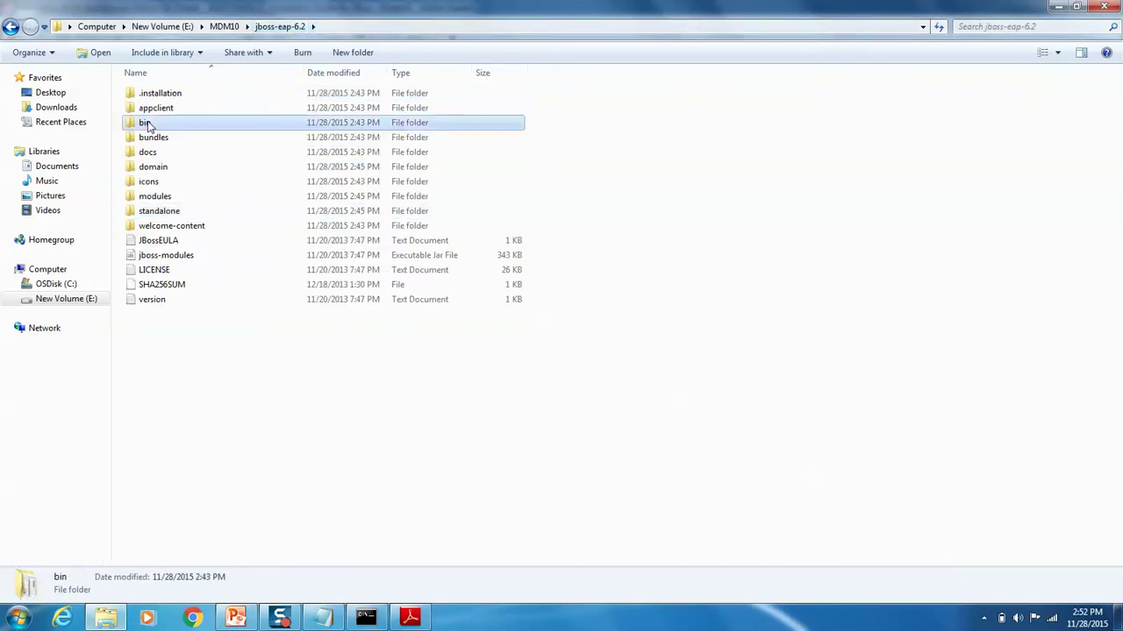
click(392, 27)
key(ctrl+c)
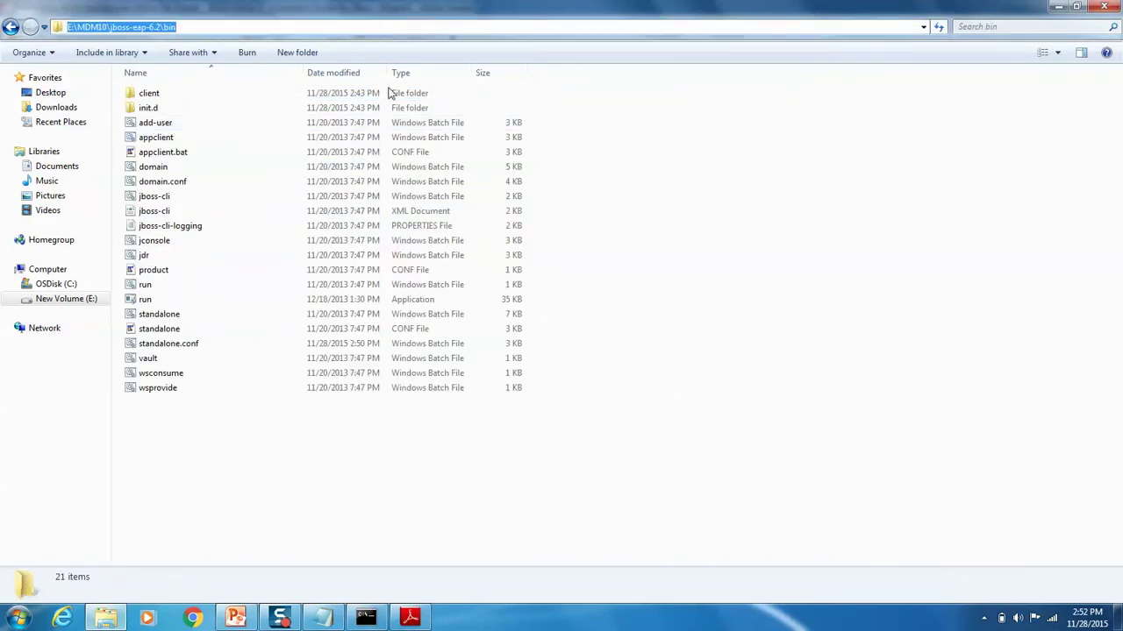
Step: In Command Prompt, cd into the jboss-eap-6.2 bin folder on drive E: and list it with dir
click(19, 619)
text(cm)
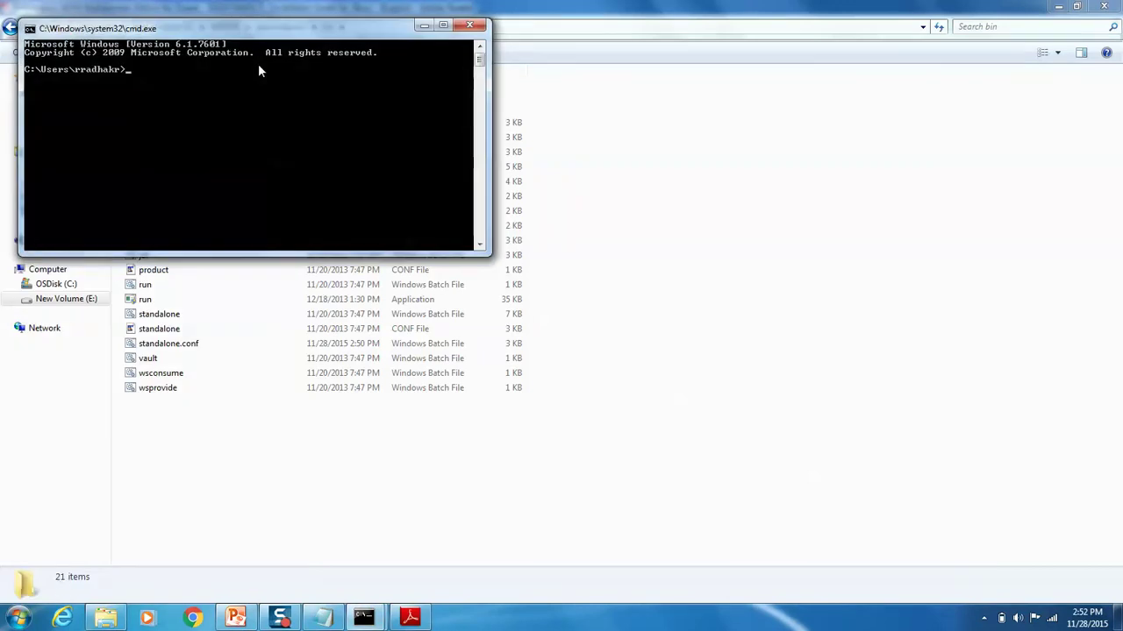
text(cd)
right_click(257, 88)
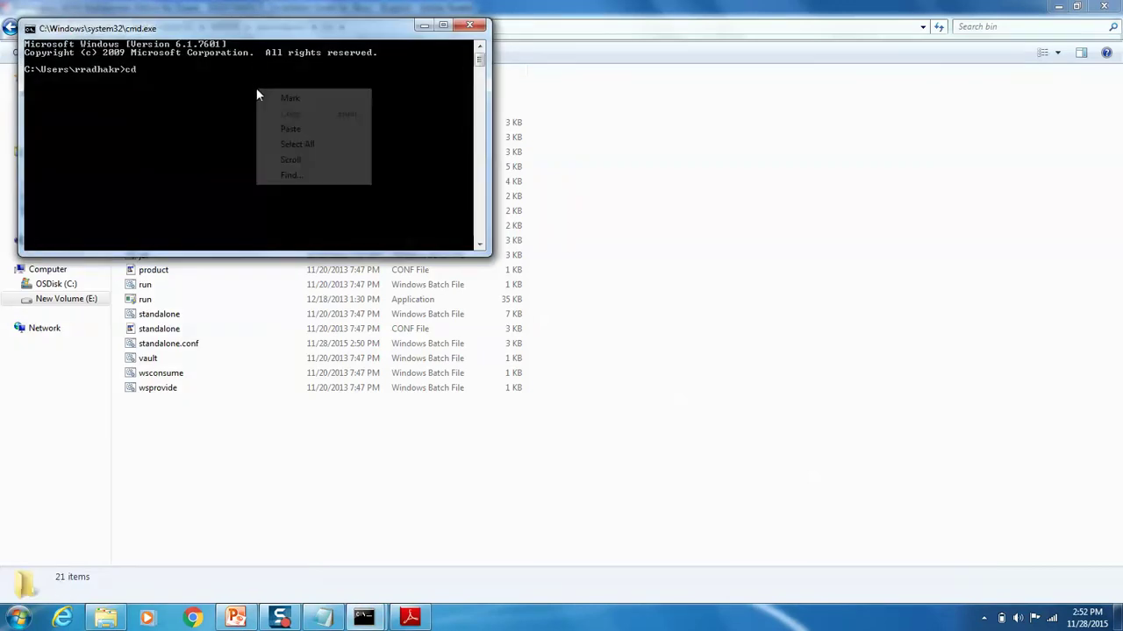
click(285, 130)
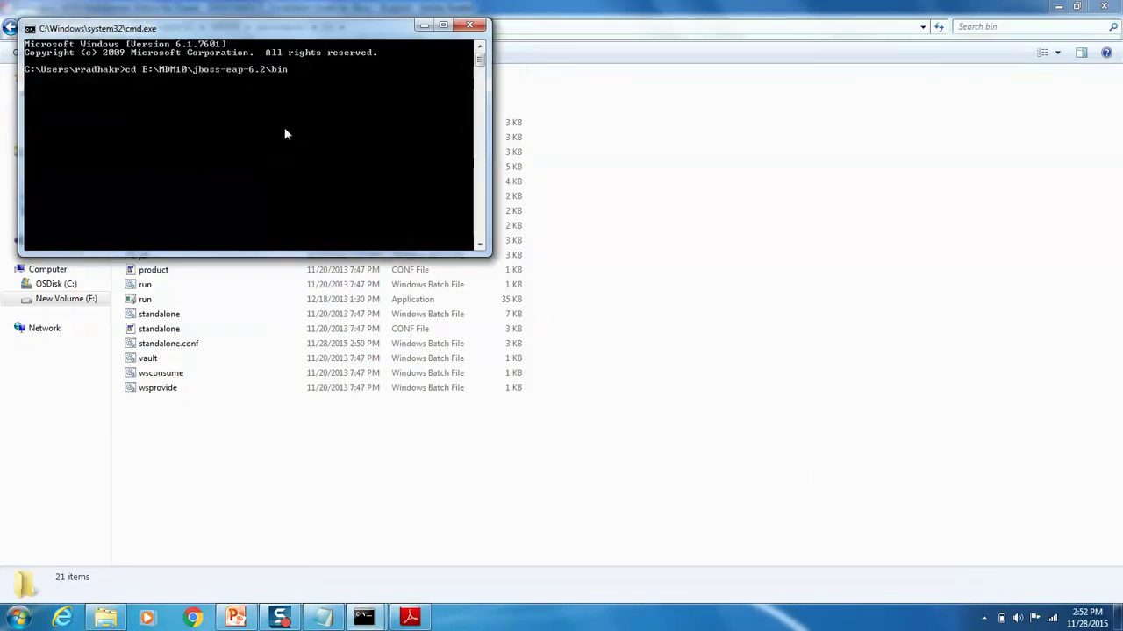
key(Return)
text(e:)
key(Return)
text(dir)
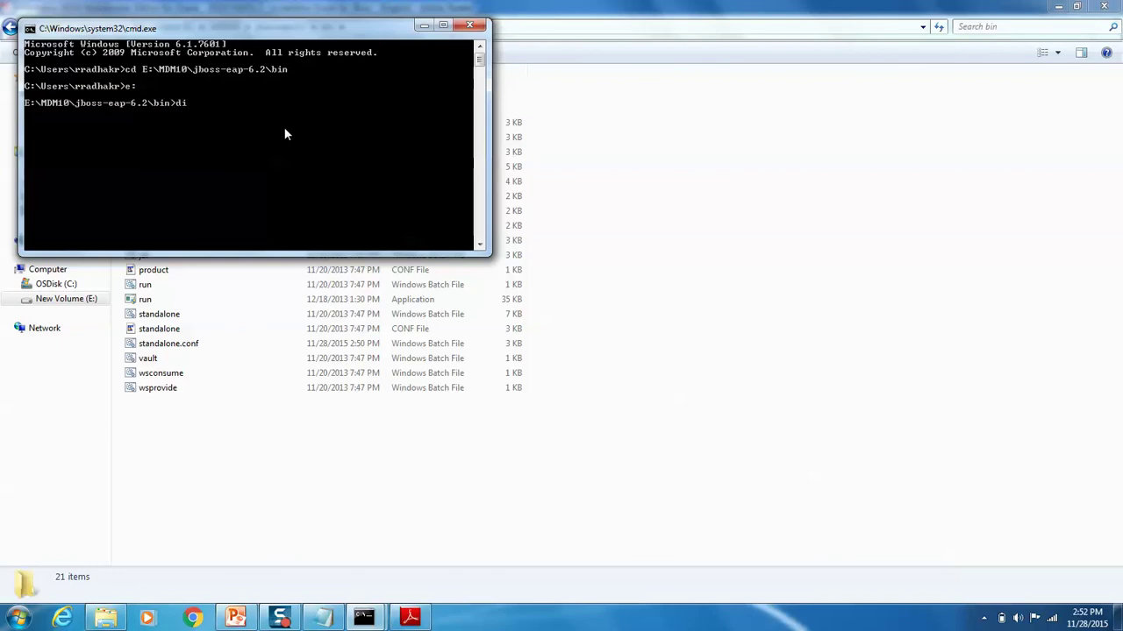
key(Return)
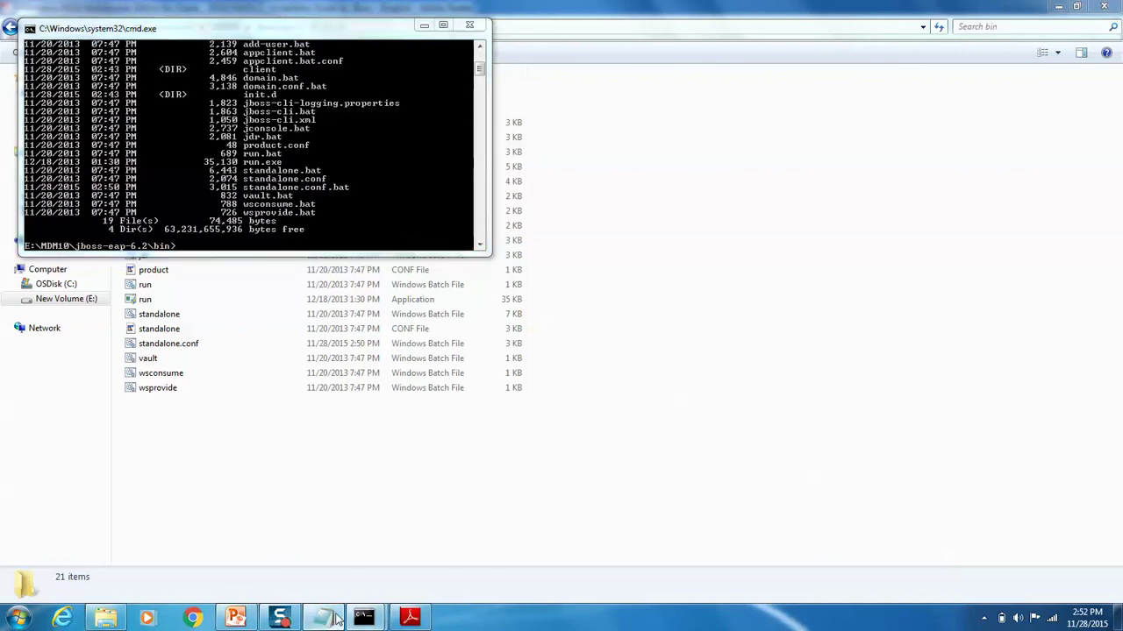
Step: Run standalone.bat -c standalone-full.xml -b 0.0.0.0 to start JBoss
click(323, 618)
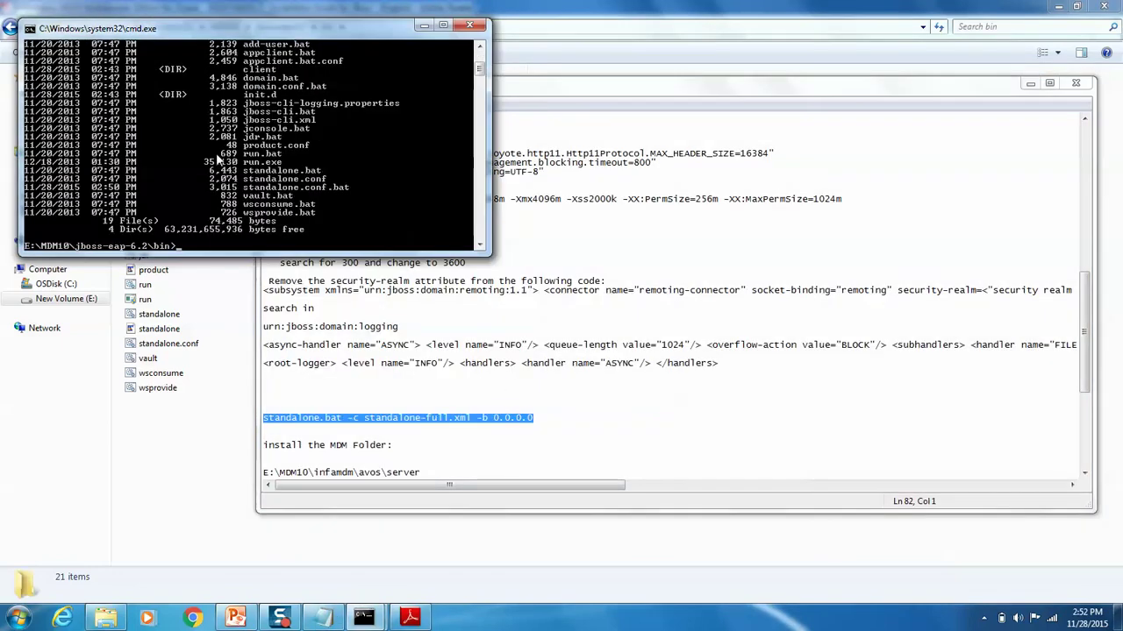
right_click(217, 156)
click(263, 200)
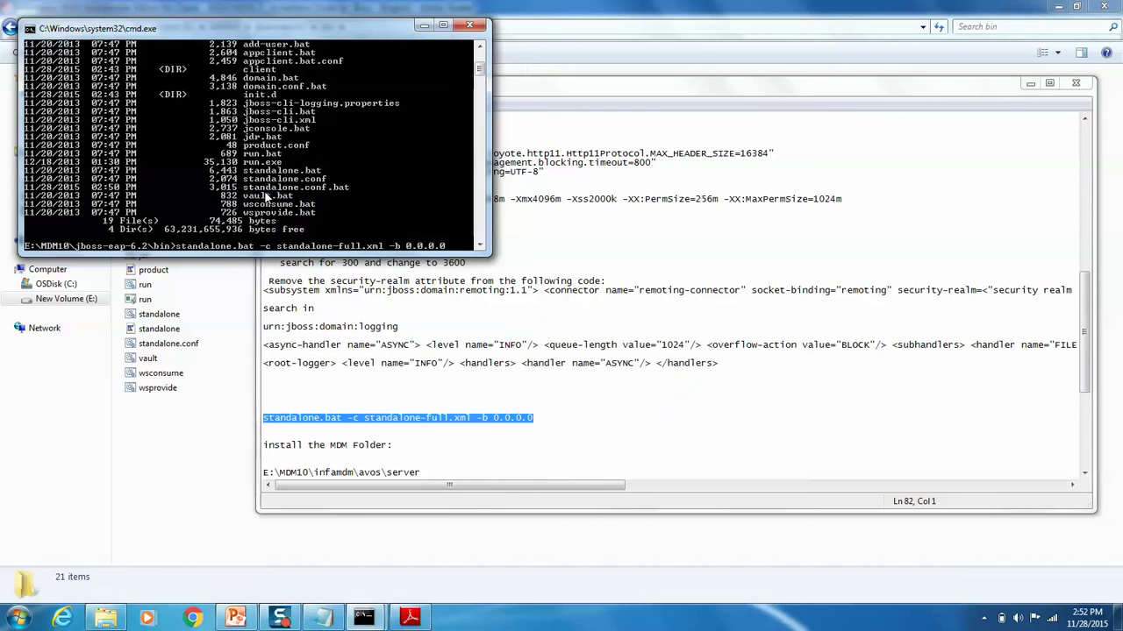
key(Return)
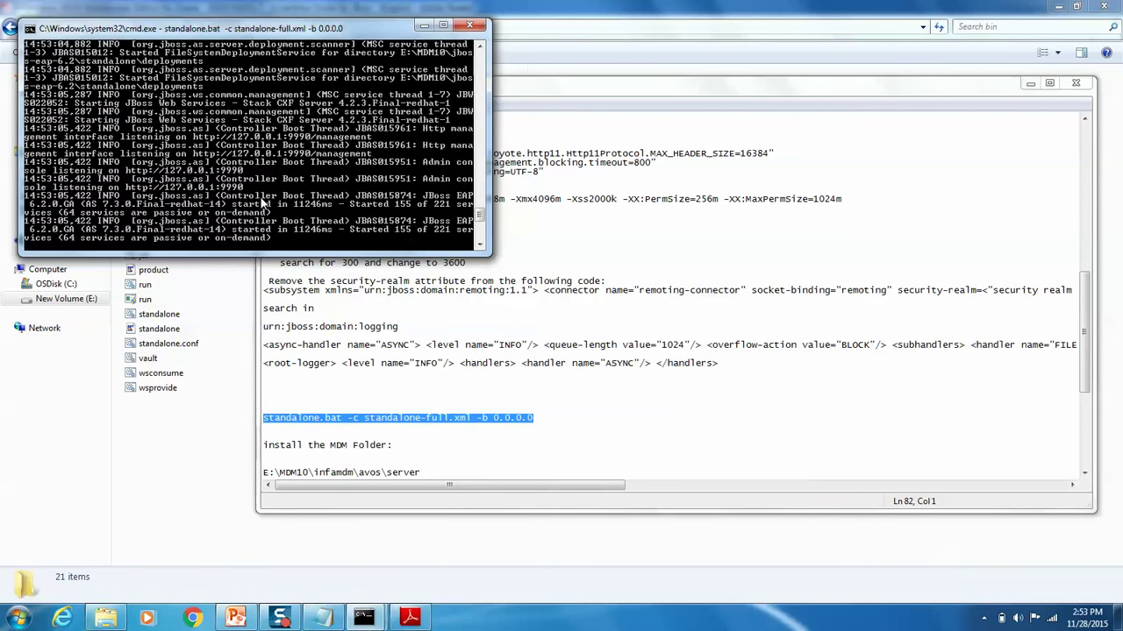
Step: Open the E:\MDM10\jboss-eap-6.2\bin\client folder and check the setup notes
click(198, 500)
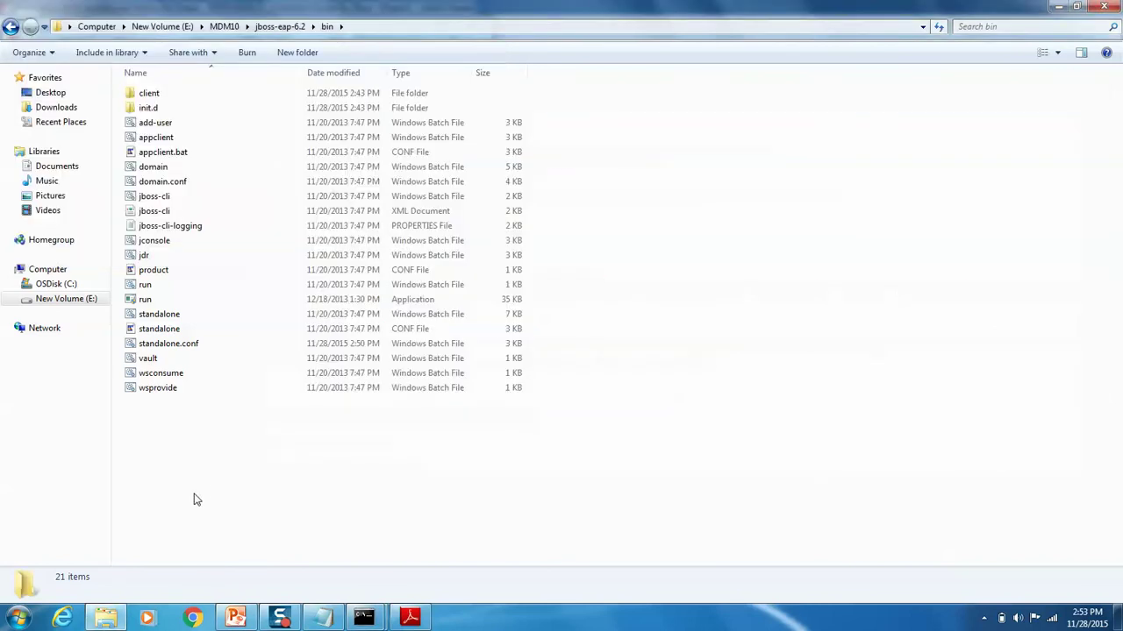
click(225, 26)
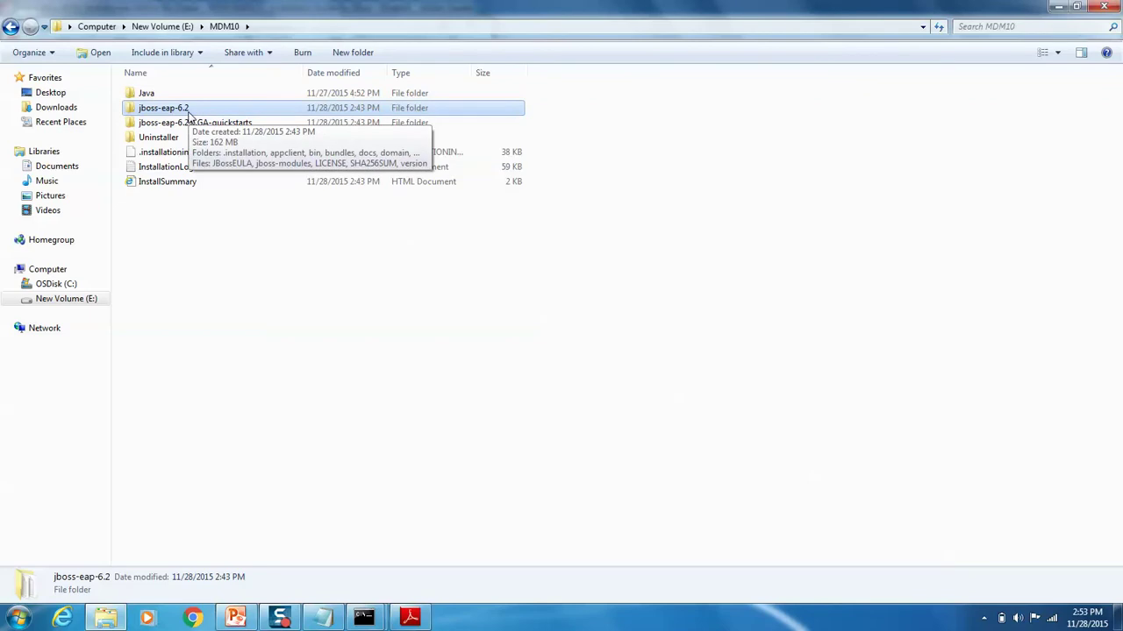
double_click(184, 111)
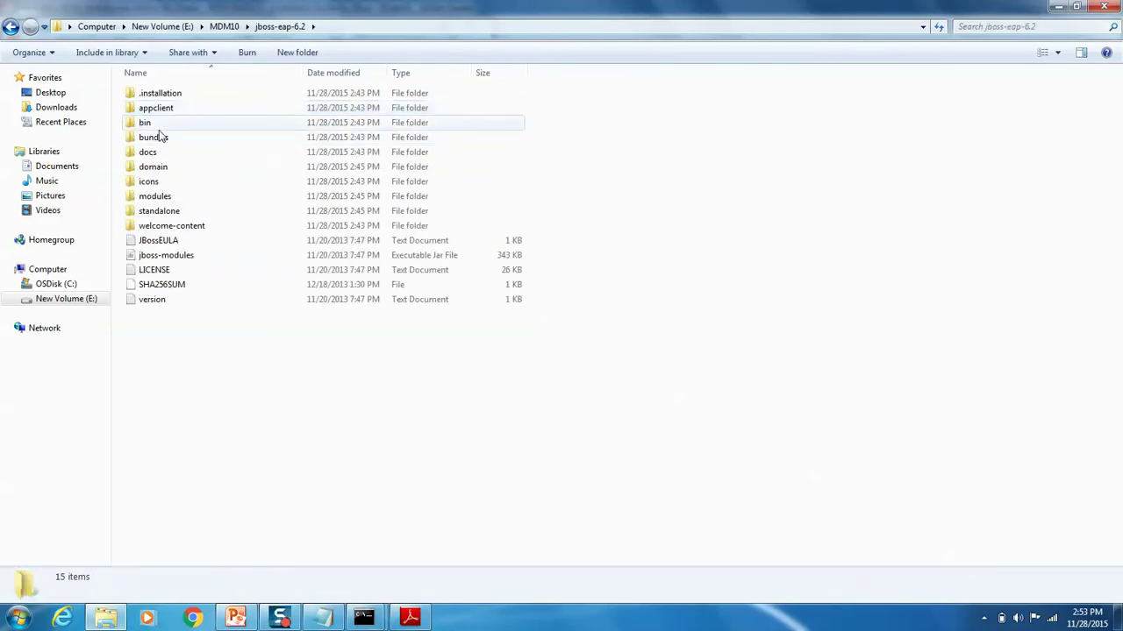
double_click(149, 123)
double_click(154, 94)
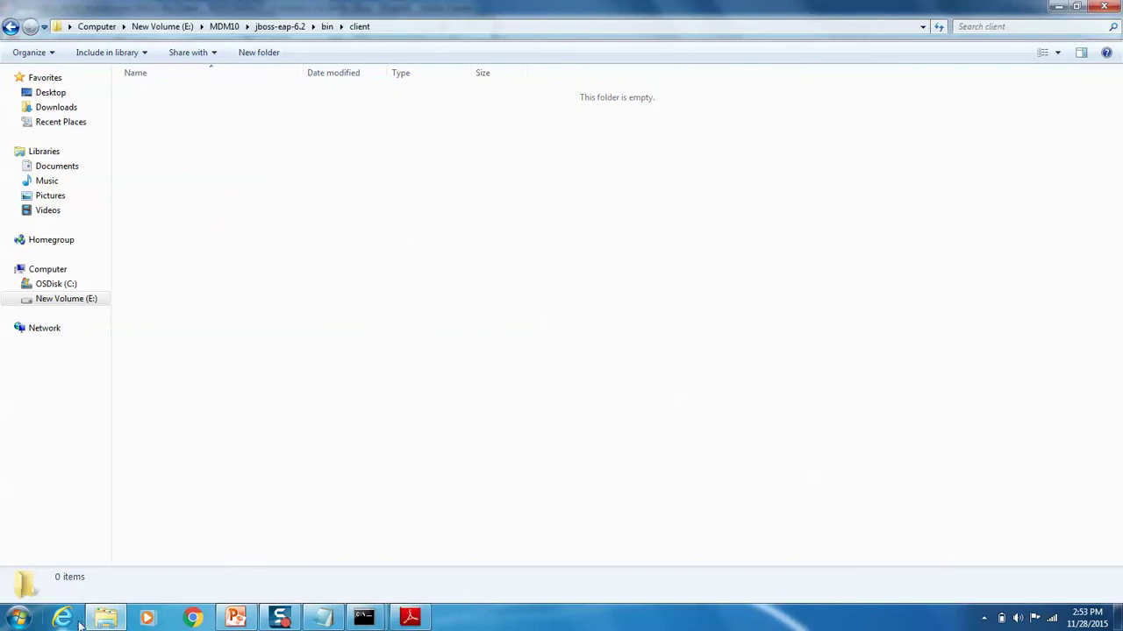
click(105, 619)
click(483, 392)
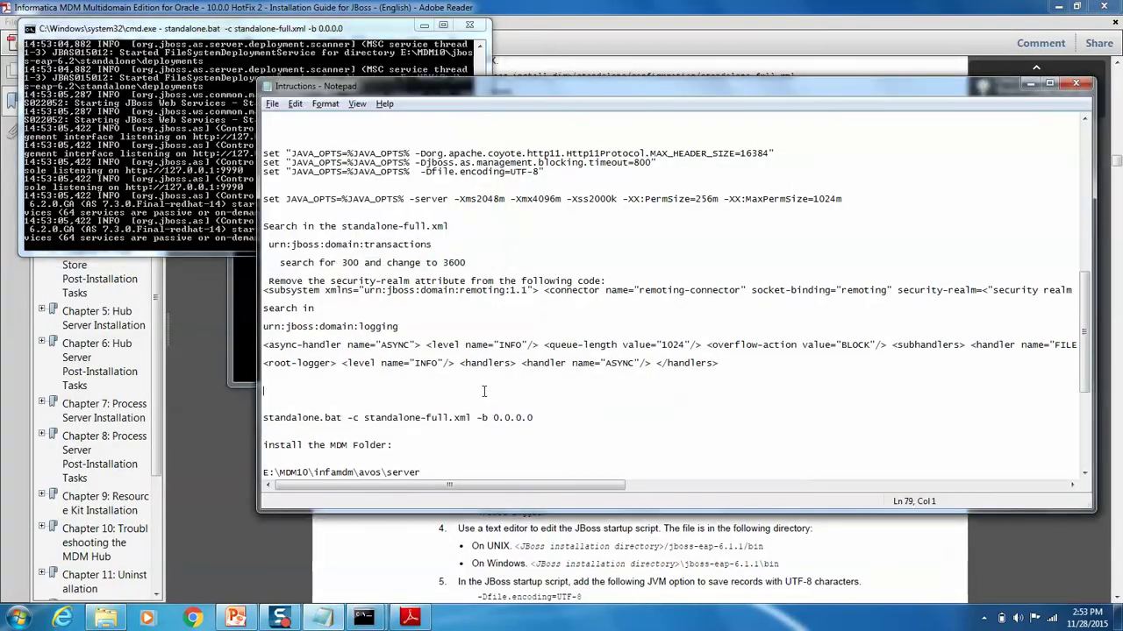
click(105, 618)
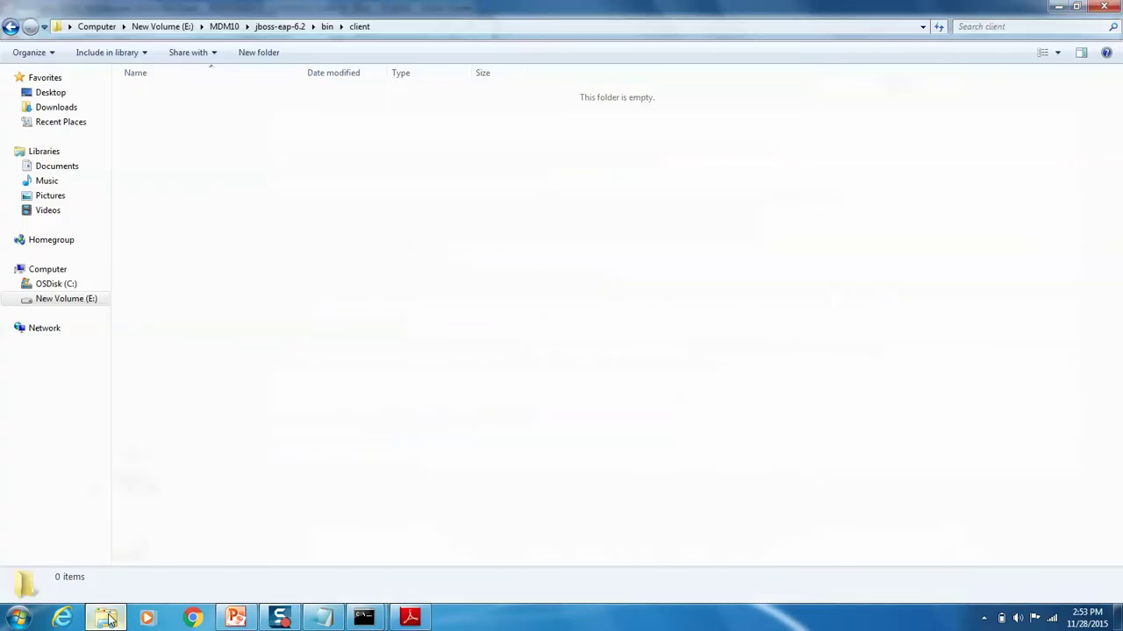
Step: In E:\Informatica\software\library, select the jboss-client and jboss-cli-client jars
click(66, 298)
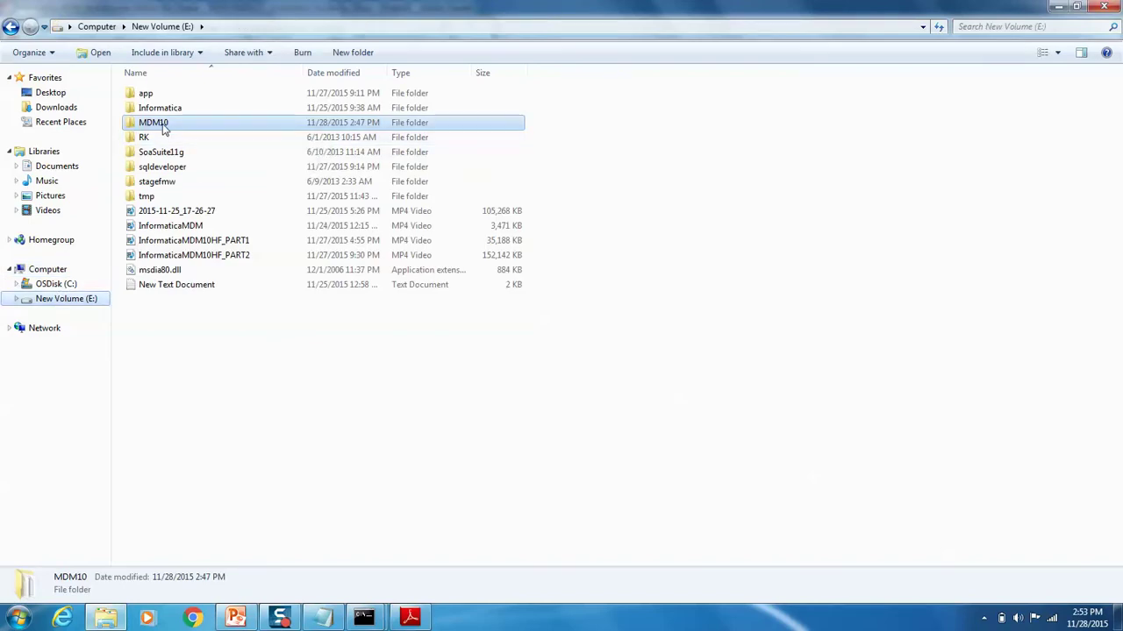
double_click(162, 109)
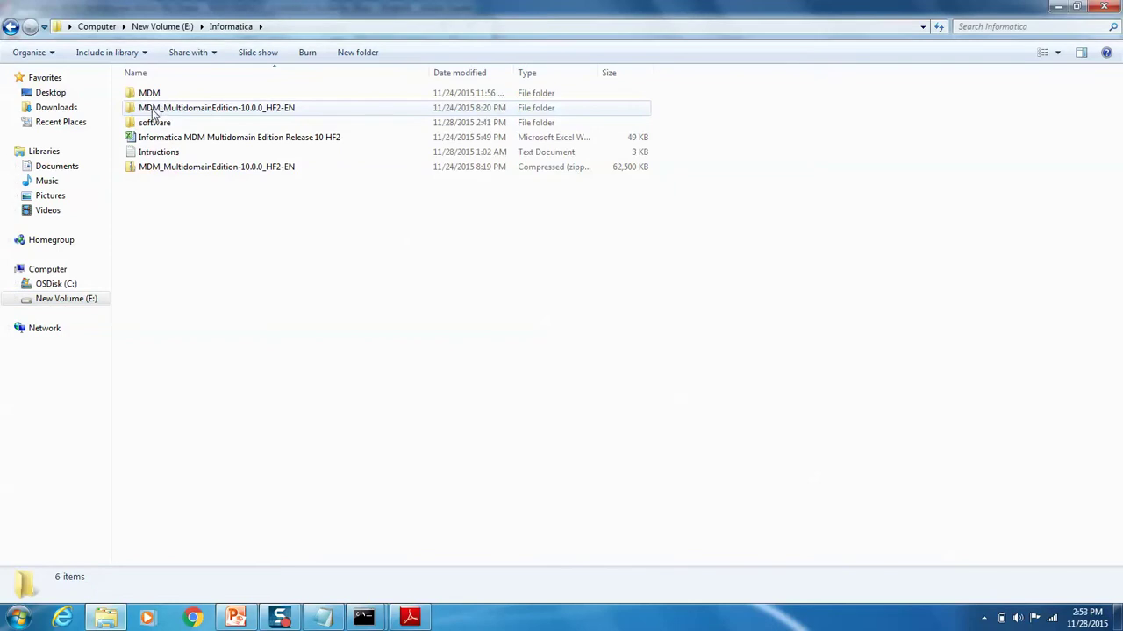
double_click(154, 123)
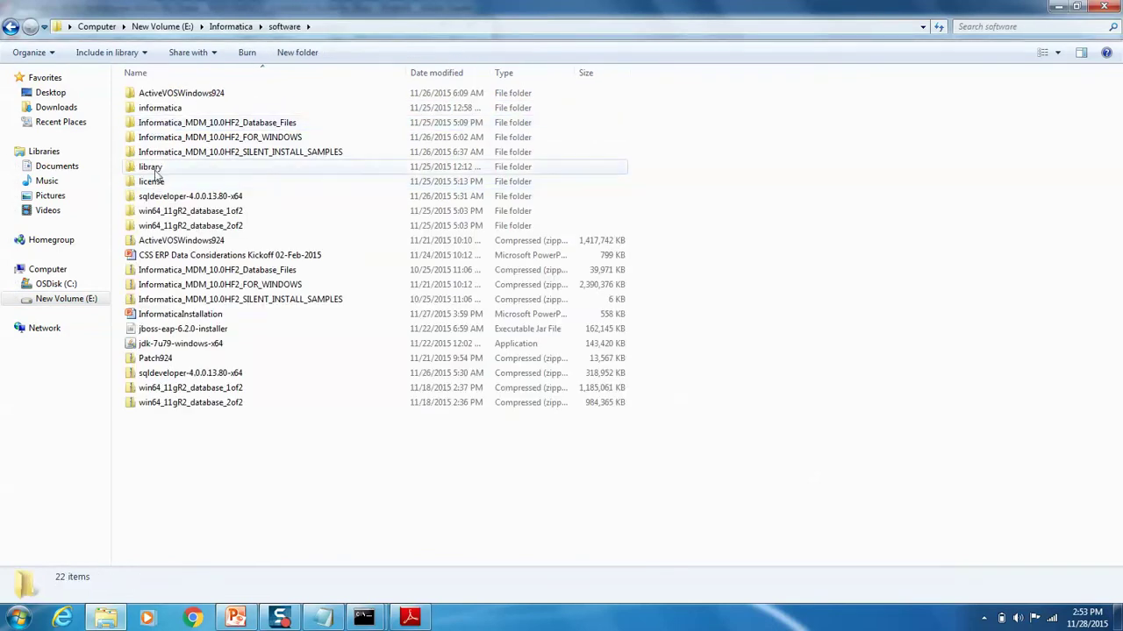
double_click(154, 168)
click(181, 105)
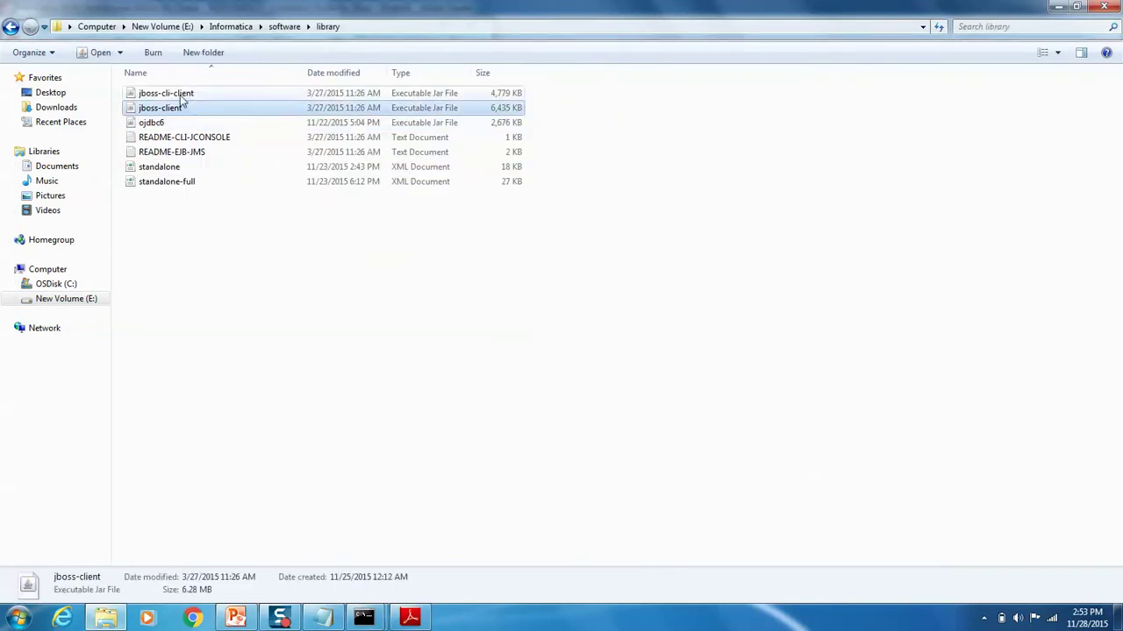
ctrl+click(182, 94)
Step: Paste the two jboss jars into E:\MDM10\jboss-eap-6.2\bin\client
key(alt+Tab)
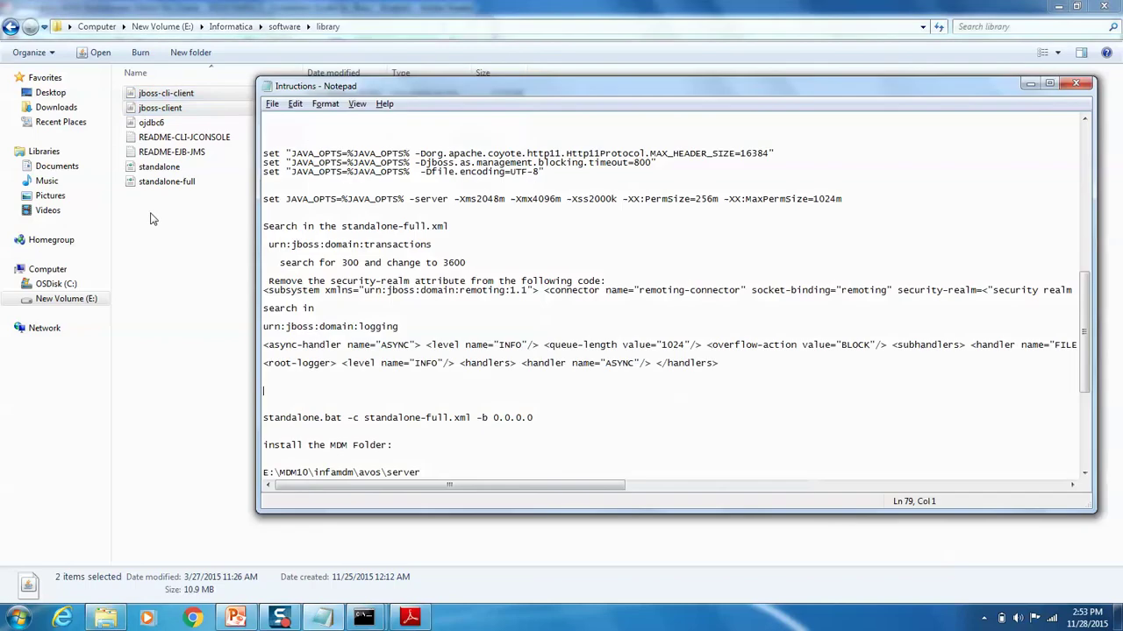
click(74, 301)
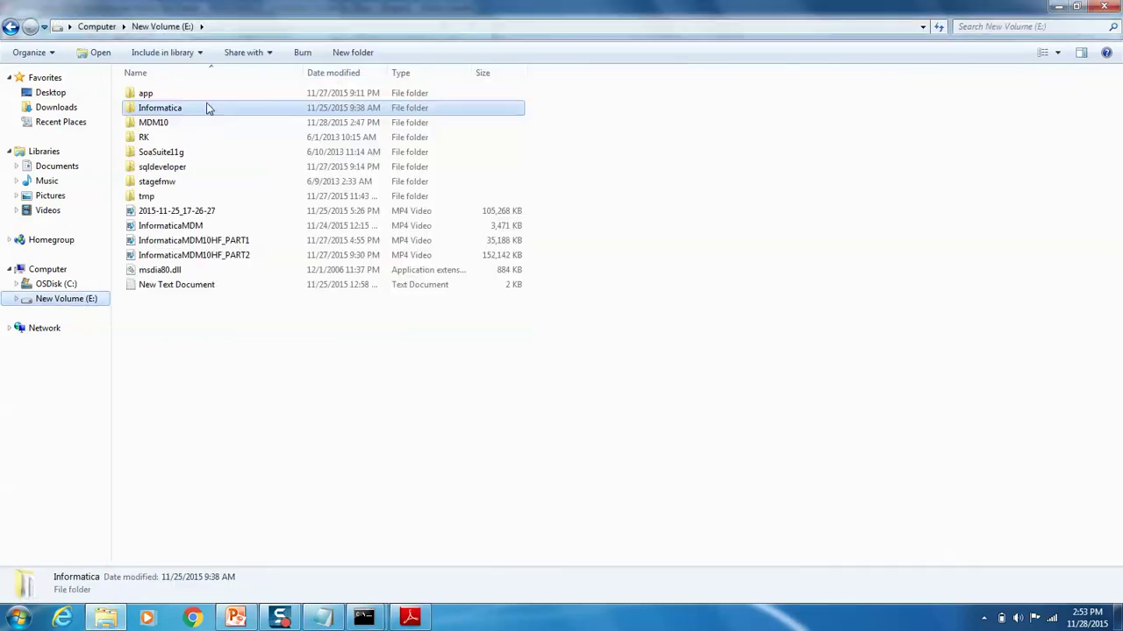
double_click(169, 119)
double_click(169, 112)
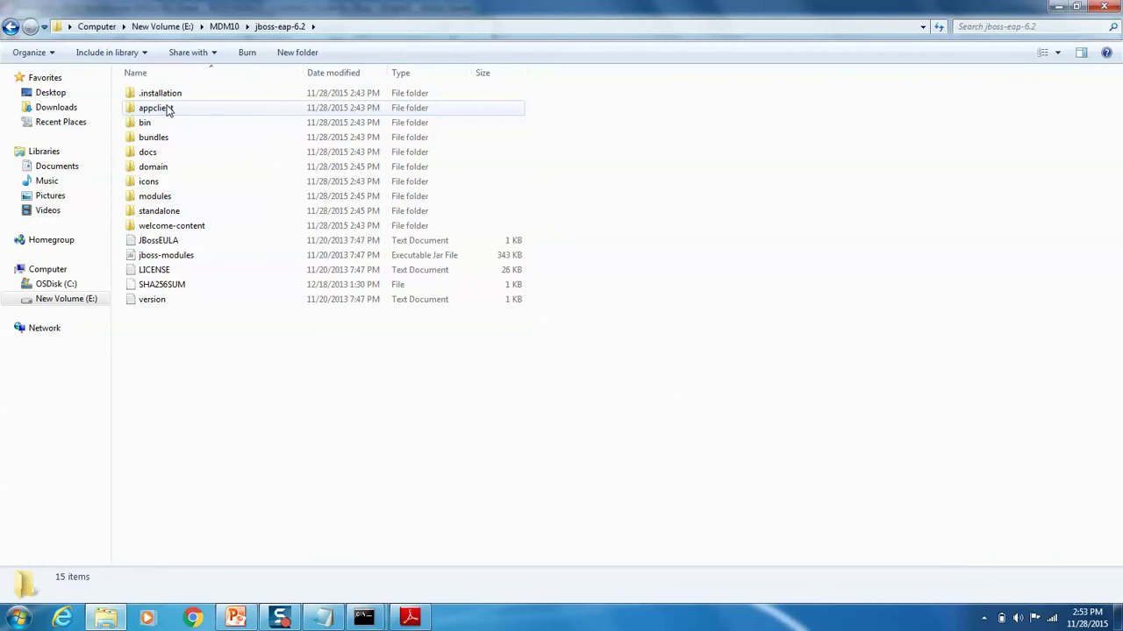
double_click(145, 123)
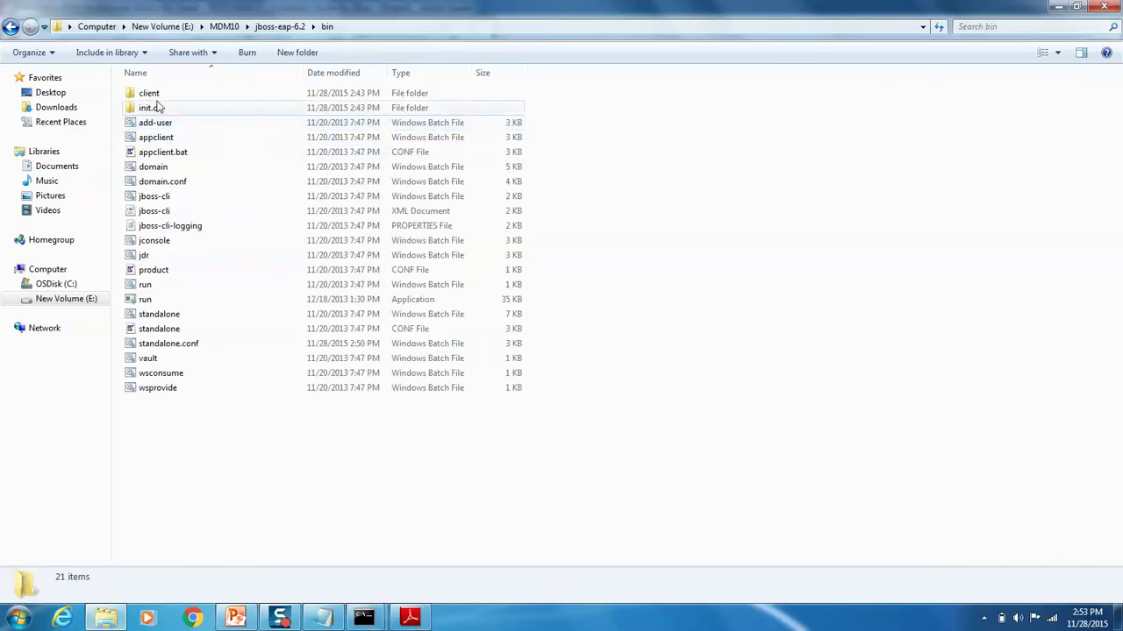
double_click(158, 92)
right_click(272, 207)
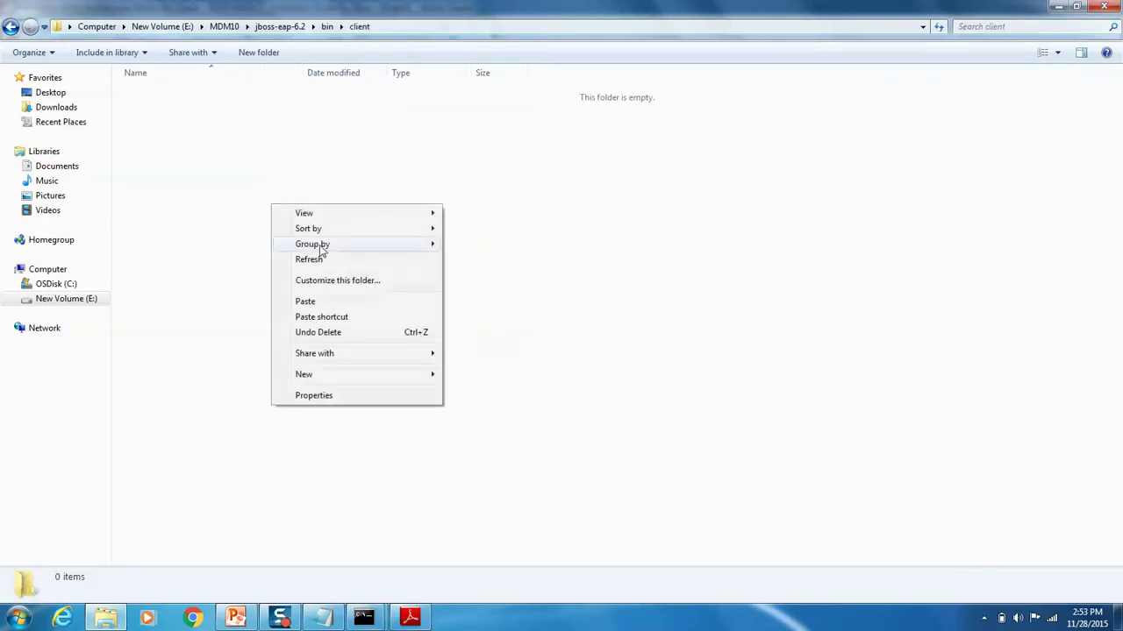
click(341, 301)
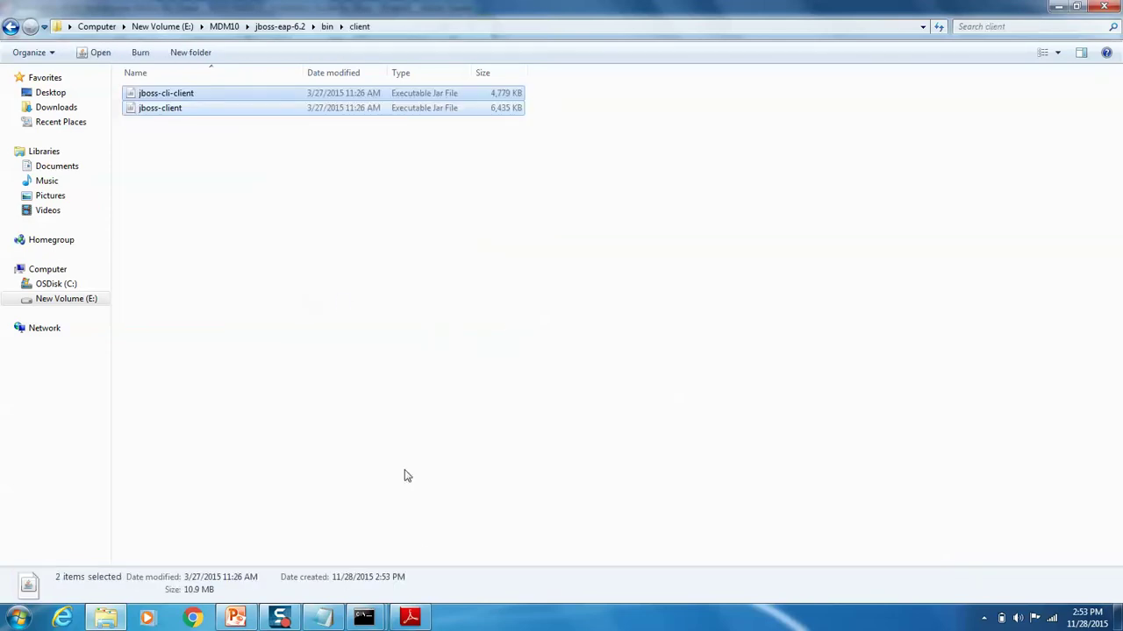
click(364, 618)
Step: Shut down the running JBoss server from the CLI with connect and shutdown
click(310, 542)
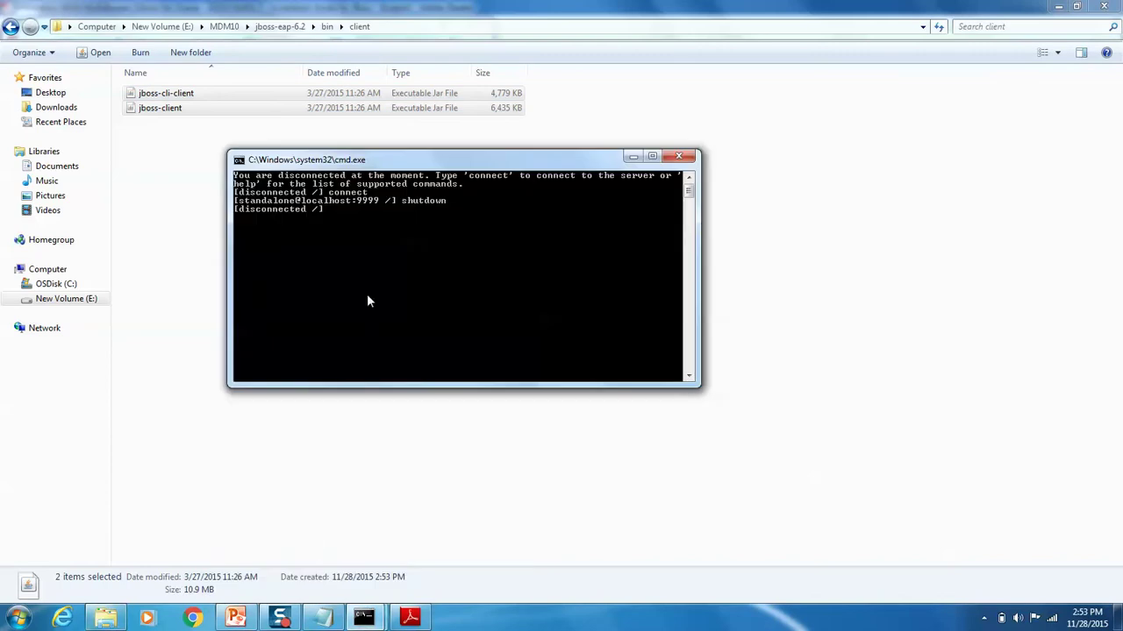
text(connect)
key(Return)
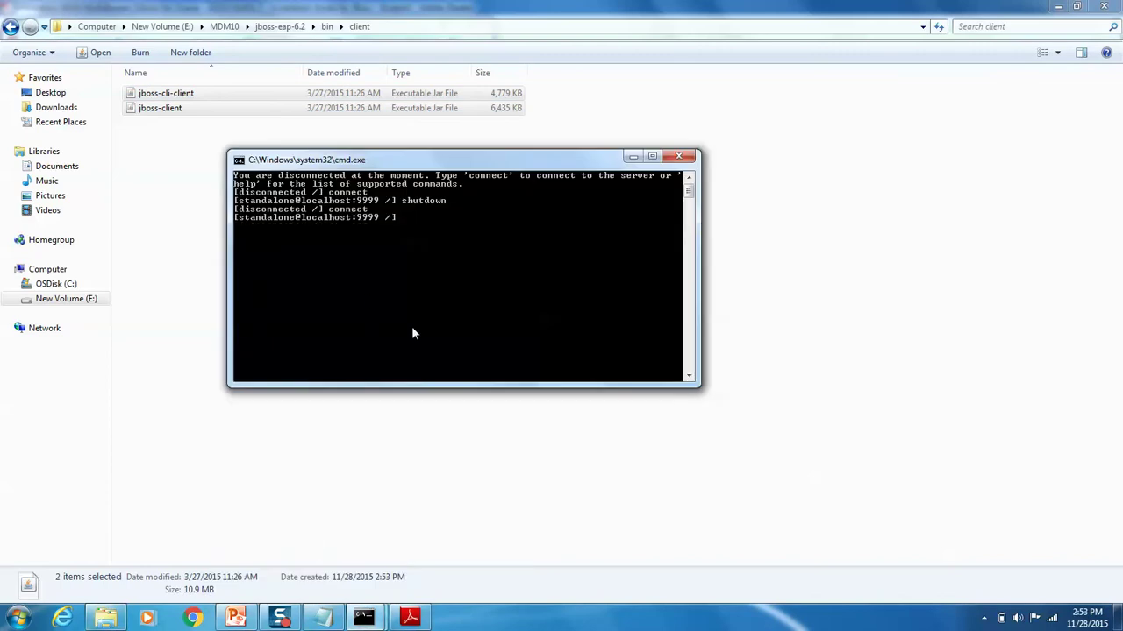
text(shutdown)
key(Return)
Step: Rerun standalone.bat -c standalone-full.xml -b 0.0.0.0 in the server console and minimize both consoles
click(364, 618)
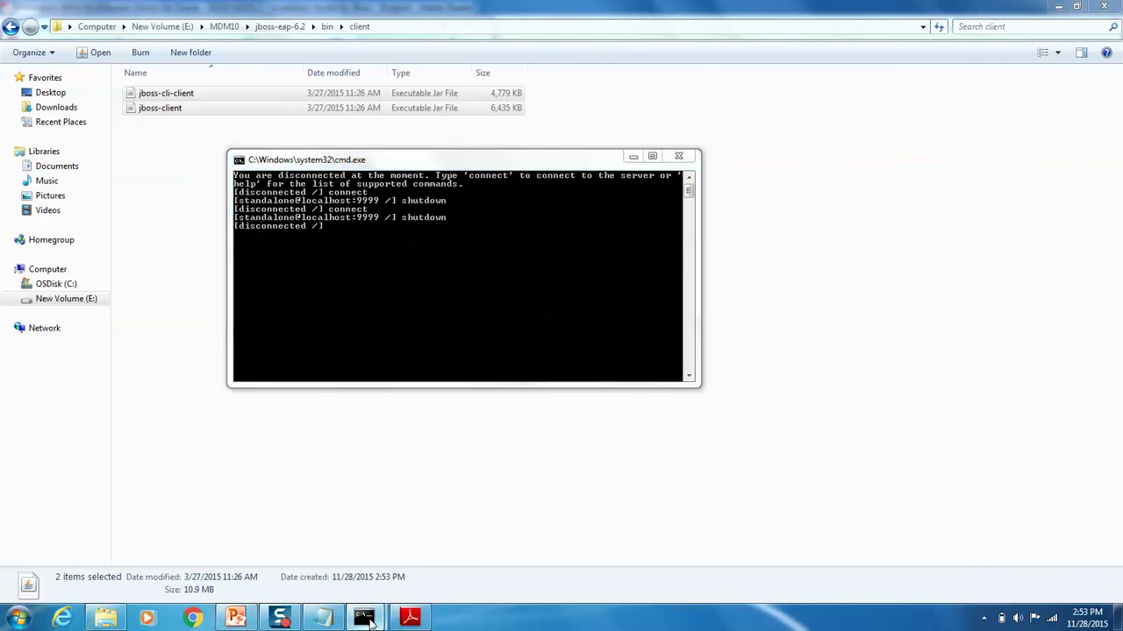
click(439, 555)
key(Return)
key(Return)
key(Return)
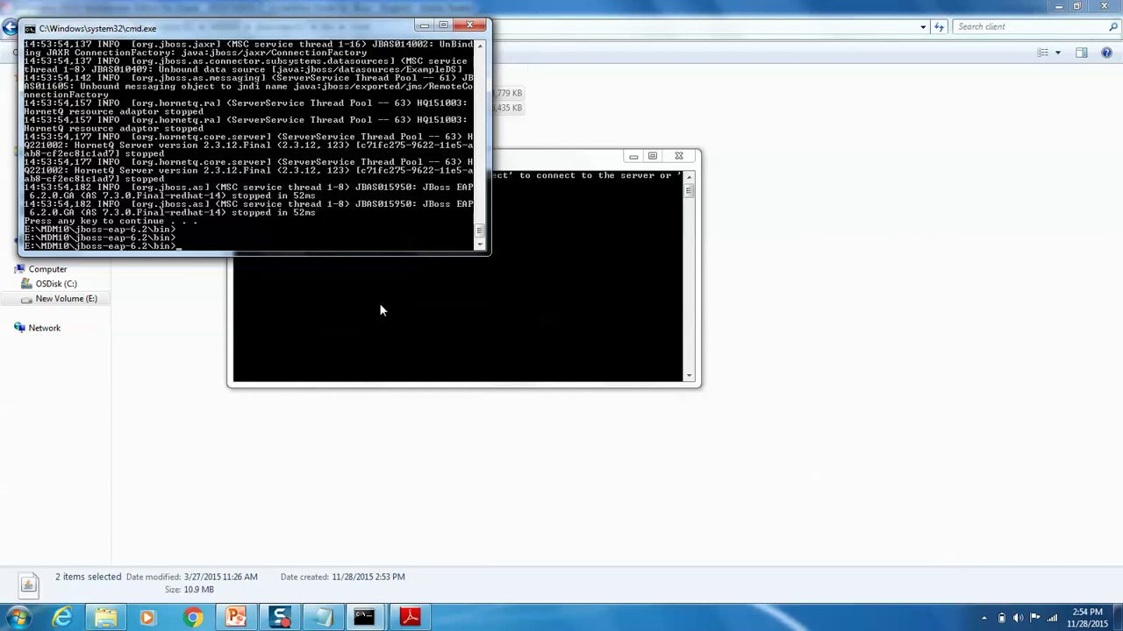
key(Up)
key(Return)
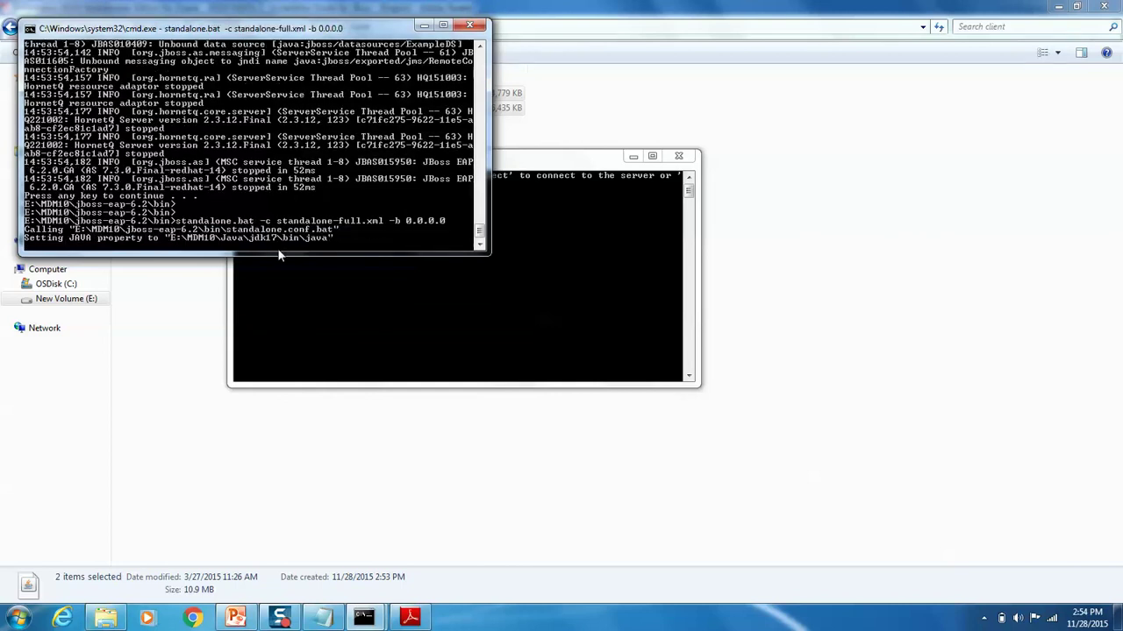
click(633, 156)
click(424, 26)
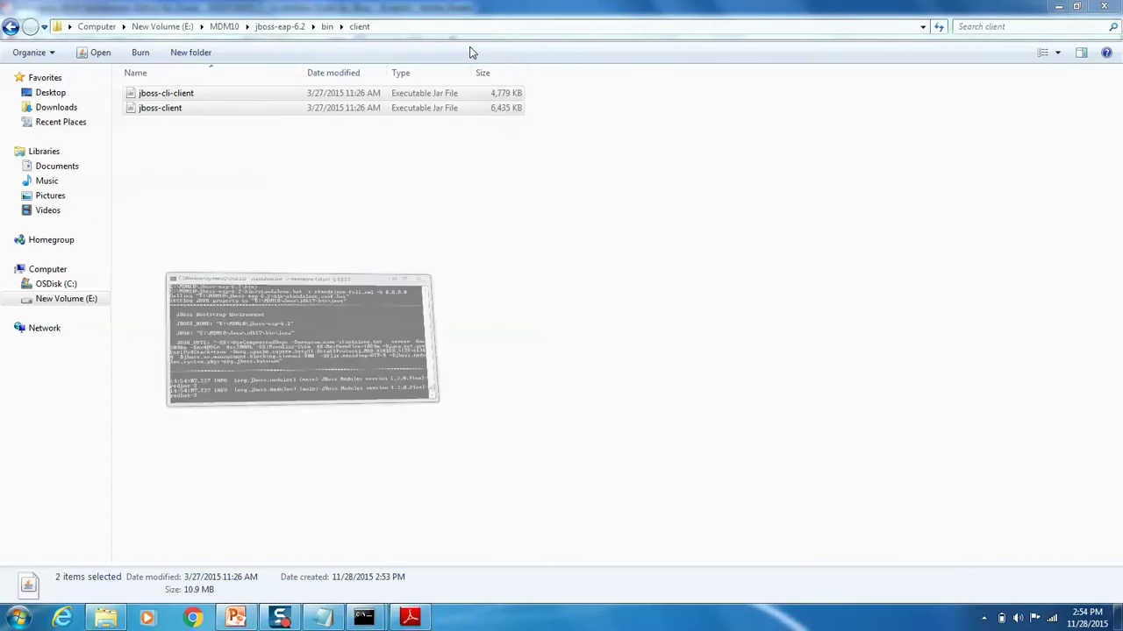
Step: Read the hub_install run step in the guide's Chapter 5: Hub Server Installation, then return to Explorer
click(1059, 8)
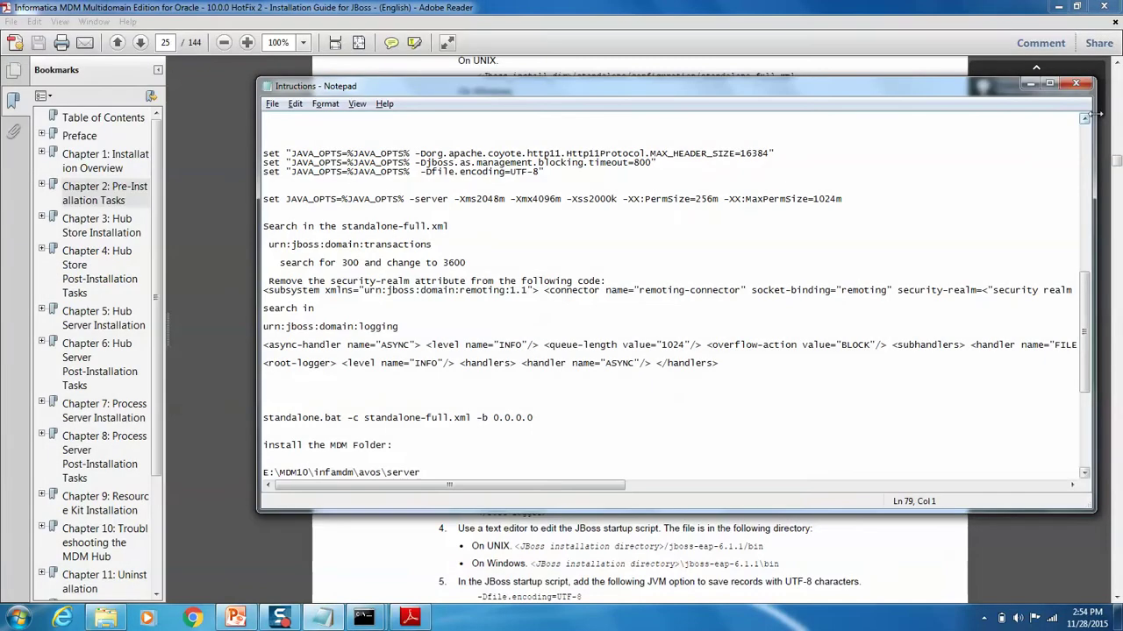
click(1031, 83)
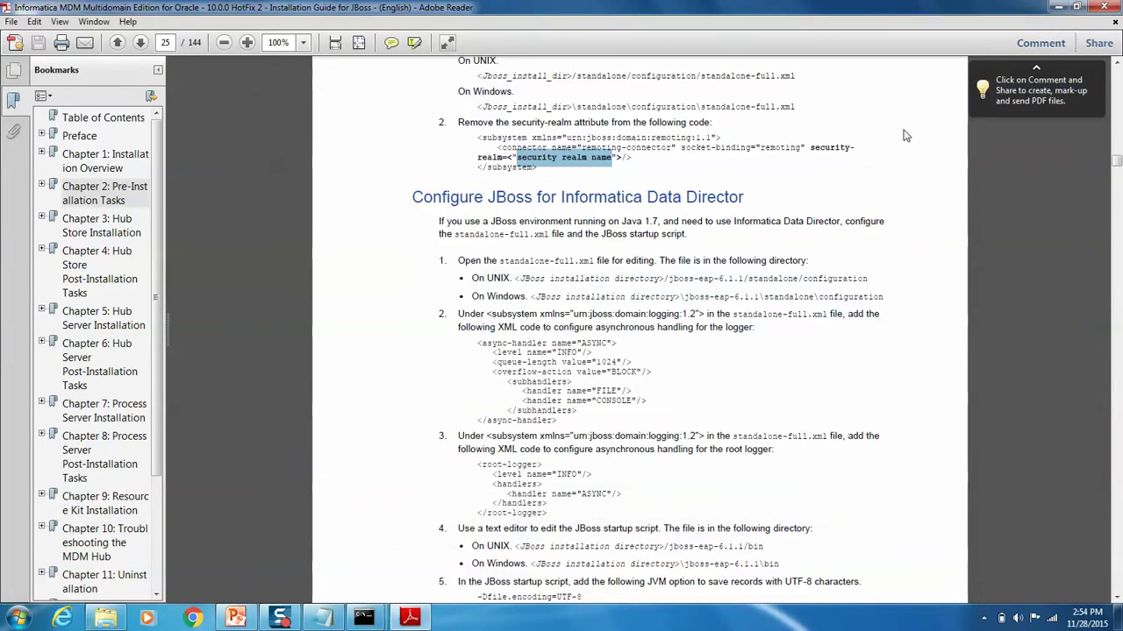
click(98, 317)
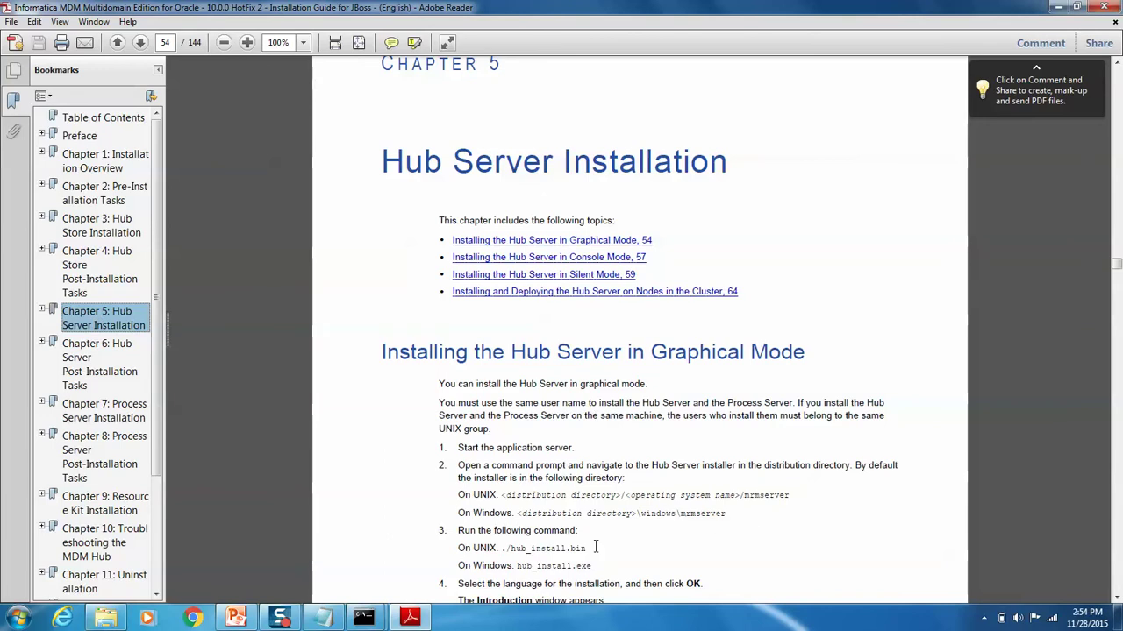
drag(593, 568, 456, 532)
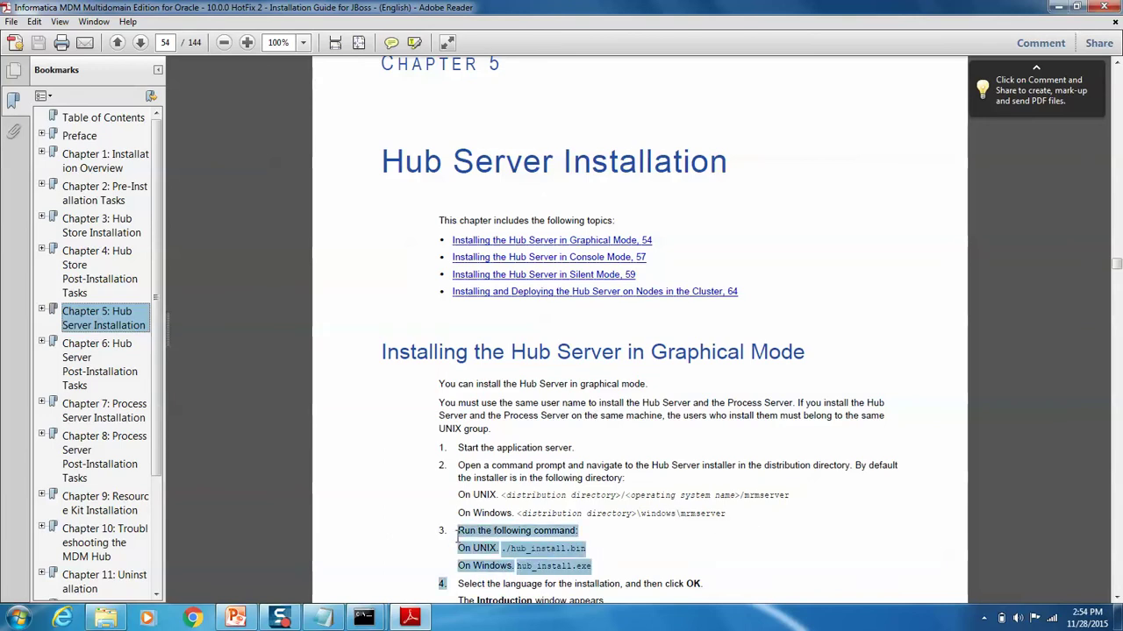
click(583, 559)
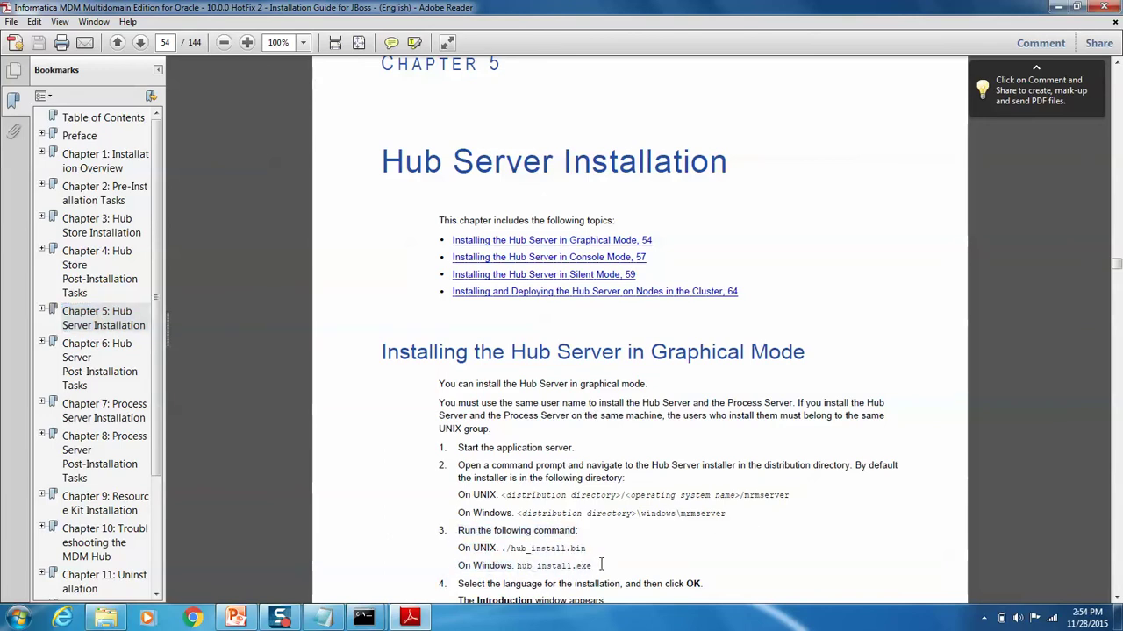
click(105, 618)
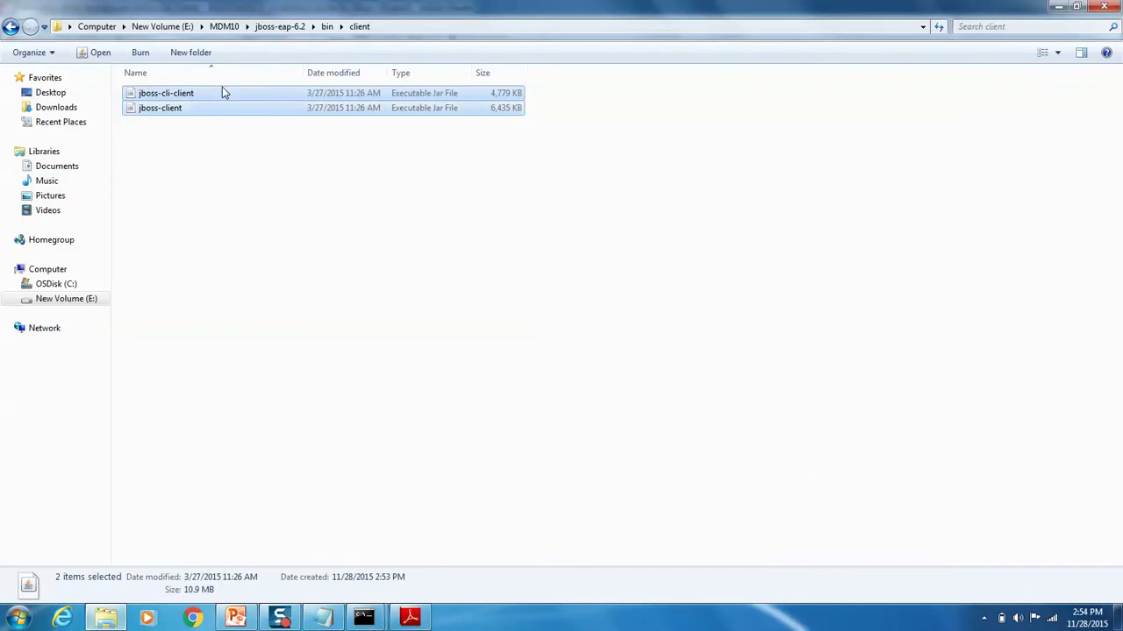
Step: Launch hub_install from E:\Informatica\software\Informatica_MDM_10.0HF2_FOR_WINDOWS\windows\mrmserver
click(224, 26)
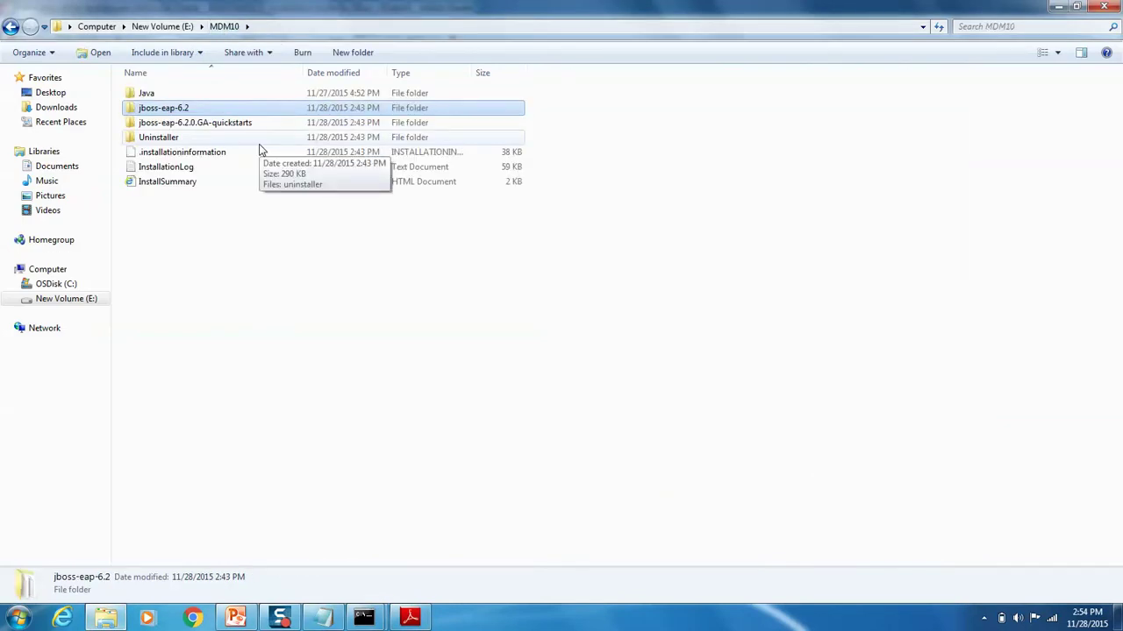
click(165, 26)
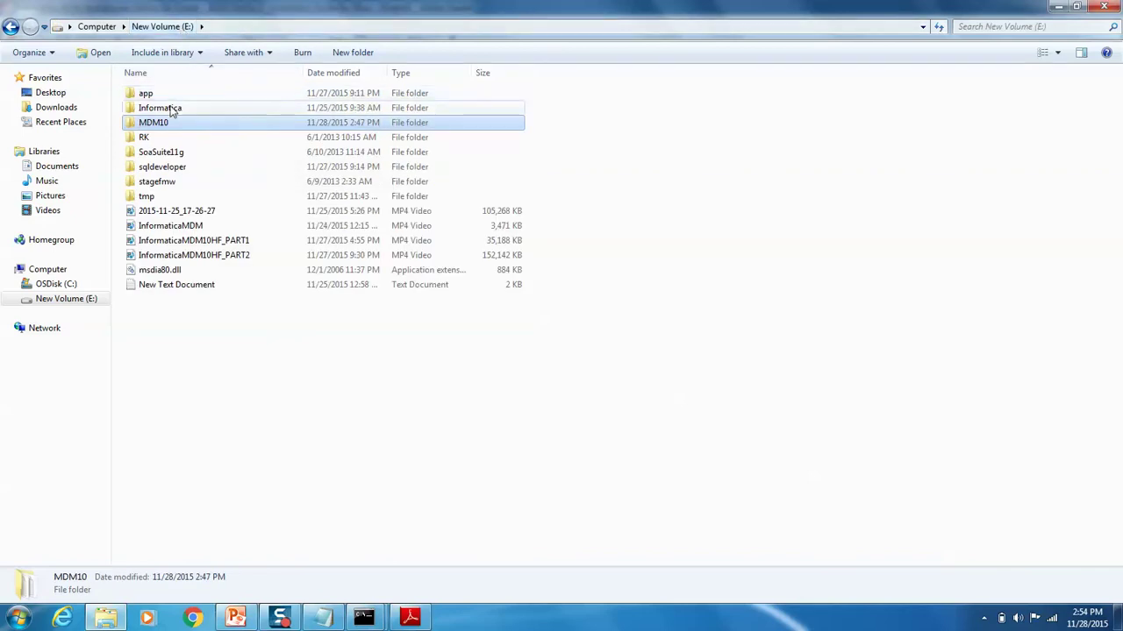
double_click(171, 108)
double_click(163, 122)
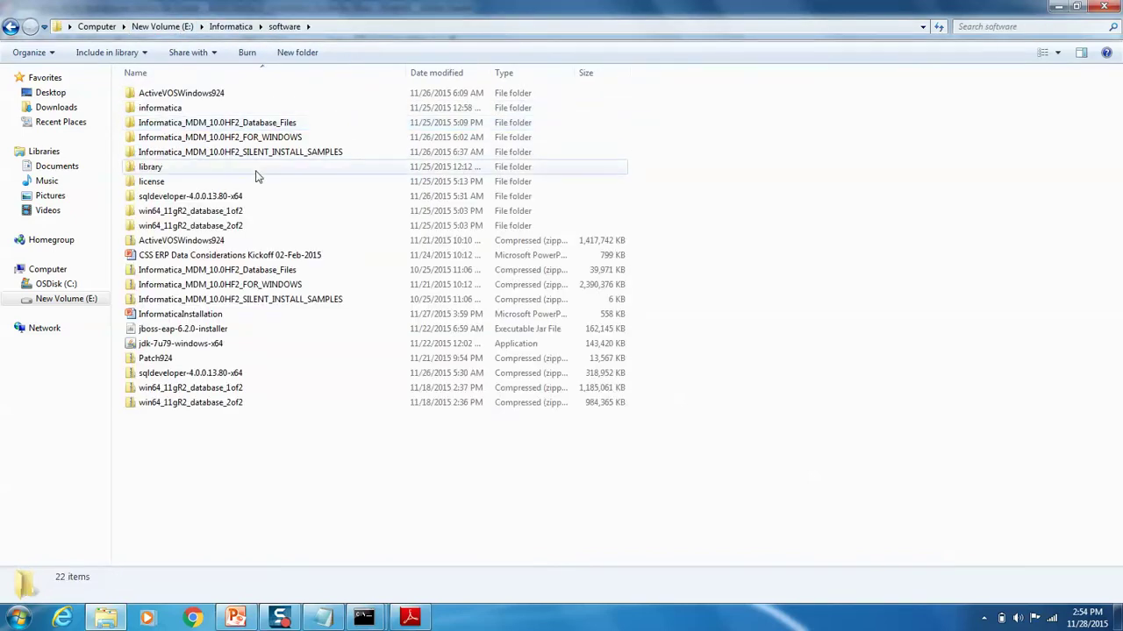
double_click(245, 145)
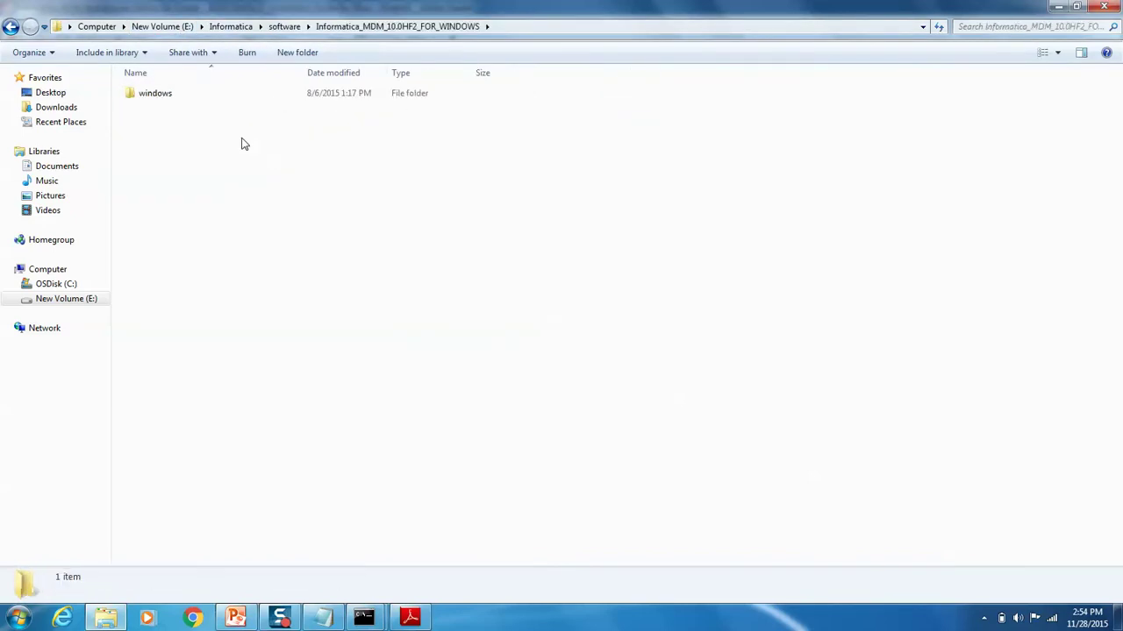
double_click(162, 95)
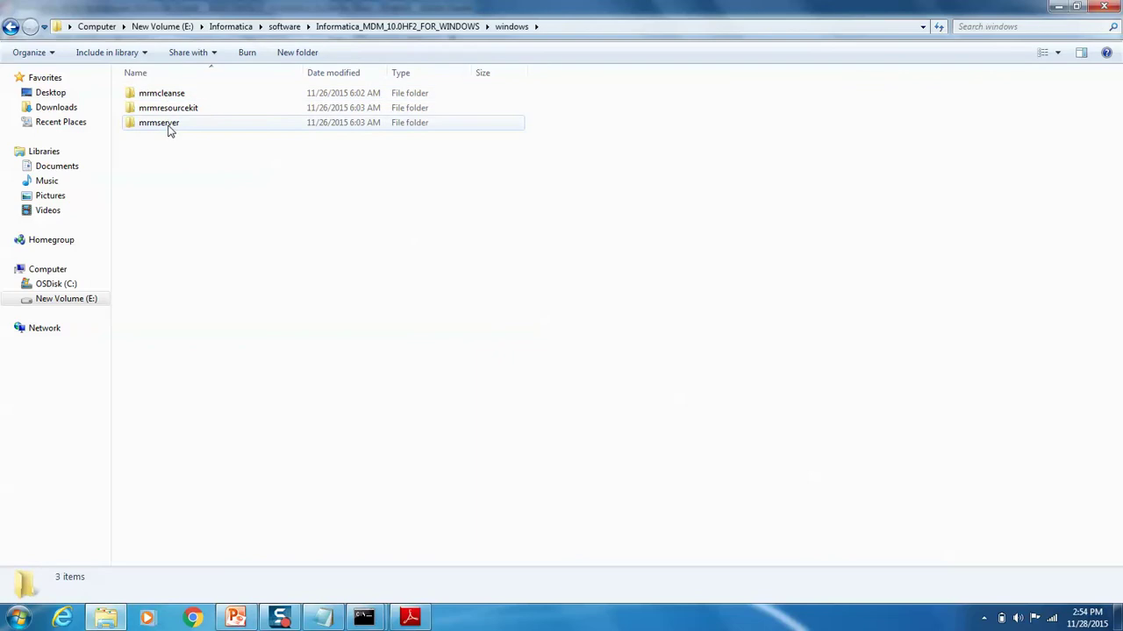
double_click(171, 130)
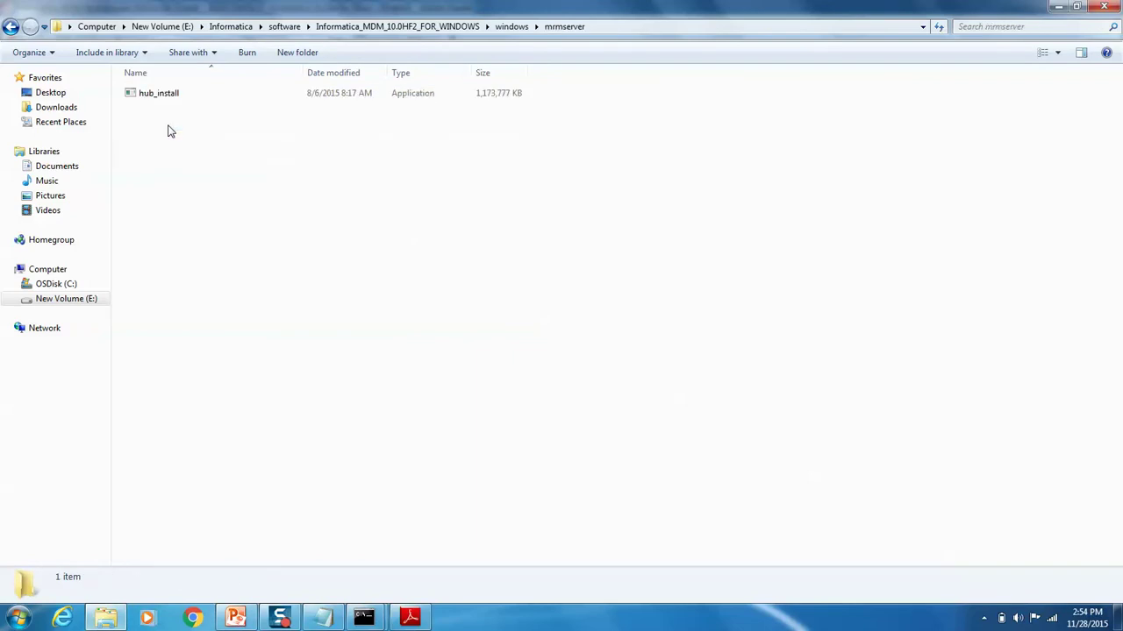
double_click(165, 102)
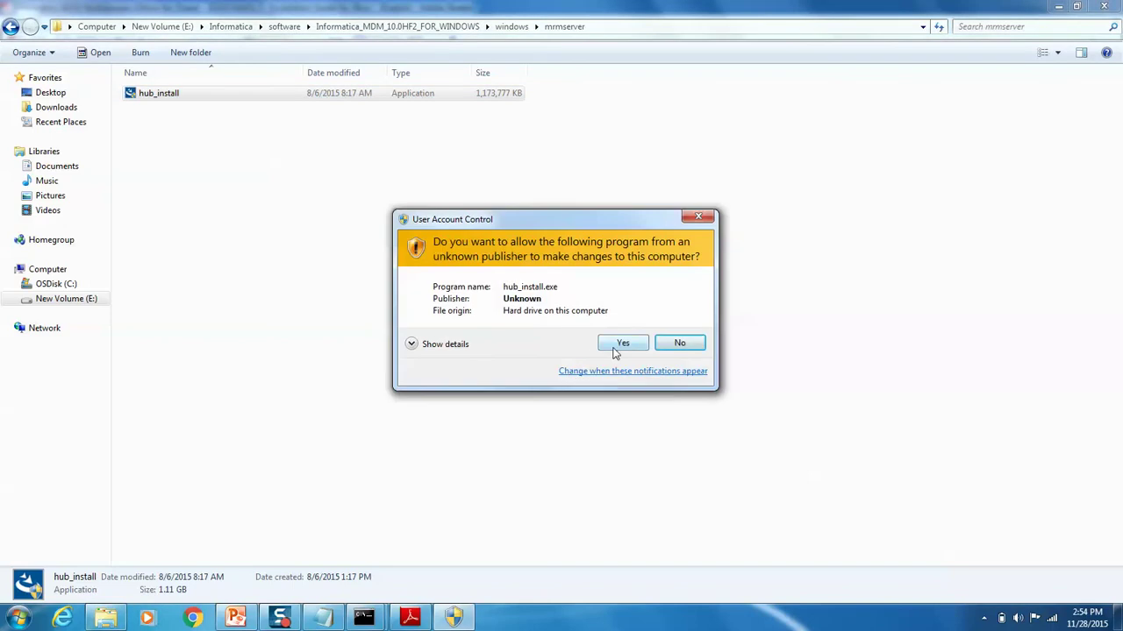
Step: Approve the UAC prompt, keep English, and accept the license agreement terms
click(616, 352)
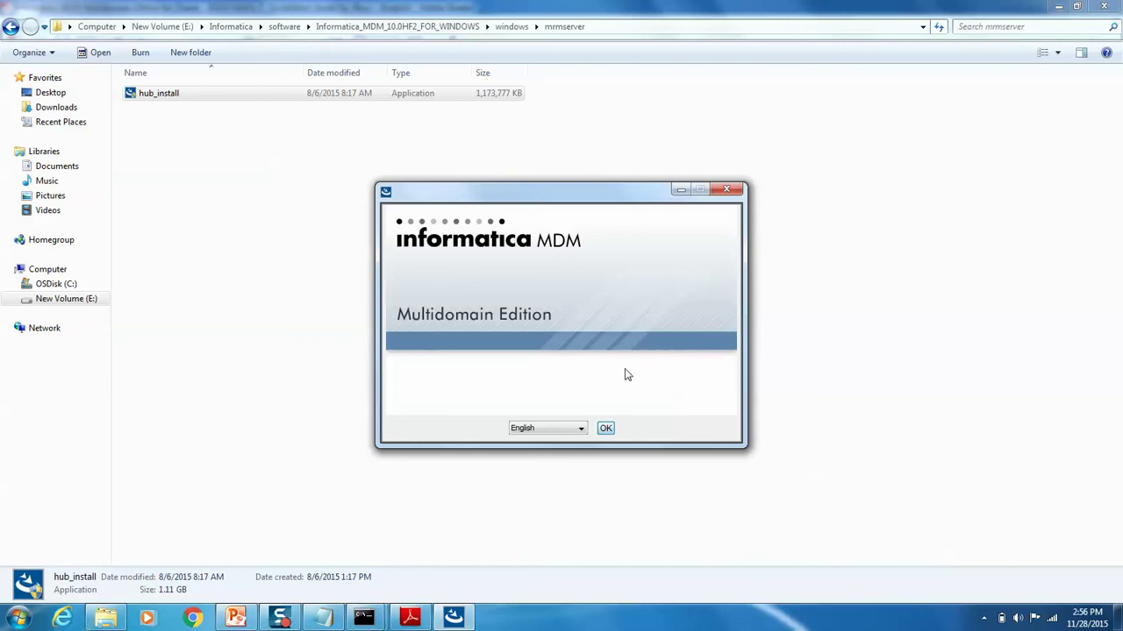
click(606, 429)
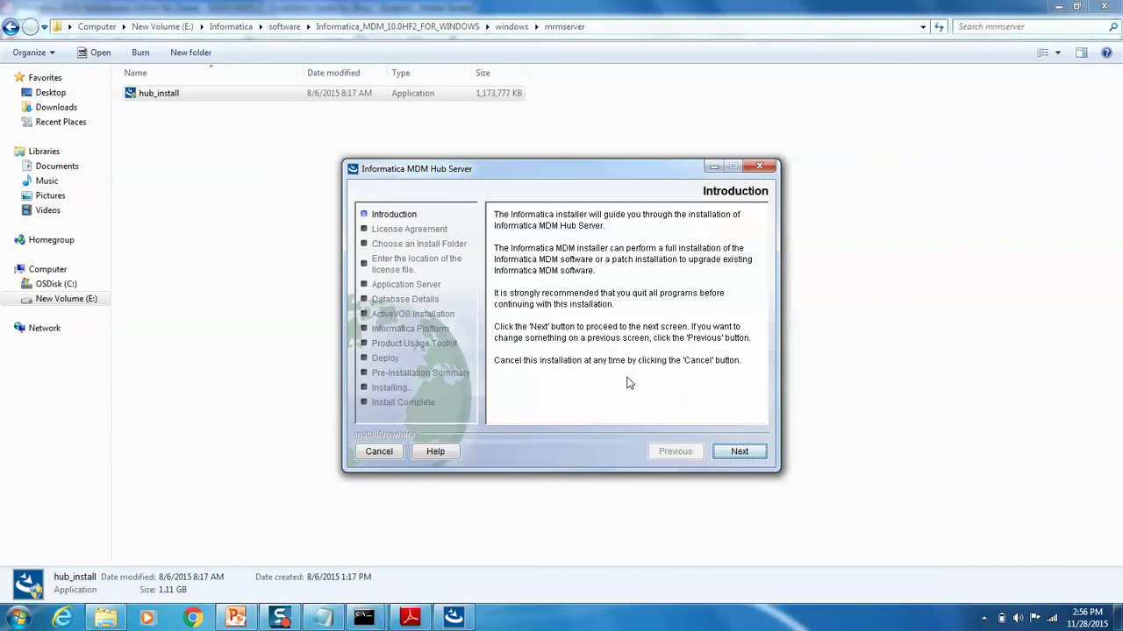
click(728, 447)
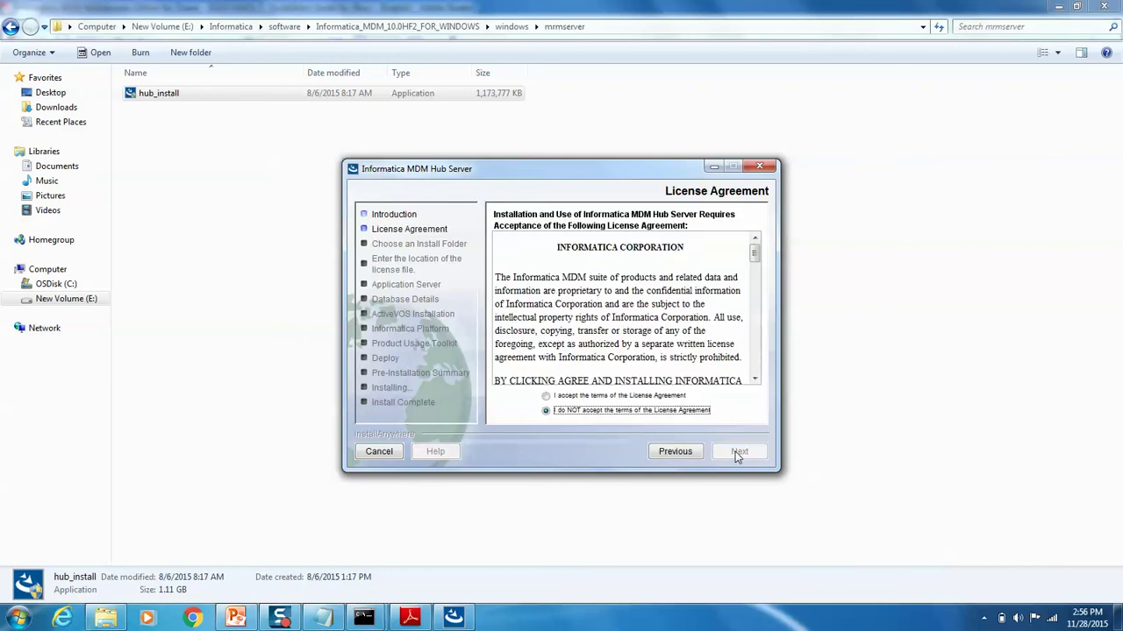
click(567, 399)
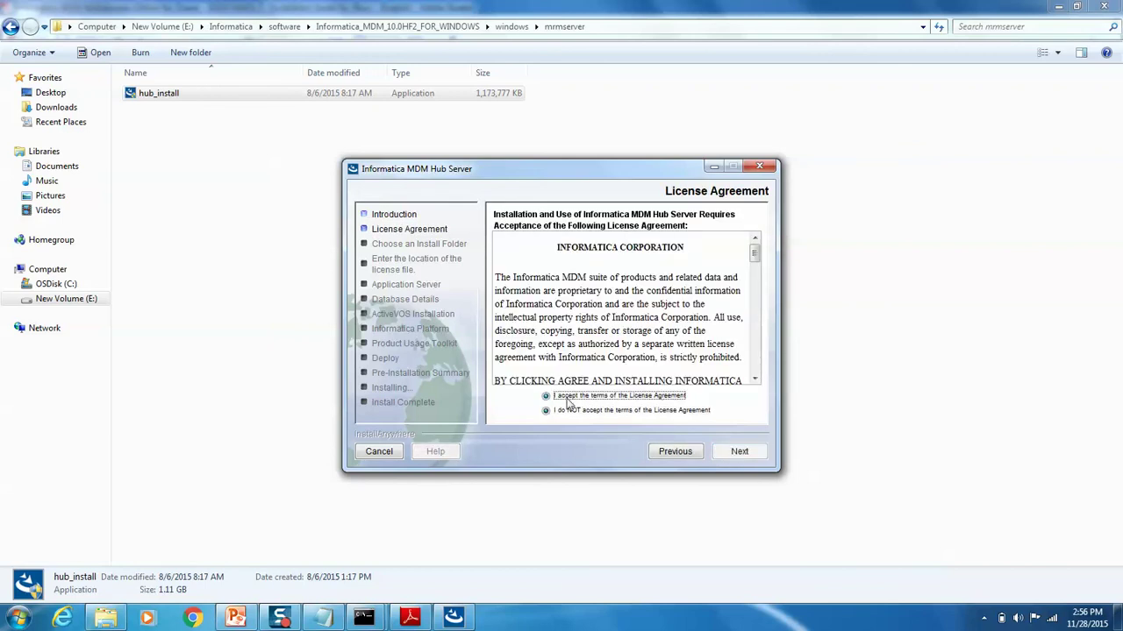
click(741, 449)
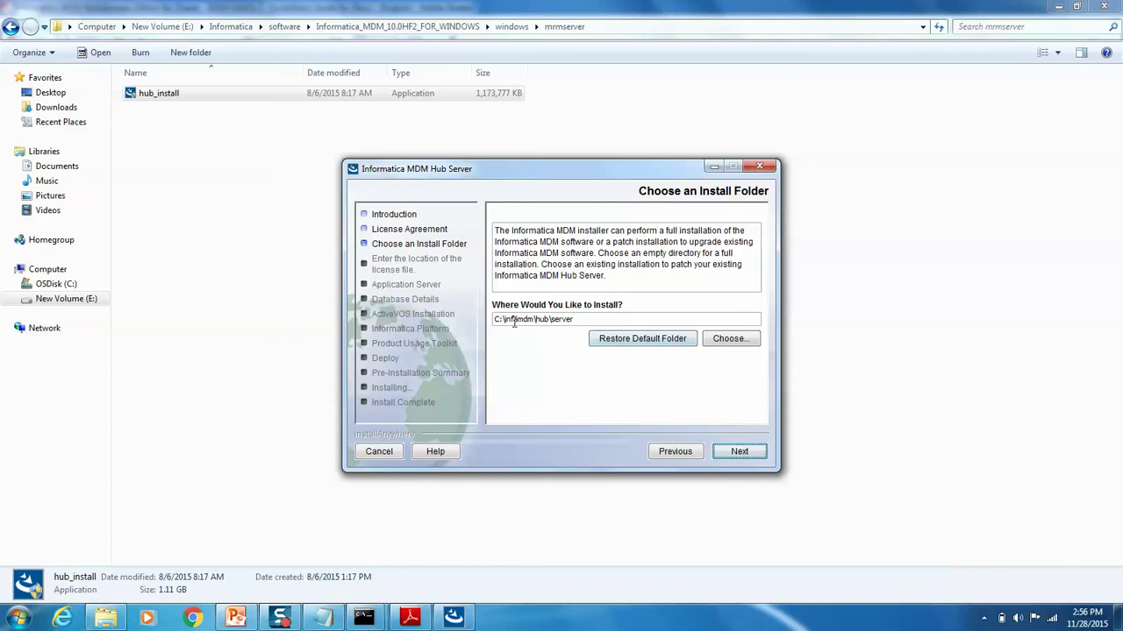
Step: Set the install folder to E:\MDM10\infamdm\hub\server with shortcuts in a new program group
drag(505, 321, 492, 323)
click(731, 341)
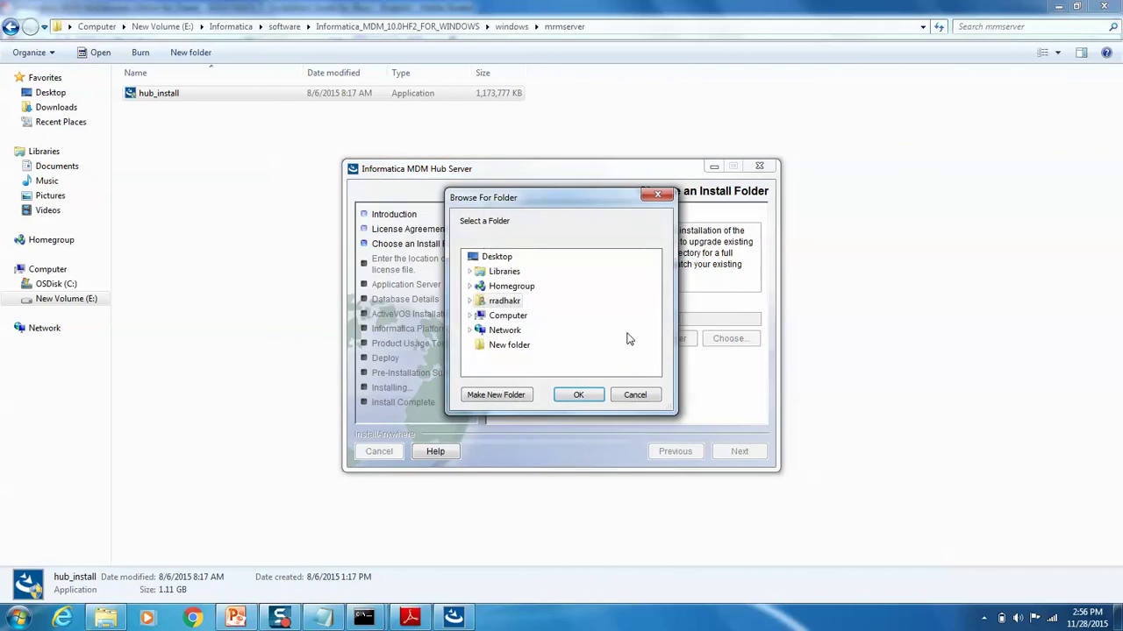
click(635, 396)
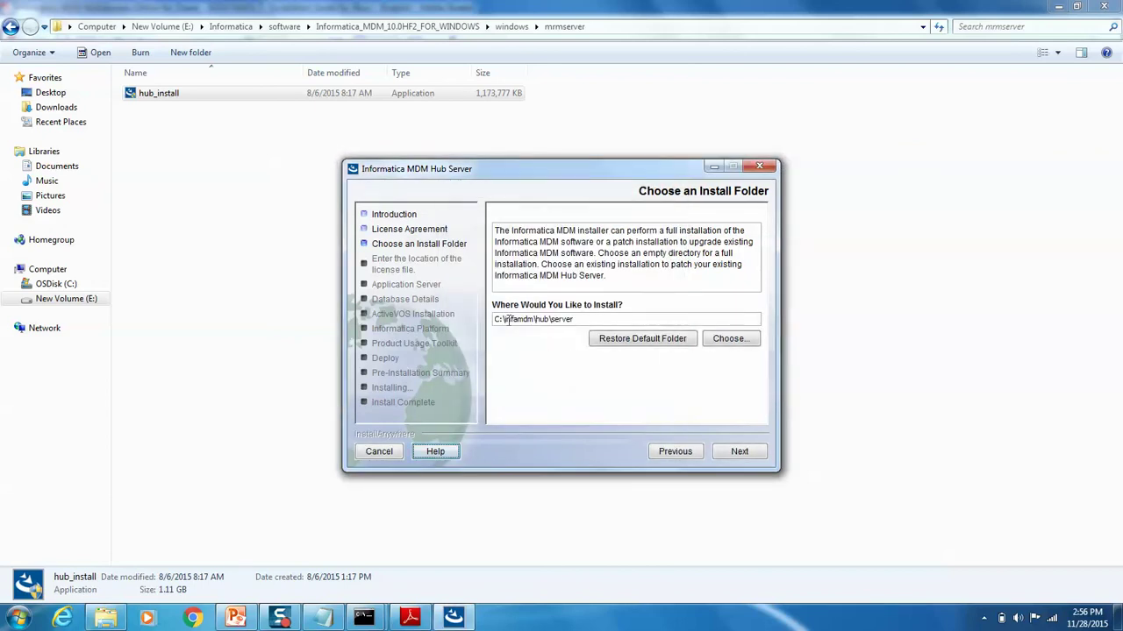
key(BackSpace)
text(E:\)
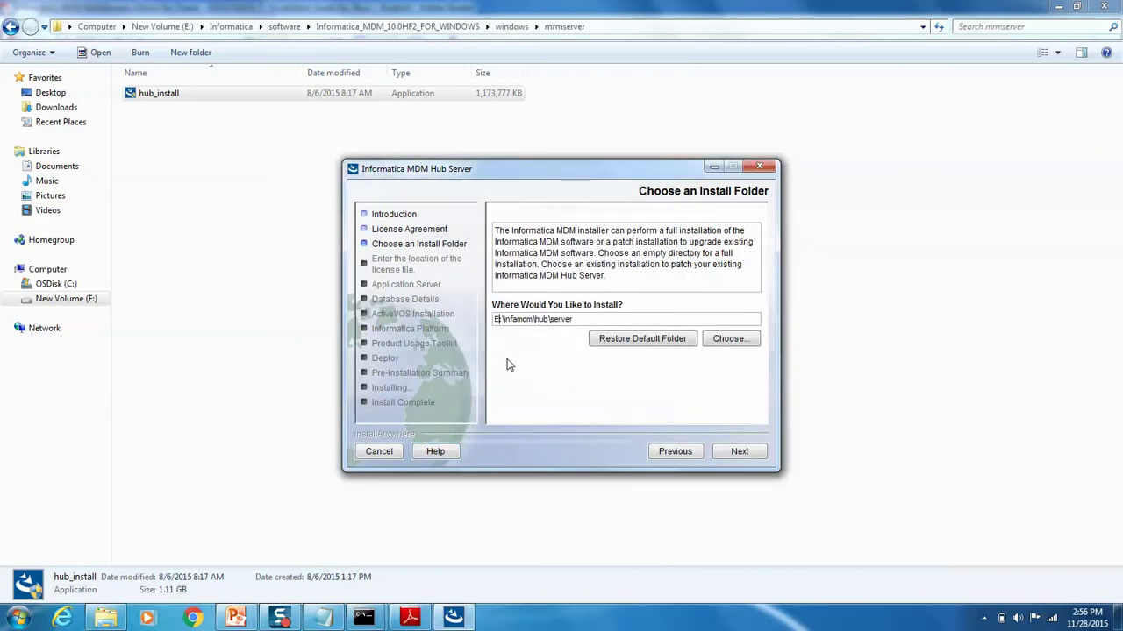
text(MDM10\)
key(shift+Home)
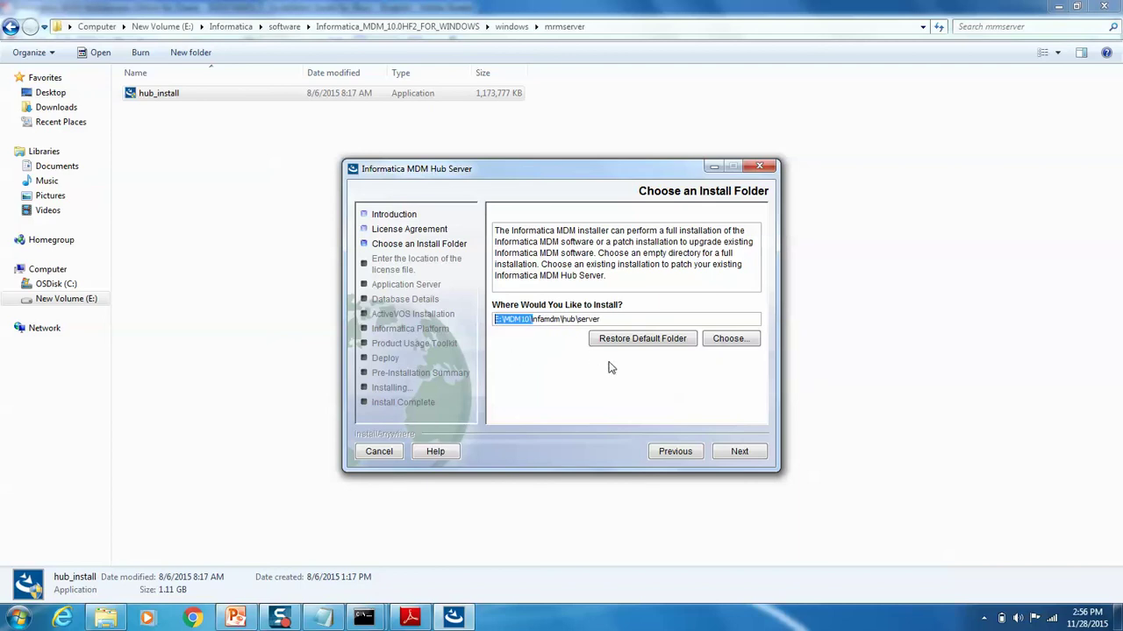
click(737, 453)
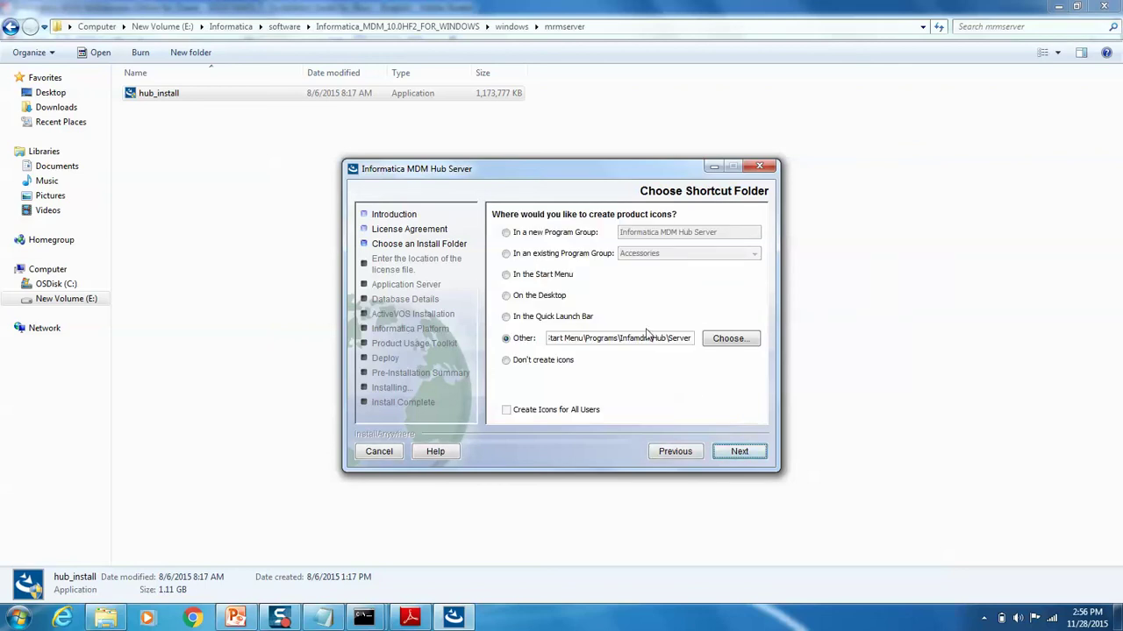
click(544, 235)
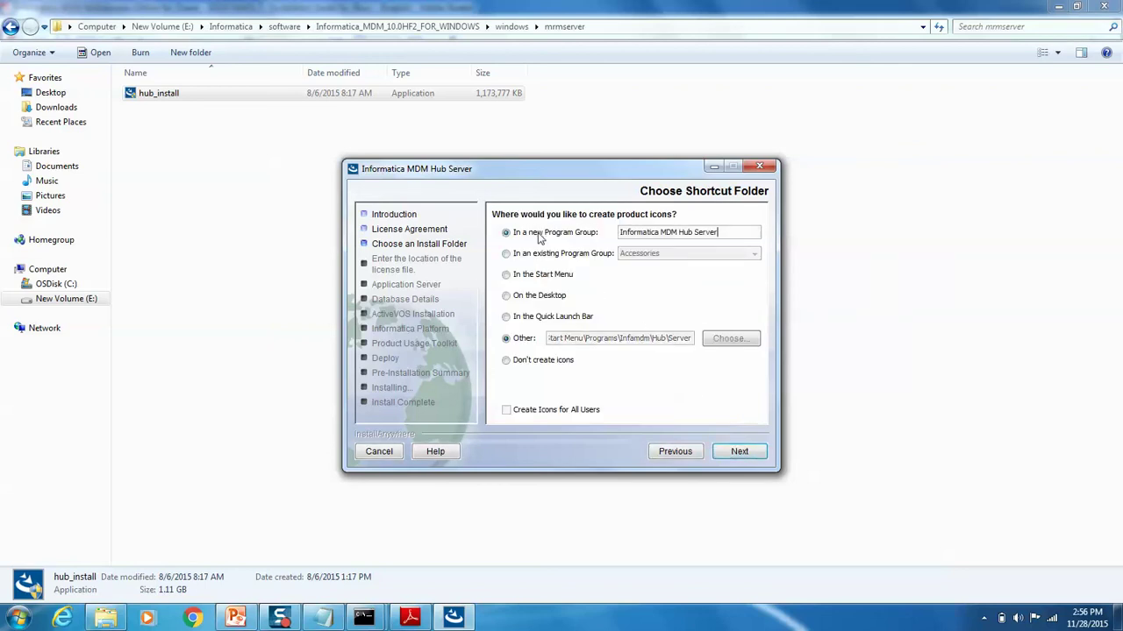
click(737, 453)
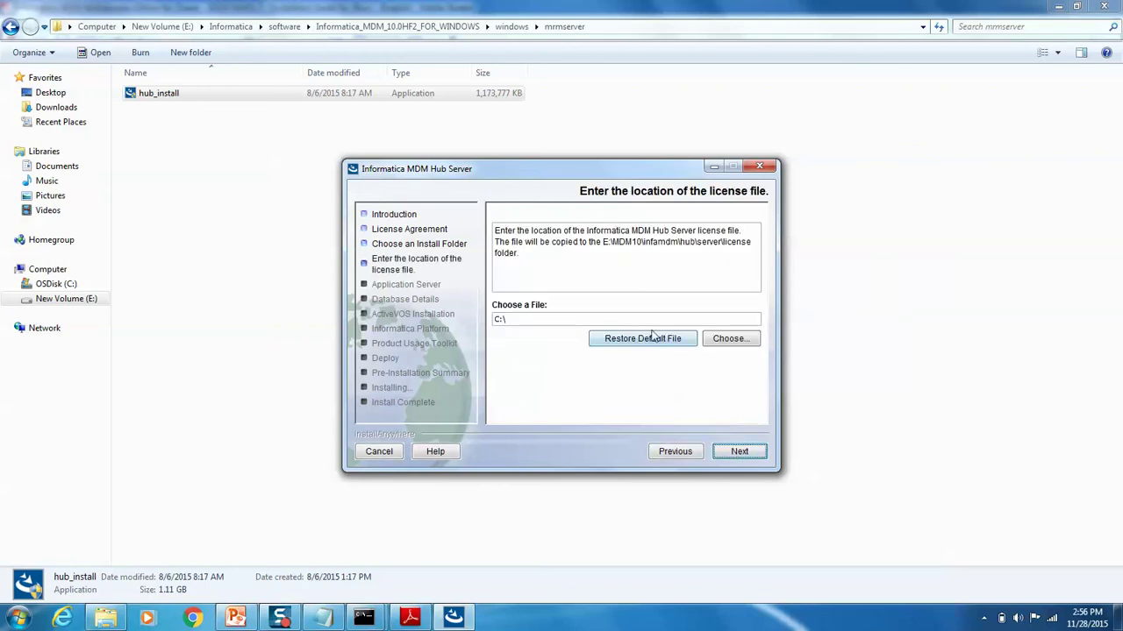
Step: Use E:\Informatica\software\license\siperian.license as the license file and keep JBoss as application server
click(721, 342)
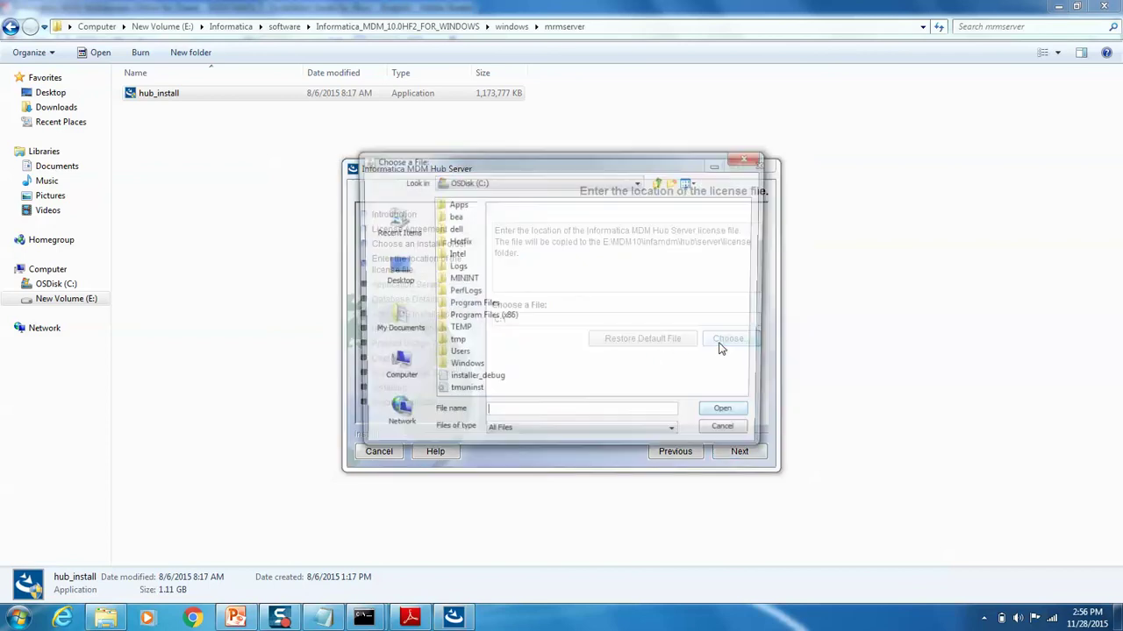
click(572, 181)
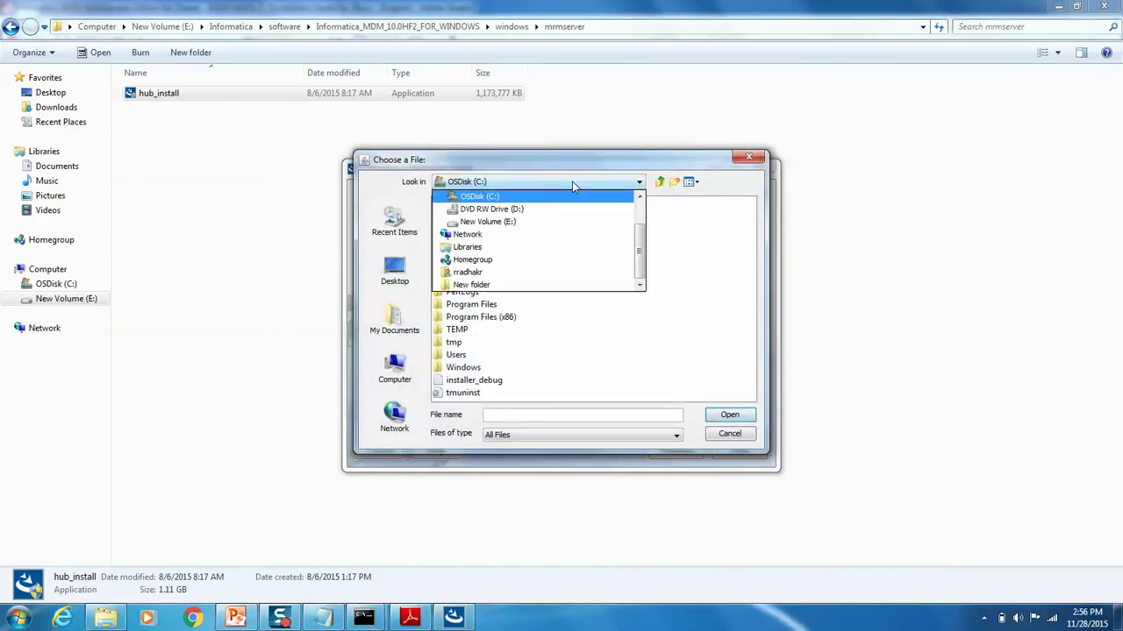
click(487, 221)
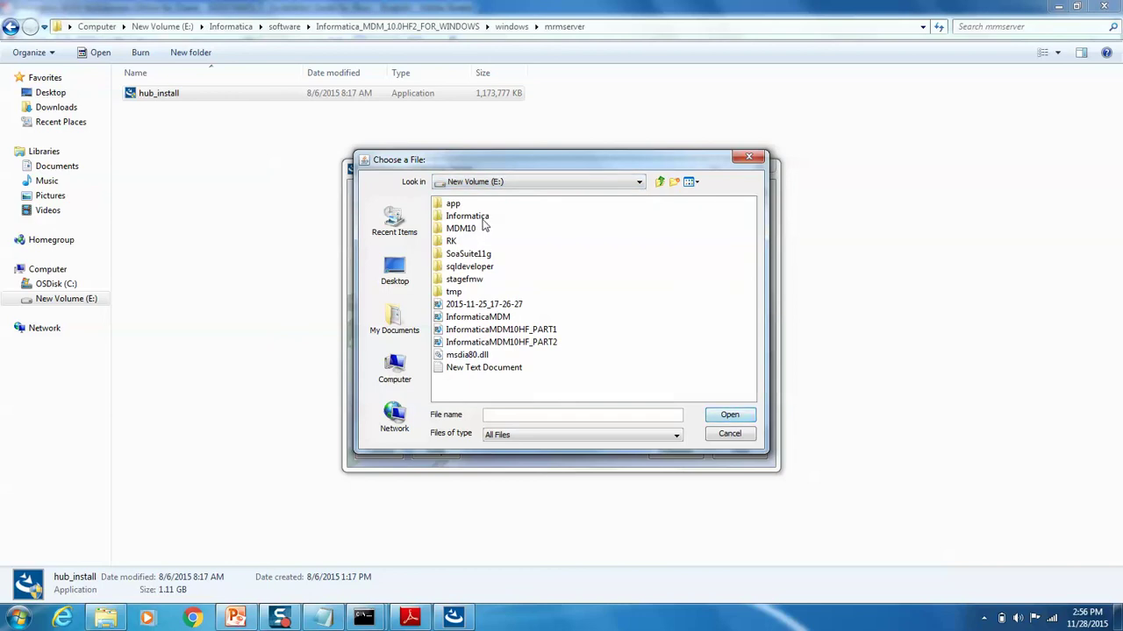
double_click(482, 217)
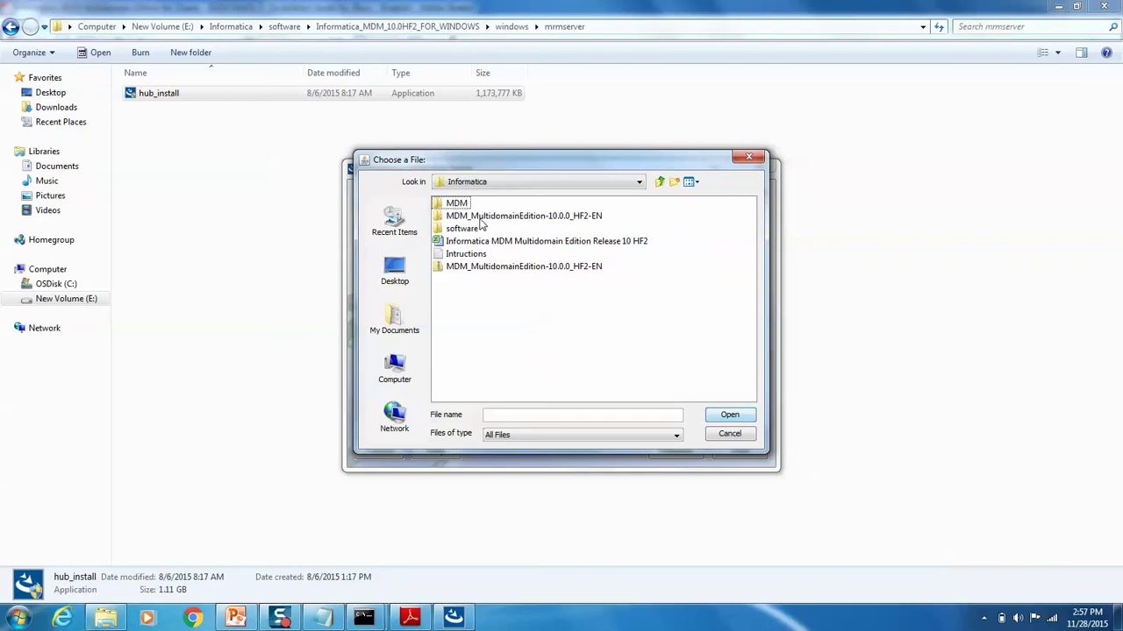
double_click(463, 229)
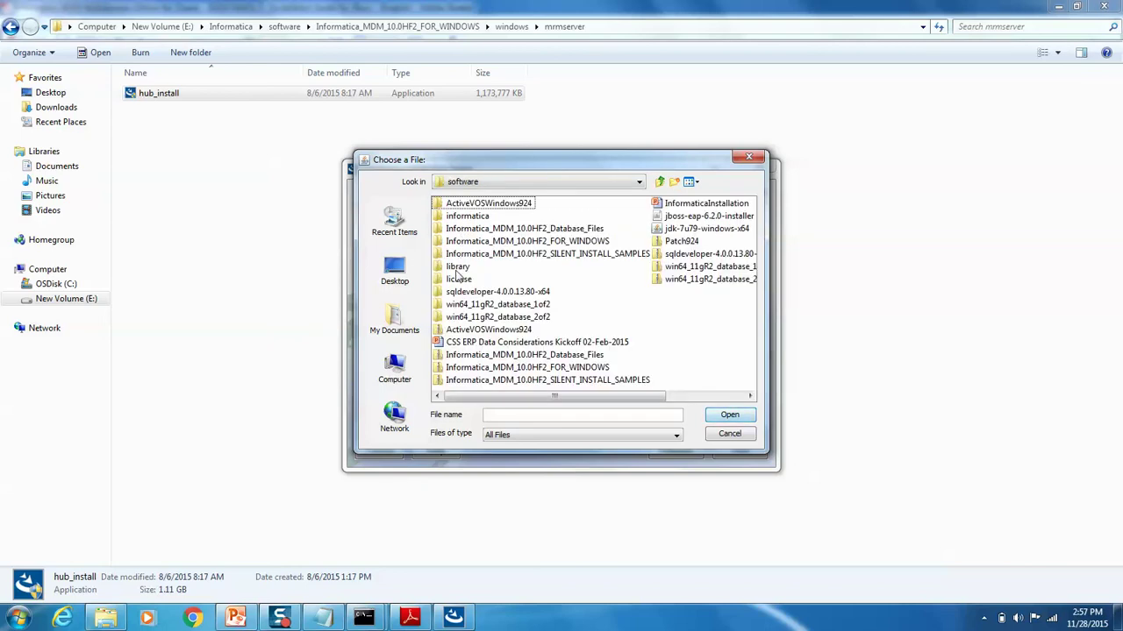
double_click(458, 279)
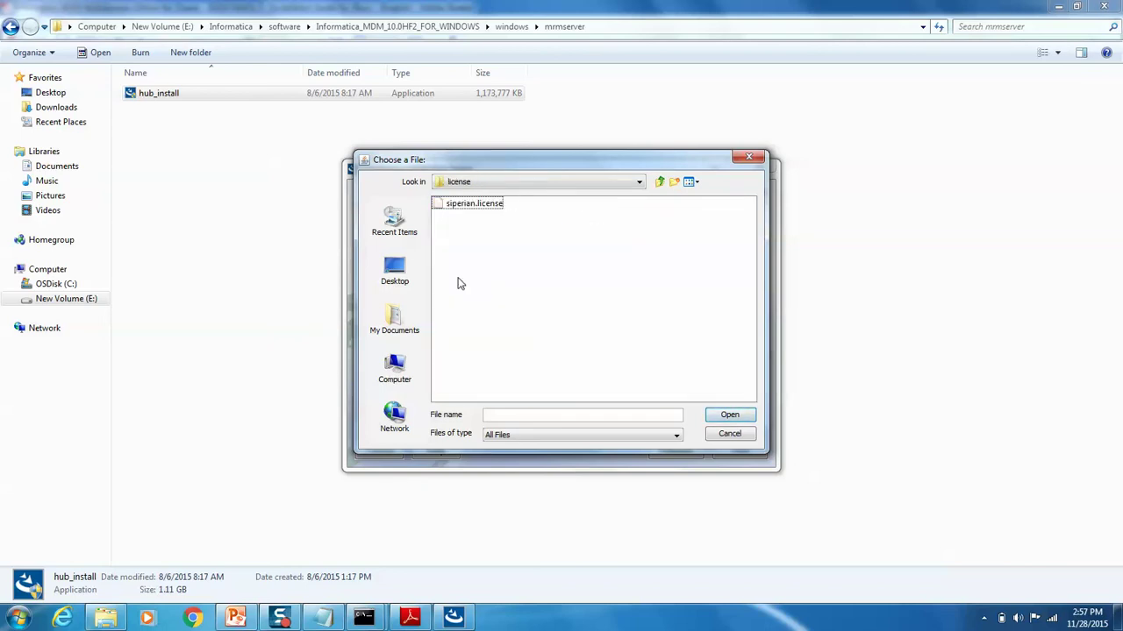
double_click(474, 204)
click(726, 456)
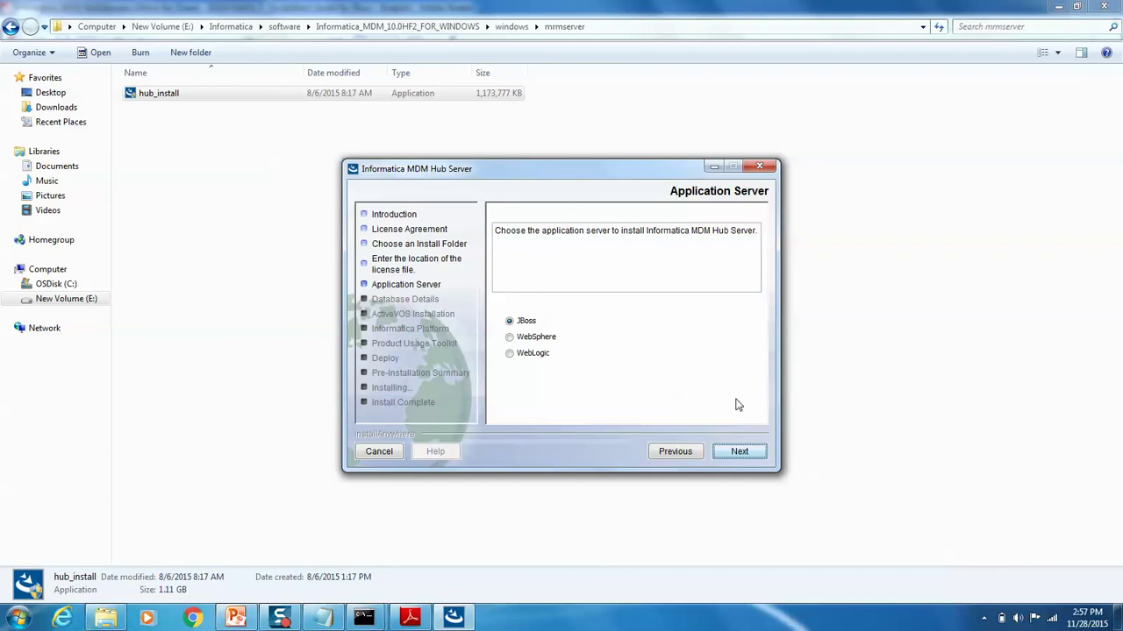
click(741, 449)
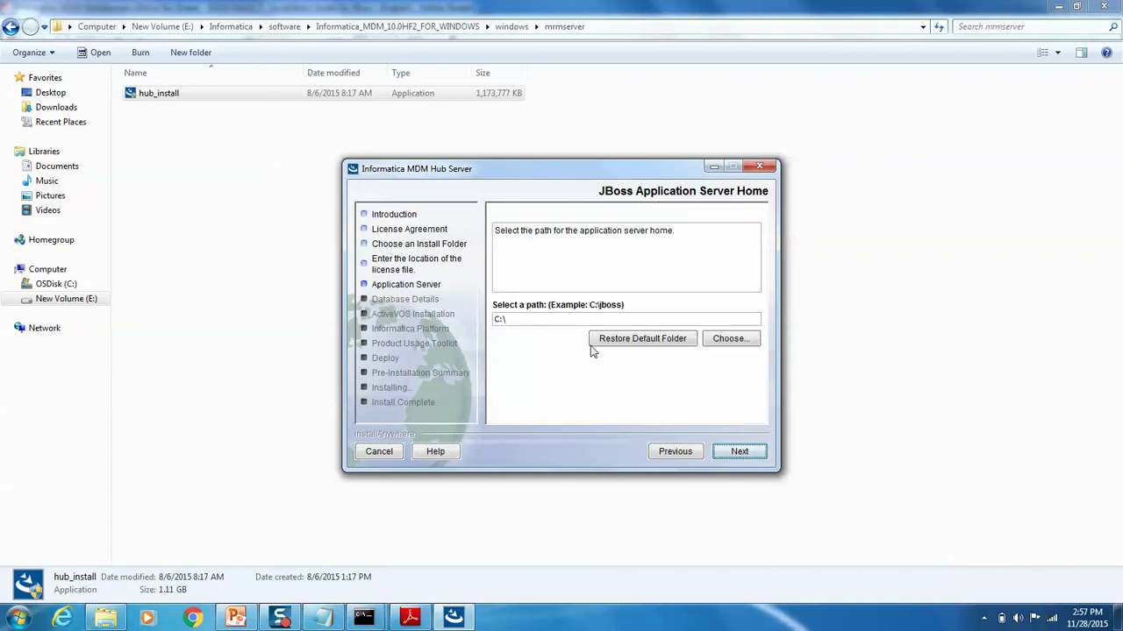
click(718, 340)
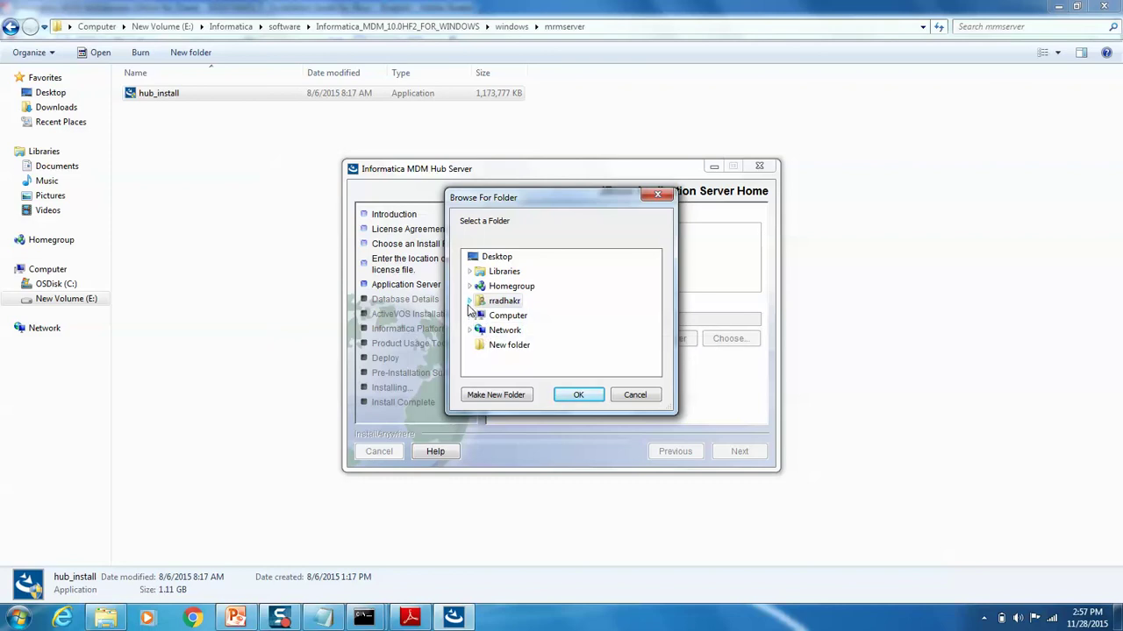
Step: Choose E:\MDM10\jboss-eap-6.2 as the JBoss home folder and continue to the ports page
click(470, 301)
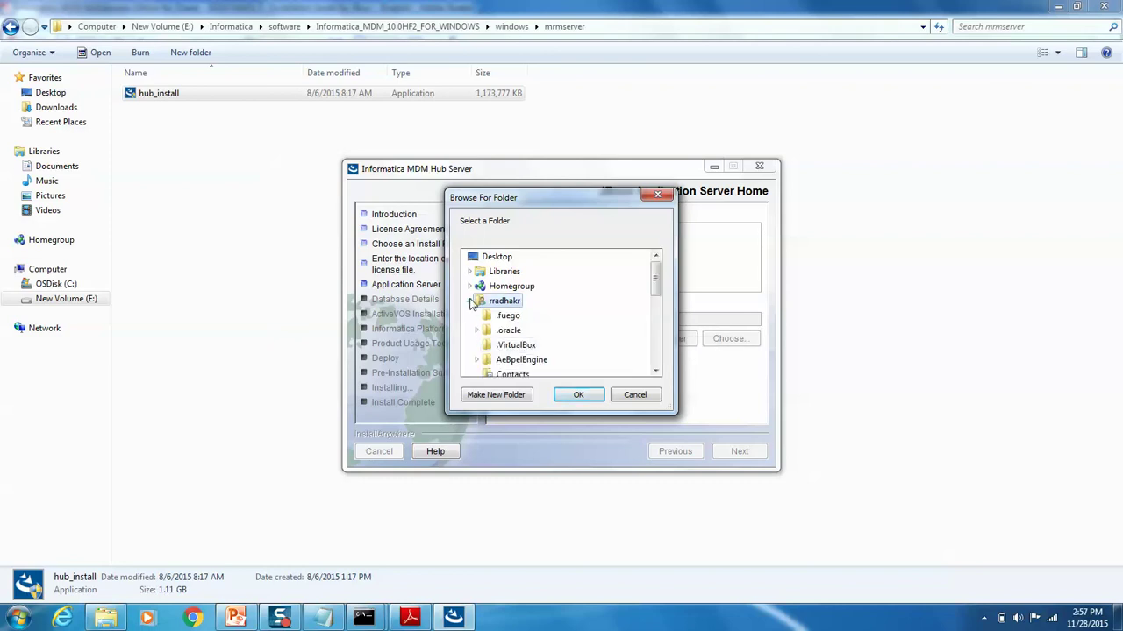
click(470, 302)
click(479, 316)
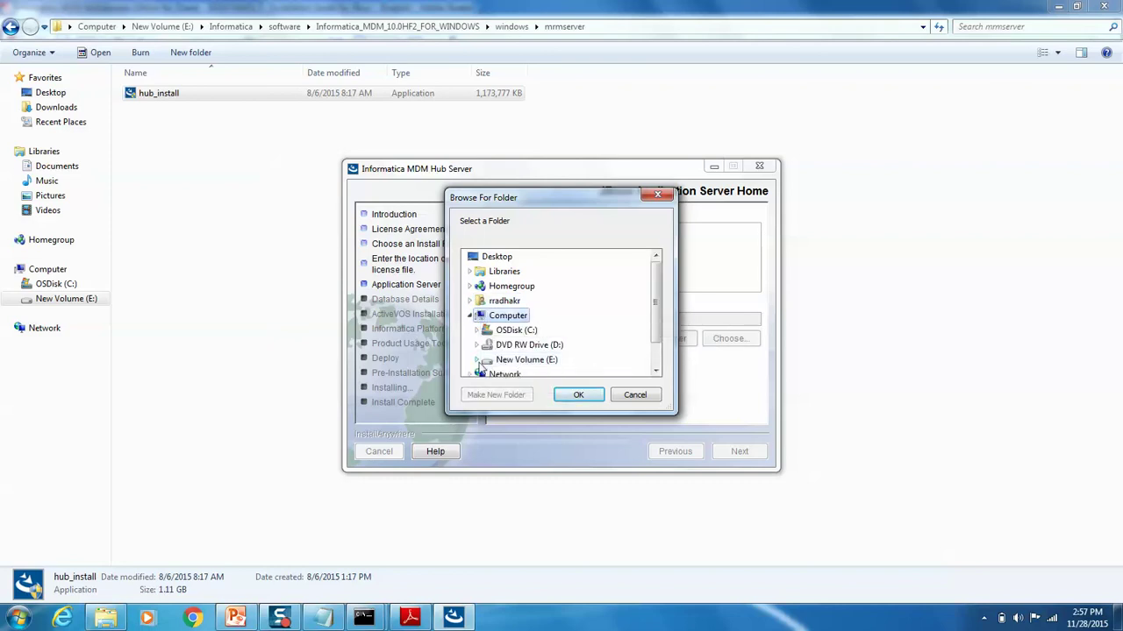
click(476, 360)
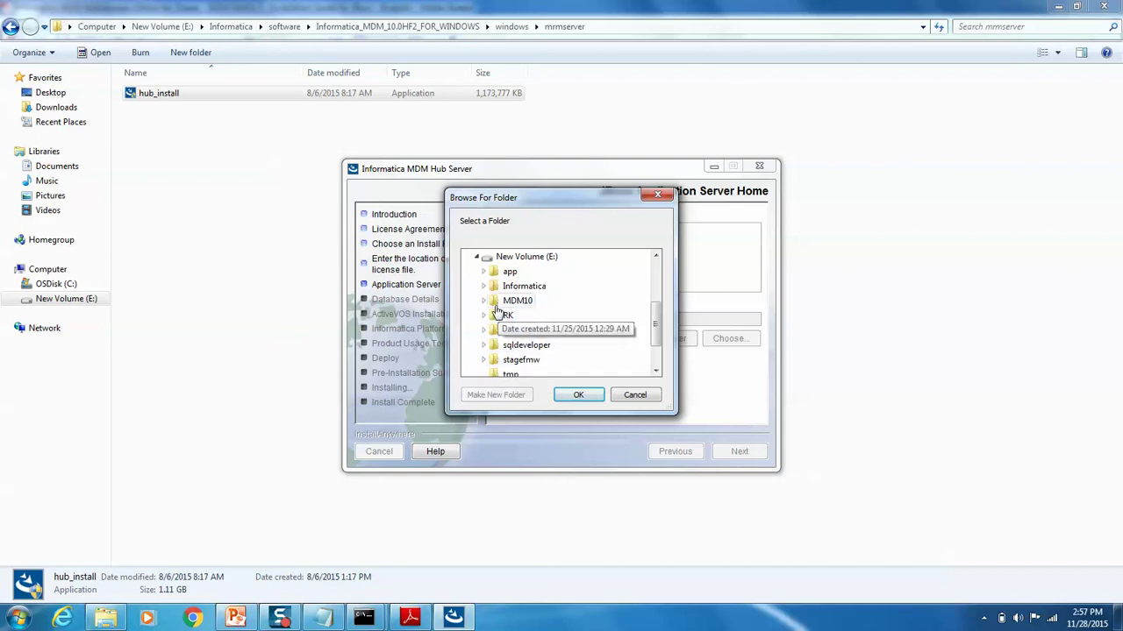
double_click(504, 301)
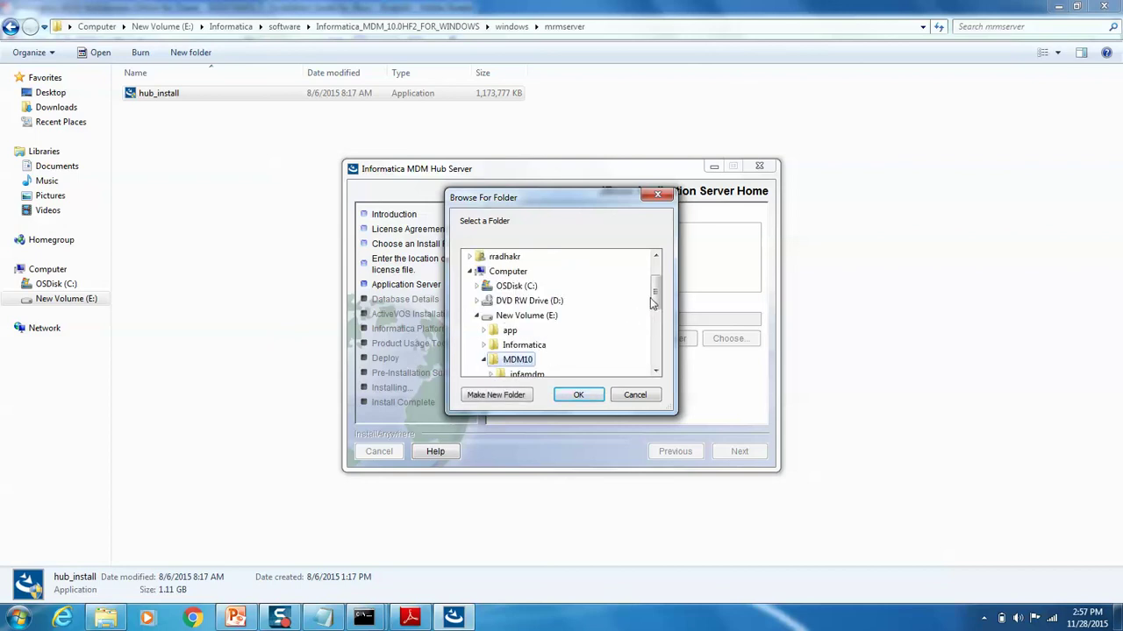
scroll(653, 306, down, 1)
click(550, 361)
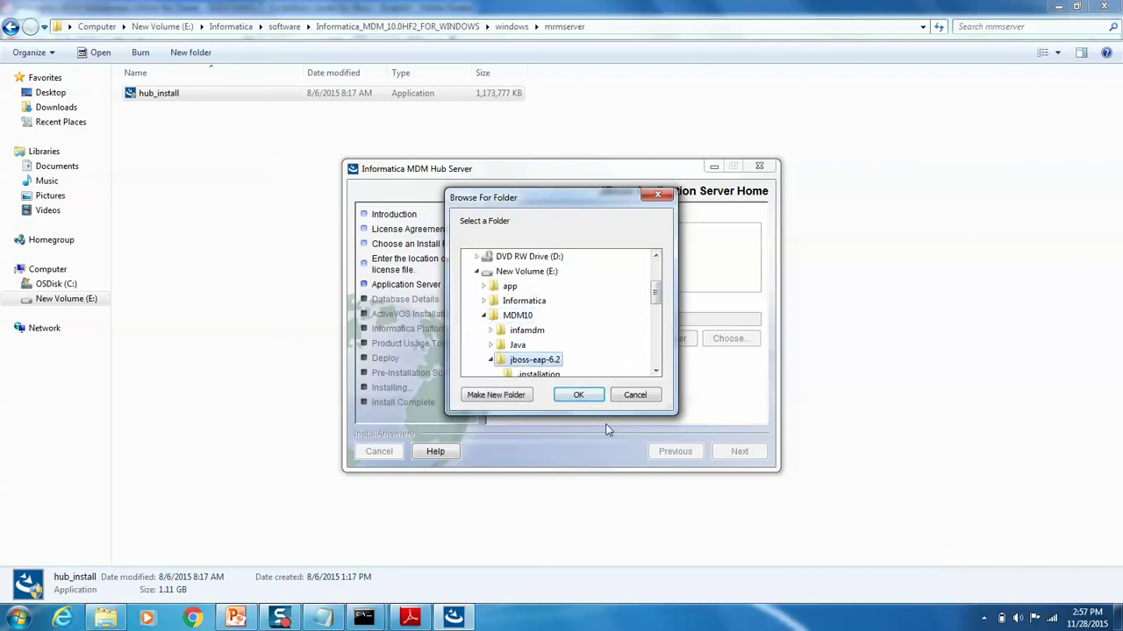
click(578, 395)
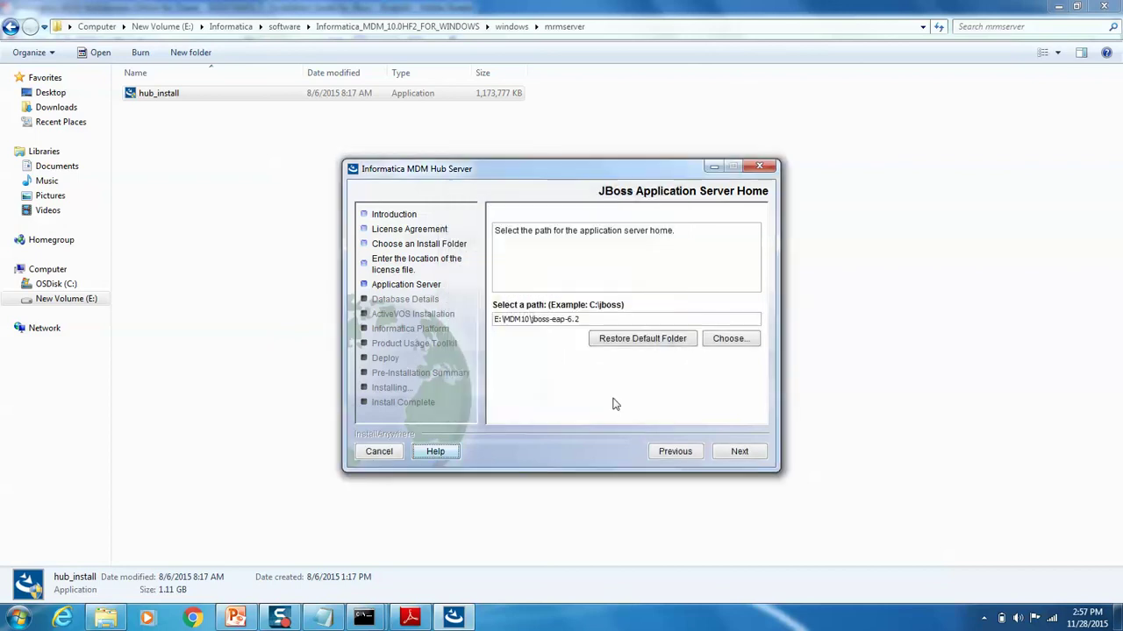
click(735, 451)
Step: Keep the standalone configuration, default JBoss ports 4447 and 9999, and Oracle 11g R2
click(735, 451)
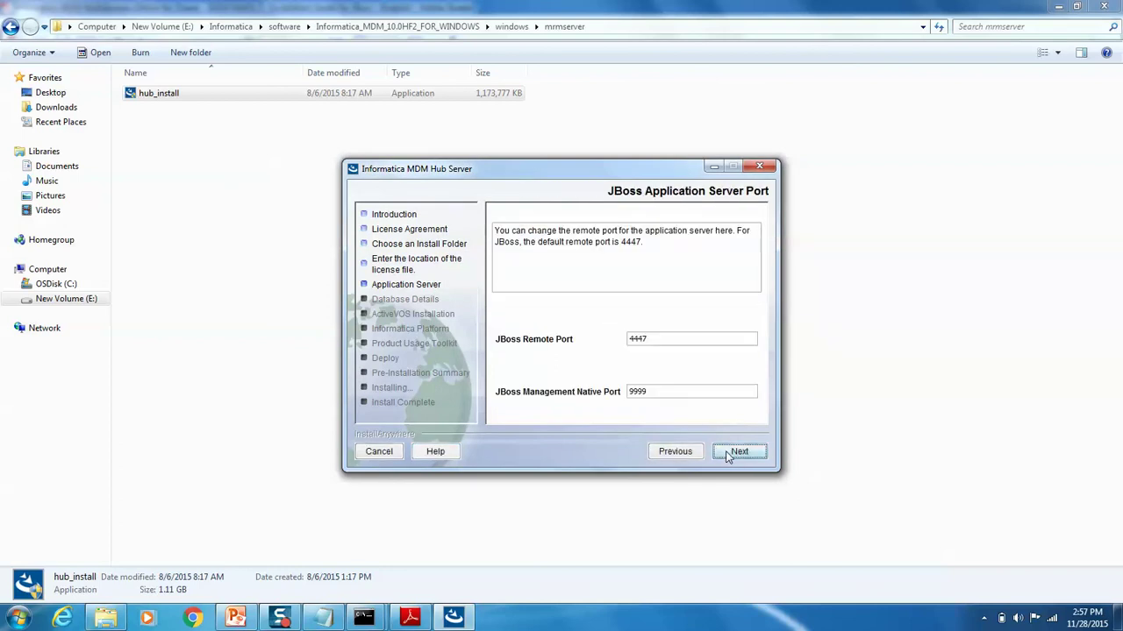
click(721, 450)
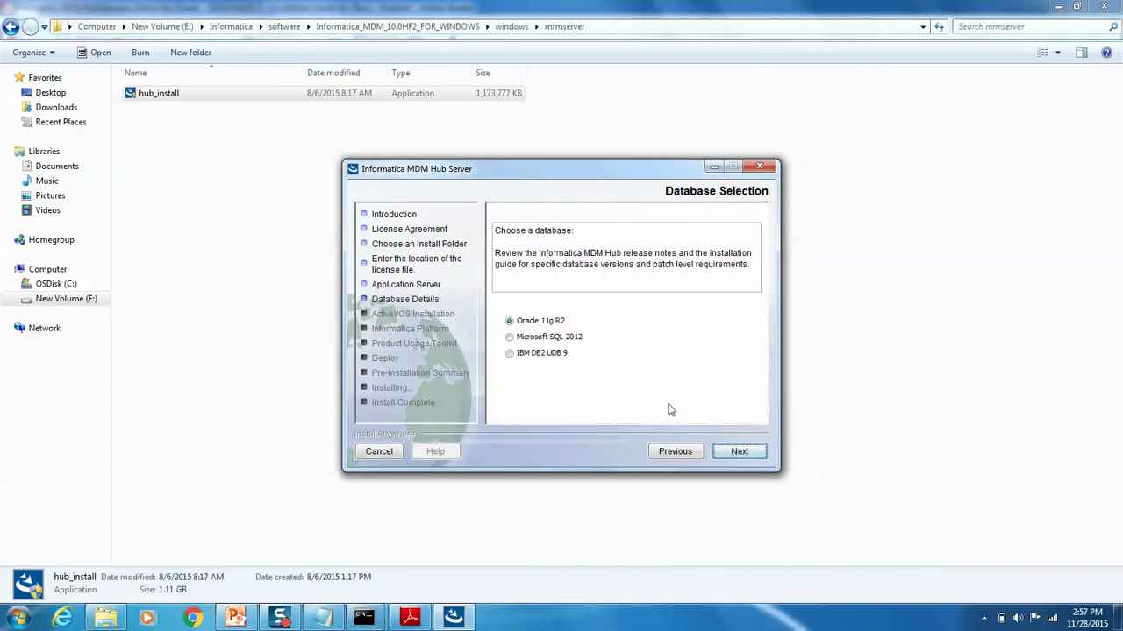
click(737, 454)
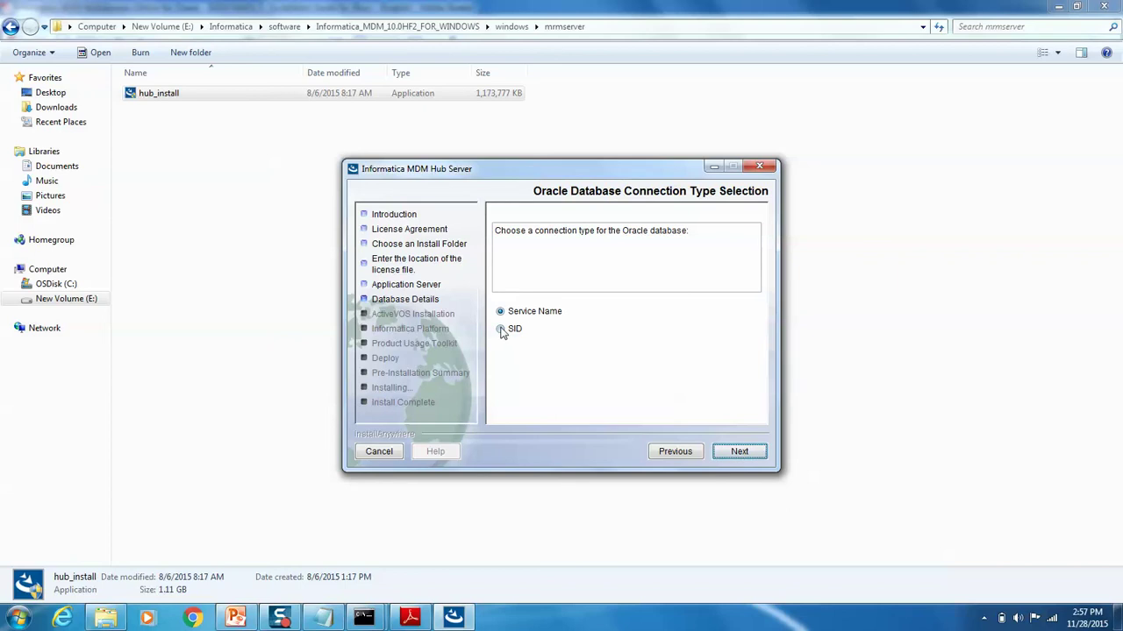
Step: Connect to Oracle by SID: localhost:1521, SID mdm, schema cmx_system
click(499, 329)
click(736, 453)
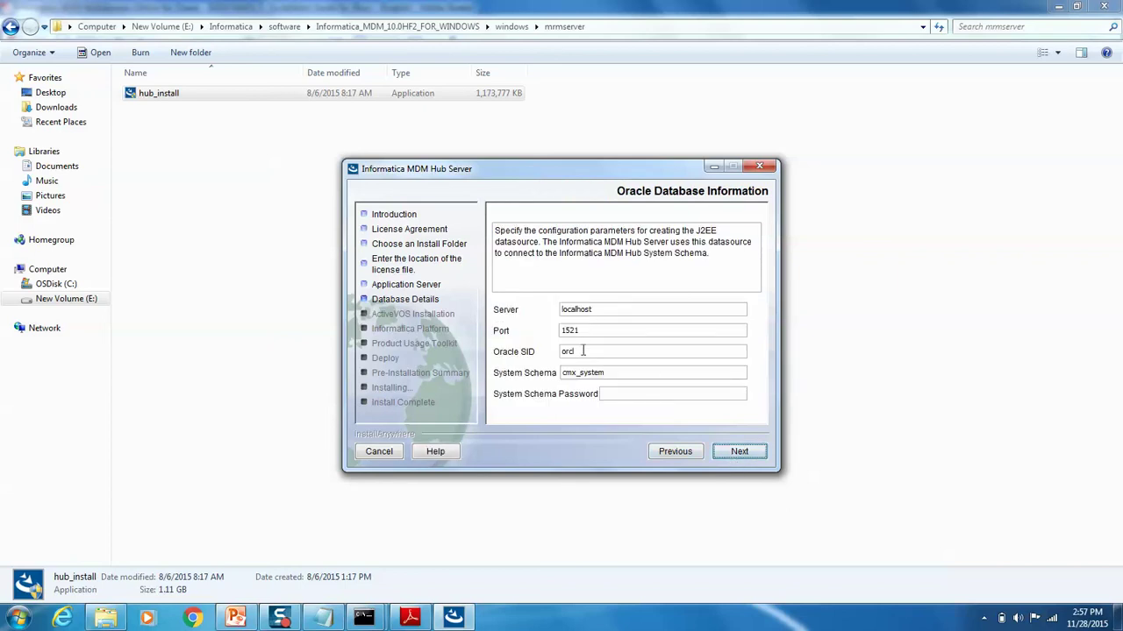
drag(583, 350, 512, 359)
click(727, 455)
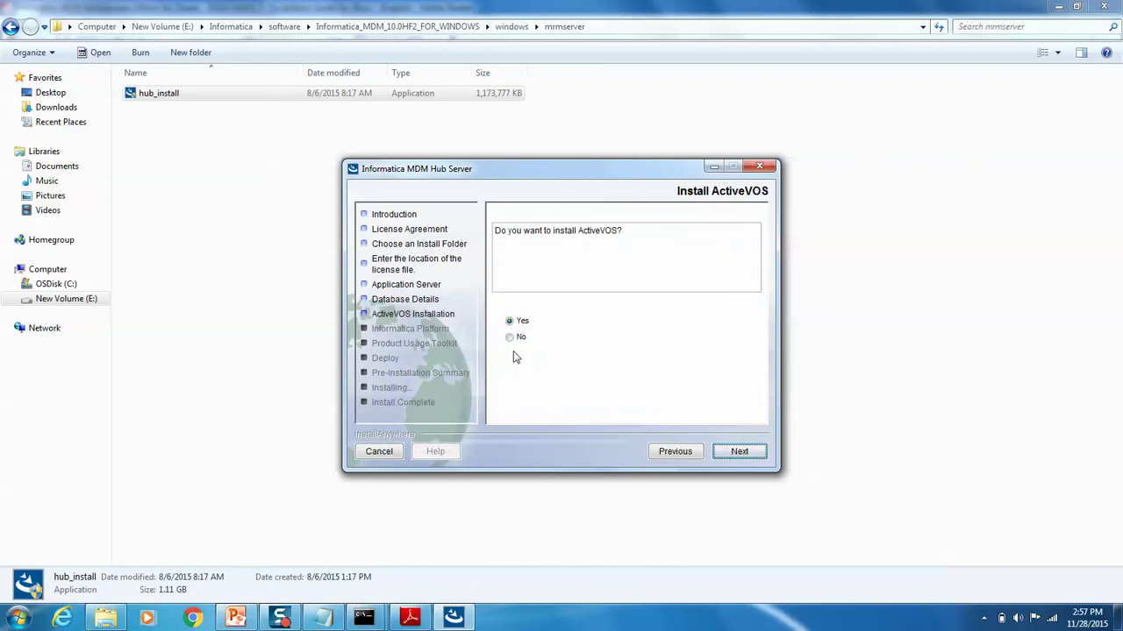
Step: Skip ActiveVOS and Informatica Platform, and keep the toolkit settings and postInstallSetup script run
click(510, 339)
click(740, 453)
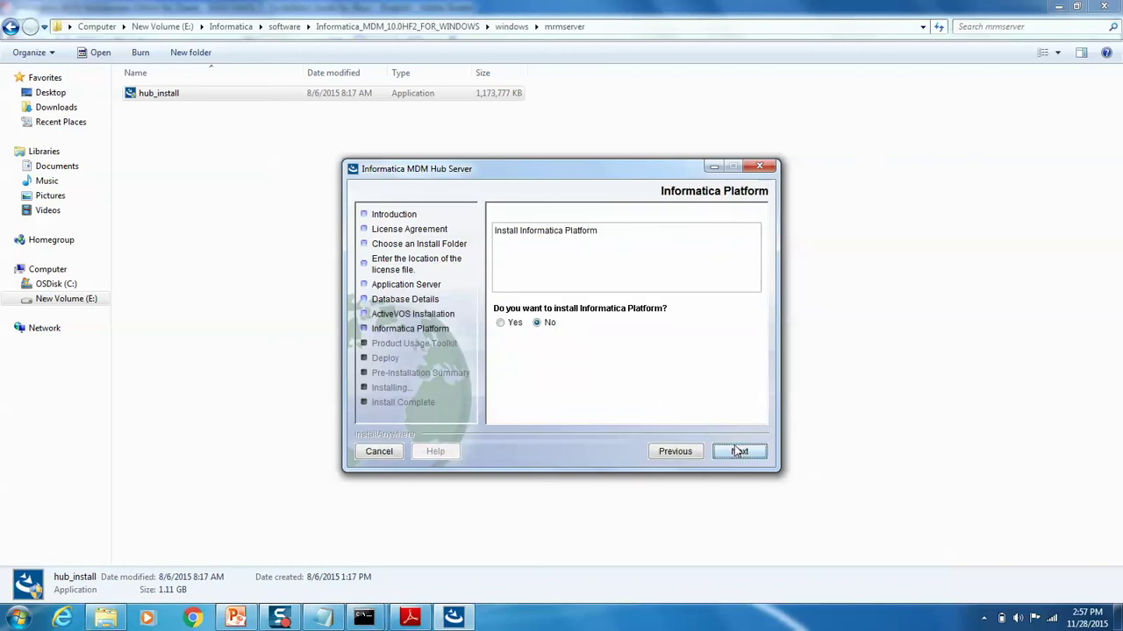
click(743, 453)
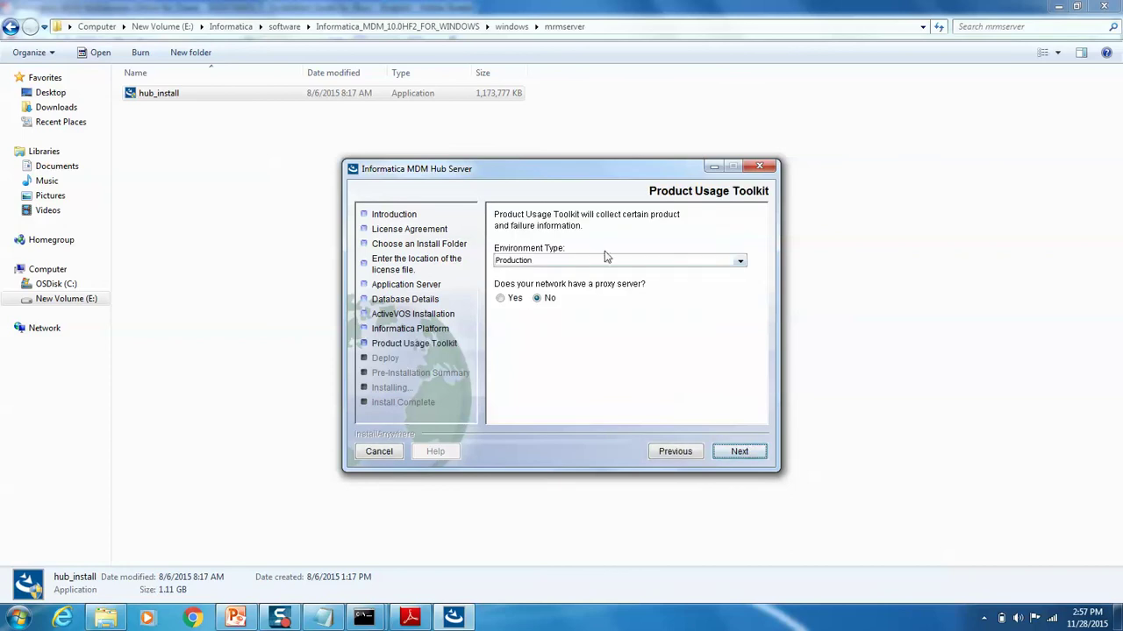
click(735, 452)
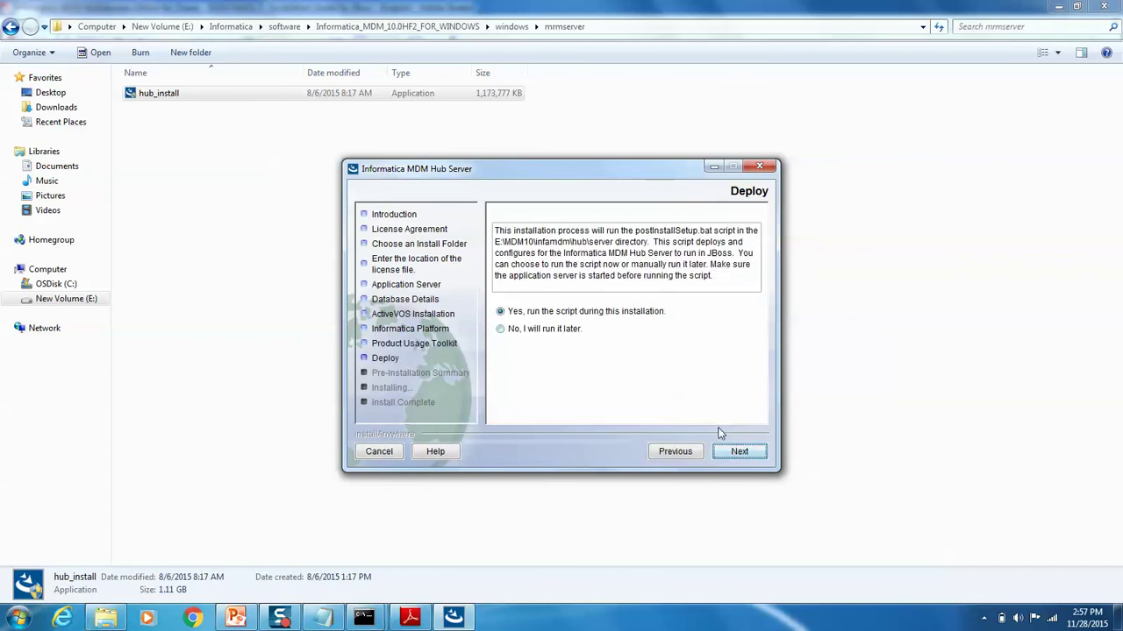
click(726, 453)
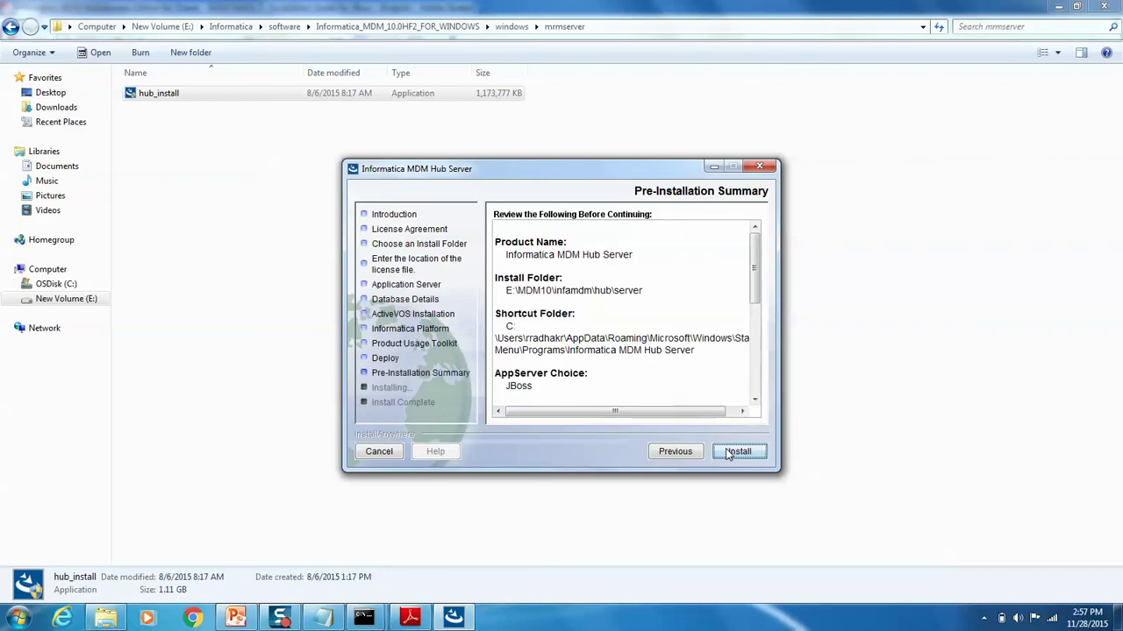
Step: Install the Hub Server to E:\MDM10\infamdm\hub\server and exit the installer when complete
click(726, 452)
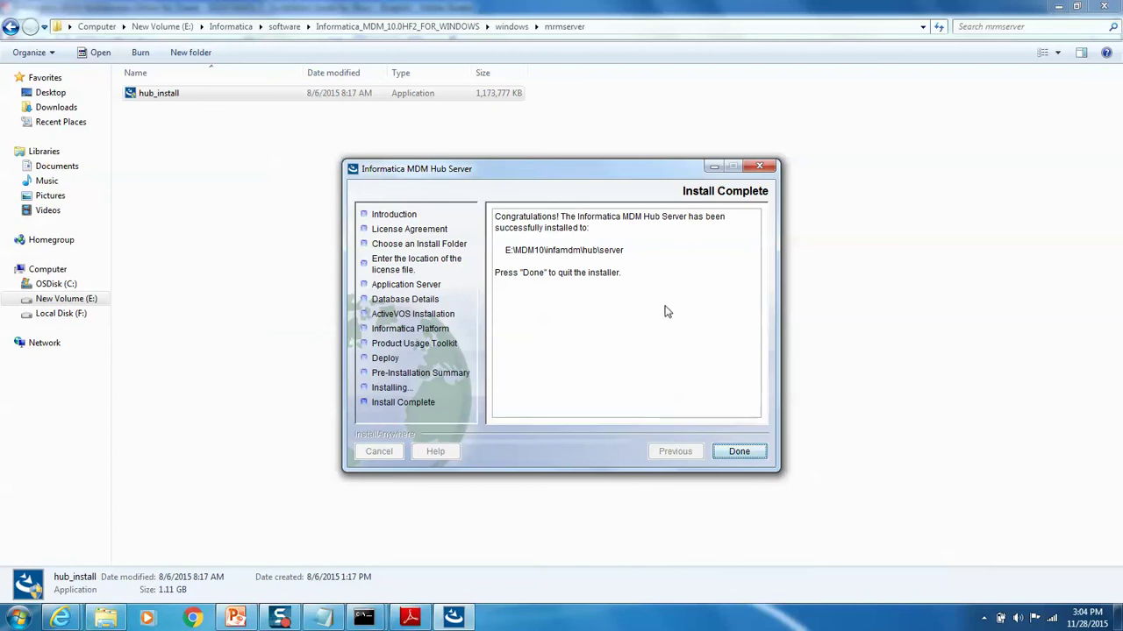
click(735, 453)
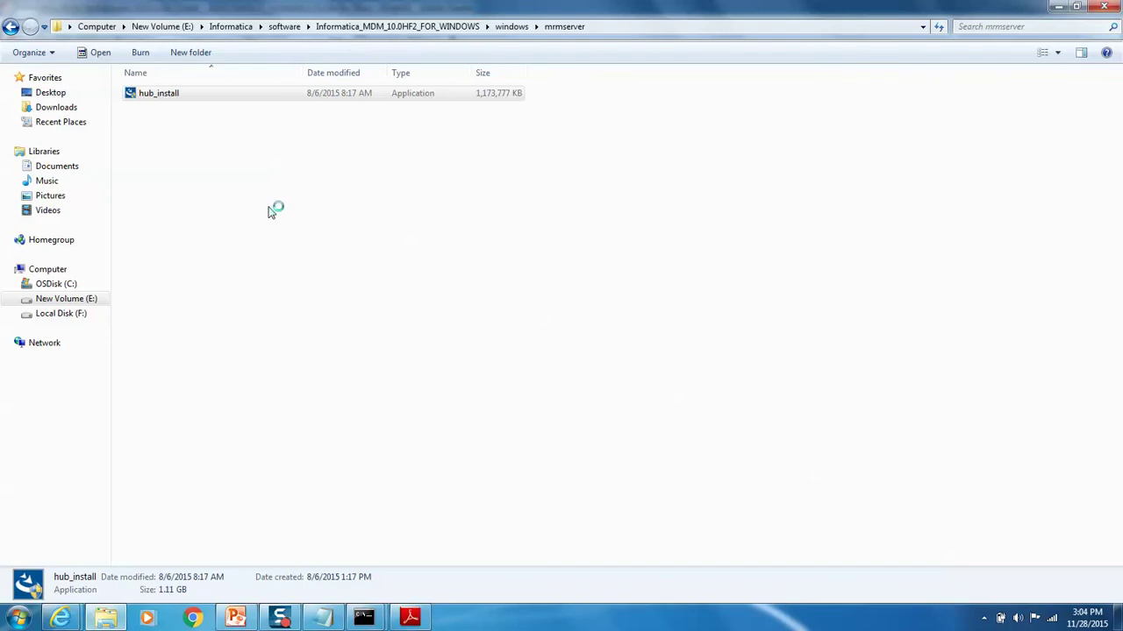
Step: Browse from drive E: through MDM10\infamdm\hub\server\logs and right-click the postInstallSetup log
click(231, 26)
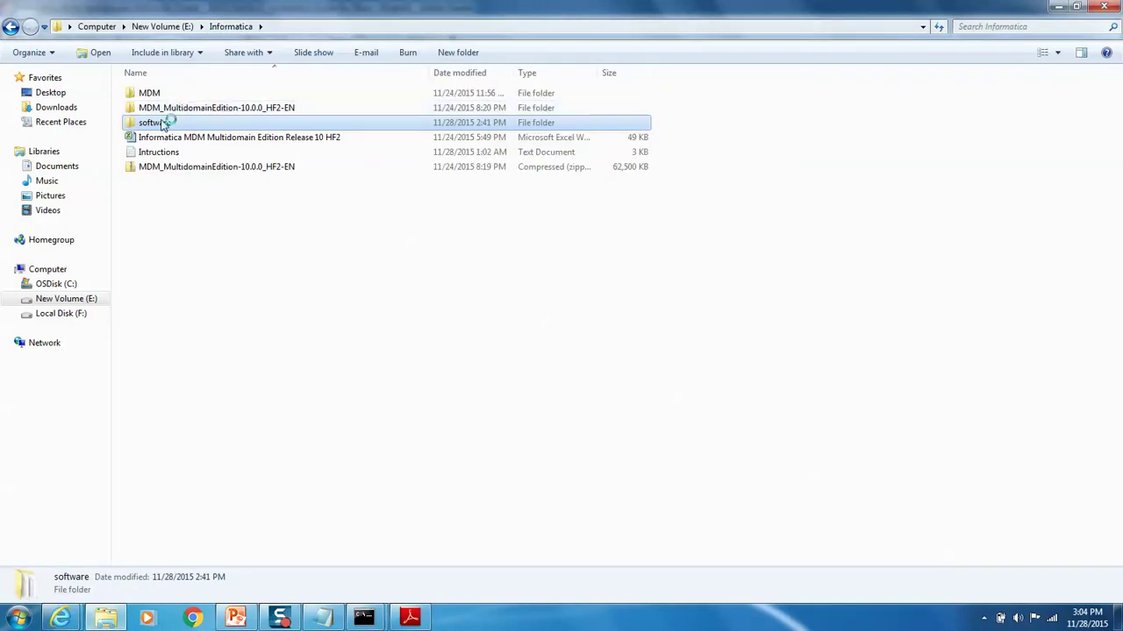
double_click(156, 96)
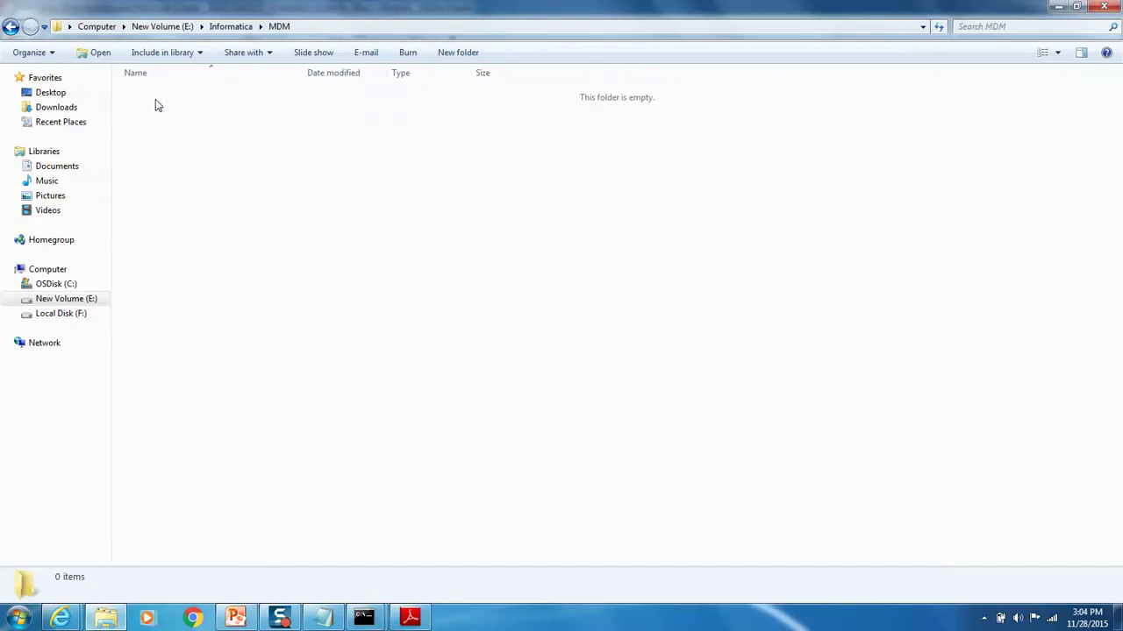
click(230, 27)
click(163, 27)
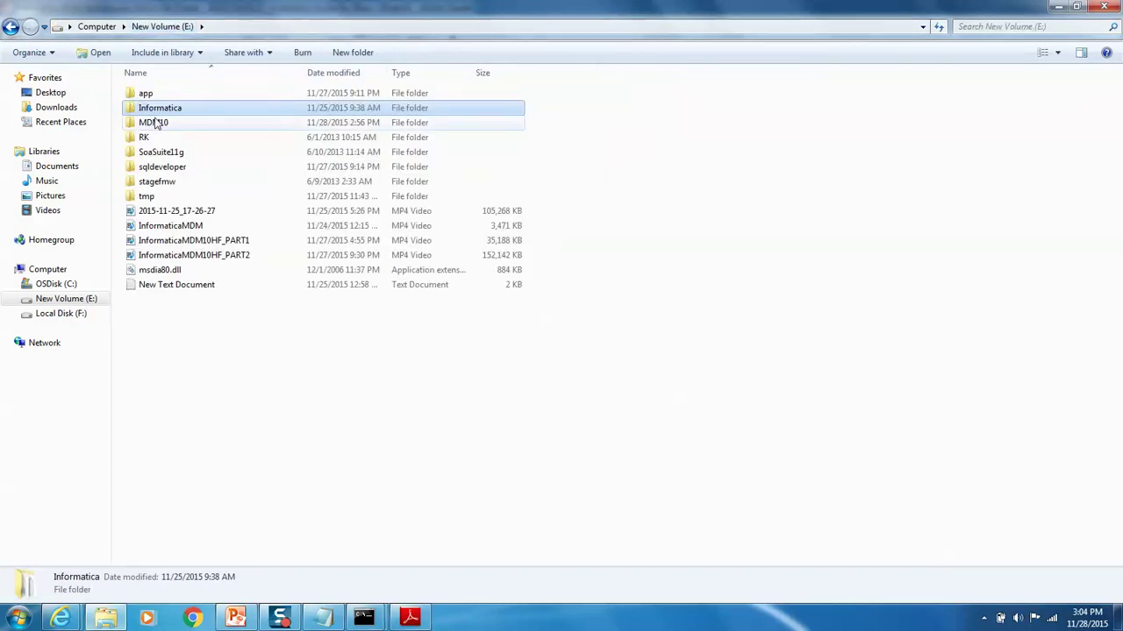
double_click(155, 123)
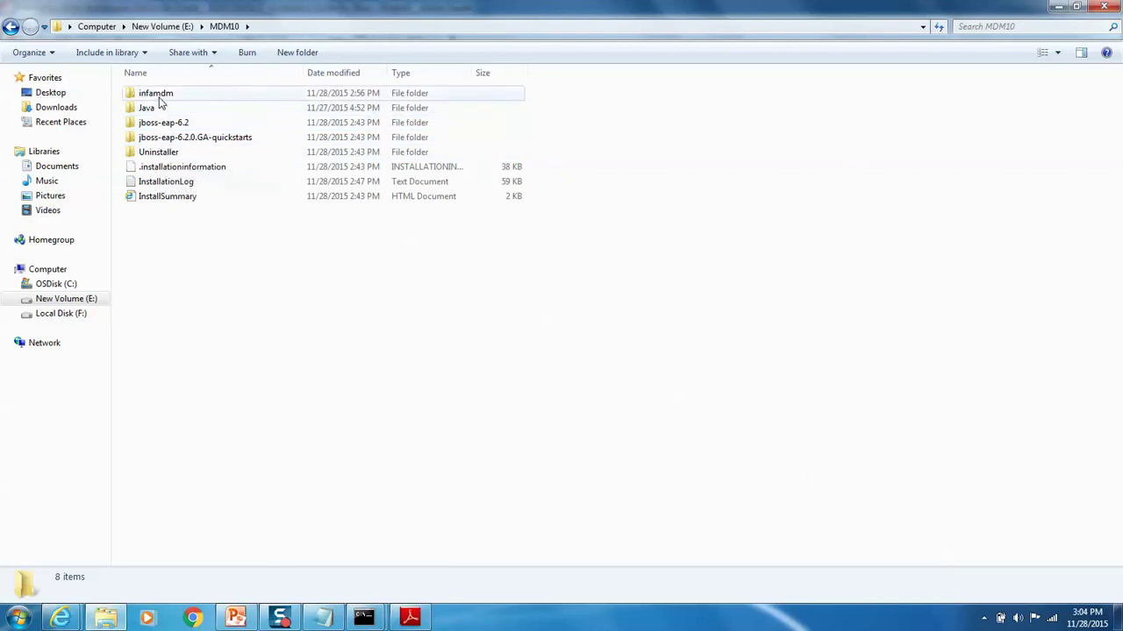
double_click(159, 97)
double_click(158, 97)
double_click(155, 97)
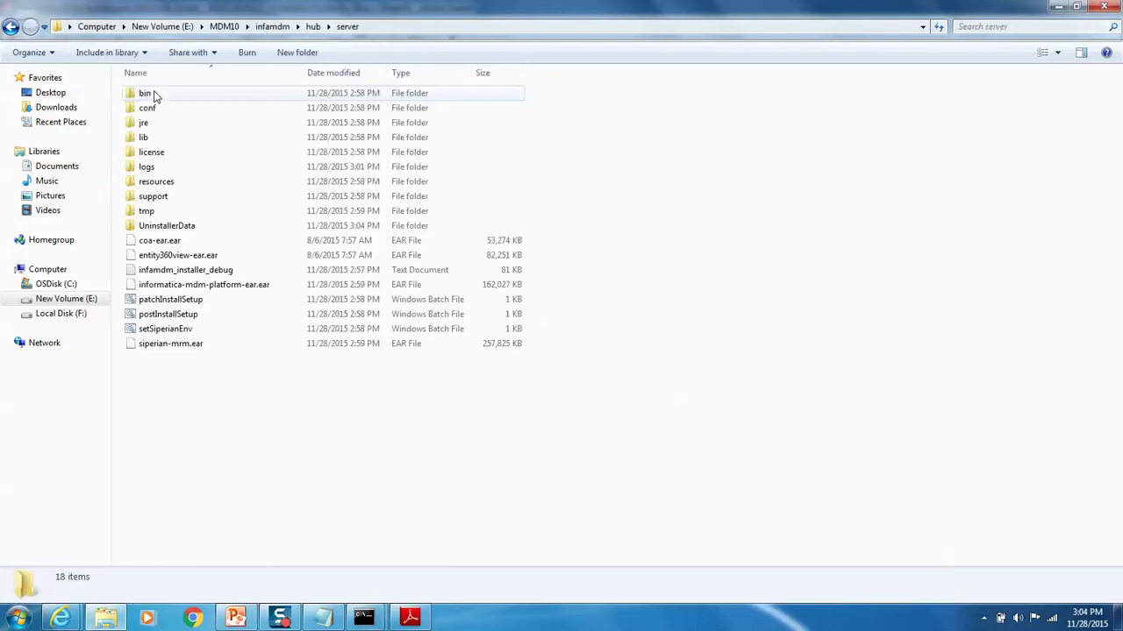
double_click(147, 166)
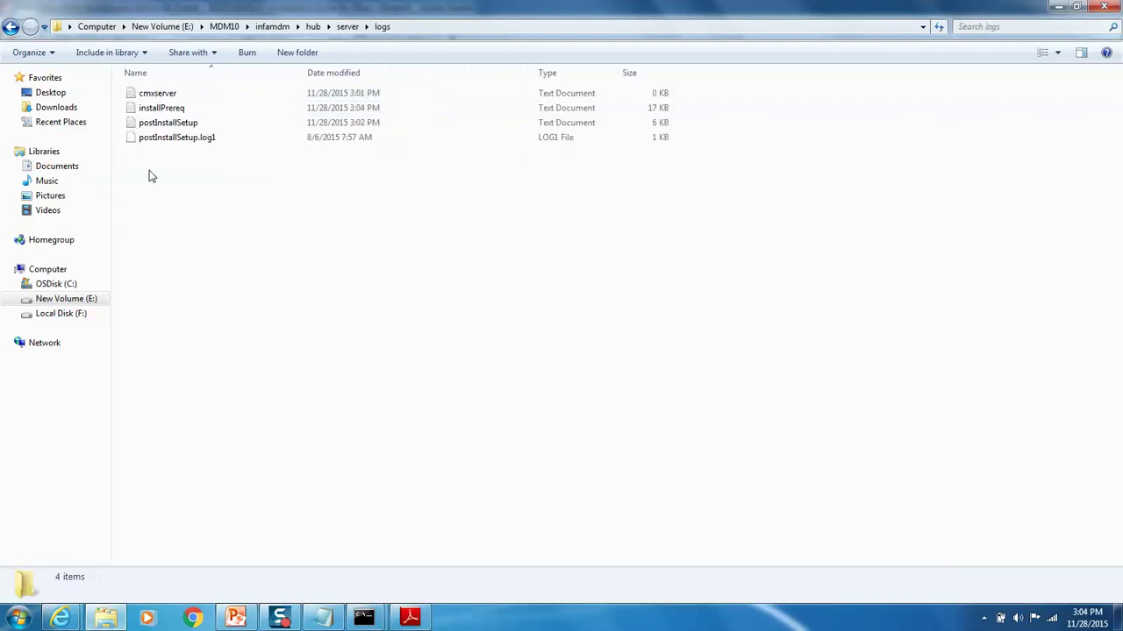
click(186, 125)
right_click(187, 125)
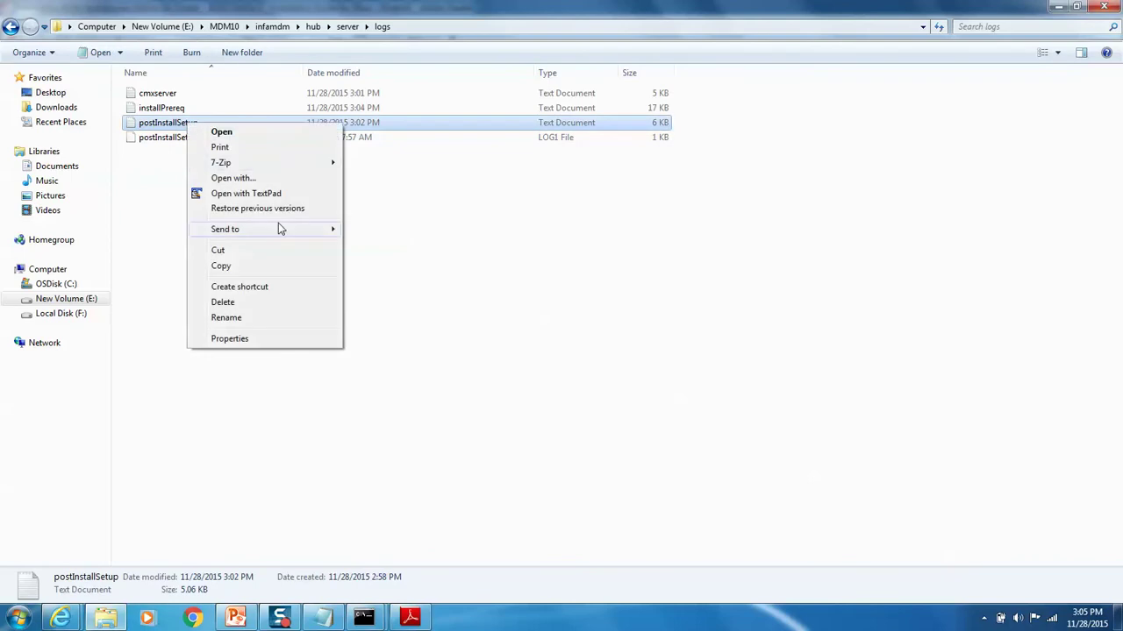
Step: Open postInstallSetup.log in TextPad, confirm BUILD SUCCESSFUL at the end, and close it
click(260, 193)
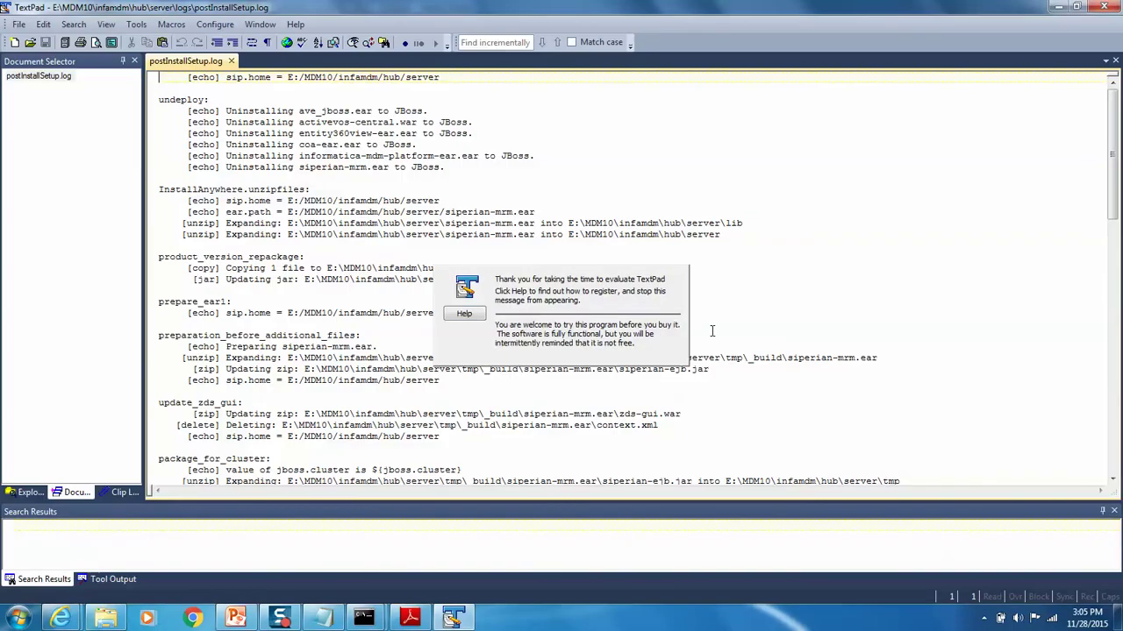
drag(1112, 149, 1111, 406)
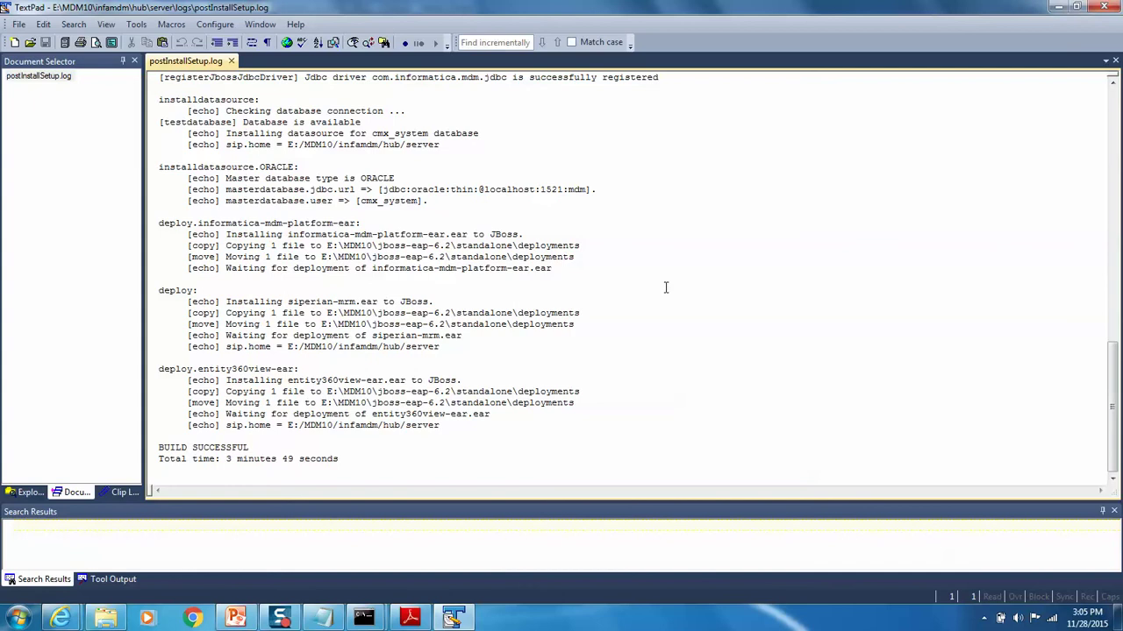
click(1103, 6)
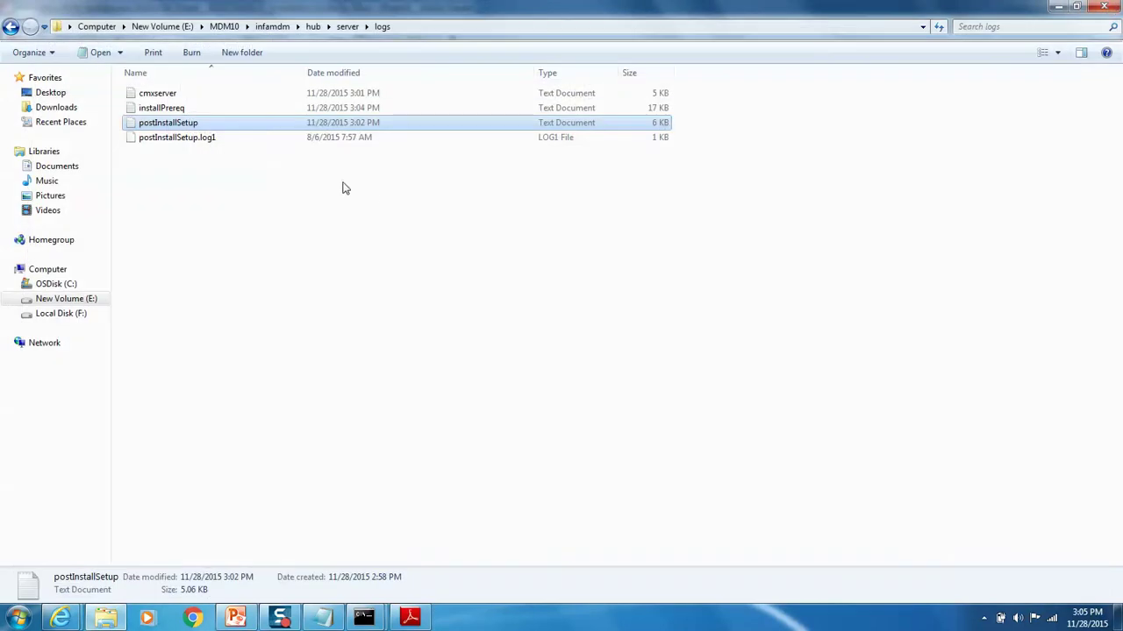
Step: Open cmxserver.log in TextPad, select the two license-key-not-valid error lines, and close it
right_click(171, 96)
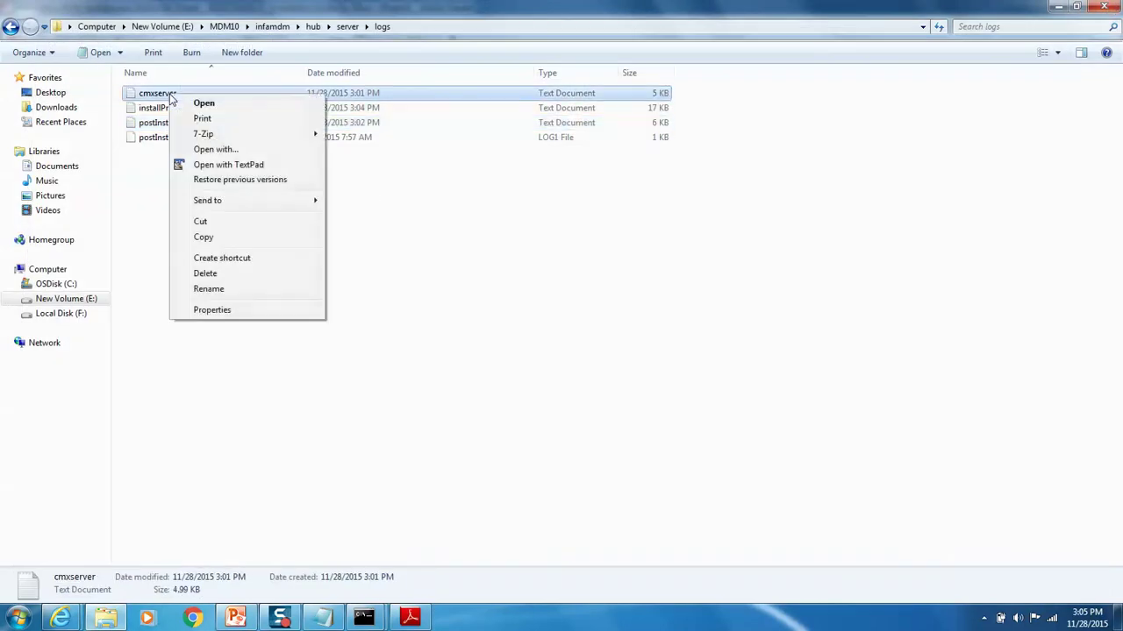
click(226, 165)
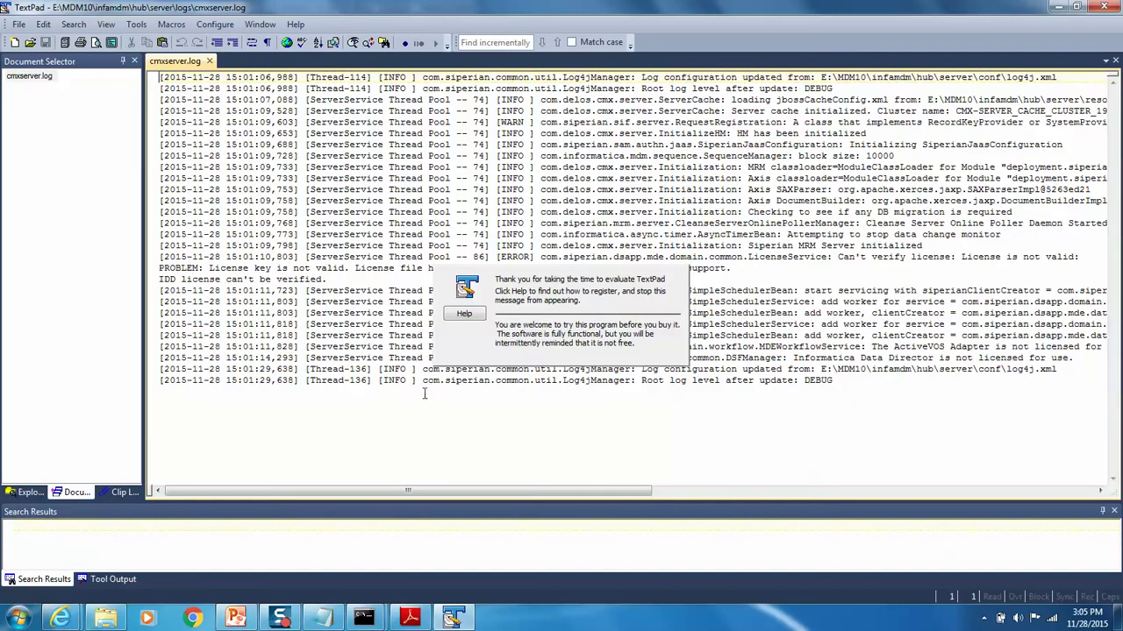
click(260, 277)
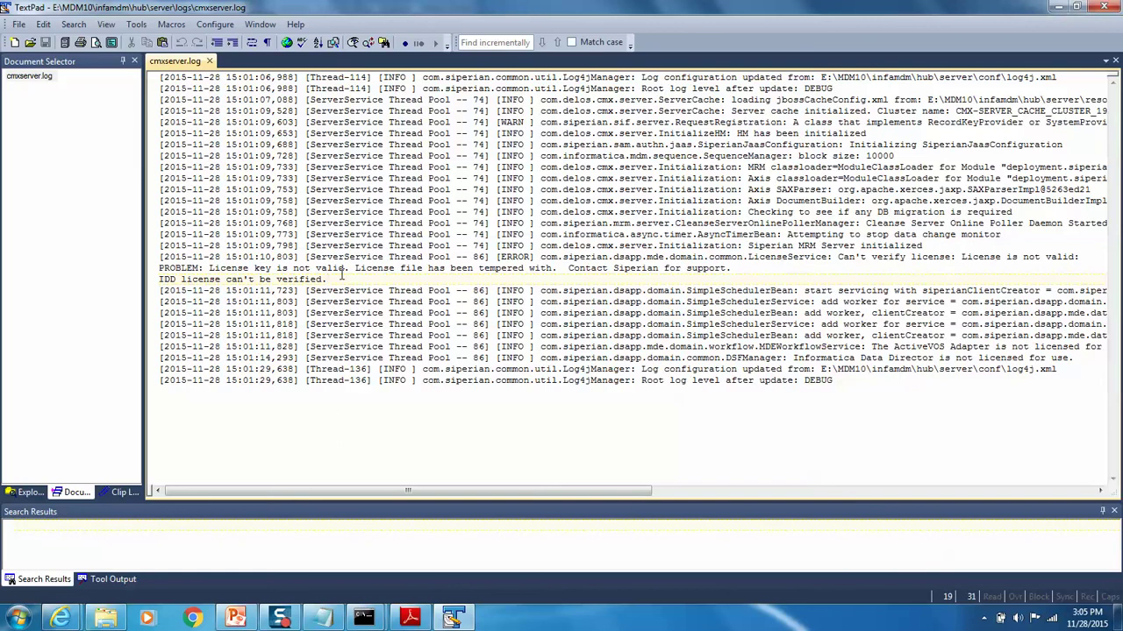
drag(342, 279, 149, 269)
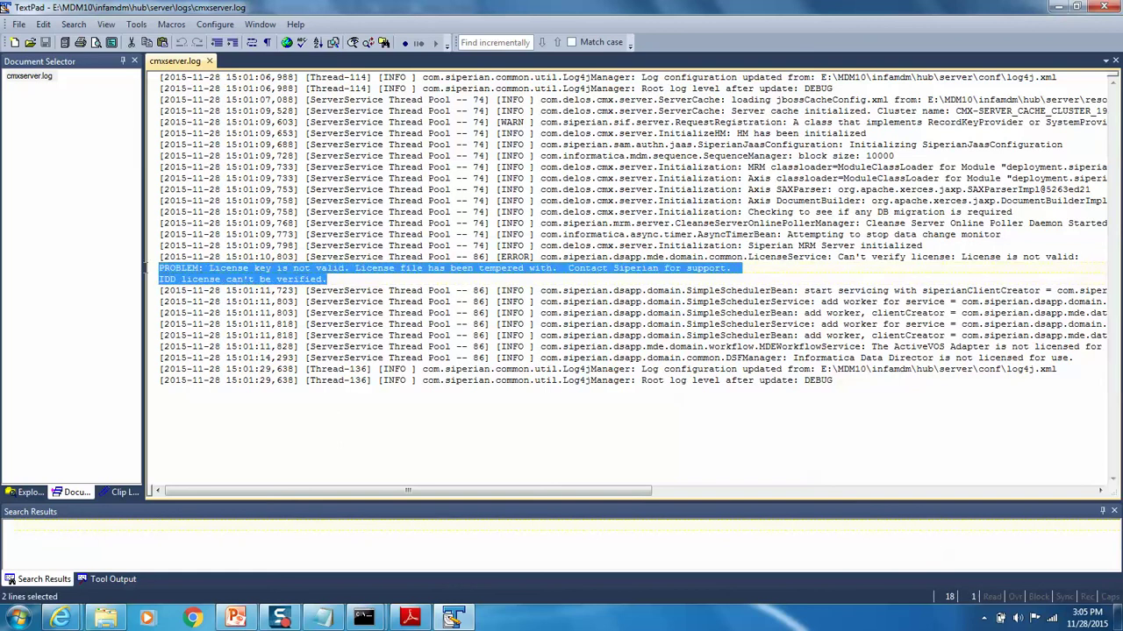
click(1103, 7)
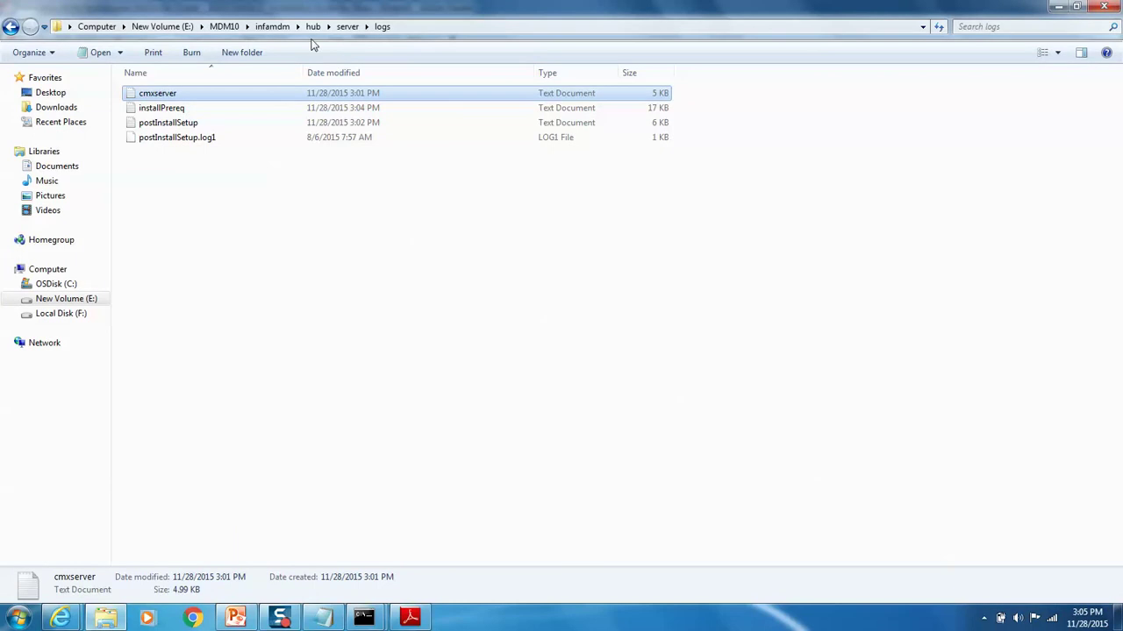
Step: Navigate from MDM10 into jboss-eap-6.2\standalone\log
click(223, 26)
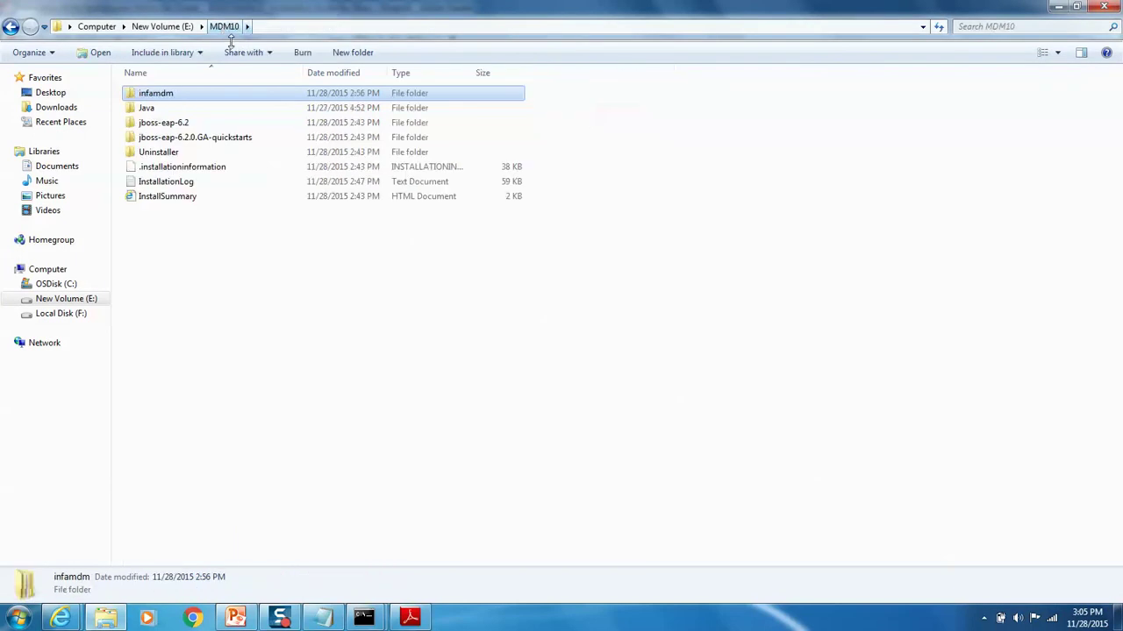
double_click(148, 124)
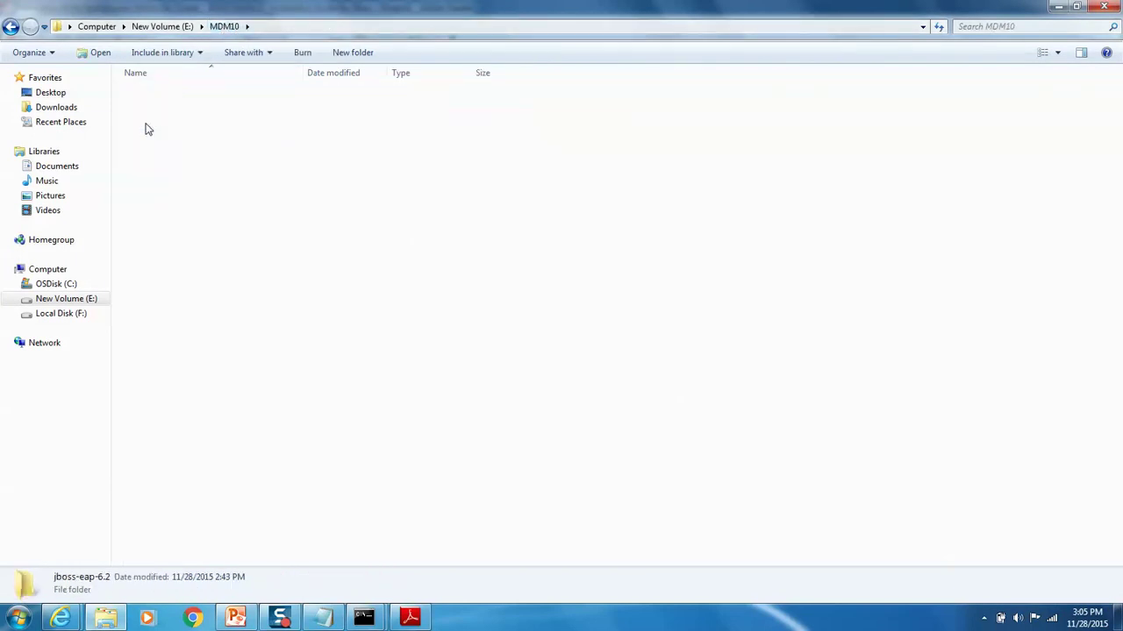
double_click(165, 211)
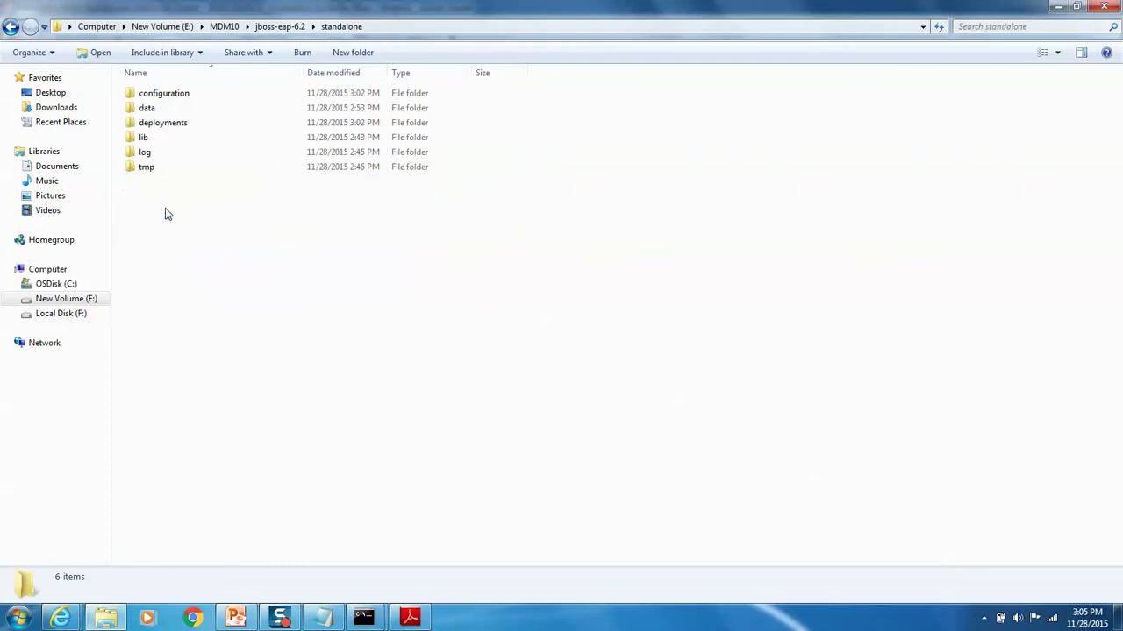
double_click(148, 155)
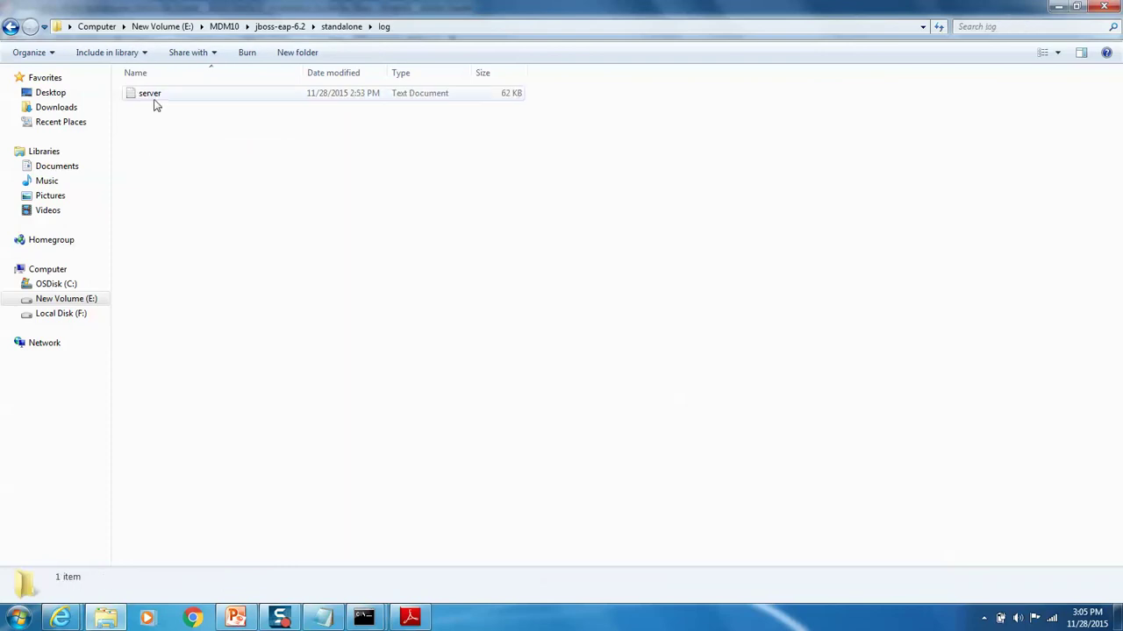
Step: Open server.log in TextPad, after cancelling the Open with program chooser
right_click(154, 101)
click(210, 155)
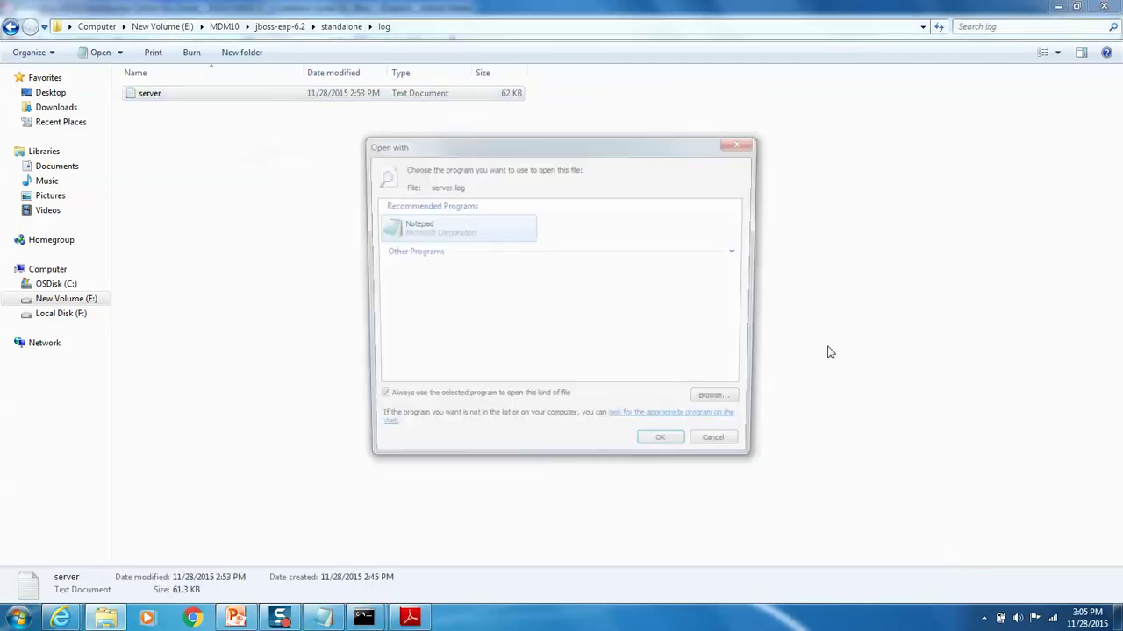
click(720, 448)
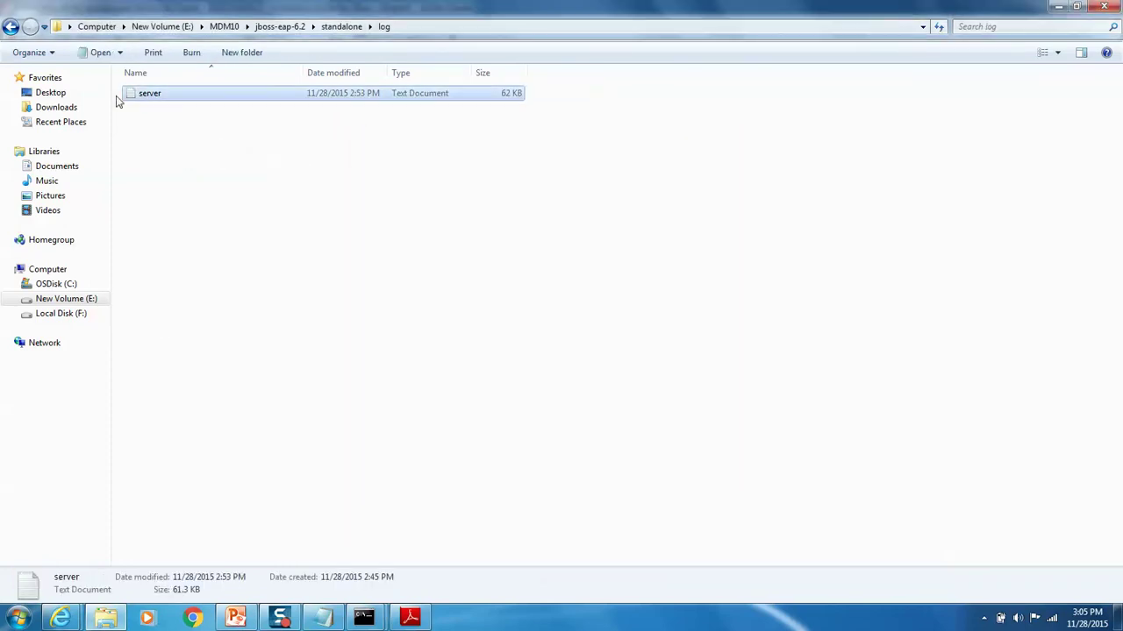
right_click(143, 97)
click(221, 160)
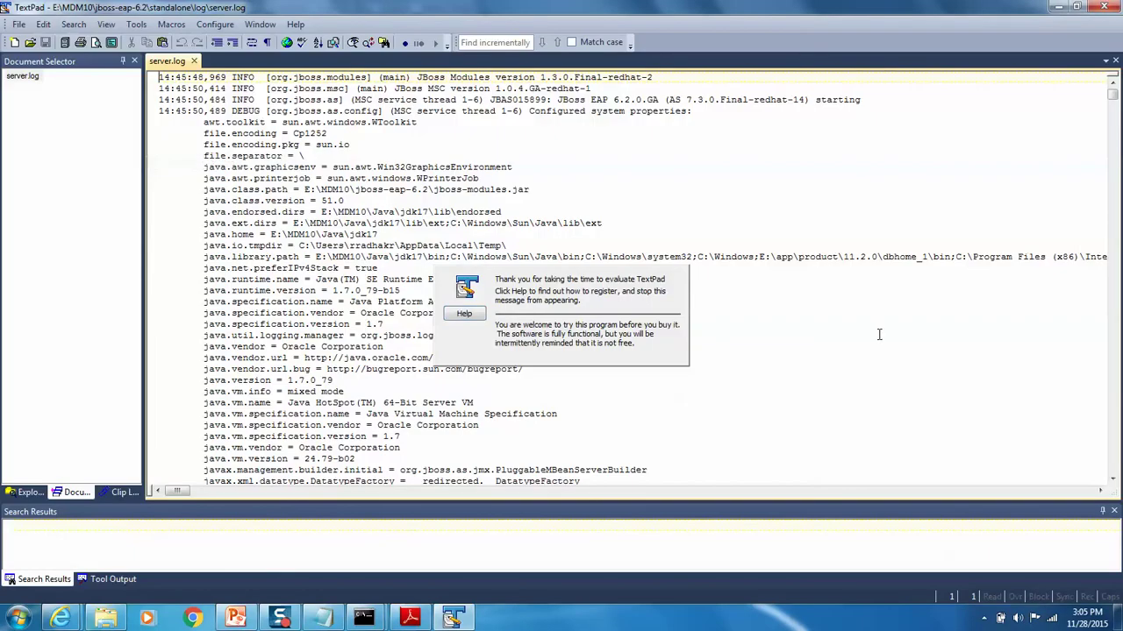
Step: Scroll through server.log, close TextPad, and return to the E:\MDM10\jboss-eap-6.2 folder
mouse_move(1112, 98)
mouse_down()
mouse_move(1112, 467)
mouse_move(1113, 88)
mouse_up()
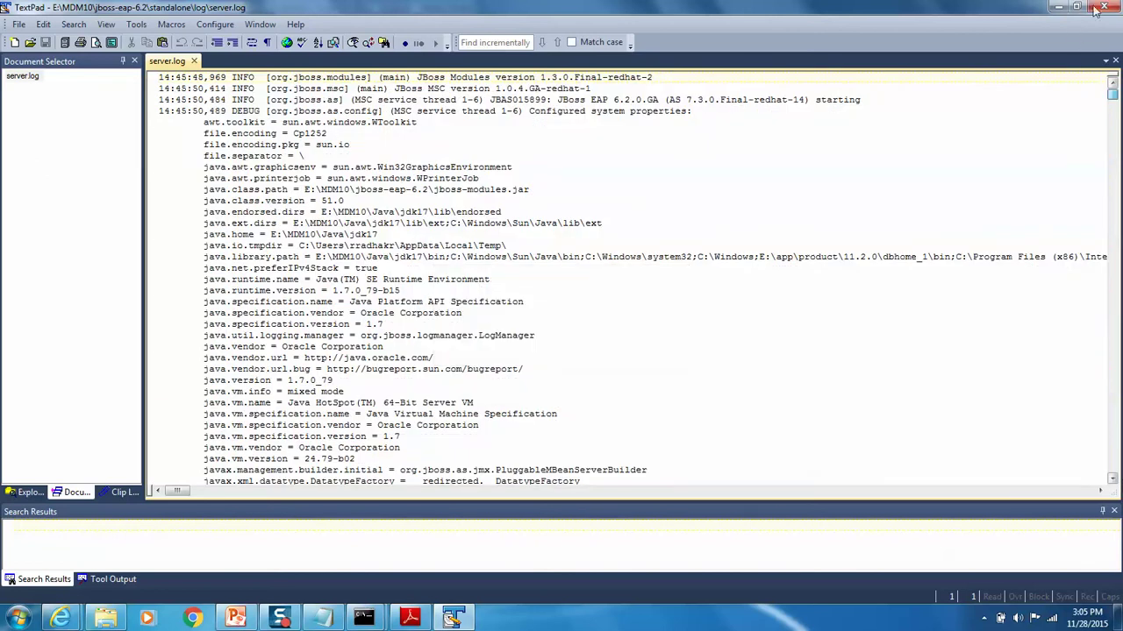
click(1103, 7)
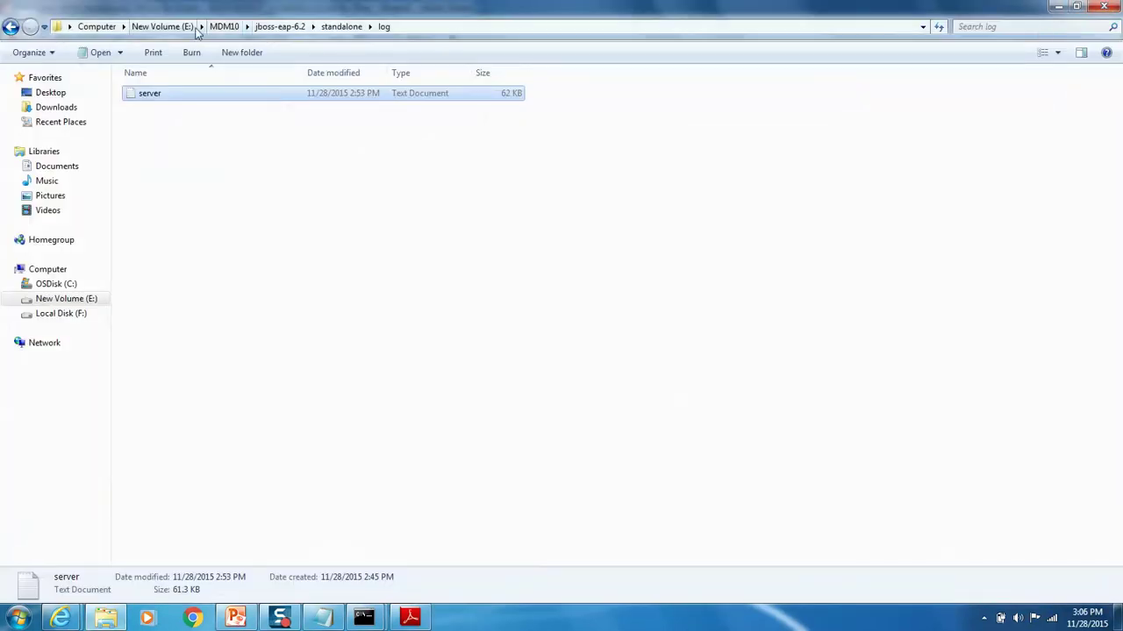
click(223, 26)
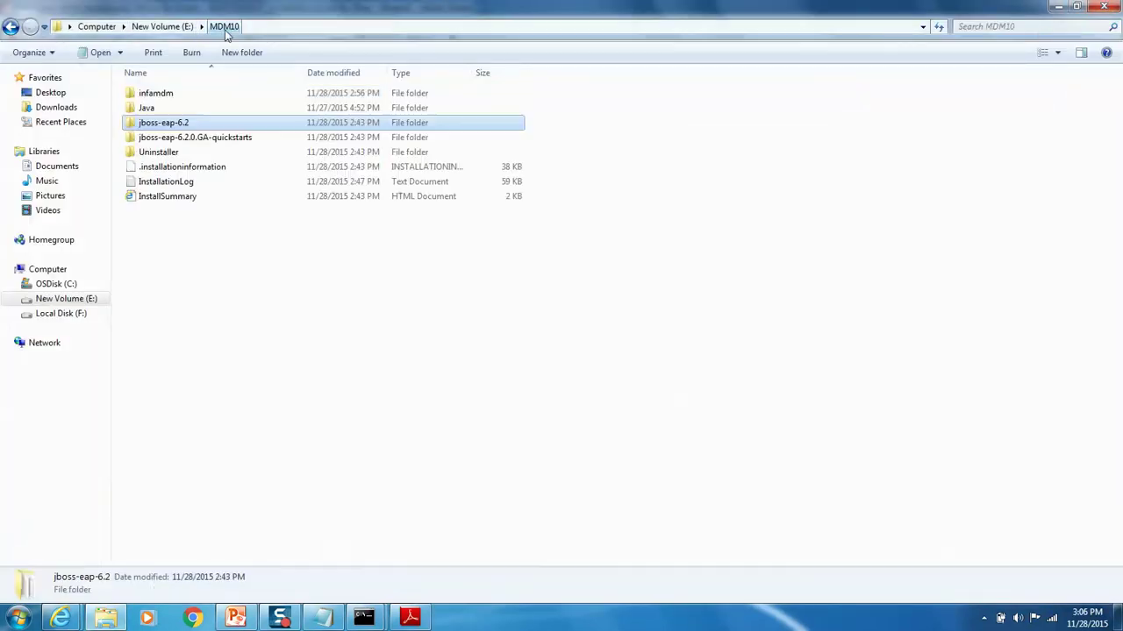
double_click(152, 127)
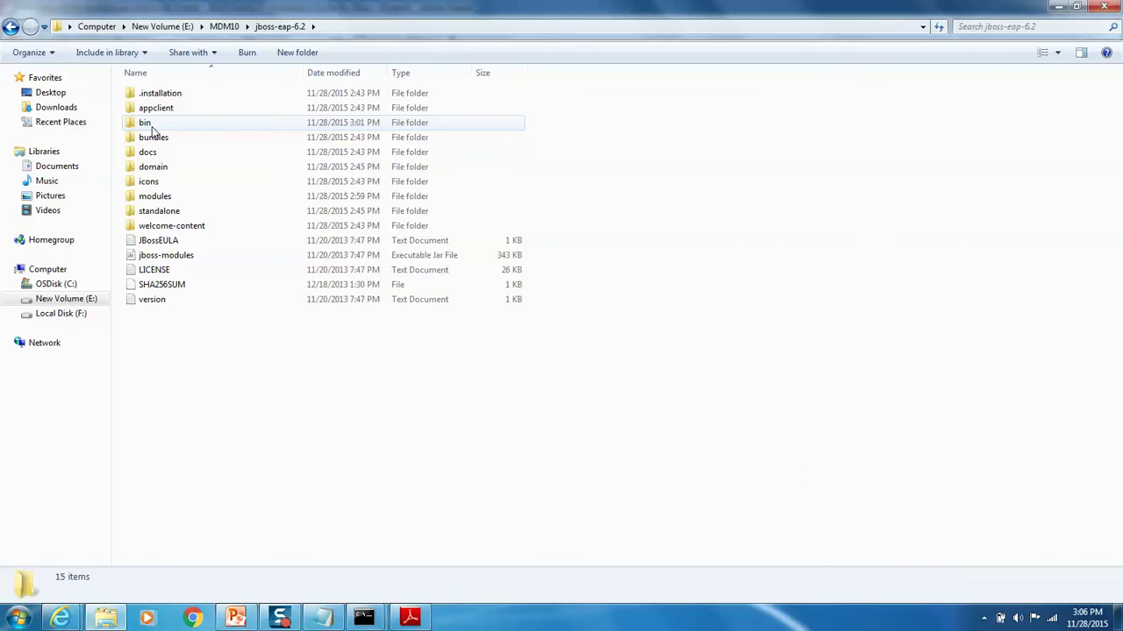
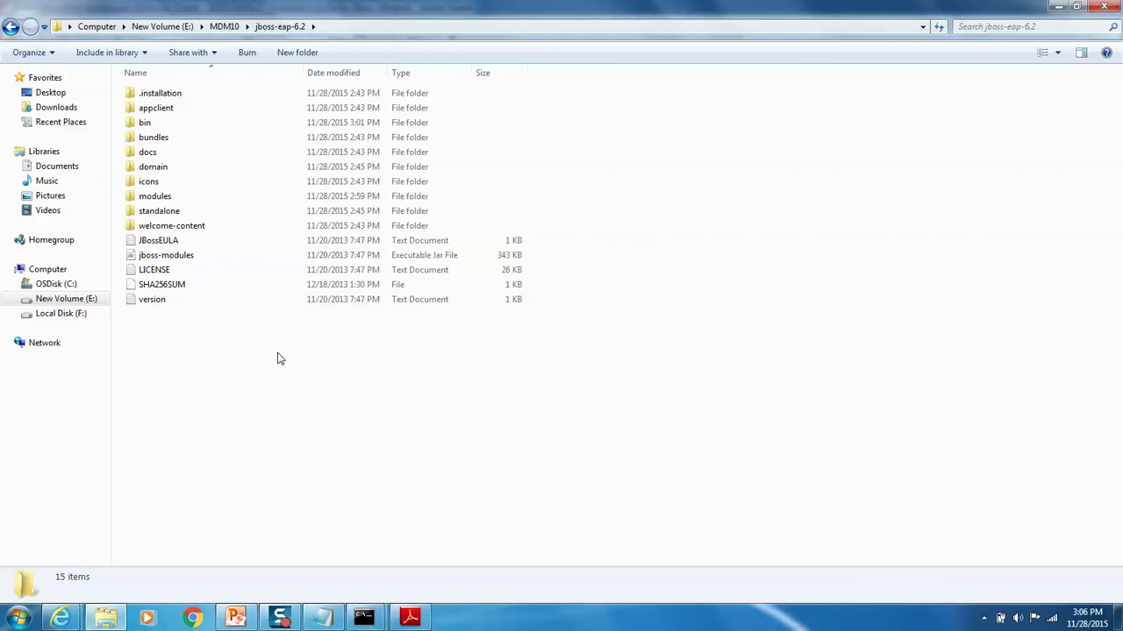
Step: Run connect and then shutdown in the JBoss CLI to stop the standalone server
mouse_move(363, 618)
click(320, 539)
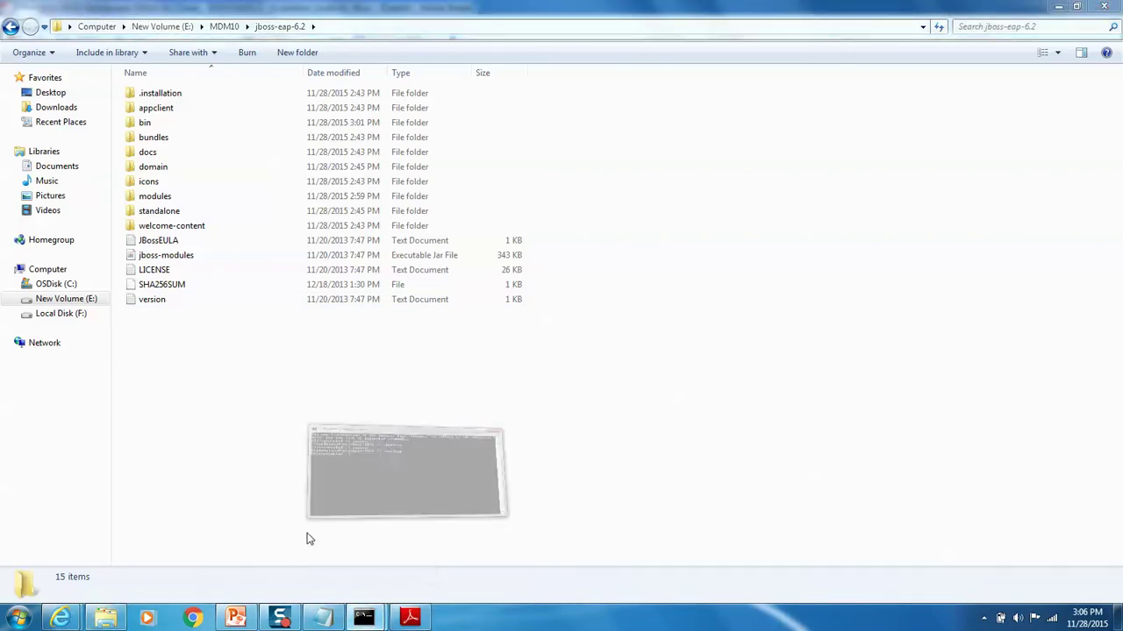
text(connected /] connec)
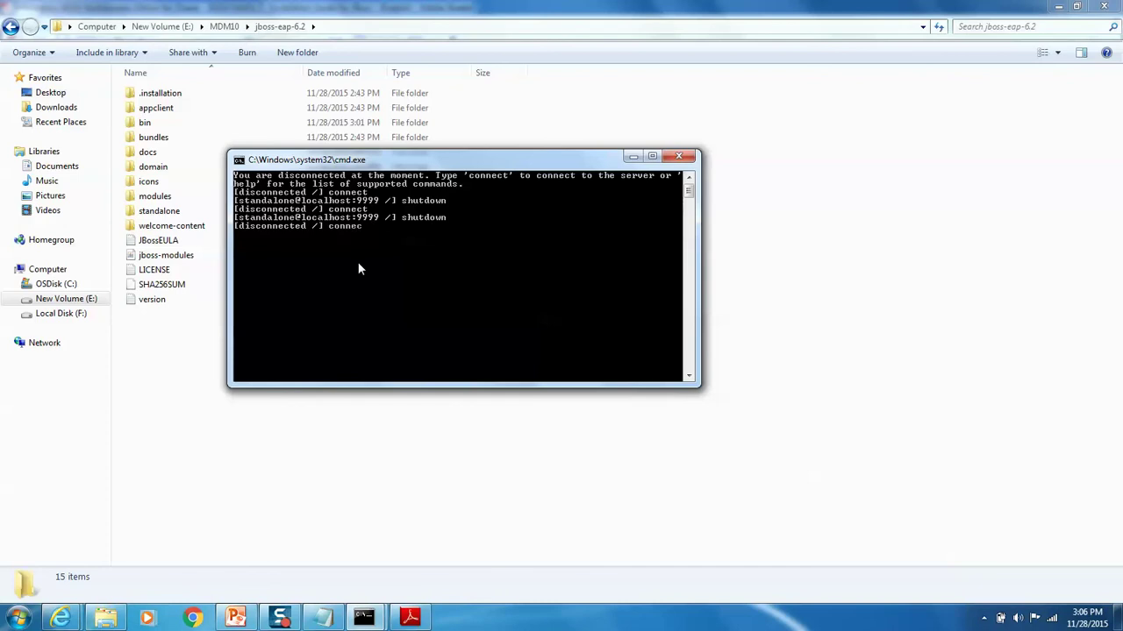
text(t)
key(Return)
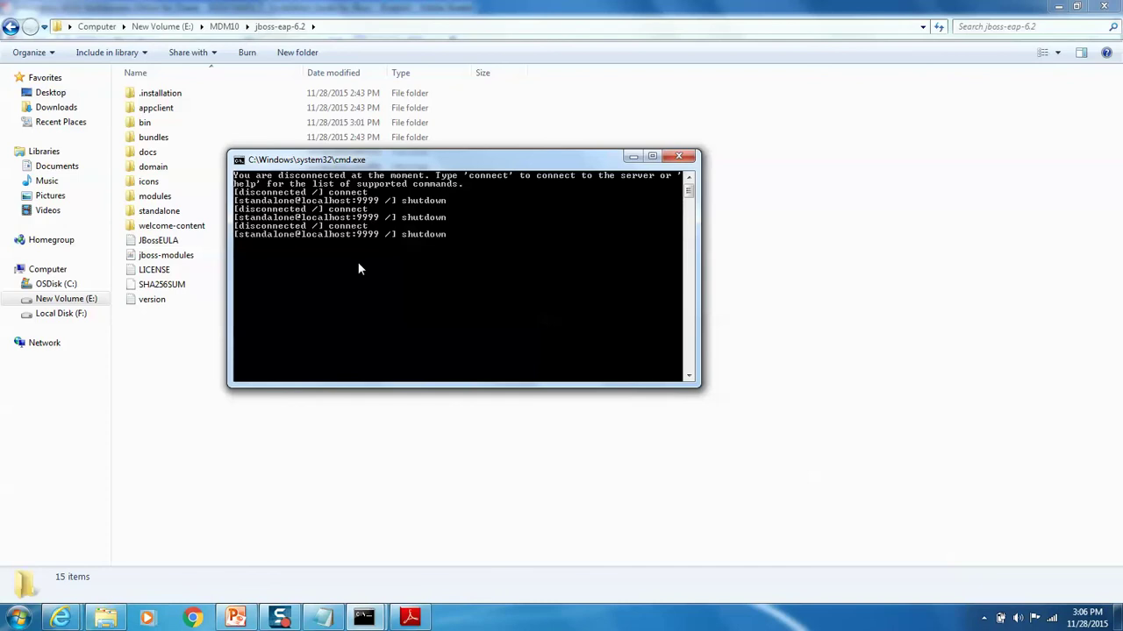
text(shutdown)
key(Return)
click(226, 461)
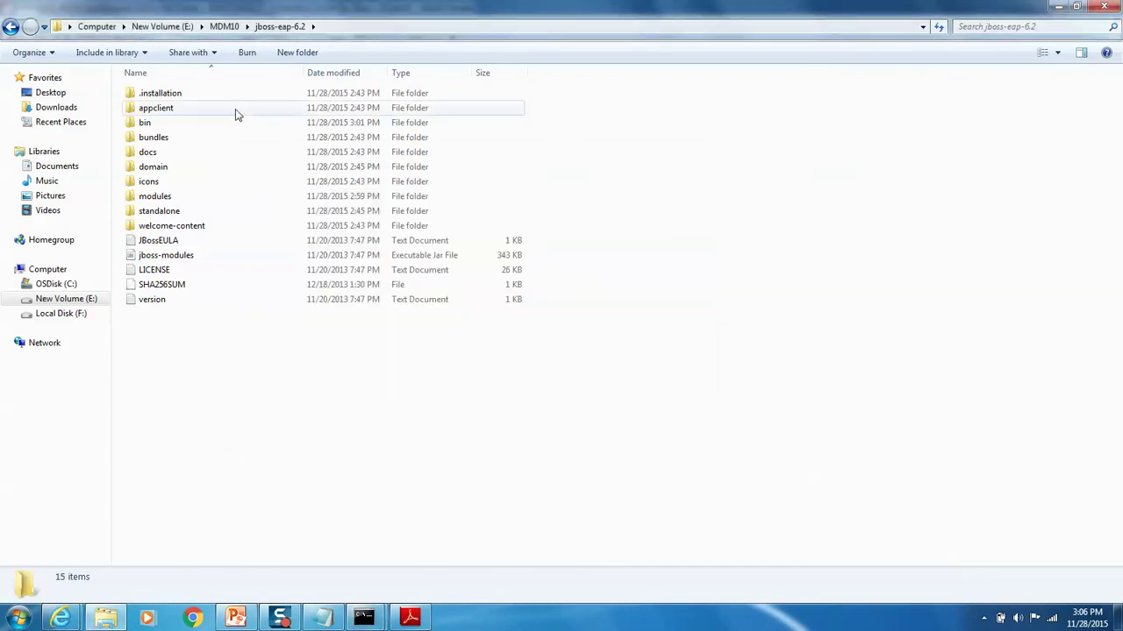
Step: Browse from MDM10 into infamdm\hub\server\license to inspect the license folder
click(223, 26)
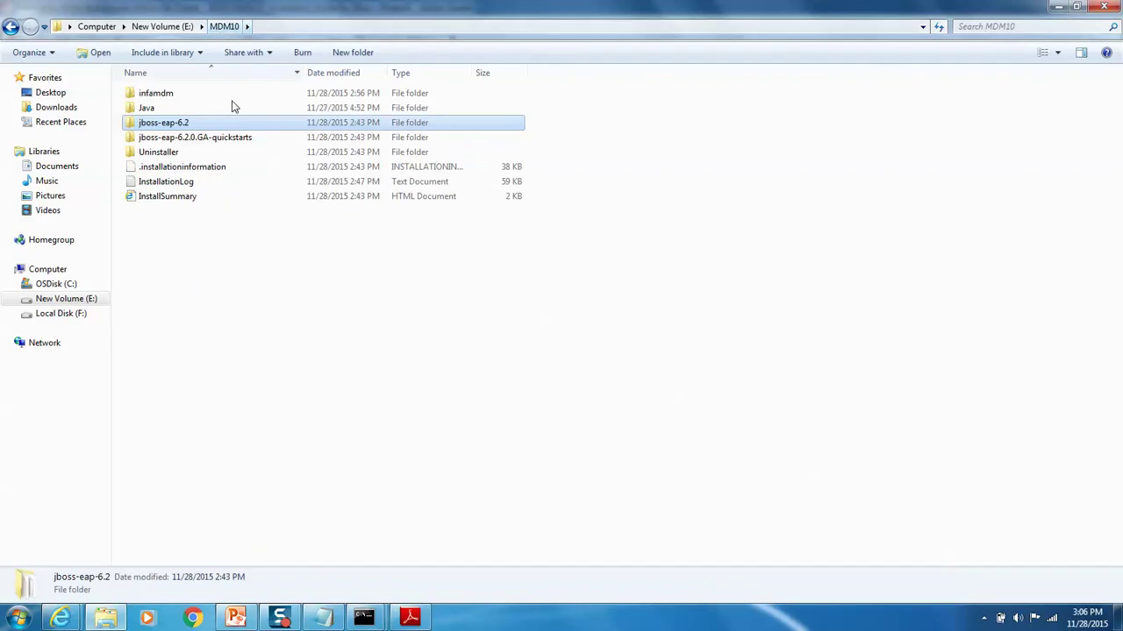
double_click(154, 96)
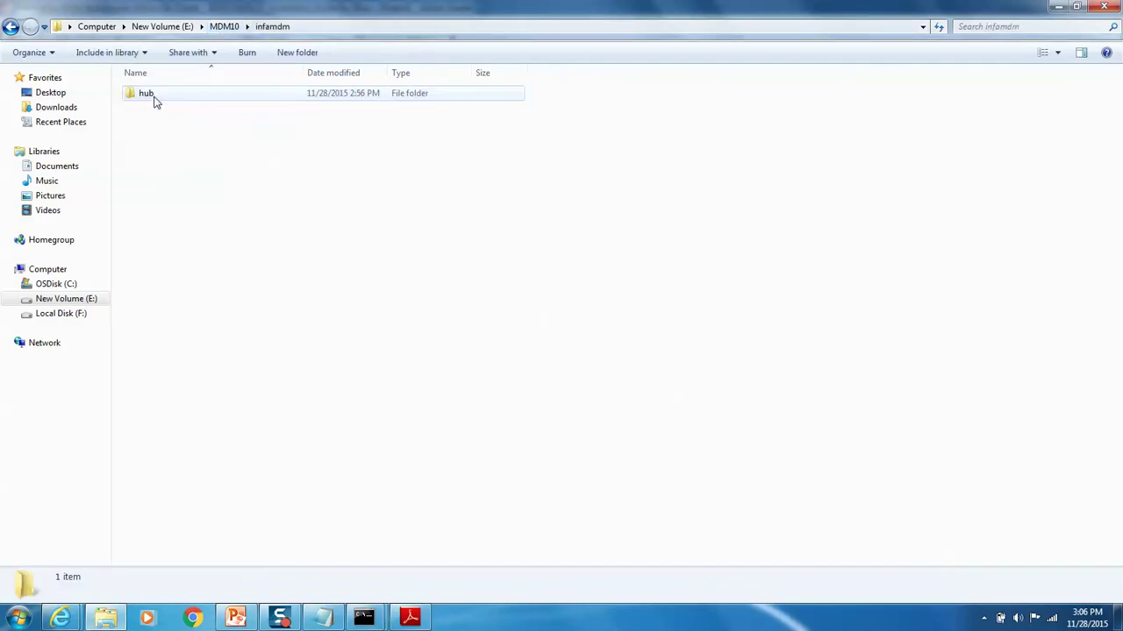
double_click(151, 99)
double_click(150, 98)
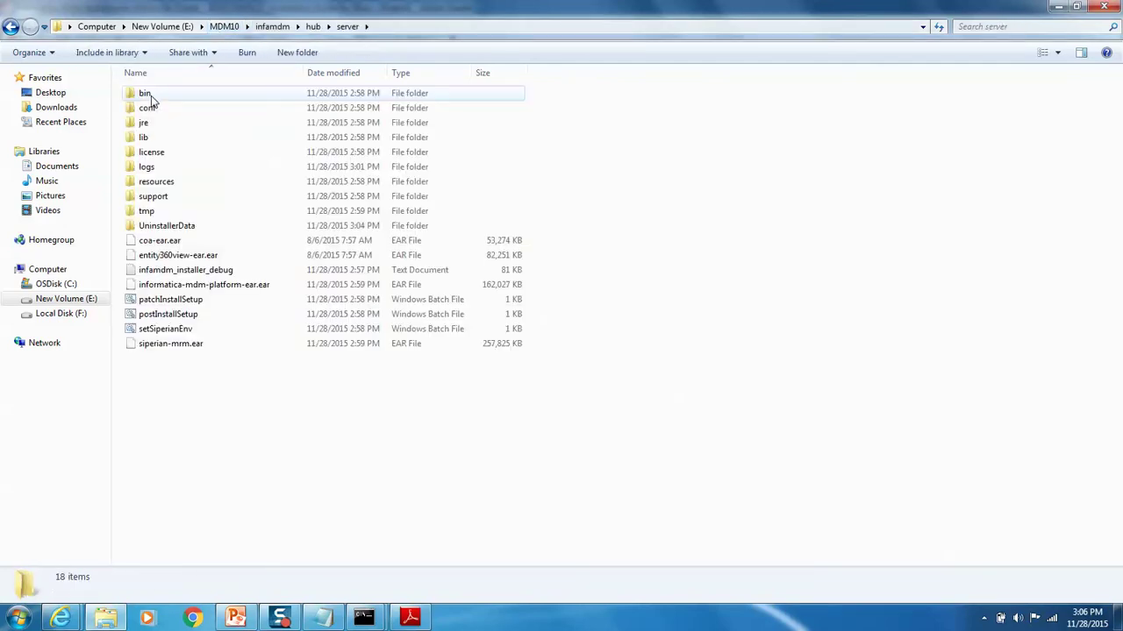
click(155, 153)
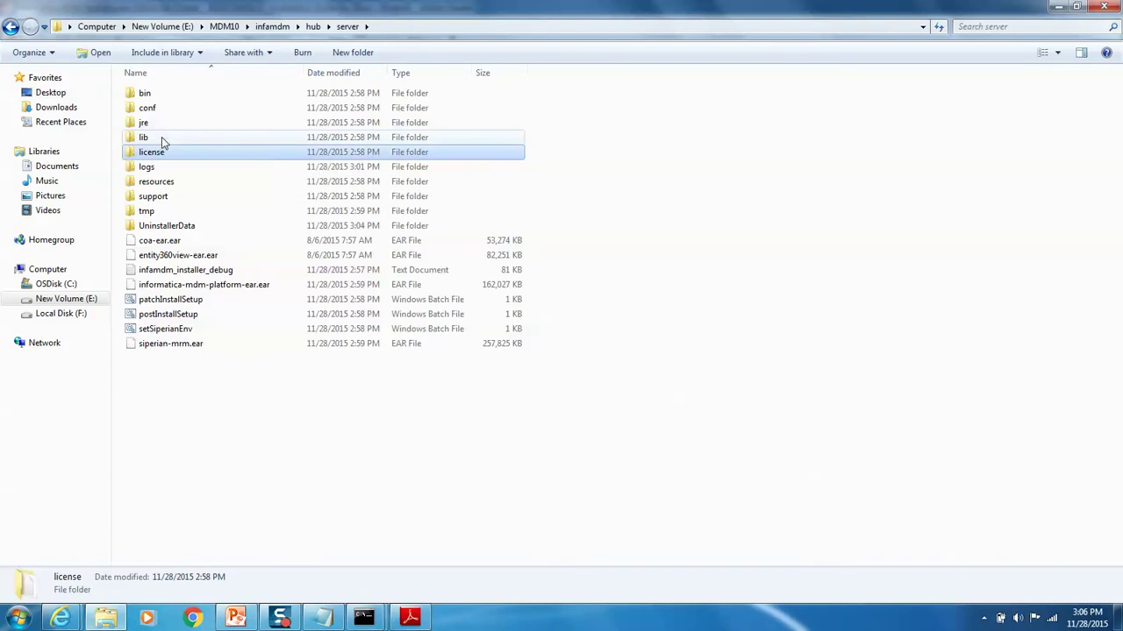
double_click(162, 155)
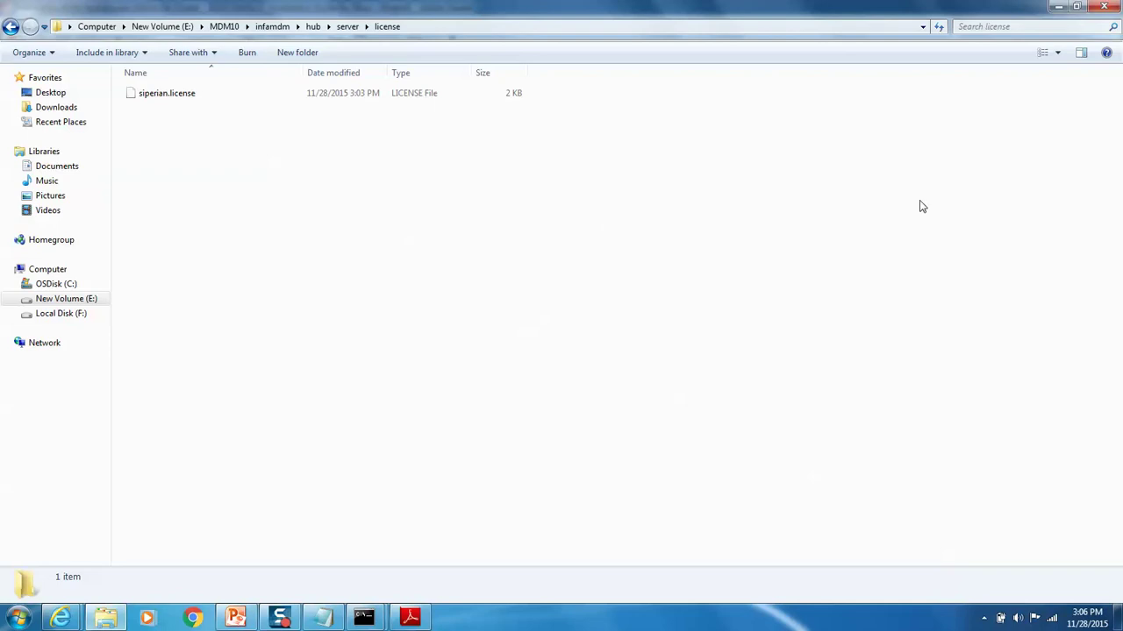
Step: Go back to E: and open MDM10\jboss-eap-6.2\standalone\log
click(162, 26)
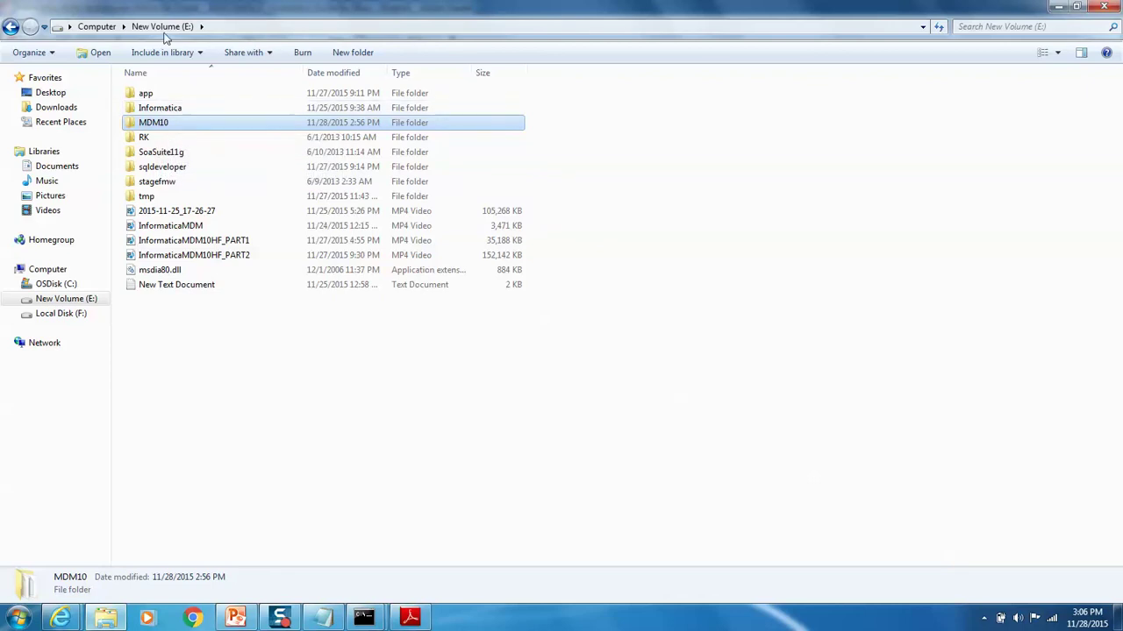
double_click(158, 122)
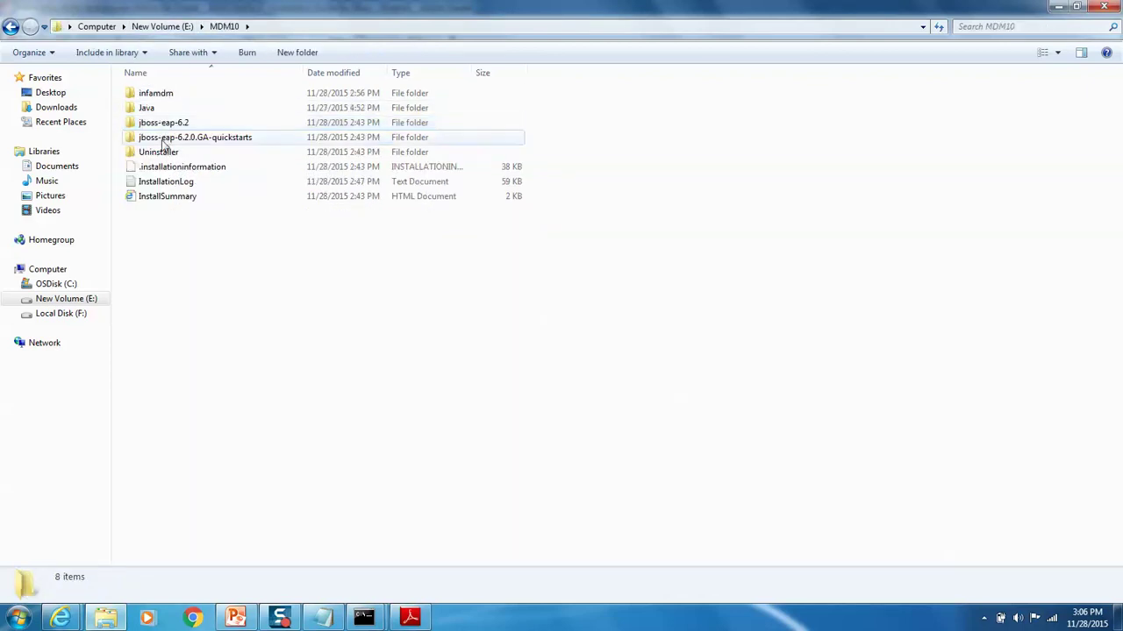
double_click(153, 124)
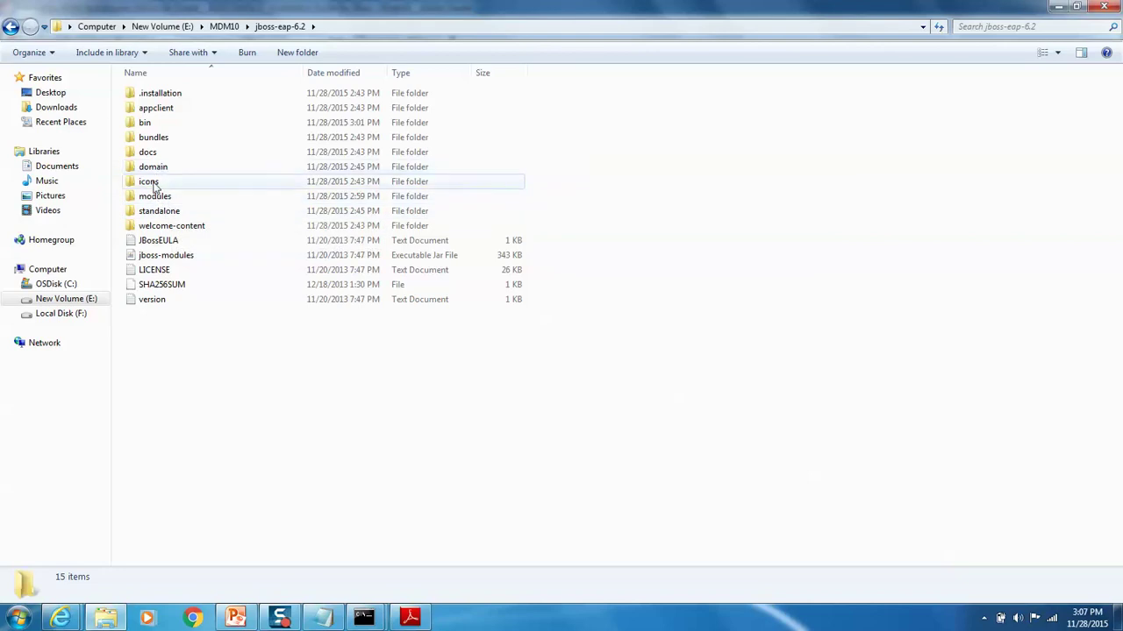
click(158, 212)
double_click(158, 213)
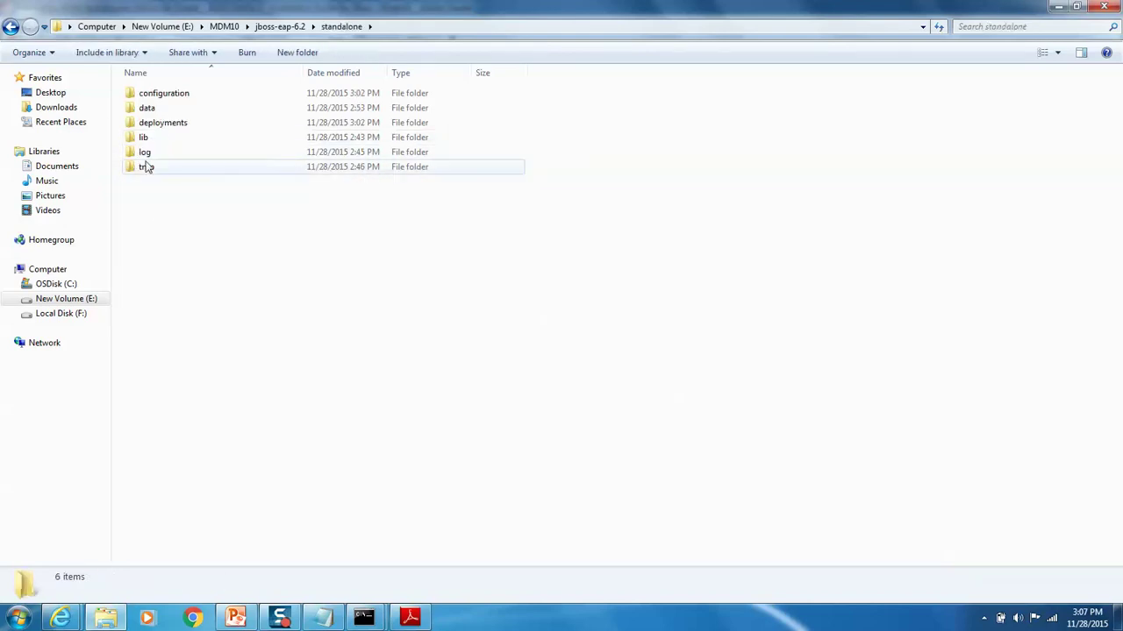
double_click(148, 152)
Step: Empty server.log in TextPad and save it
click(149, 96)
right_click(149, 94)
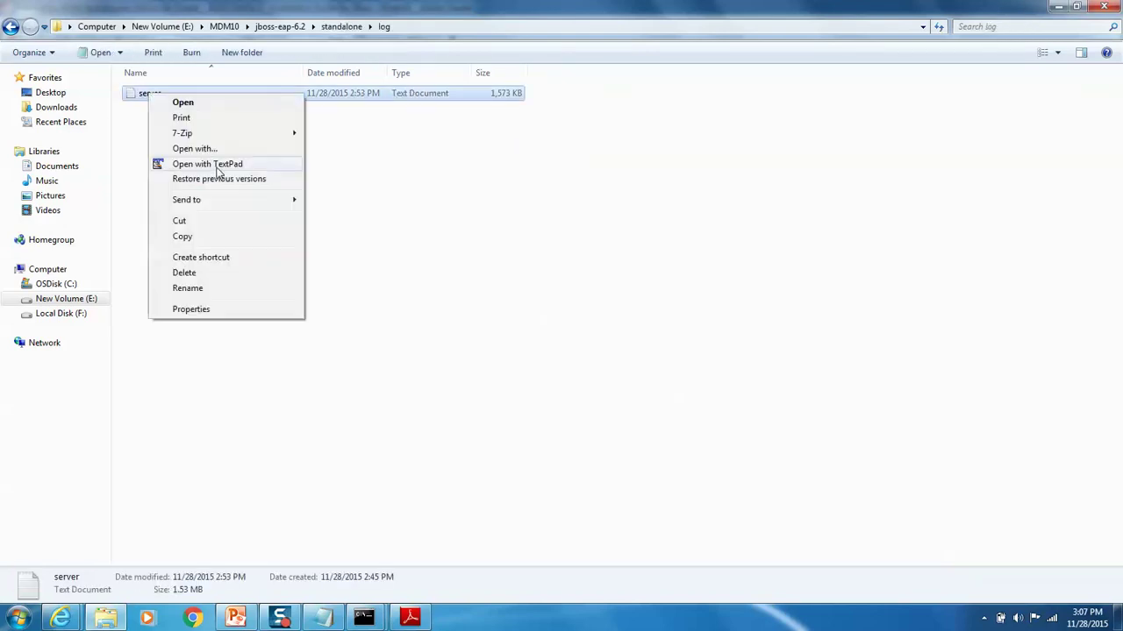
click(216, 167)
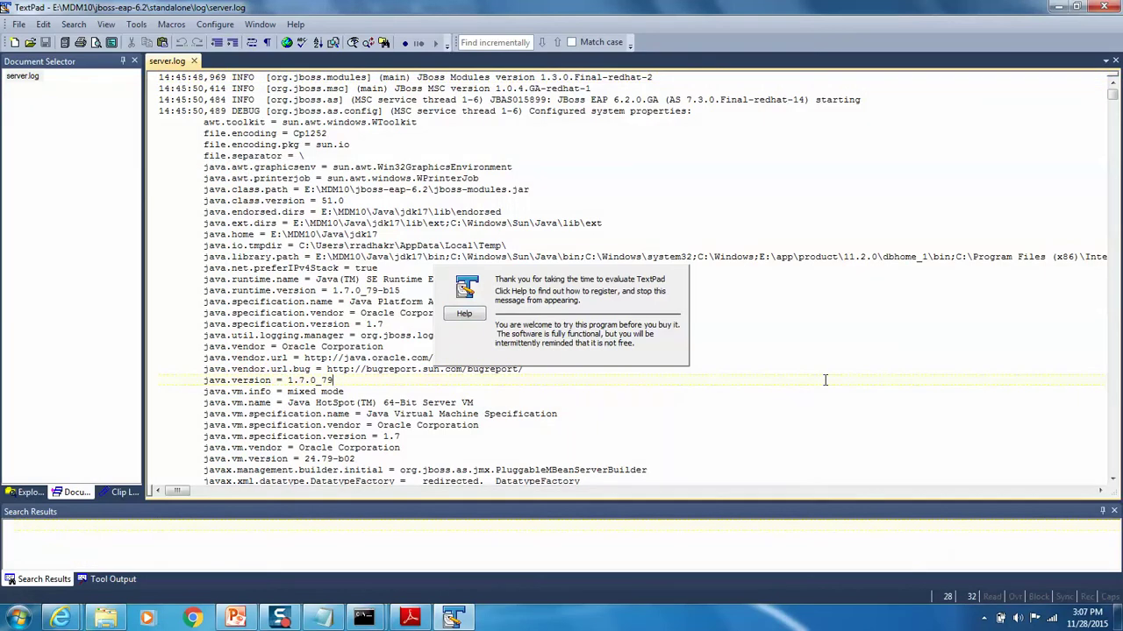
key(ctrl+a)
key(Delete)
key(alt+f)
key(s)
click(1104, 6)
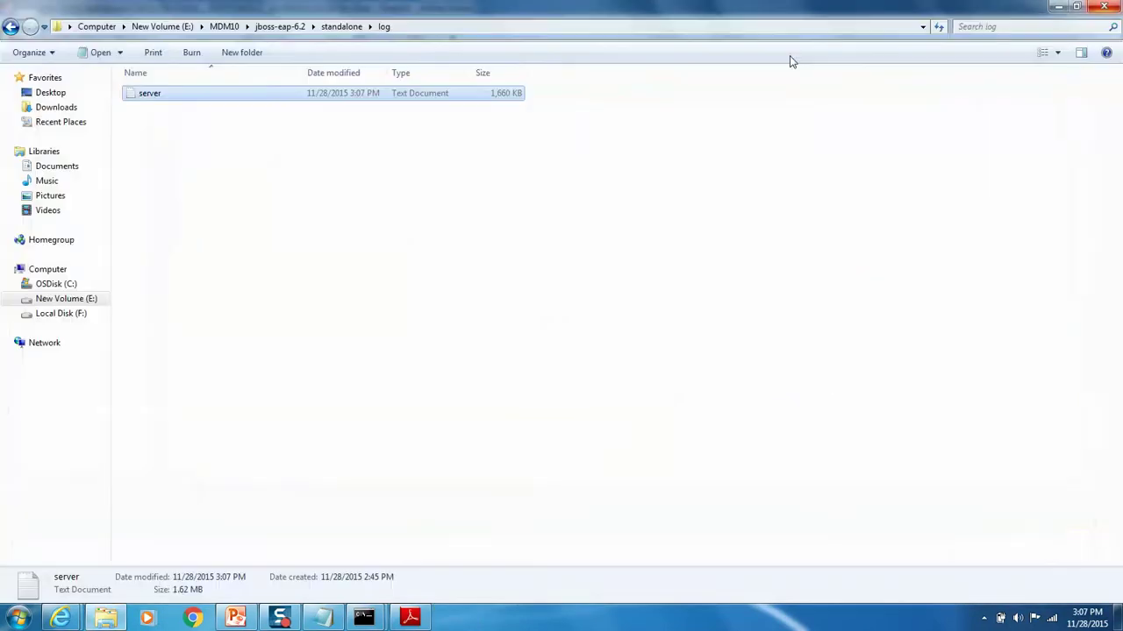
Step: Navigate from jboss-eap-6.2 to MDM10\infamdm\hub\server\logs
click(279, 26)
click(224, 27)
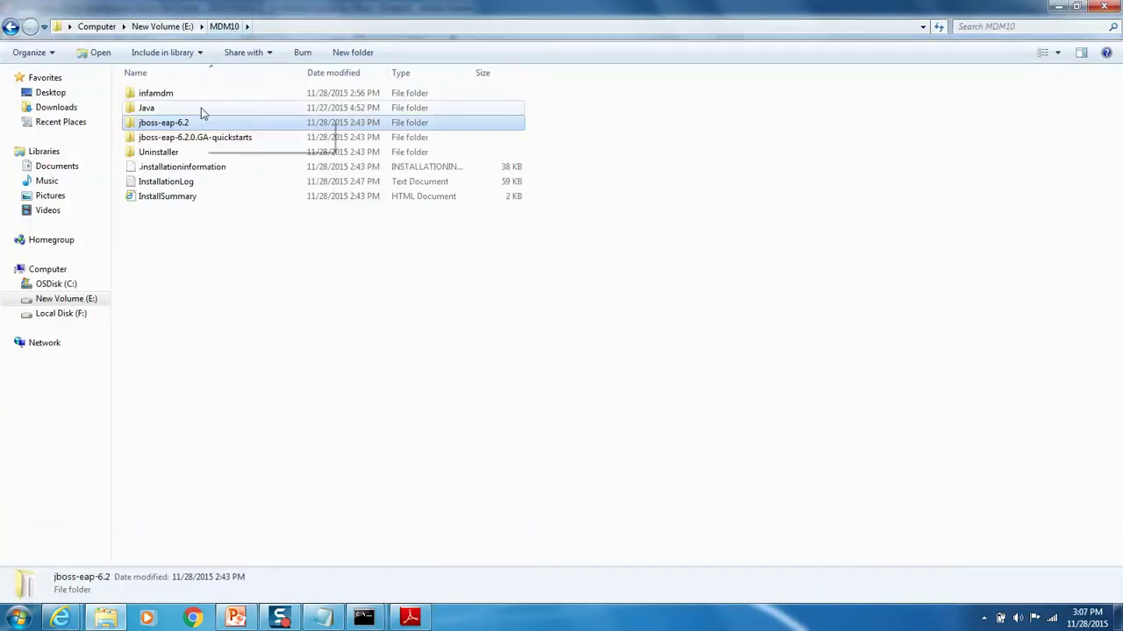
double_click(149, 94)
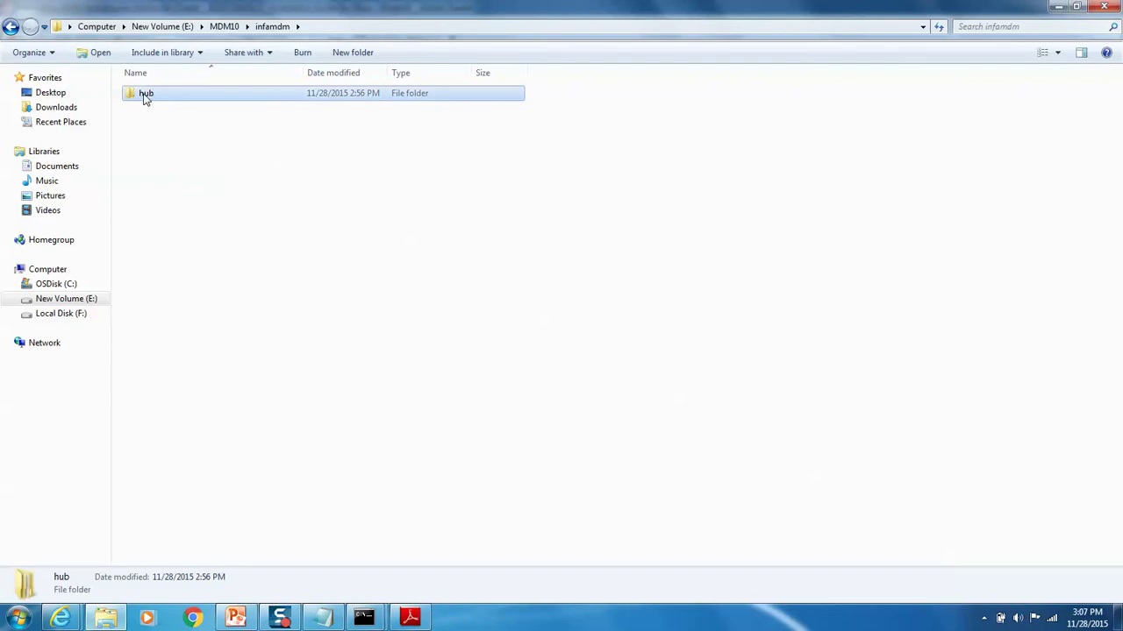
double_click(146, 99)
double_click(155, 100)
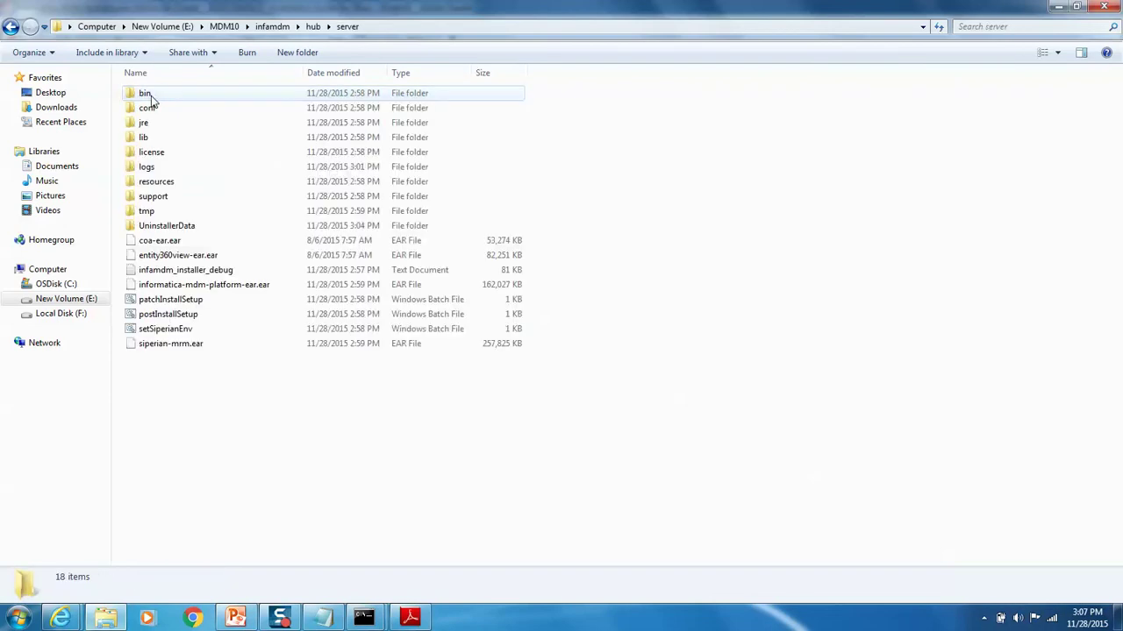
double_click(146, 169)
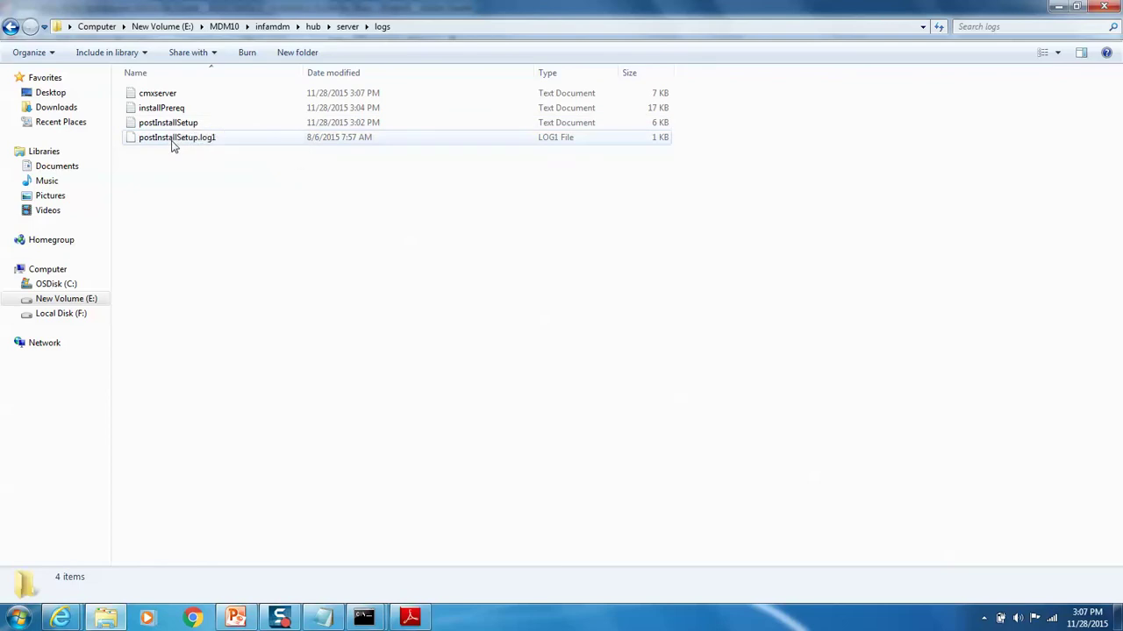
Step: Empty postInstallSetup.log in TextPad, save it and close TextPad
click(172, 127)
right_click(172, 127)
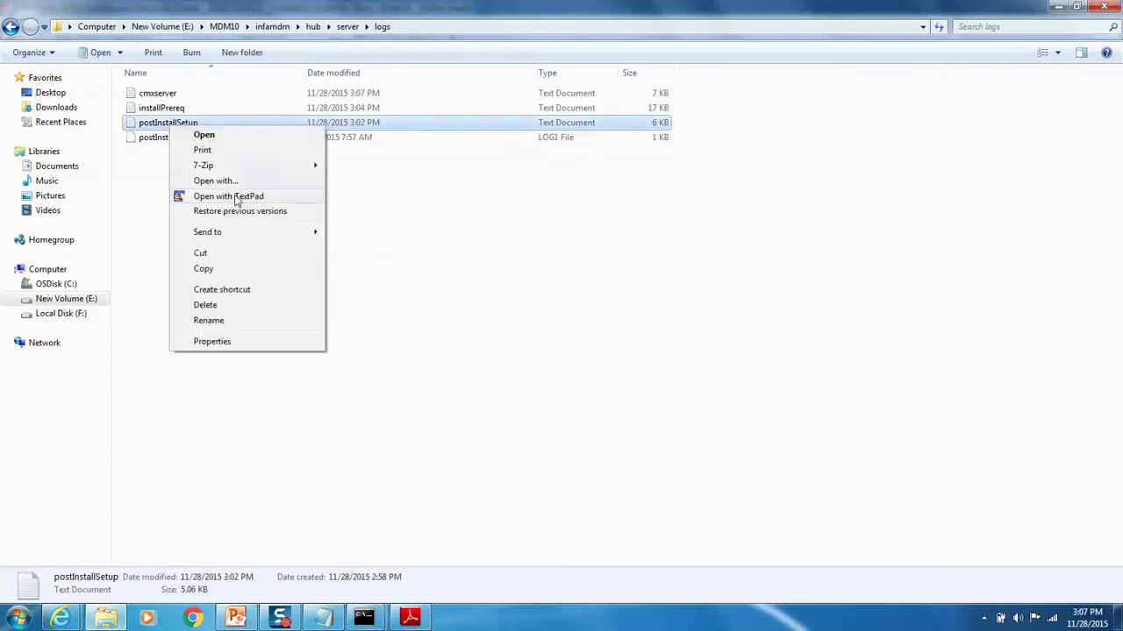
click(237, 196)
key(ctrl+a)
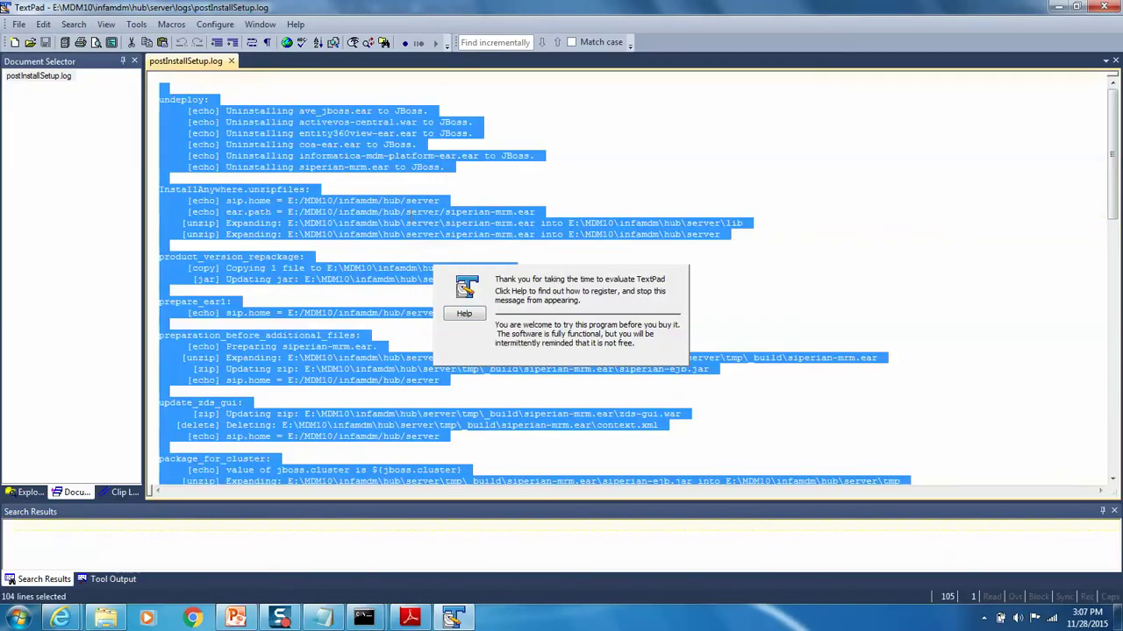
key(Delete)
key(alt+f)
key(s)
key(alt+F4)
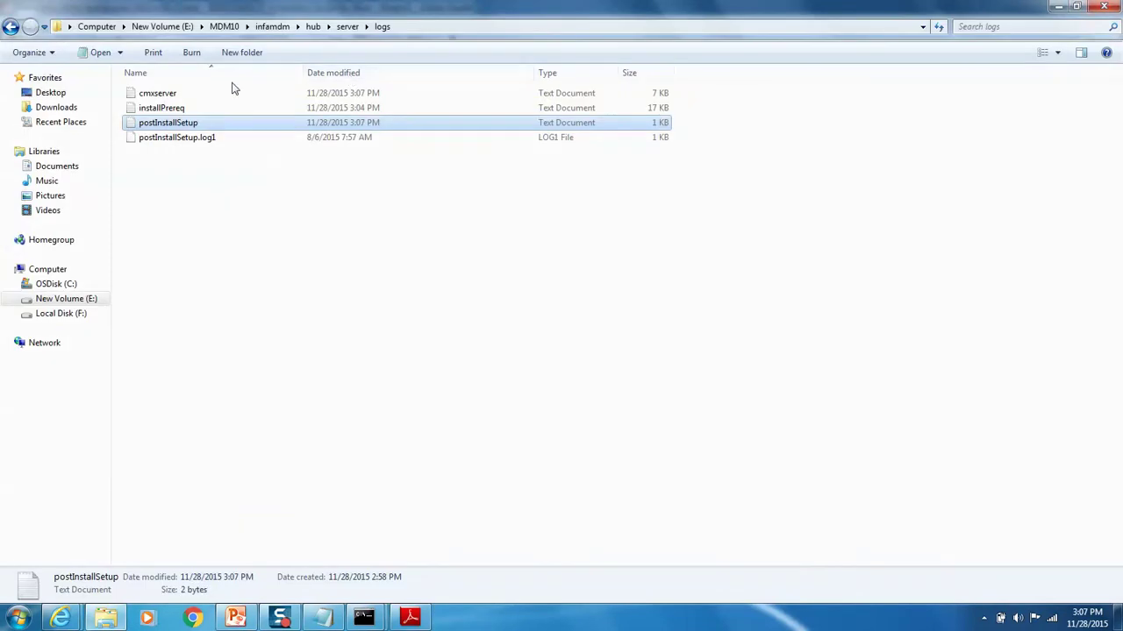
Step: Empty cmxserver.log in TextPad, save it and close TextPad
right_click(174, 97)
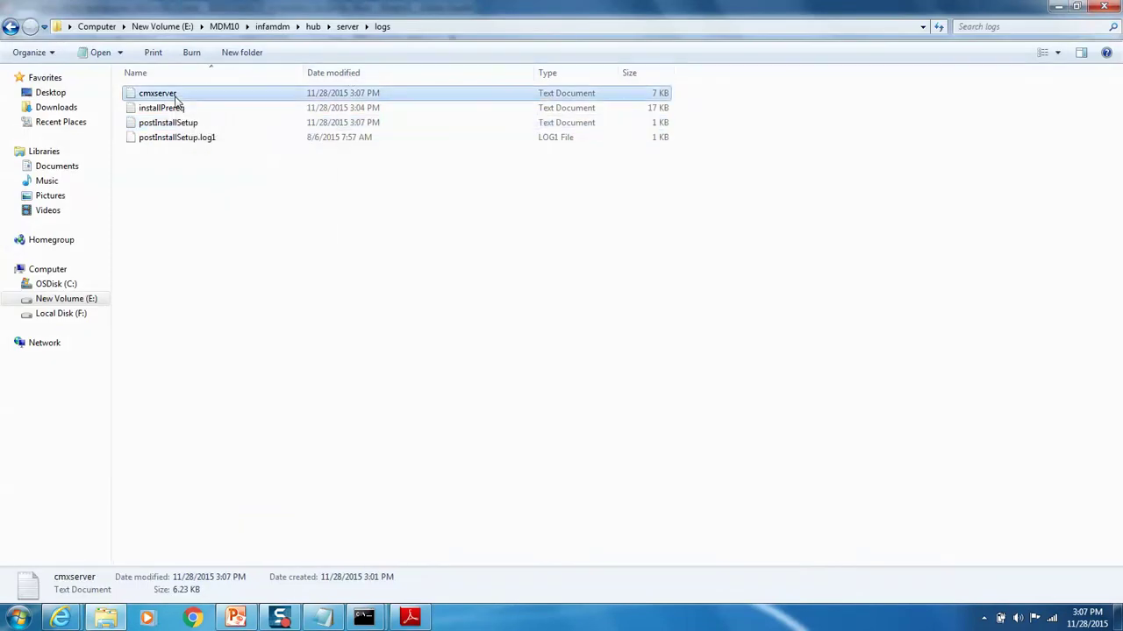
click(245, 166)
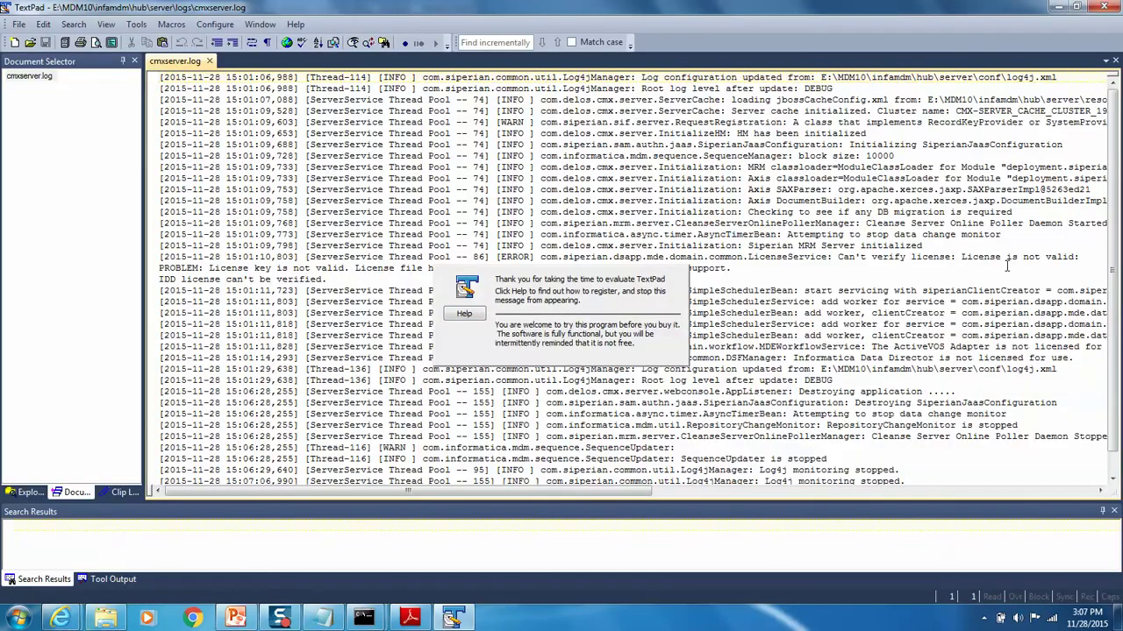
scroll(1006, 265, down, 1)
key(ctrl+a)
key(Delete)
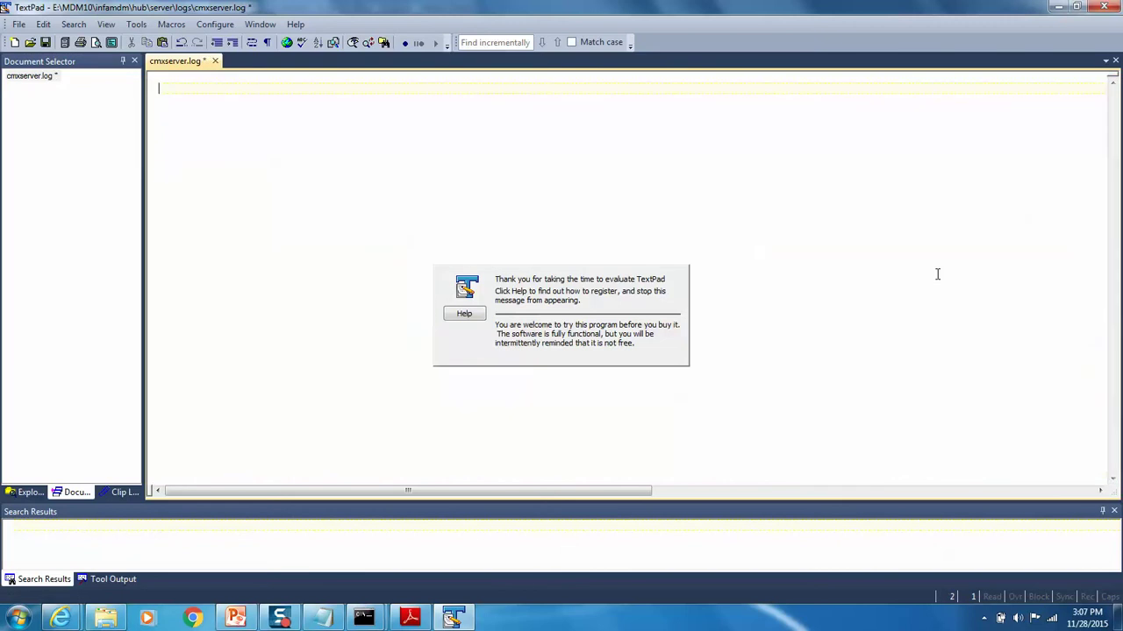
key(alt+f)
key(s)
key(alt+F4)
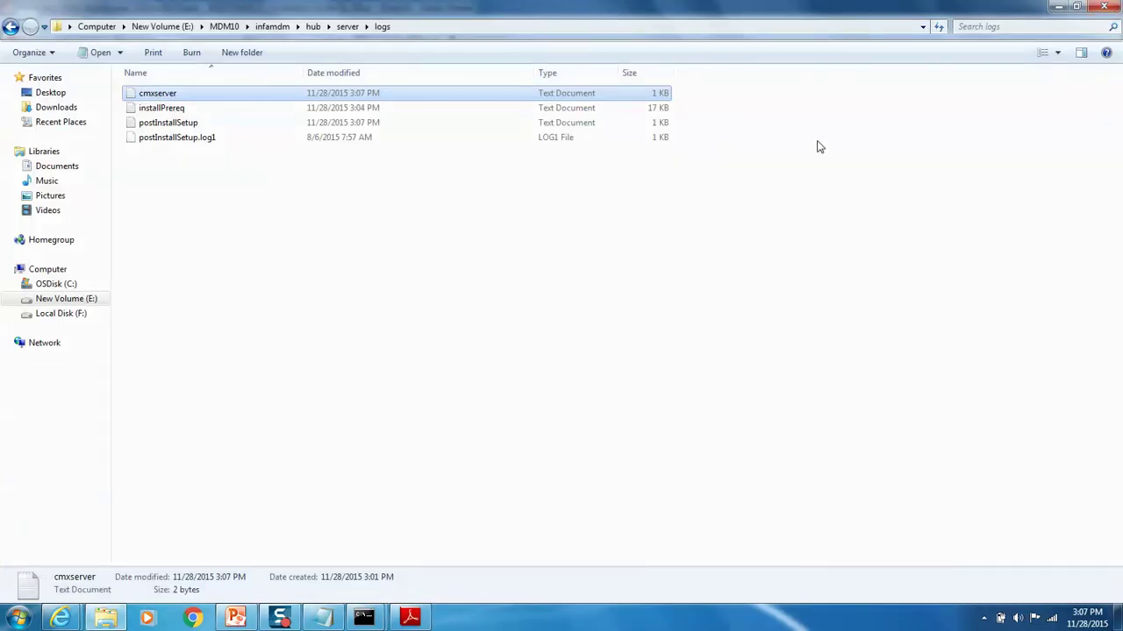
Step: Rerun standalone.bat -c standalone-full.xml -b 0.0.0.0 in the JBoss console to restart the server
click(1057, 6)
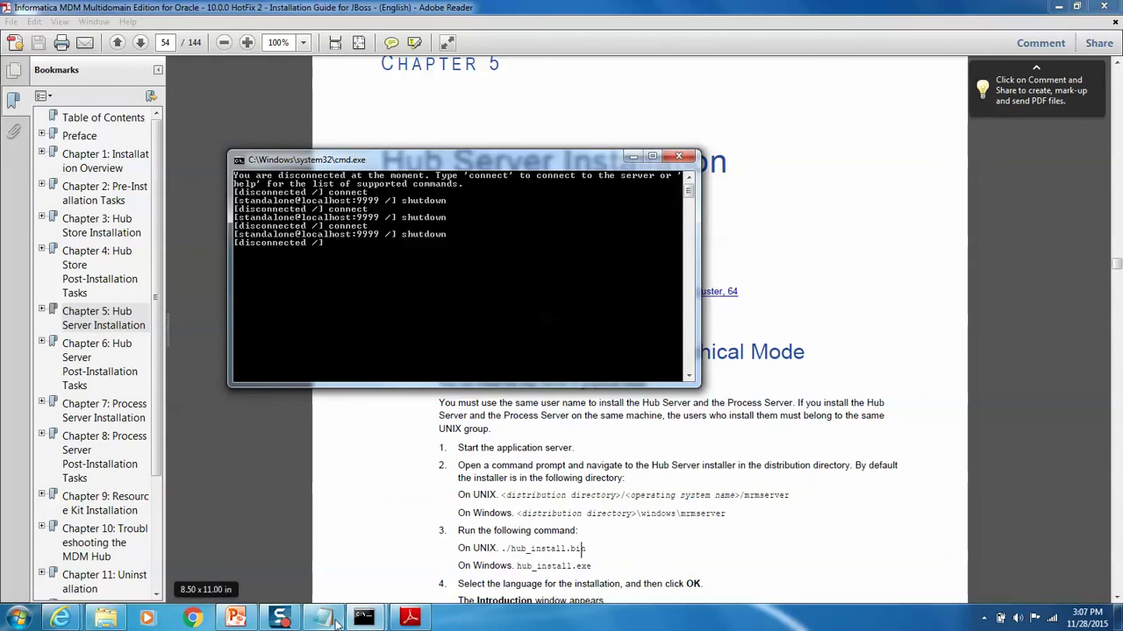
mouse_move(357, 623)
click(427, 550)
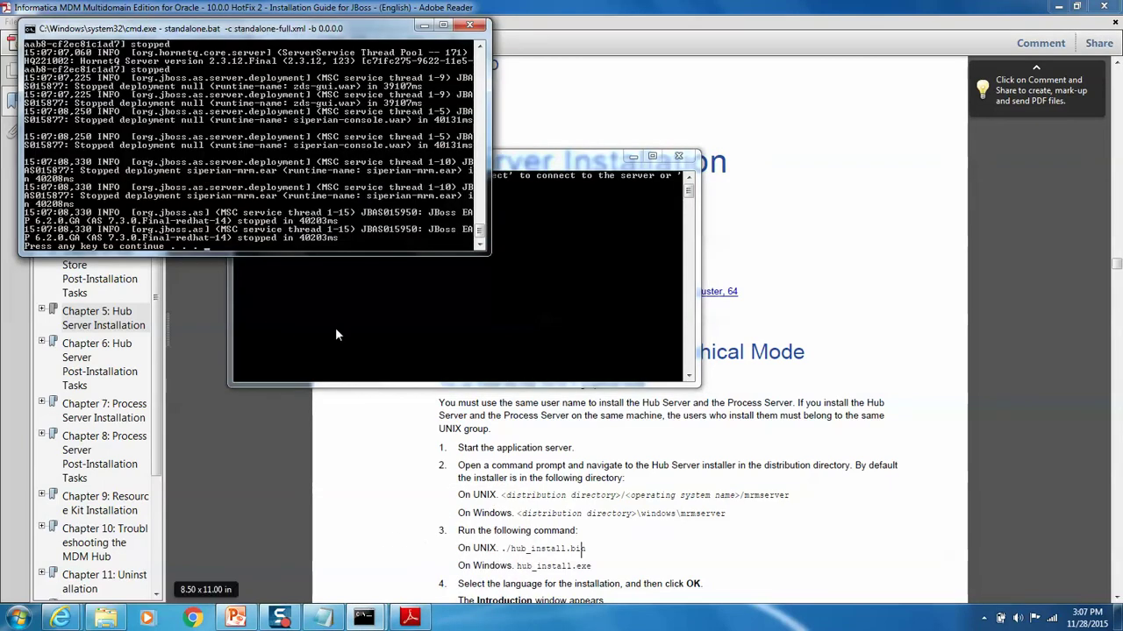
key(Return)
key(Return)
key(Up)
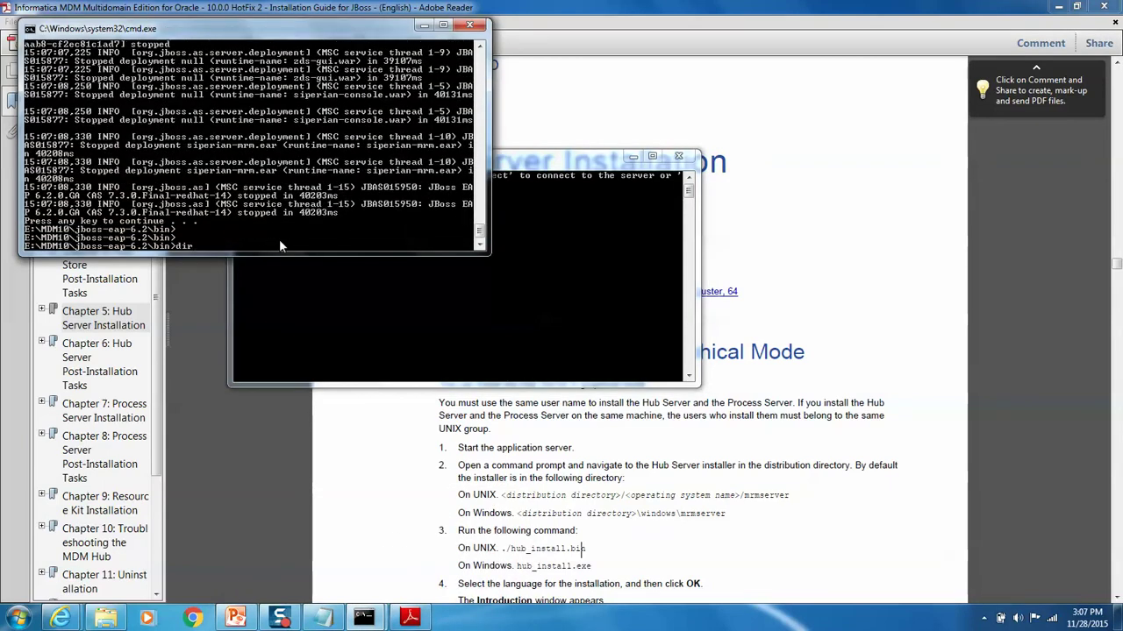
key(Return)
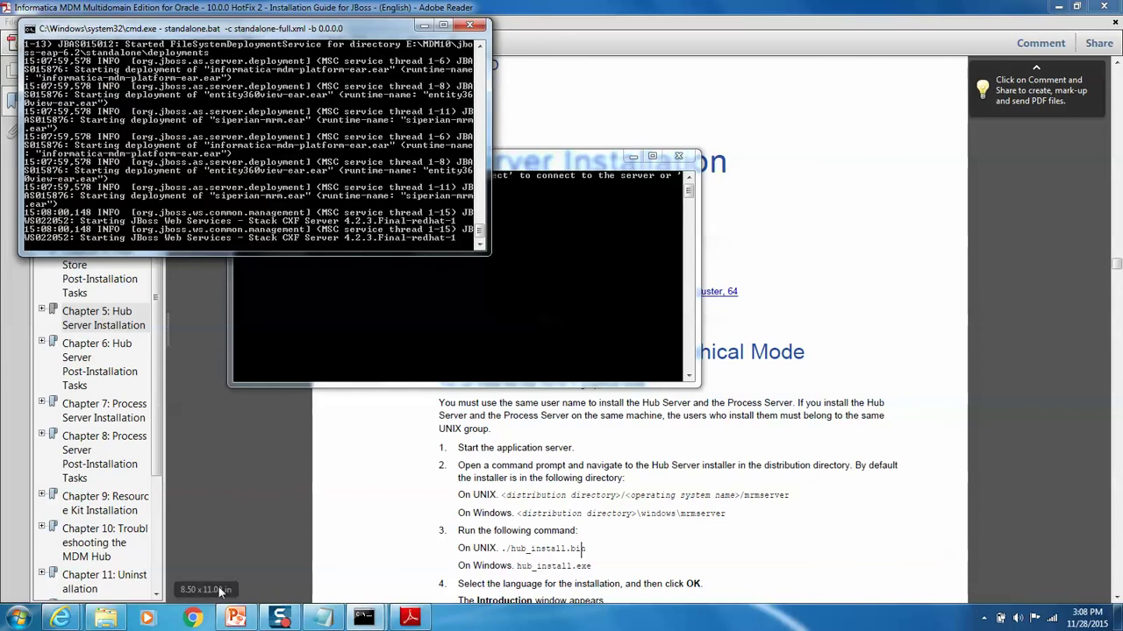
click(106, 618)
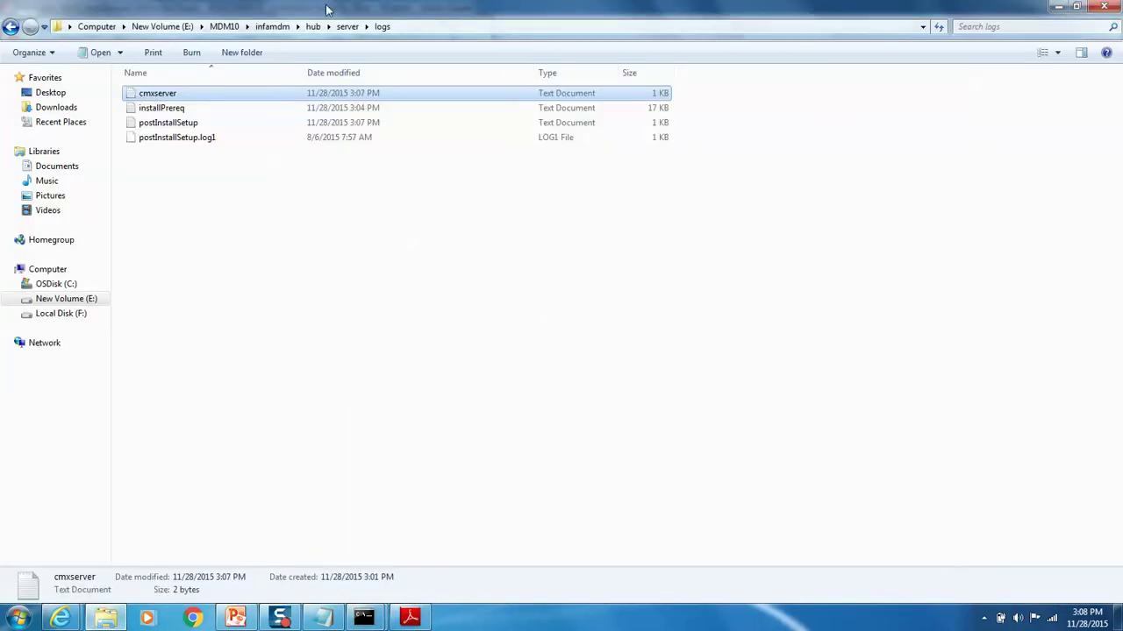
Step: Open E:\MDM10\jboss-eap-6.2\standalone\deployments and refresh it to show the EAR marker files
click(342, 27)
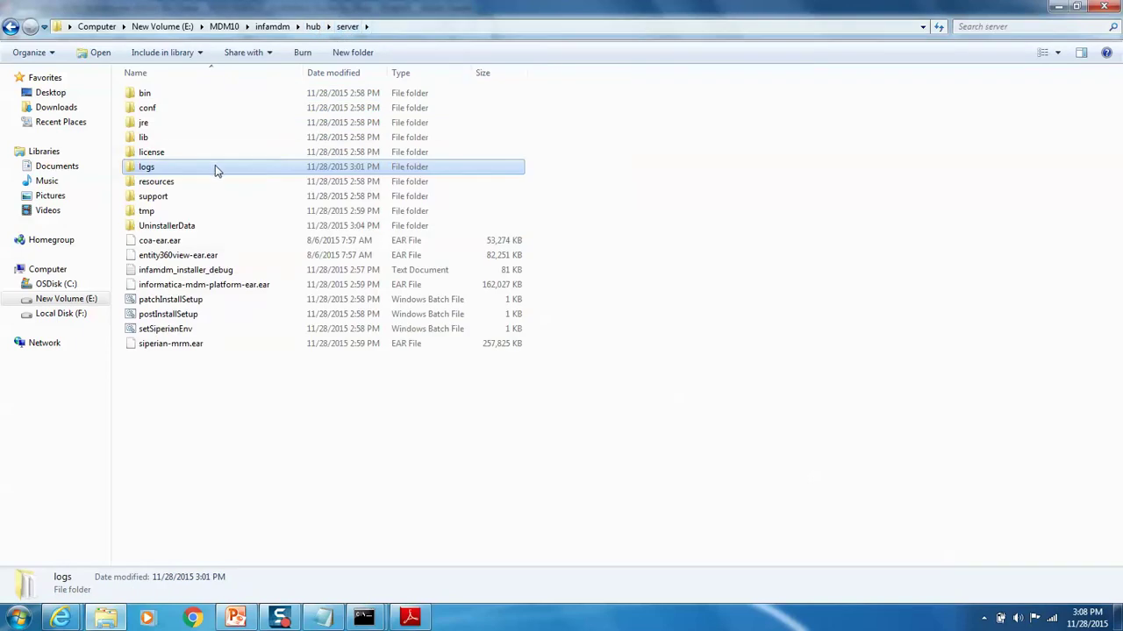
click(314, 26)
click(270, 28)
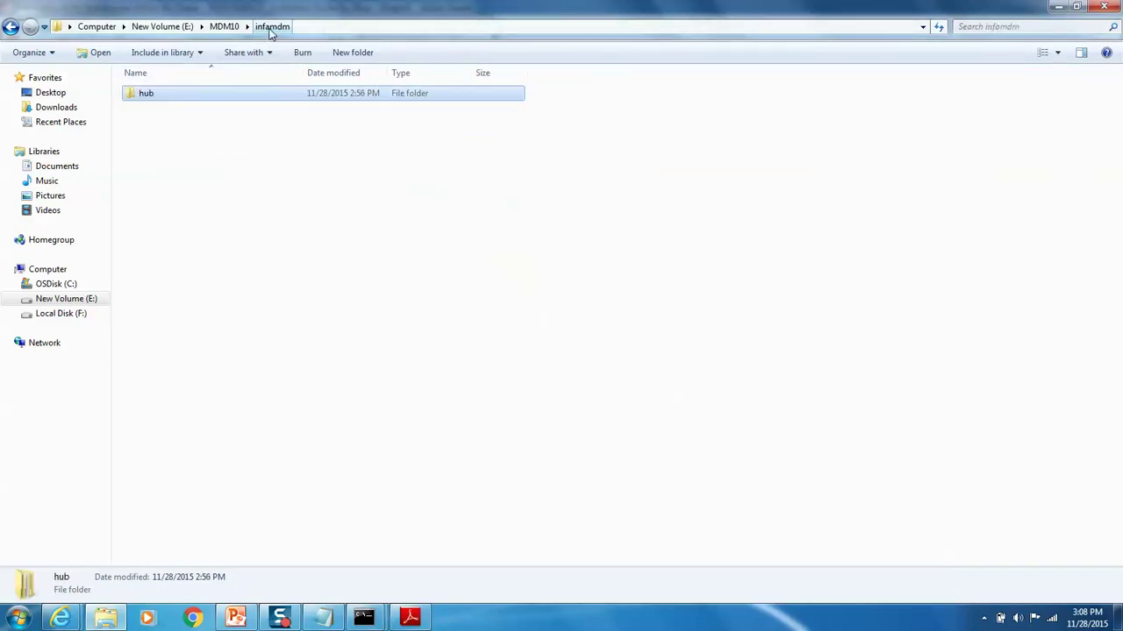
click(171, 27)
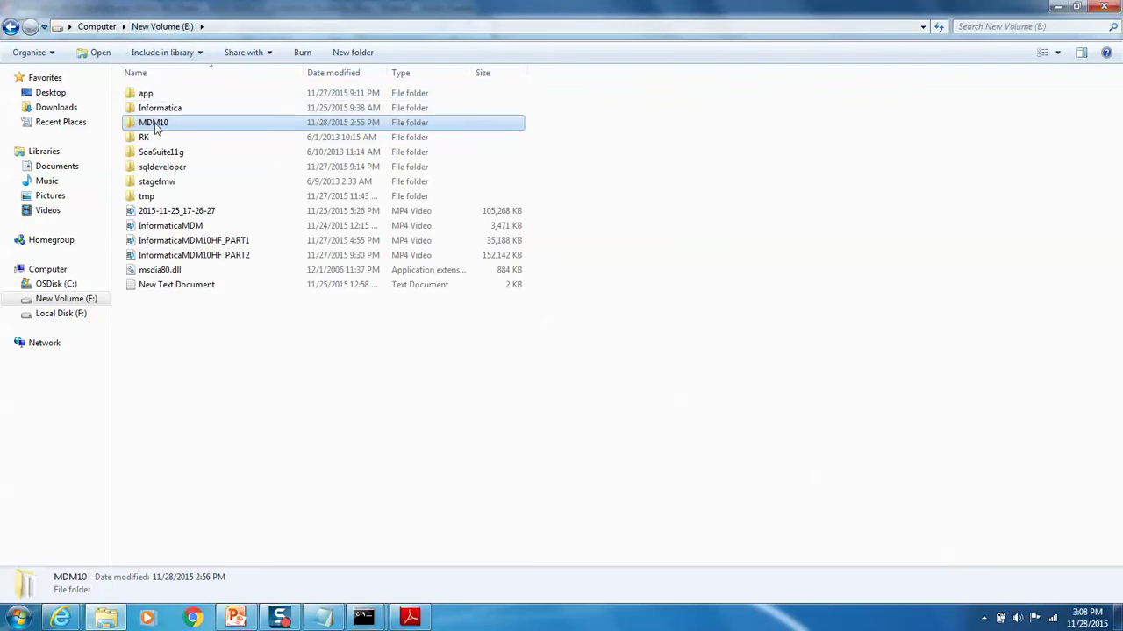
double_click(156, 128)
double_click(156, 127)
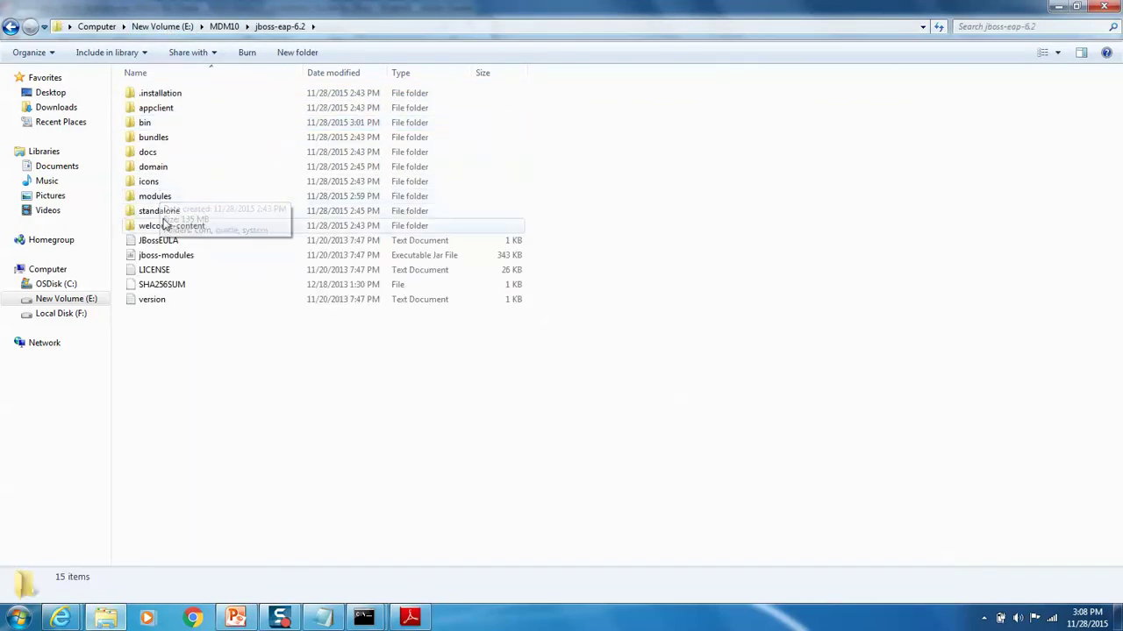
click(163, 225)
double_click(163, 212)
double_click(163, 123)
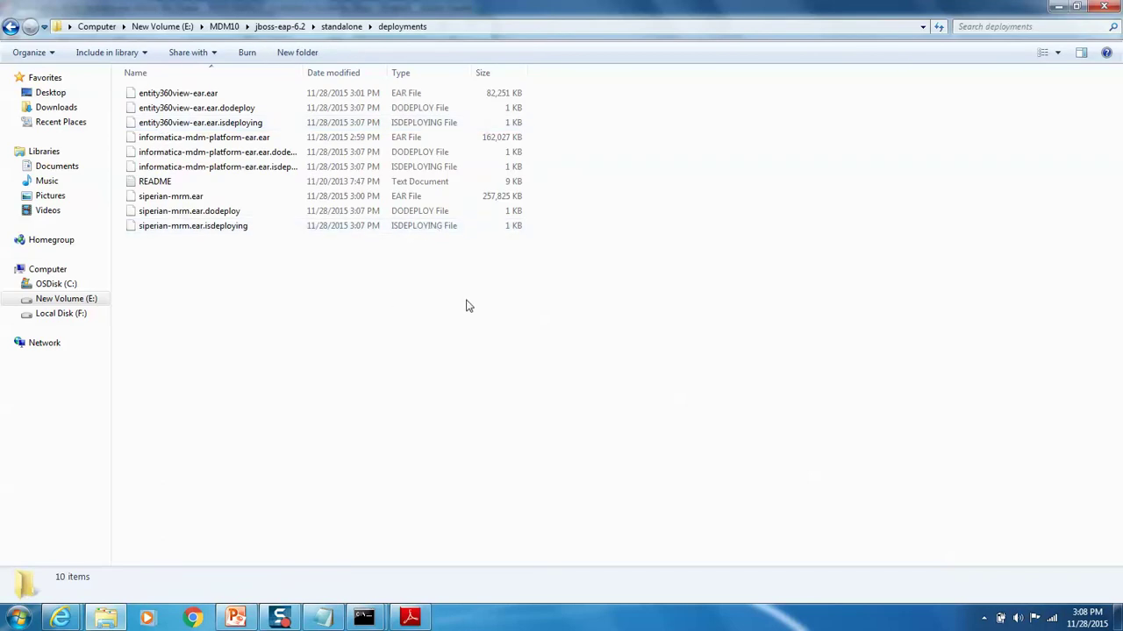
right_click(337, 318)
click(377, 373)
click(364, 617)
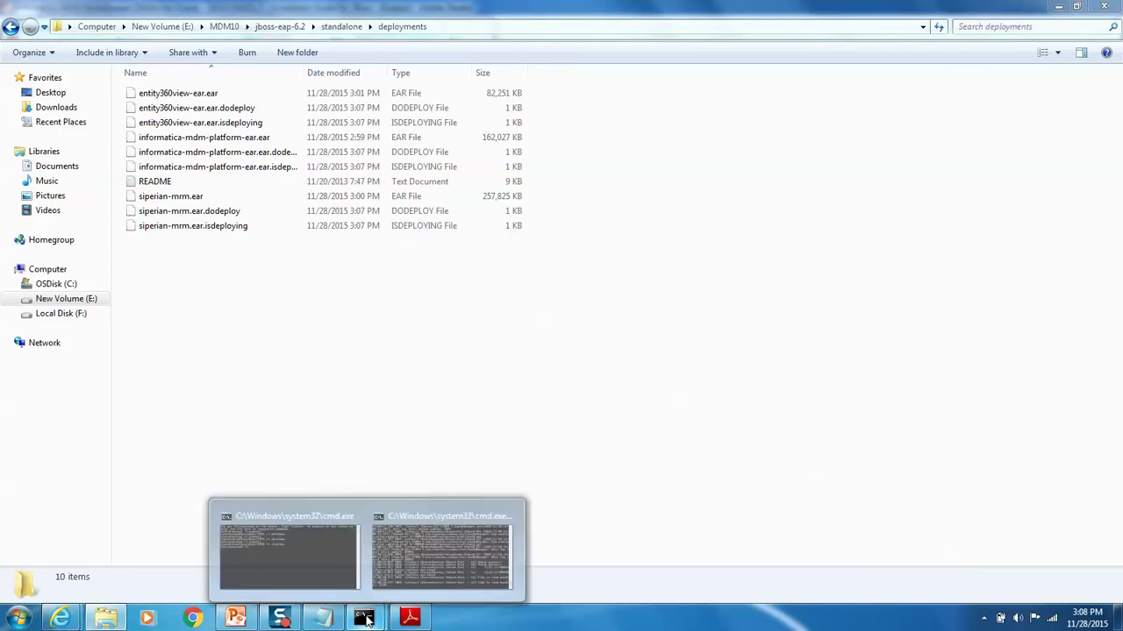
Step: Keep the JBoss console beside the deployments folder until all three MDM EARs show .deployed
click(412, 537)
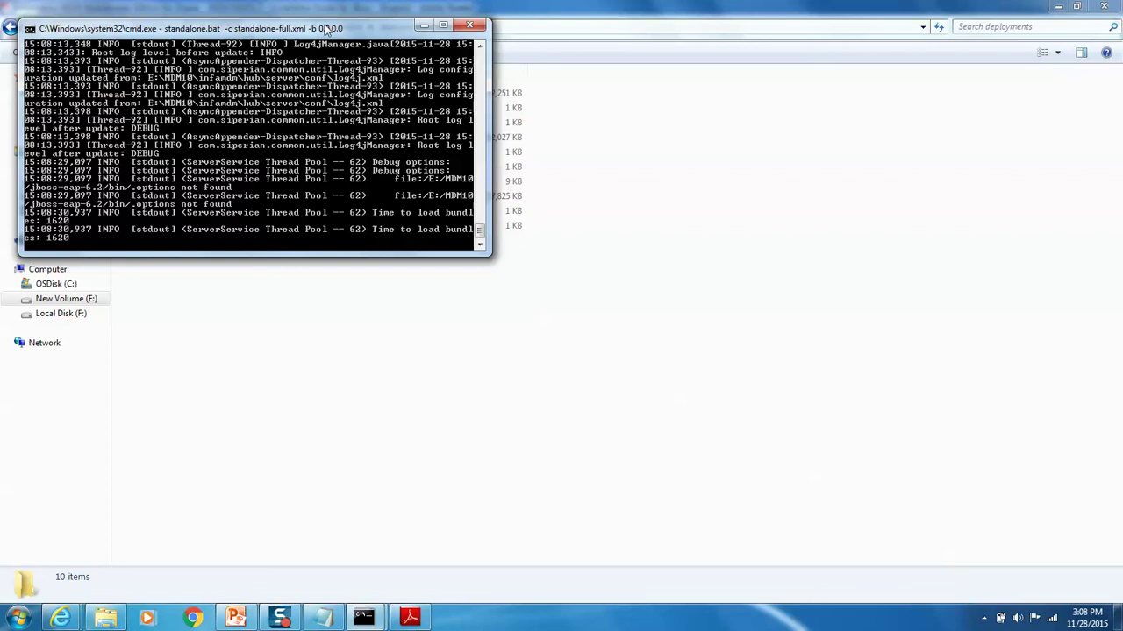
drag(326, 26, 818, 132)
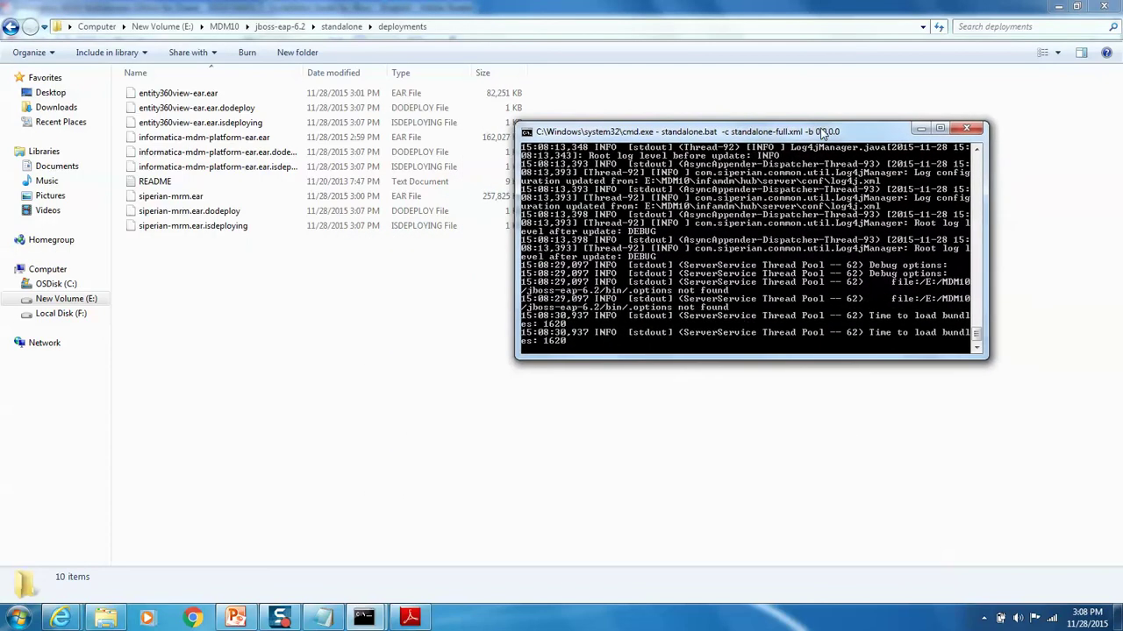
mouse_move(289, 616)
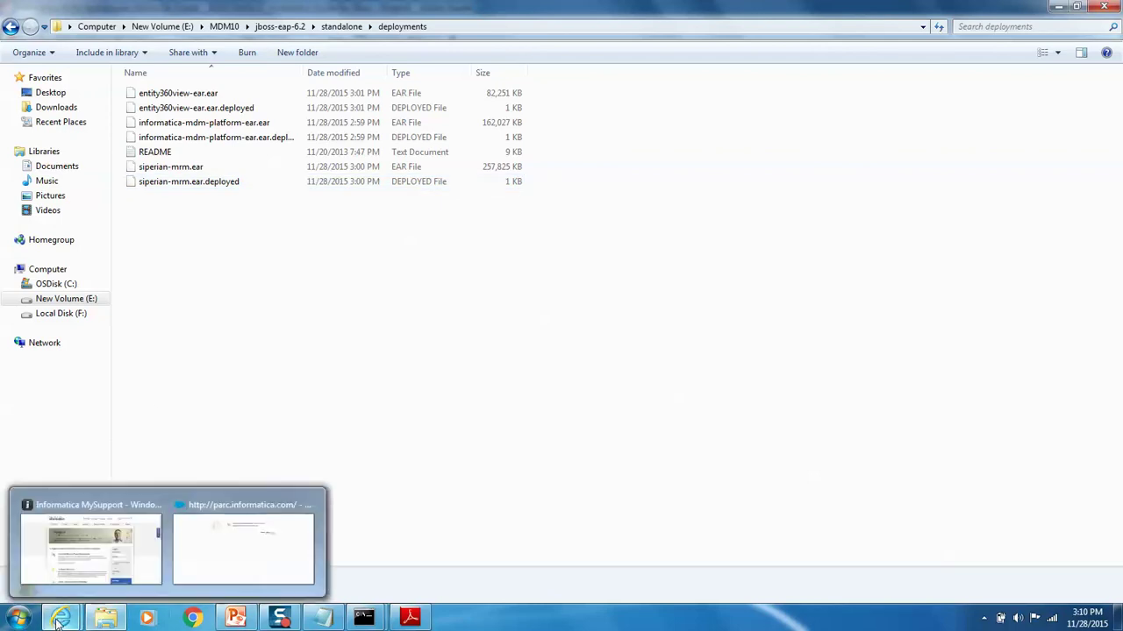
click(192, 618)
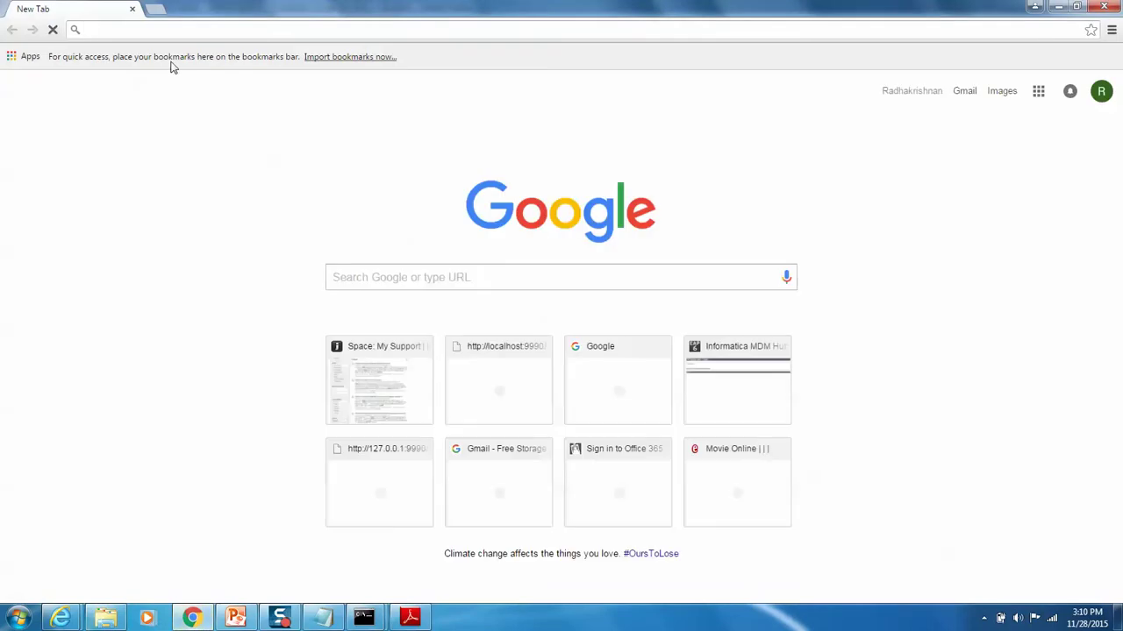
Step: Load localhost:8080/cmx and launch the Hub Console from the downloaded siperian-console launcher, allowing it to run
text(localhost:8080/cmx)
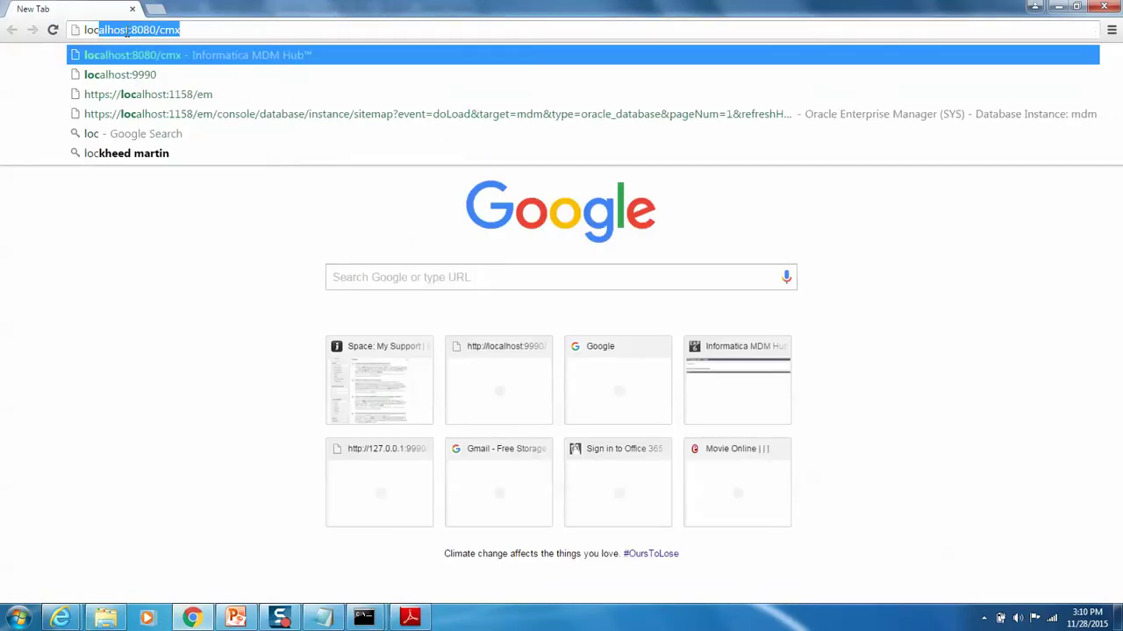
key(Return)
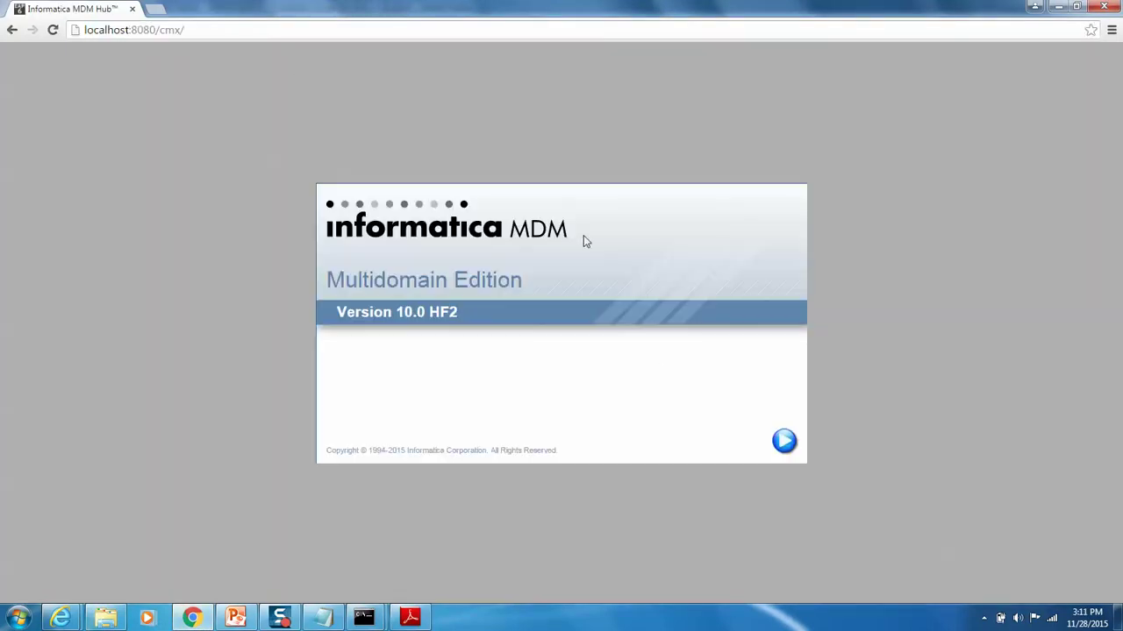
click(782, 441)
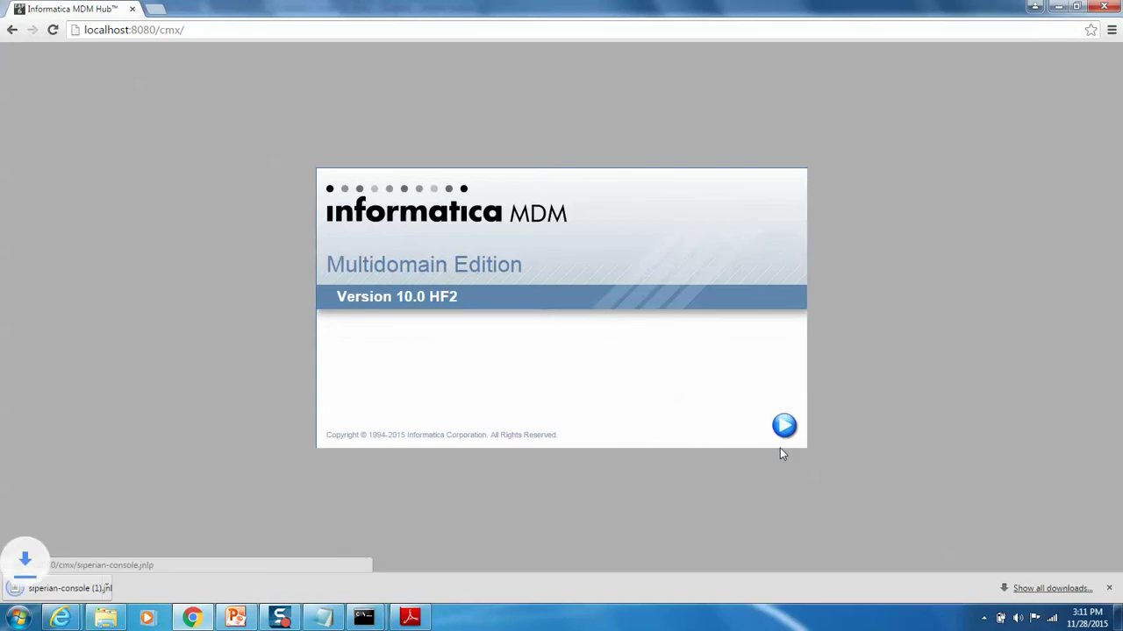
click(72, 591)
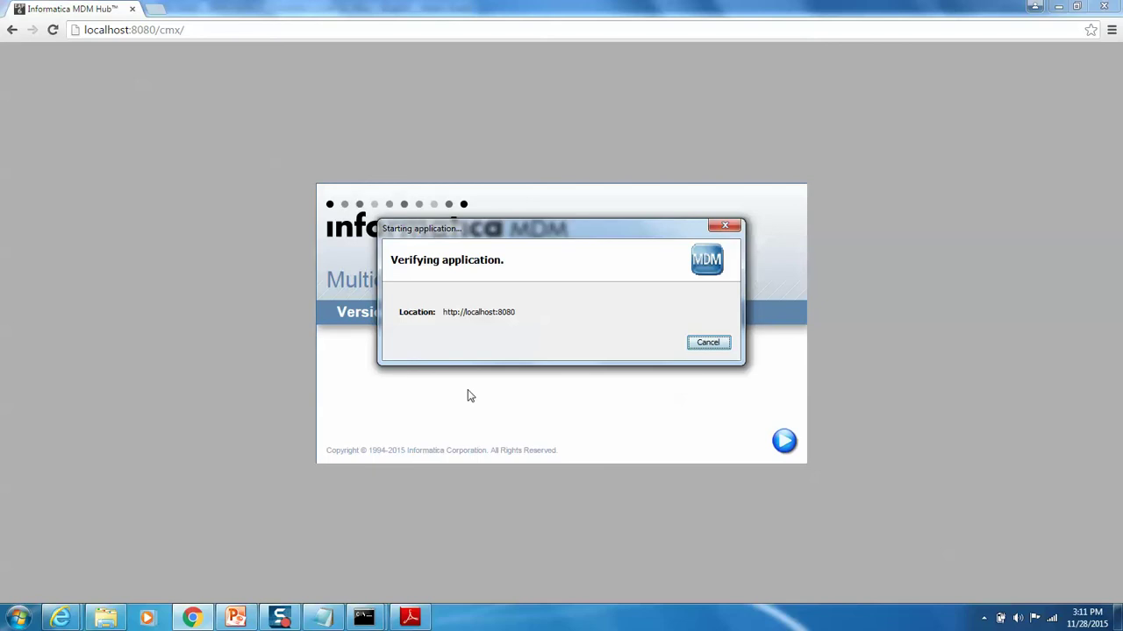
click(650, 363)
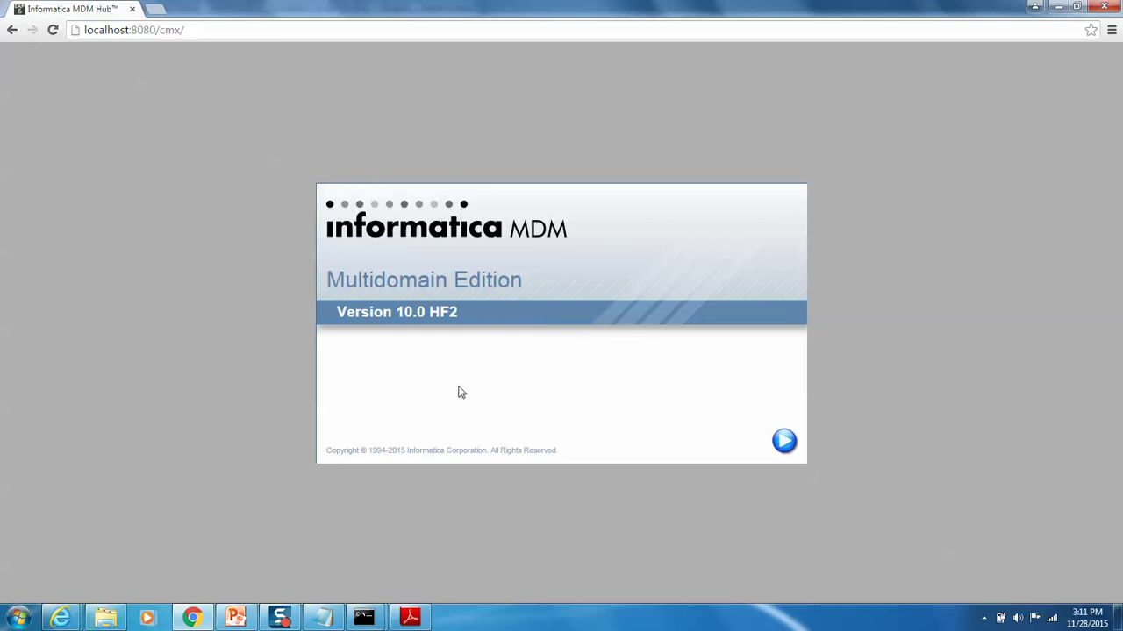
click(1061, 8)
click(1059, 8)
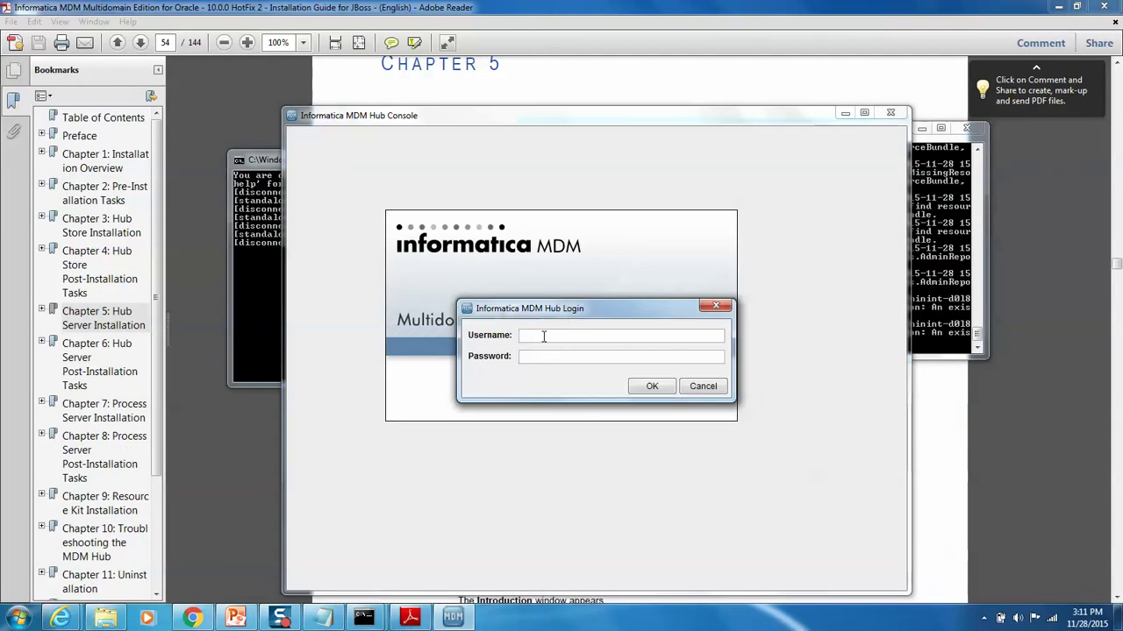
Step: Log in with the administrator username and password, then connect to MDM Hub Master Database
click(543, 336)
text(admina)
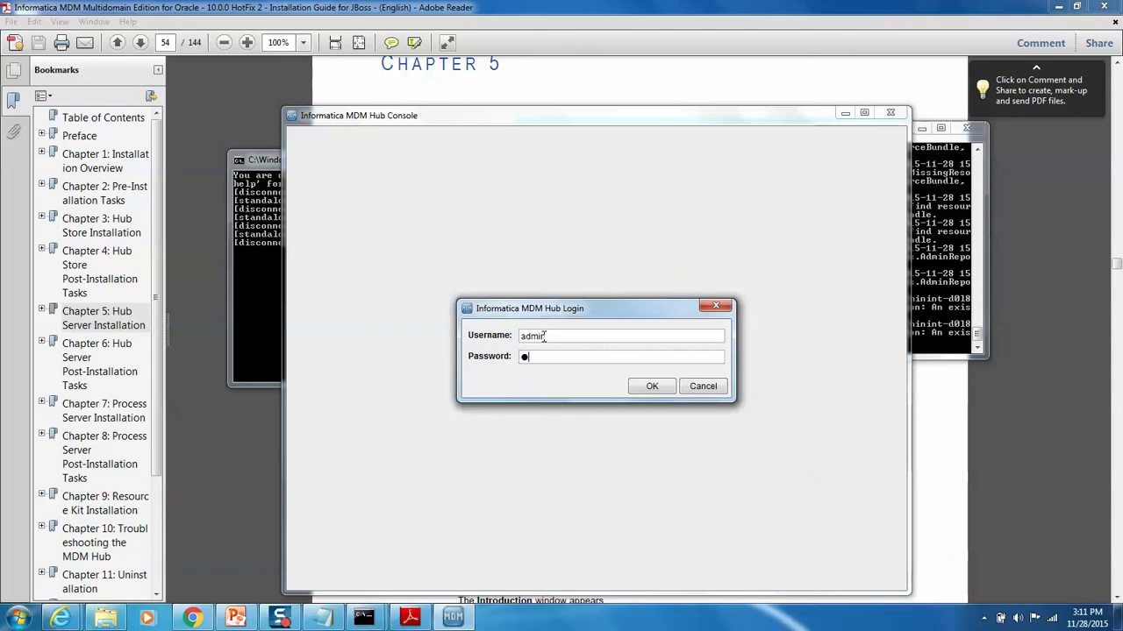
text(dmin)
click(656, 388)
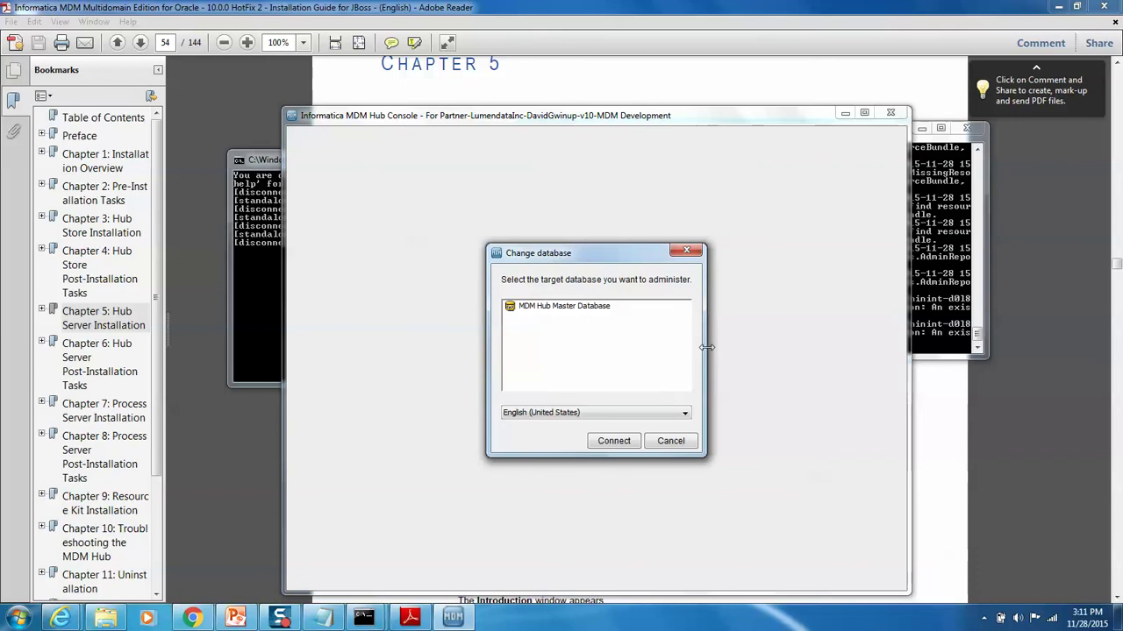
click(583, 309)
click(614, 441)
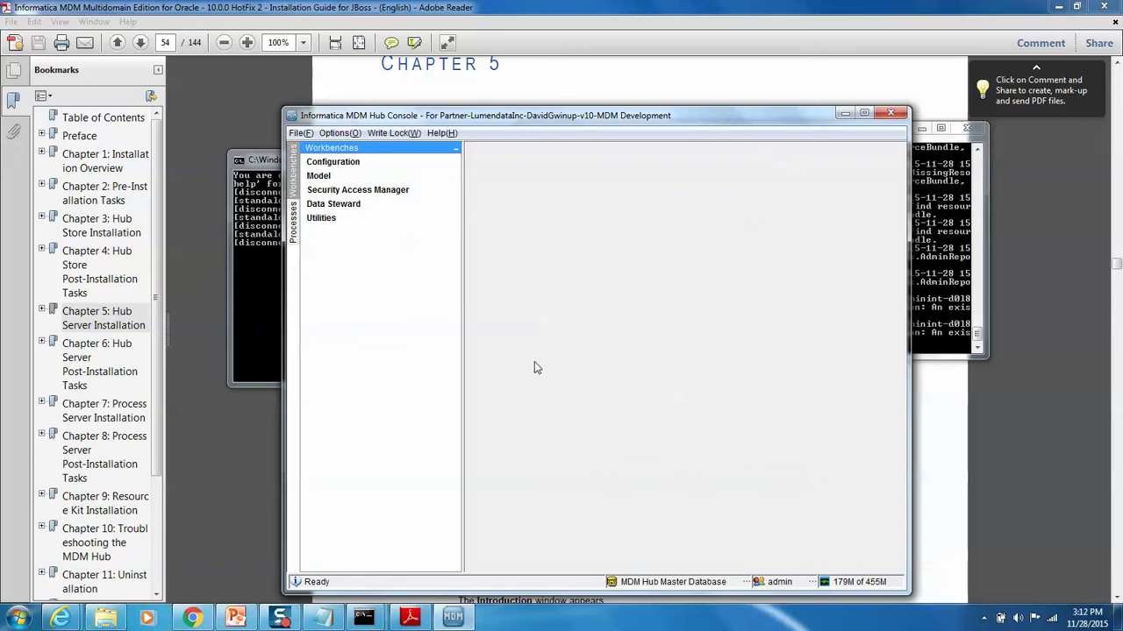
click(422, 625)
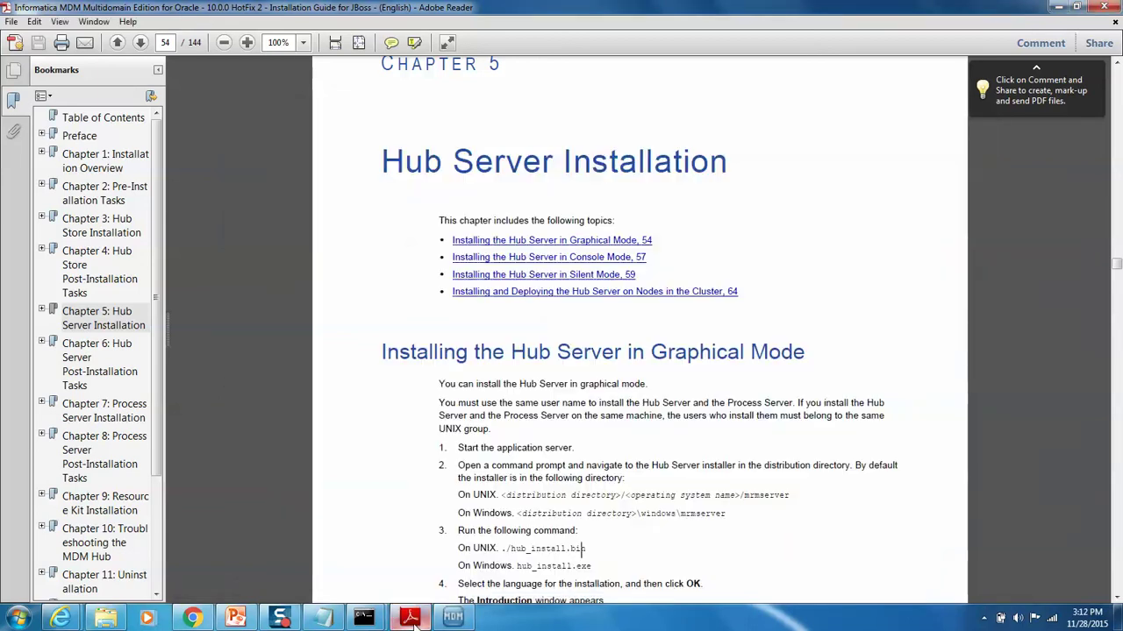
Step: Jump via the Chapter 6 bookmark to 'Registering an Operational Reference Store' on page 81
click(101, 377)
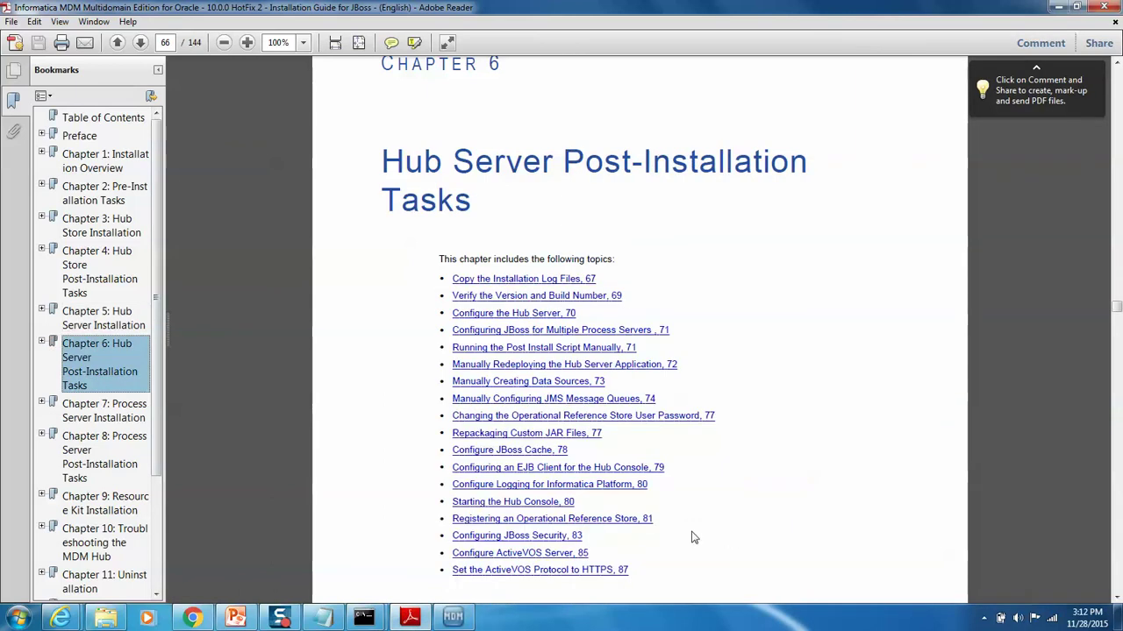
click(561, 524)
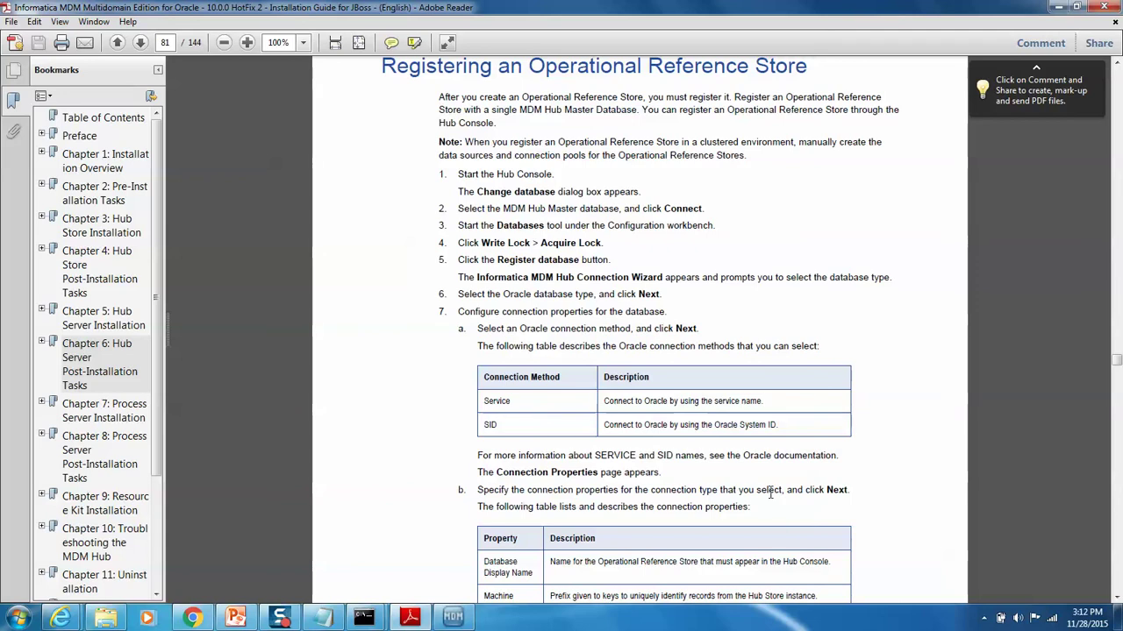
click(1116, 597)
click(1117, 597)
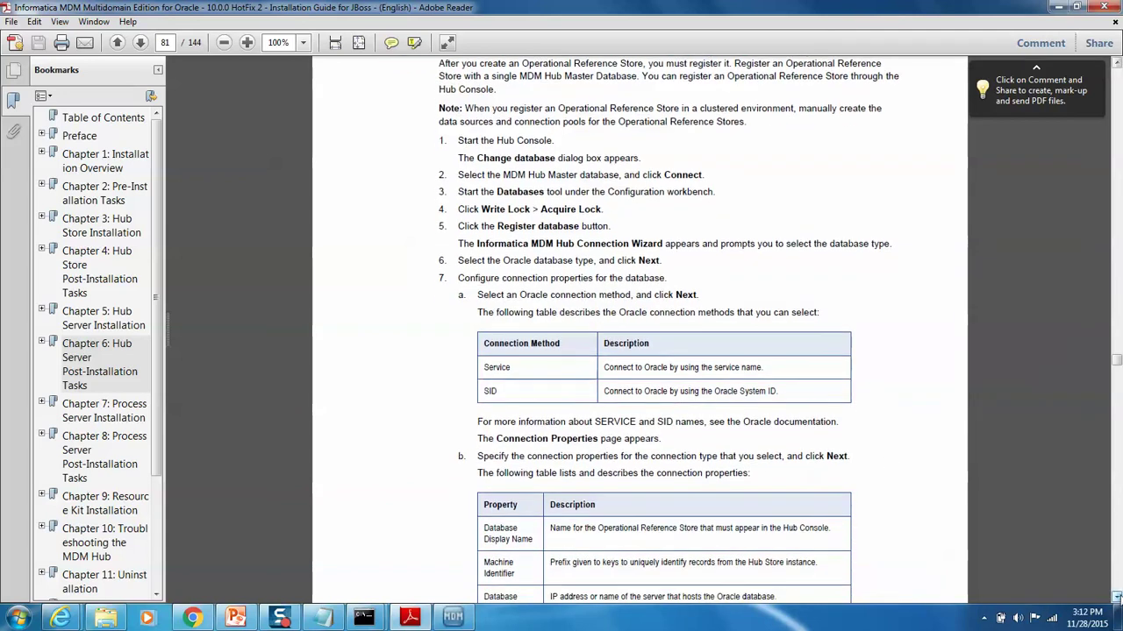
key(alt+Tab)
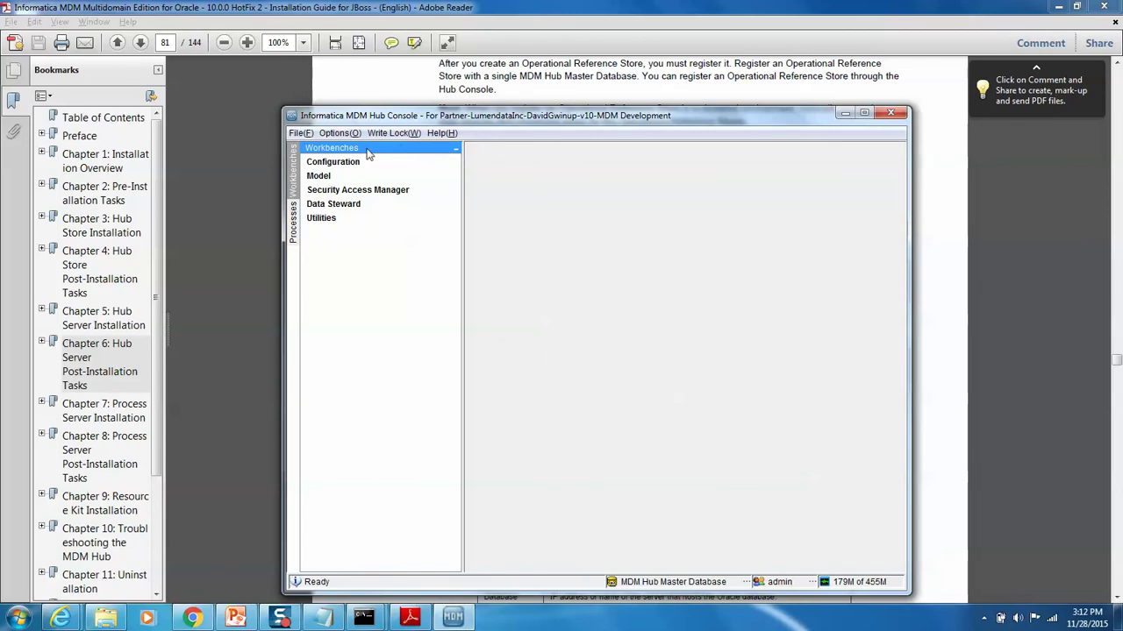
Step: Acquire the write lock in the Databases tool and start registering an Oracle database connected by SID
click(329, 161)
click(334, 175)
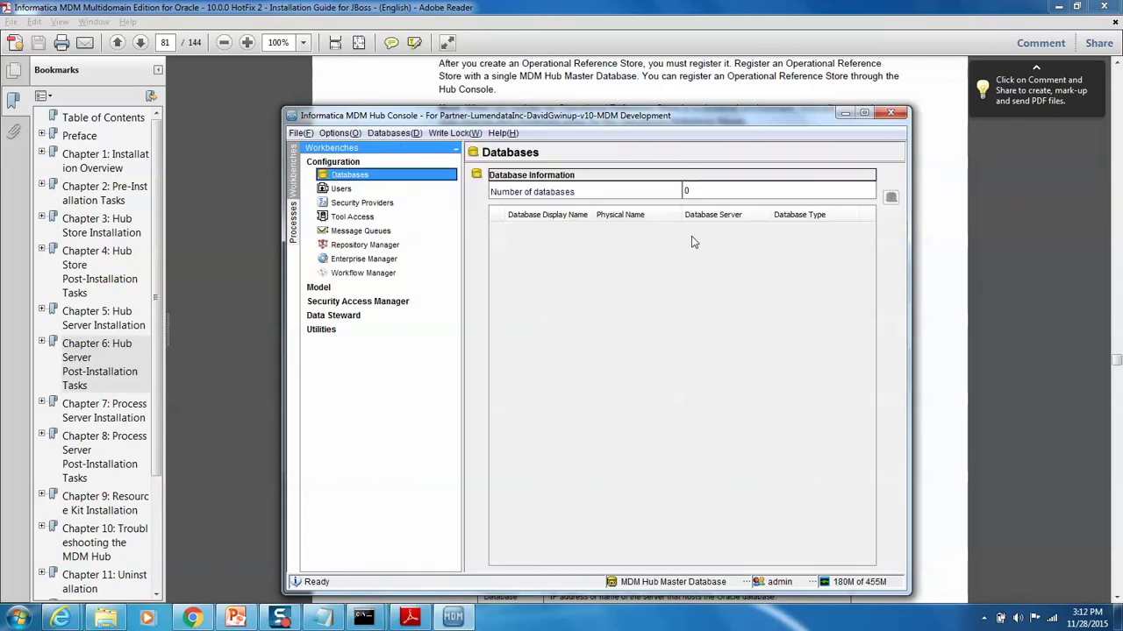
click(455, 133)
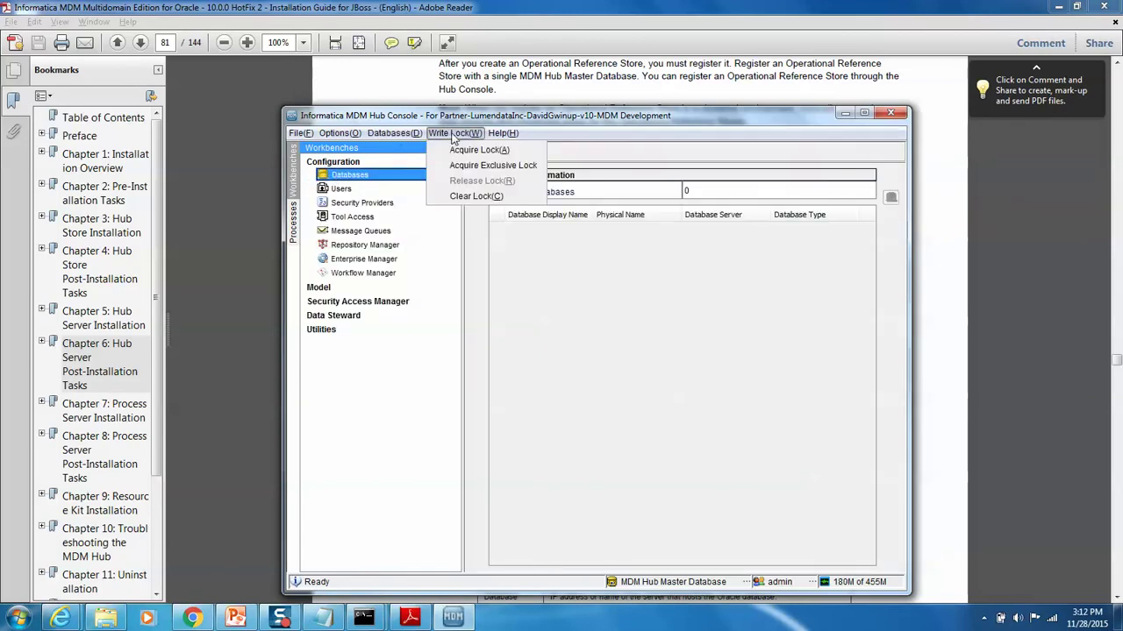
click(474, 150)
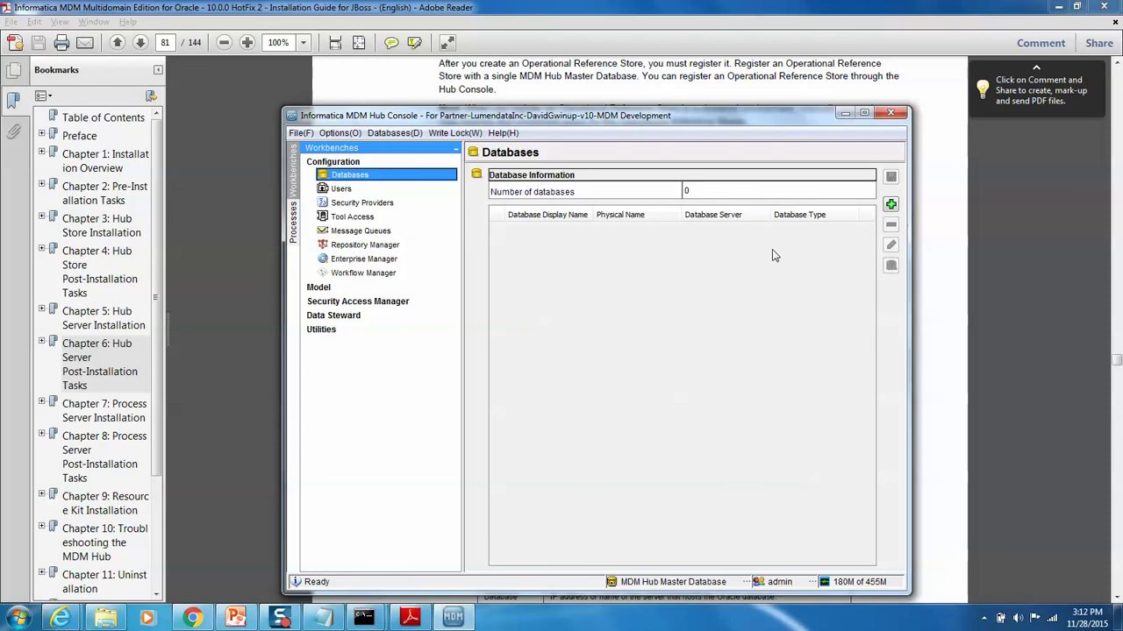
click(890, 205)
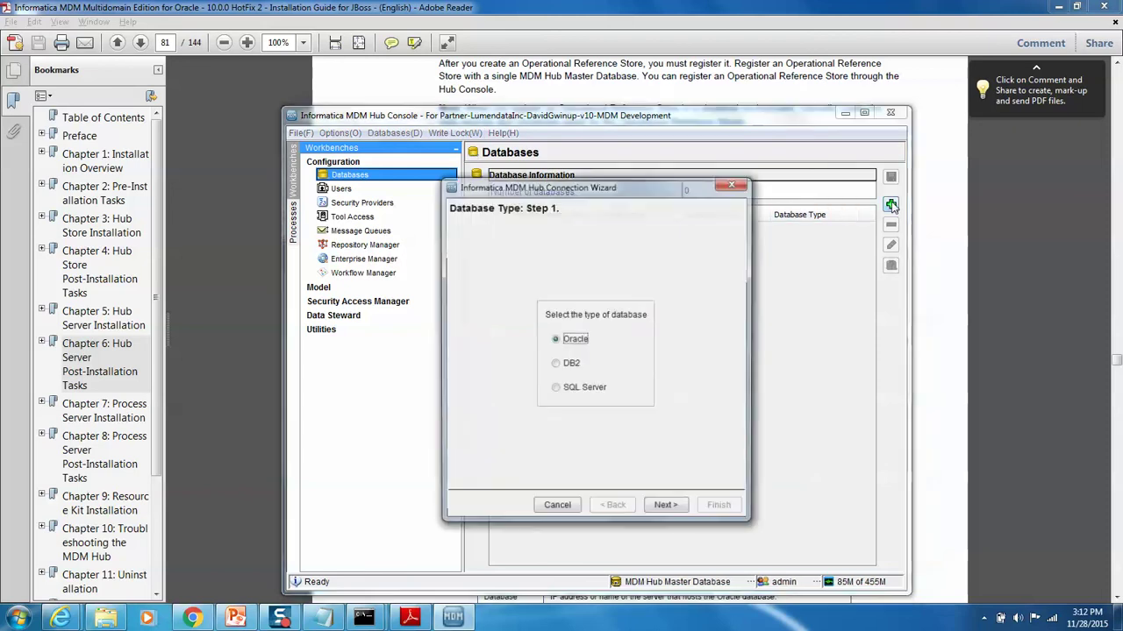
click(664, 510)
click(547, 378)
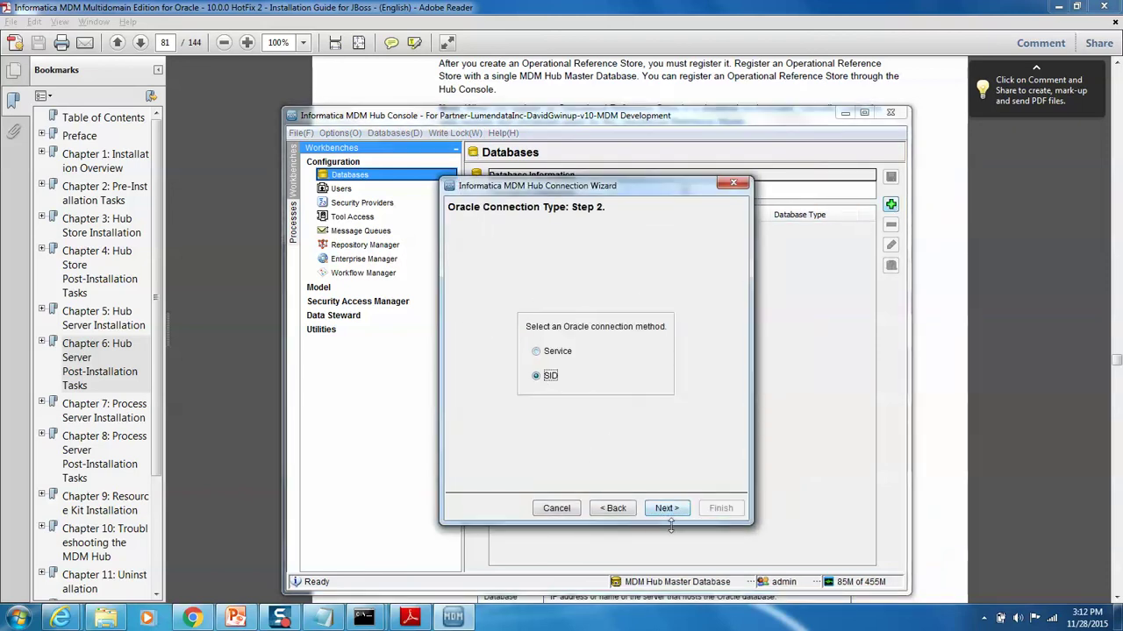
click(661, 512)
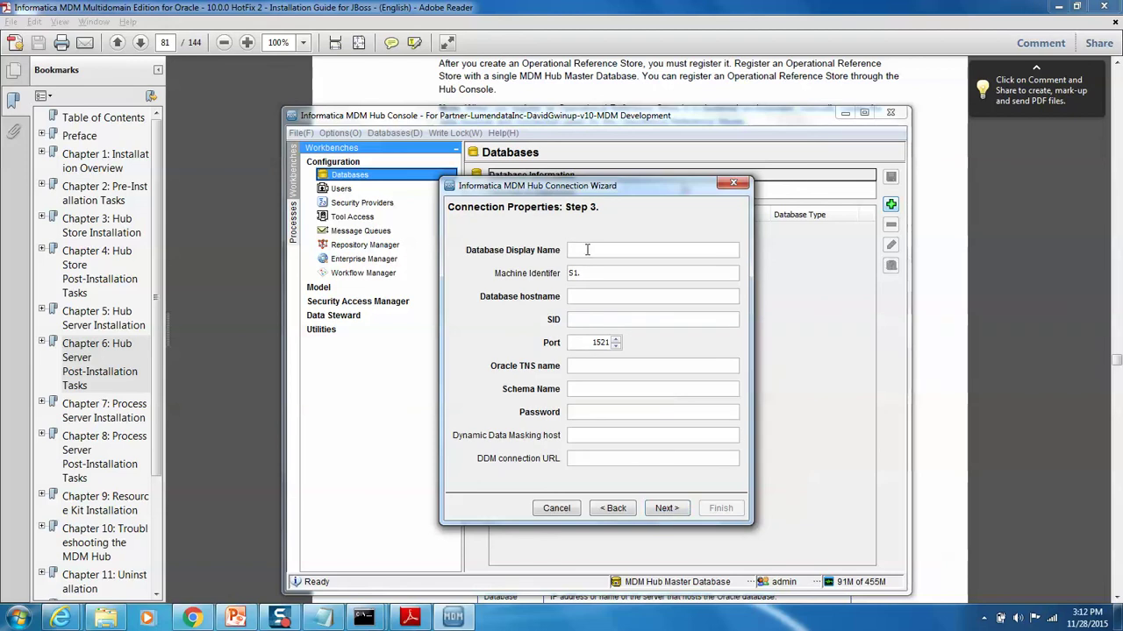
Step: Enter CMX_ORS, host localhost, SID mdm, schema cmx_ors and its password, then finish registration
text(CMX_ORS)
key(Tab)
text(rradhakr.)
double_click(609, 273)
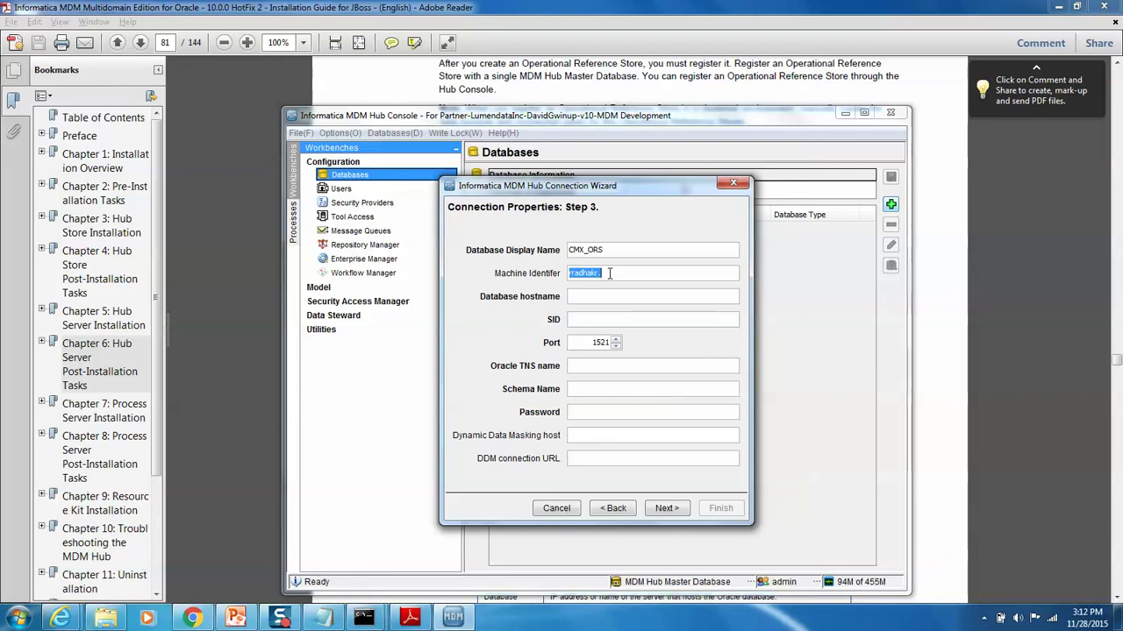
click(609, 273)
click(587, 300)
text(localho)
text(st)
text(mdm)
key(Tab)
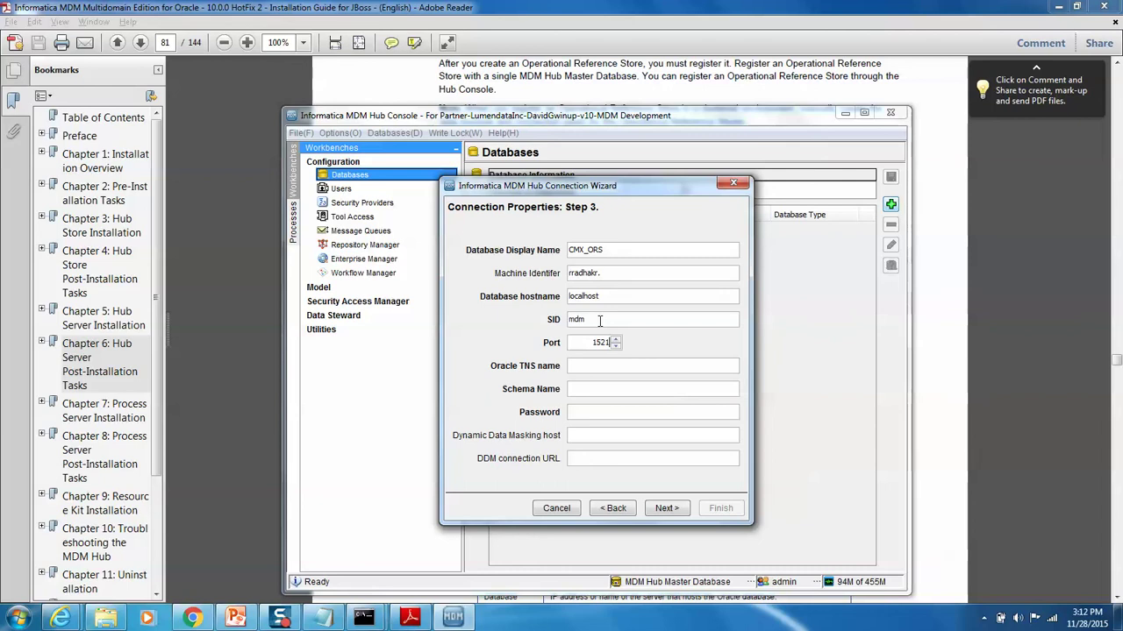
text(mdm)
text(cmx_ors)
key(Tab)
text(•••••)
click(665, 509)
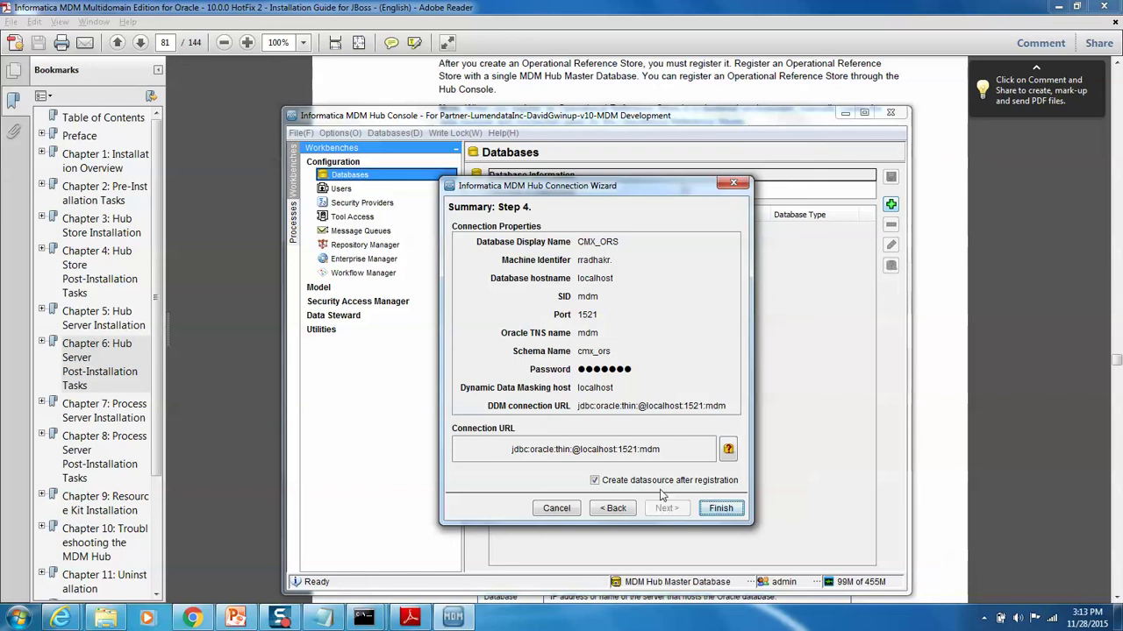
click(721, 509)
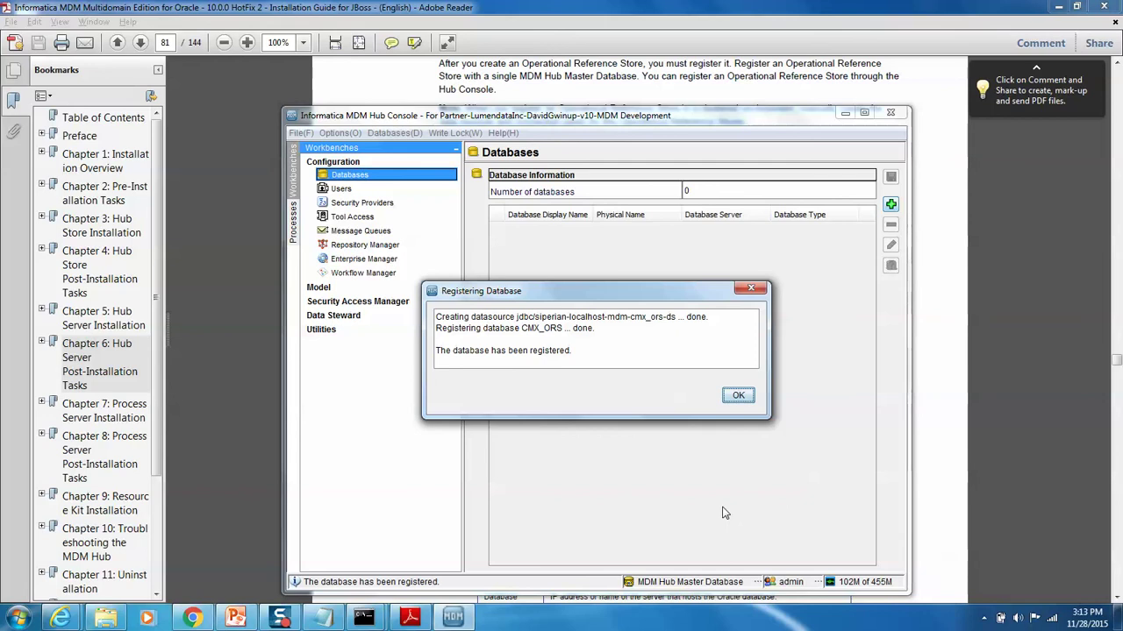
click(736, 396)
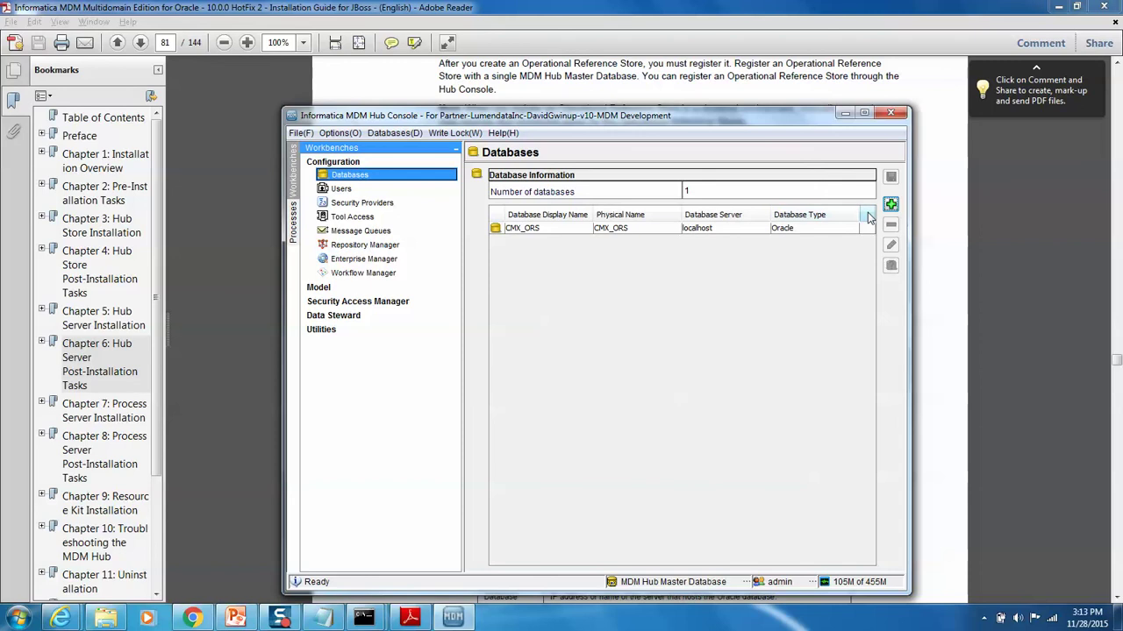
Step: Start registering a new Oracle database that connects by SID
click(890, 204)
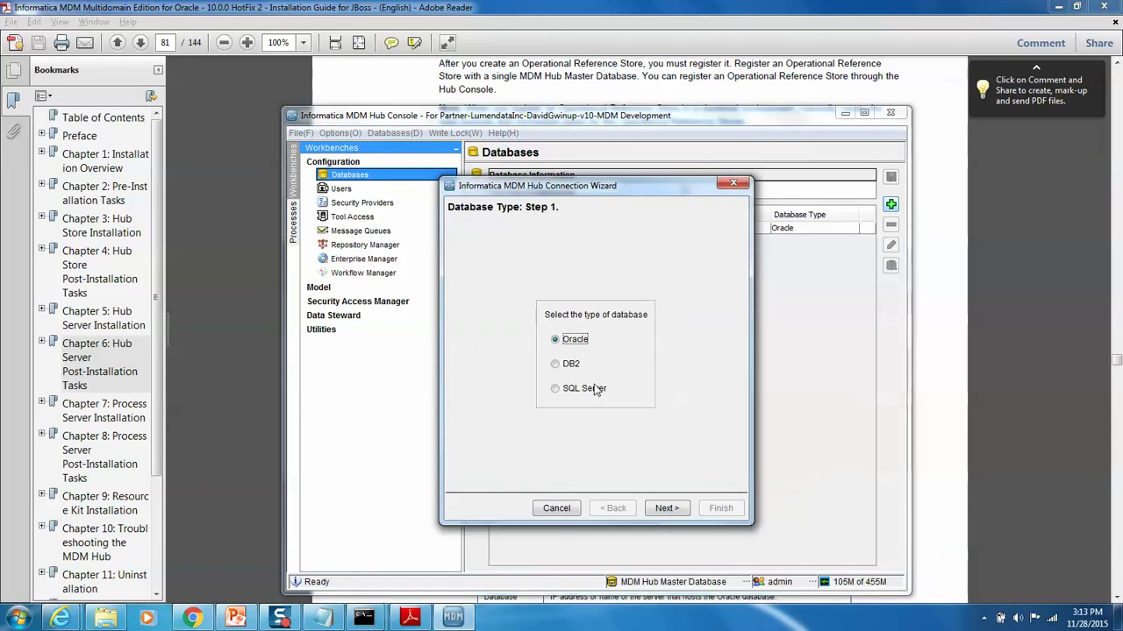
click(666, 508)
click(537, 376)
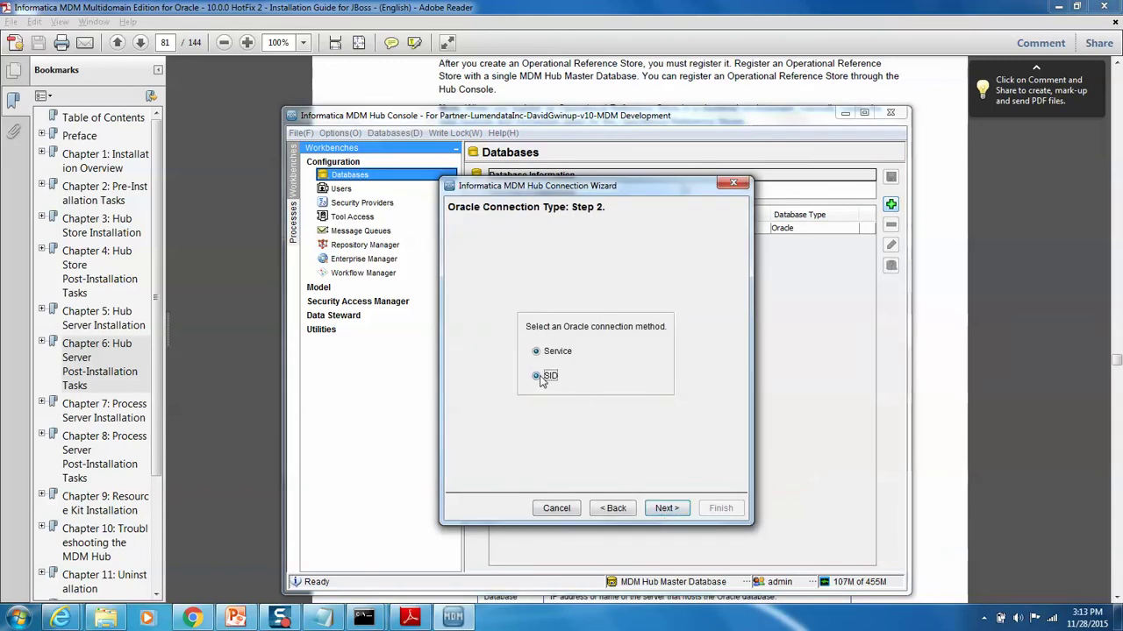
click(667, 507)
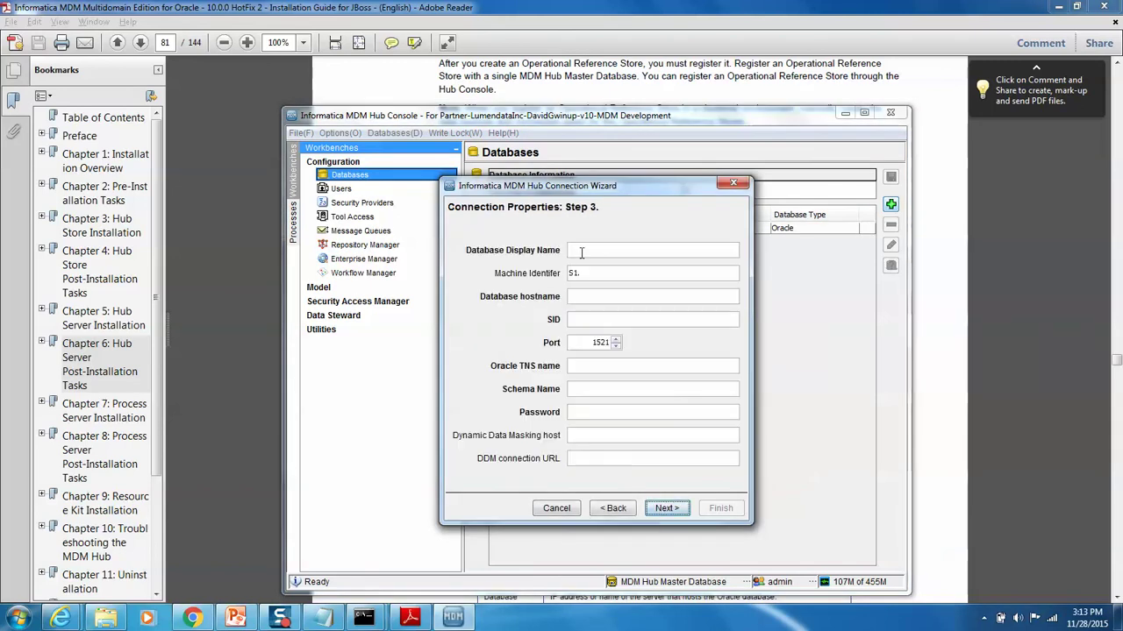
Step: Enter mdm_sample as the database and schema name, plus machine, host and password, then finish
click(580, 253)
text(mdm_sample)
key(Tab)
text(rradhakr.)
key(Tab)
text(local)
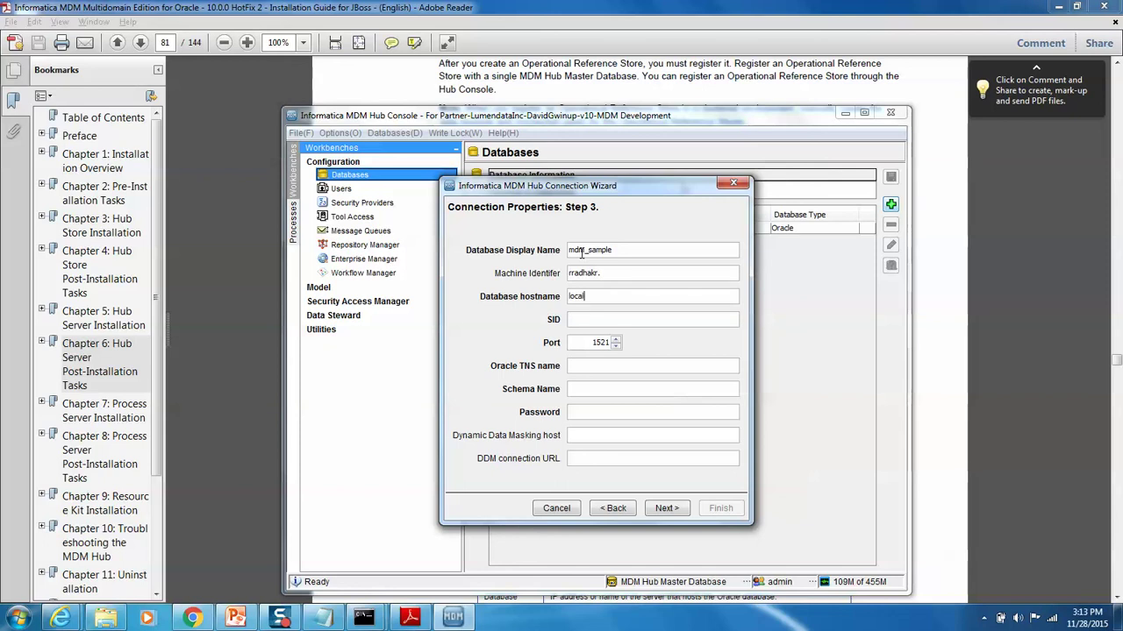
text(hostmdmmdm)
key(Tab)
text(mdm_sample)
key(Tab)
text(mdm_sample)
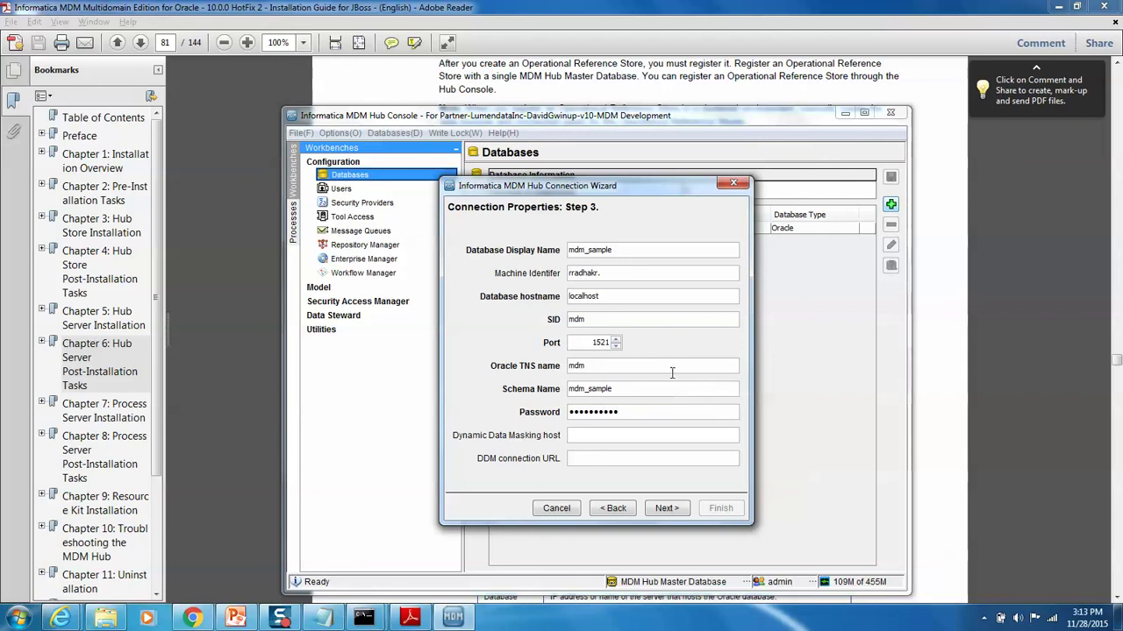
click(673, 503)
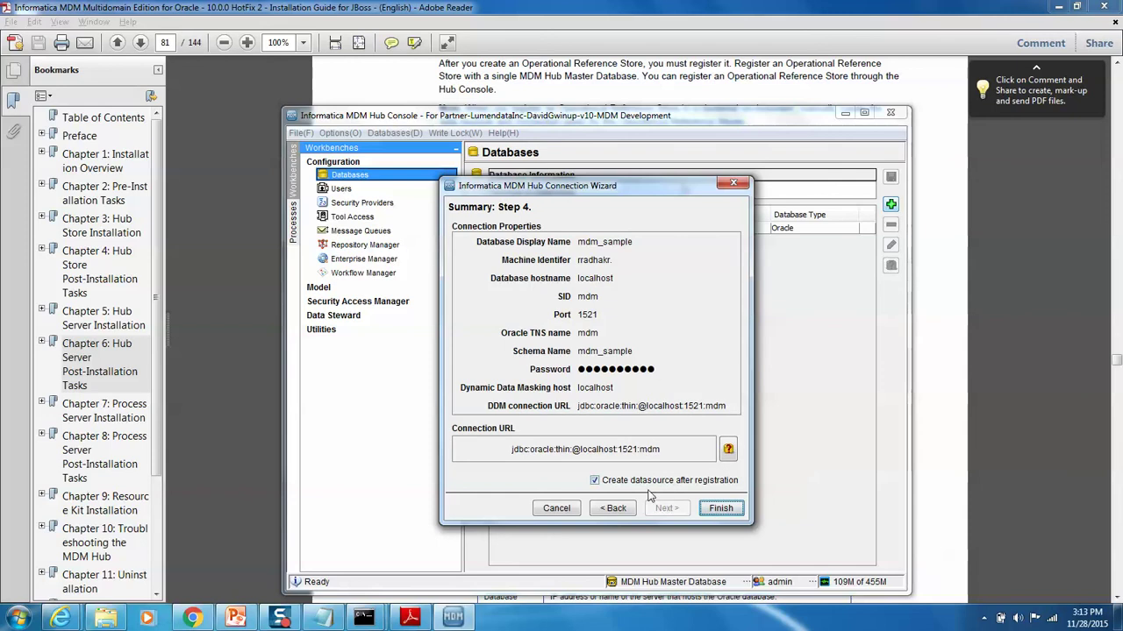
click(719, 509)
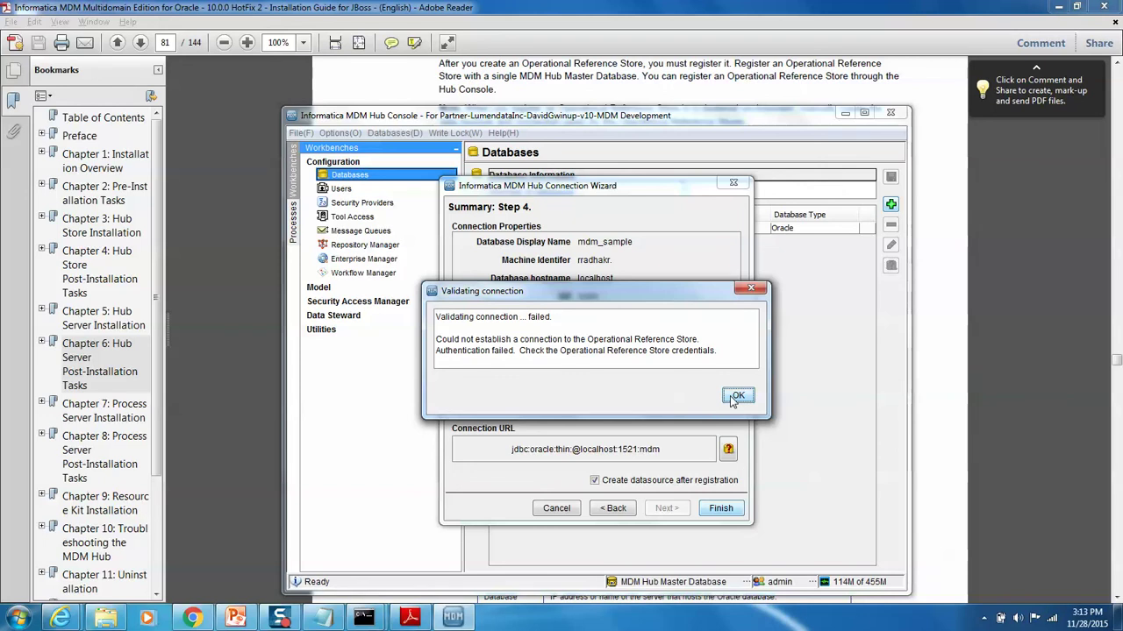
Step: After the authentication failure, retype the schema password and register mdm_sample successfully
click(735, 396)
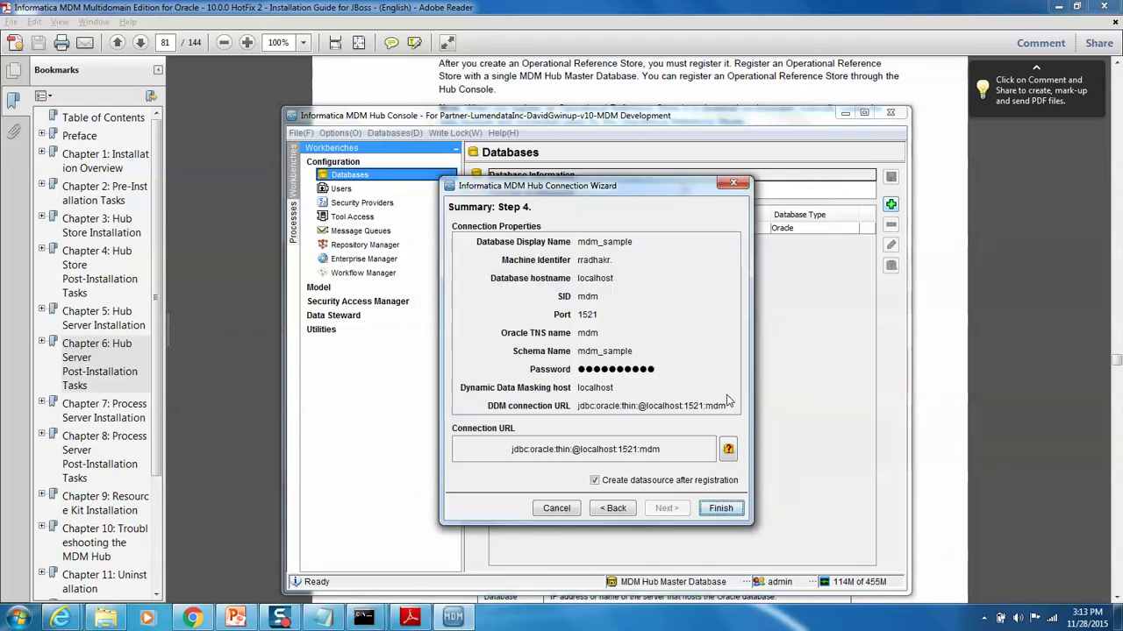
click(612, 514)
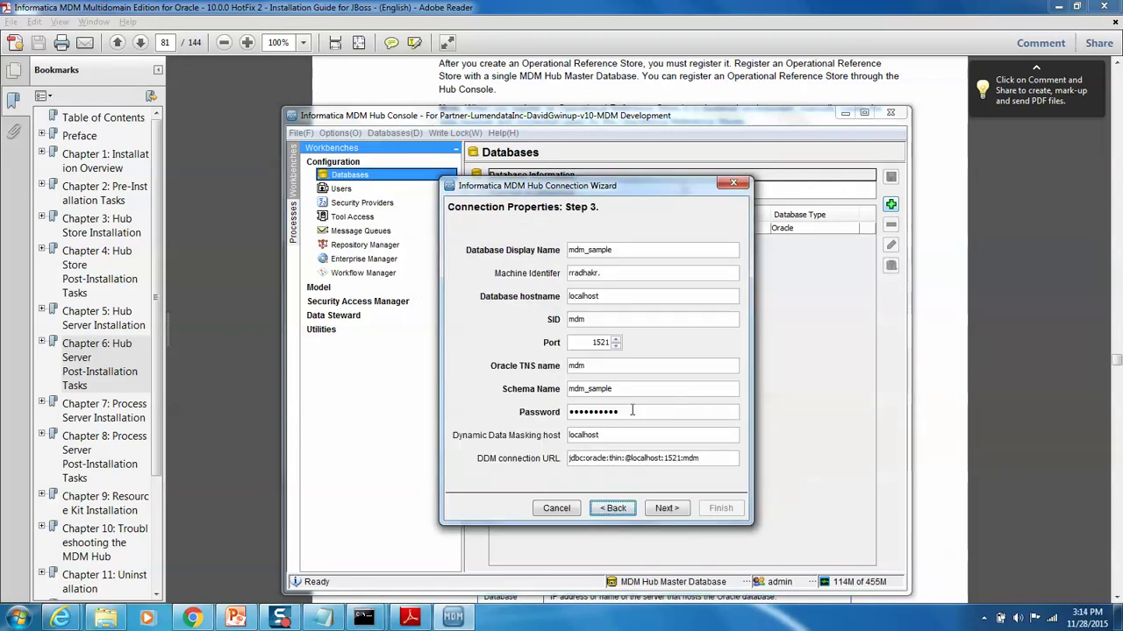
drag(623, 414, 506, 412)
text(mdm_sample)
click(670, 513)
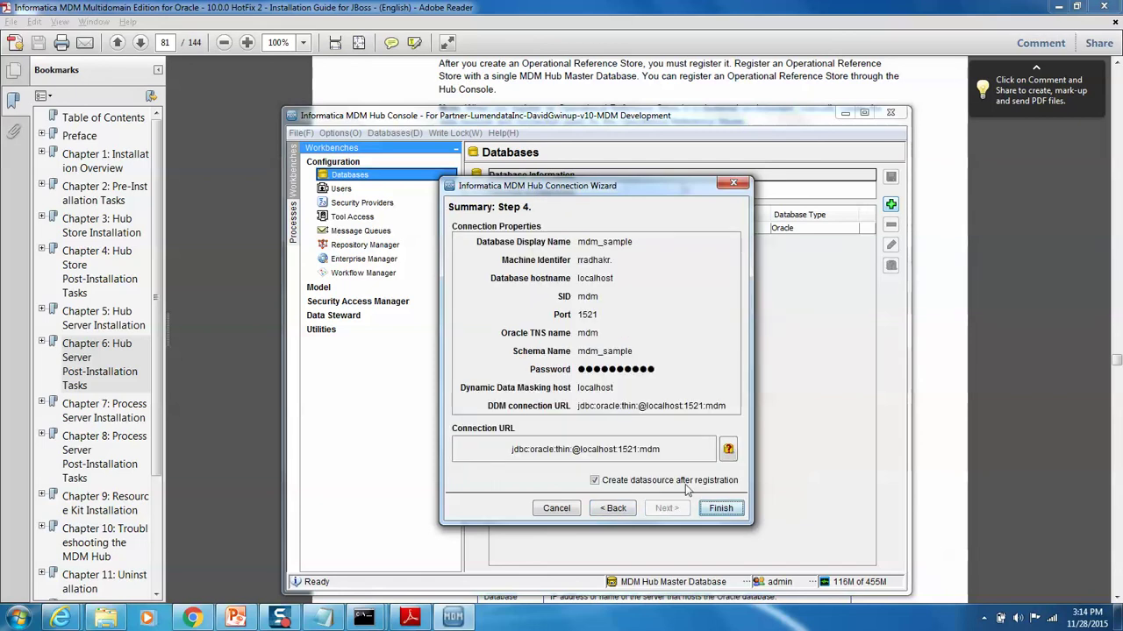
click(719, 509)
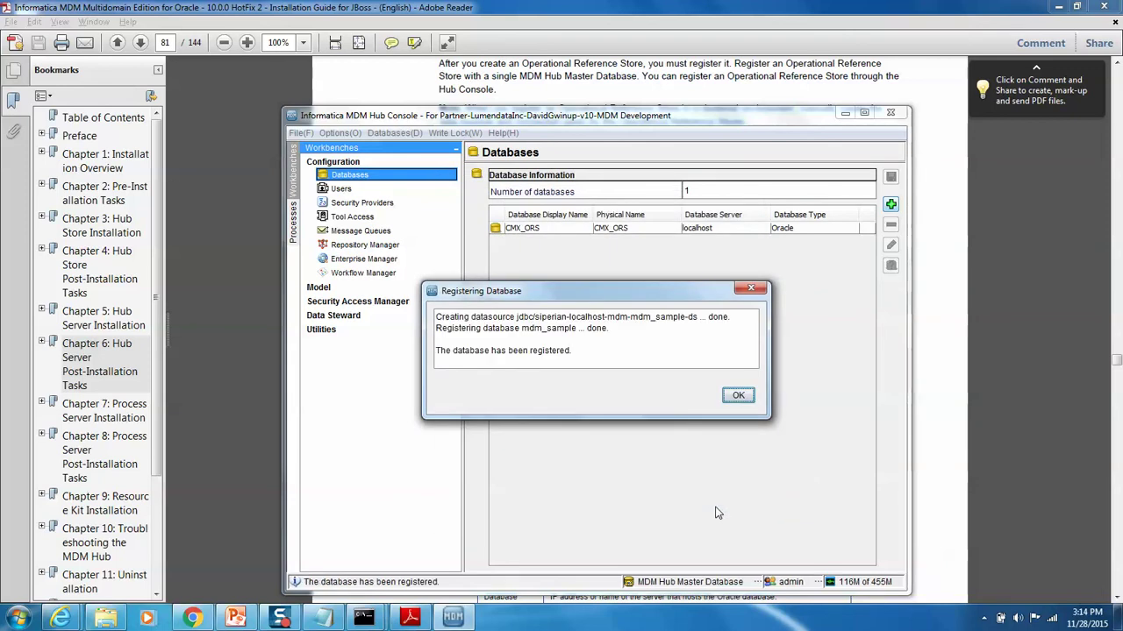
click(740, 399)
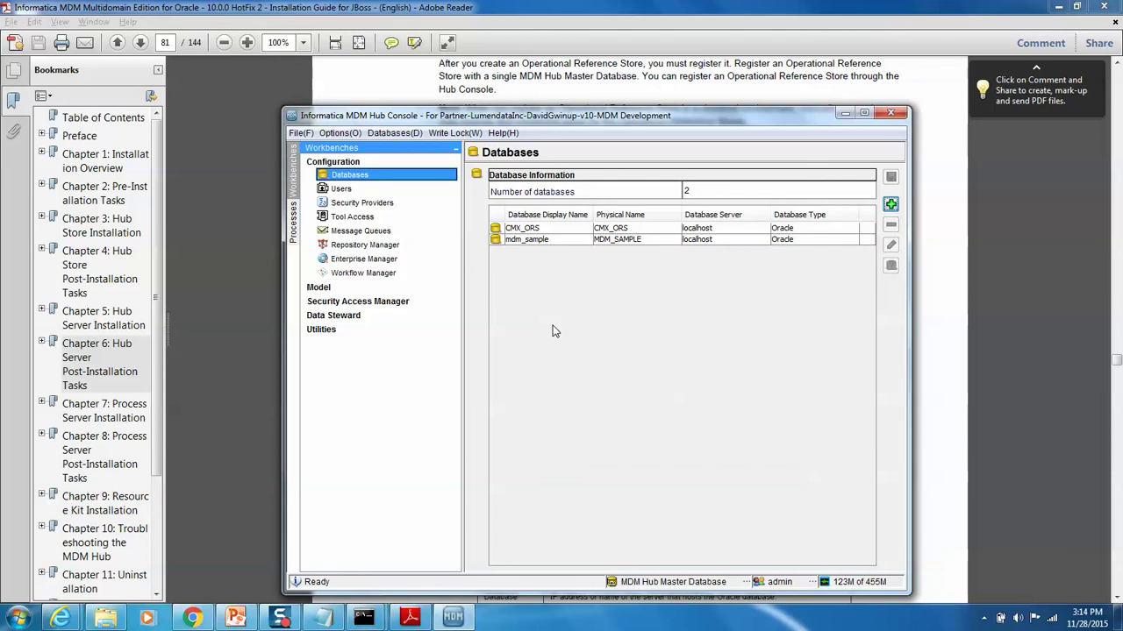
Step: Minimize the Adobe Reader installation guide and move the MDM Hub Console window up and left
click(1064, 6)
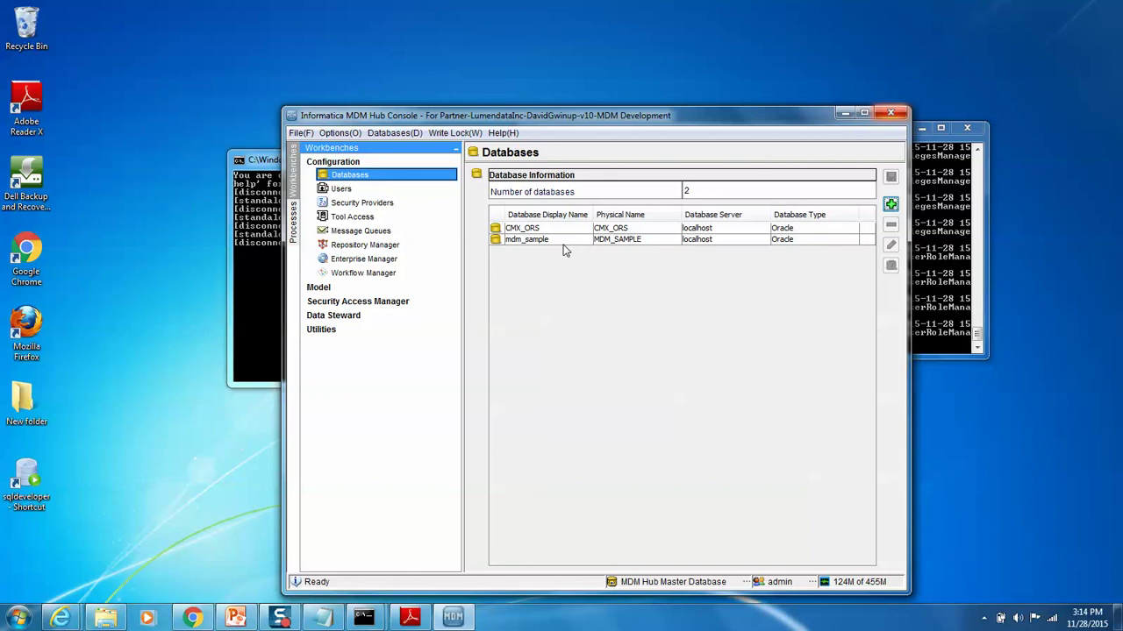
drag(448, 115, 353, 58)
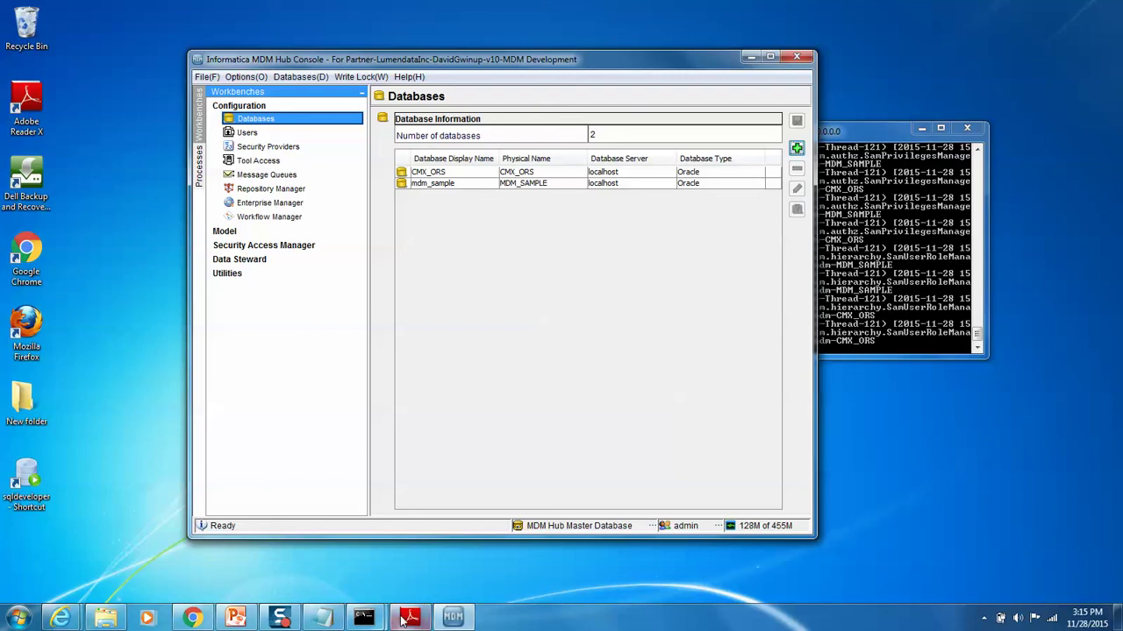
Step: Bring up the InformaticaInstallation deck, go to slide 9, and maximize PowerPoint
click(235, 618)
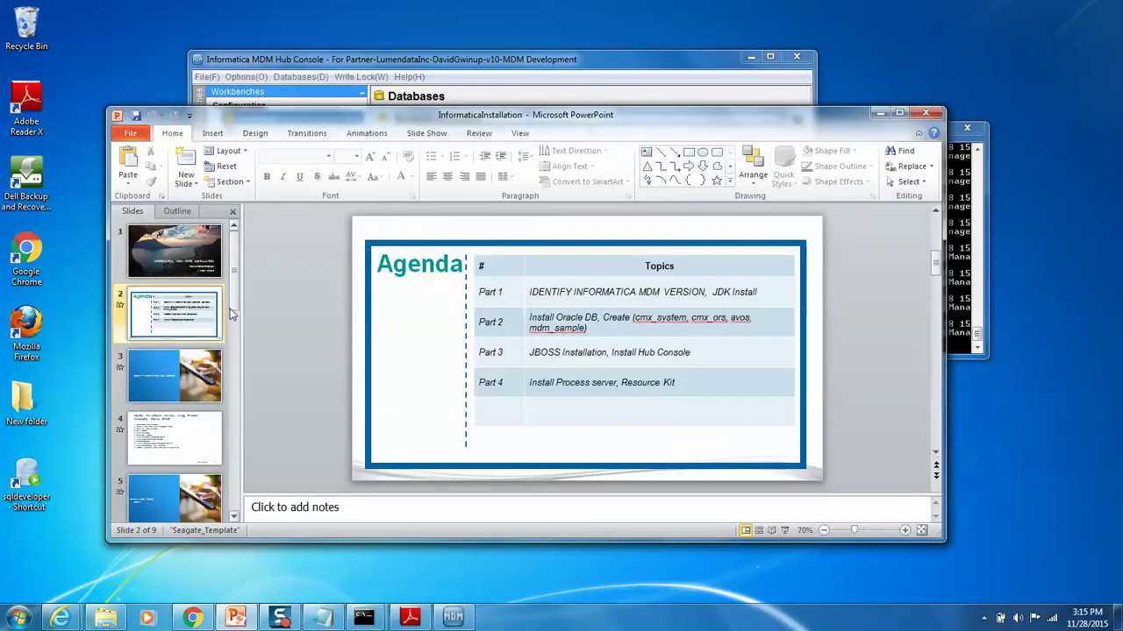
drag(235, 287, 236, 461)
click(150, 433)
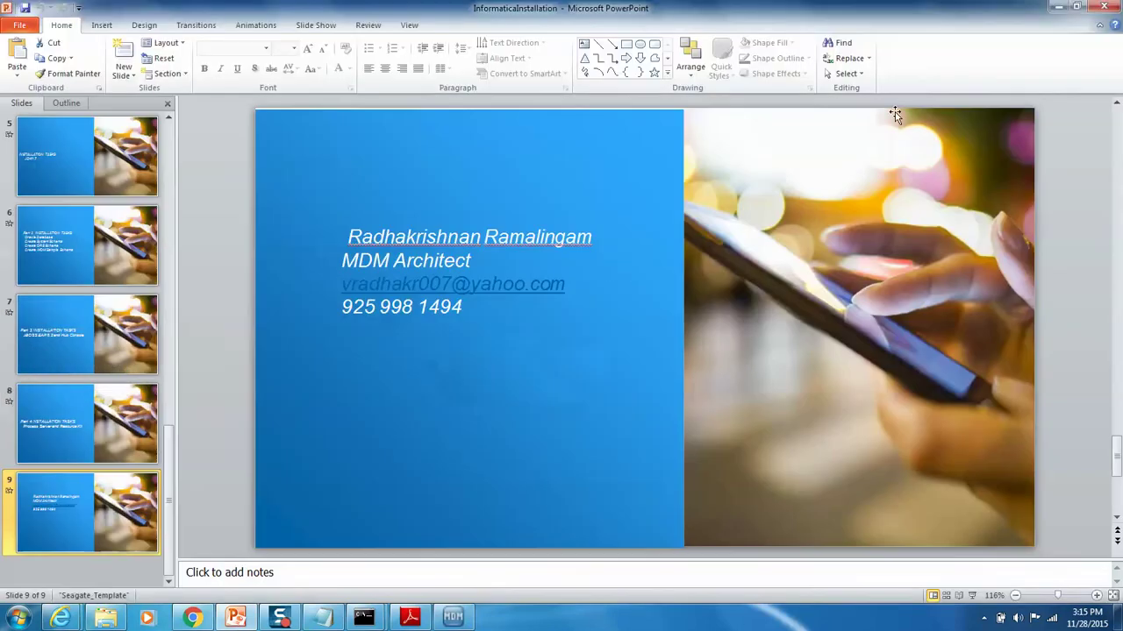
click(899, 113)
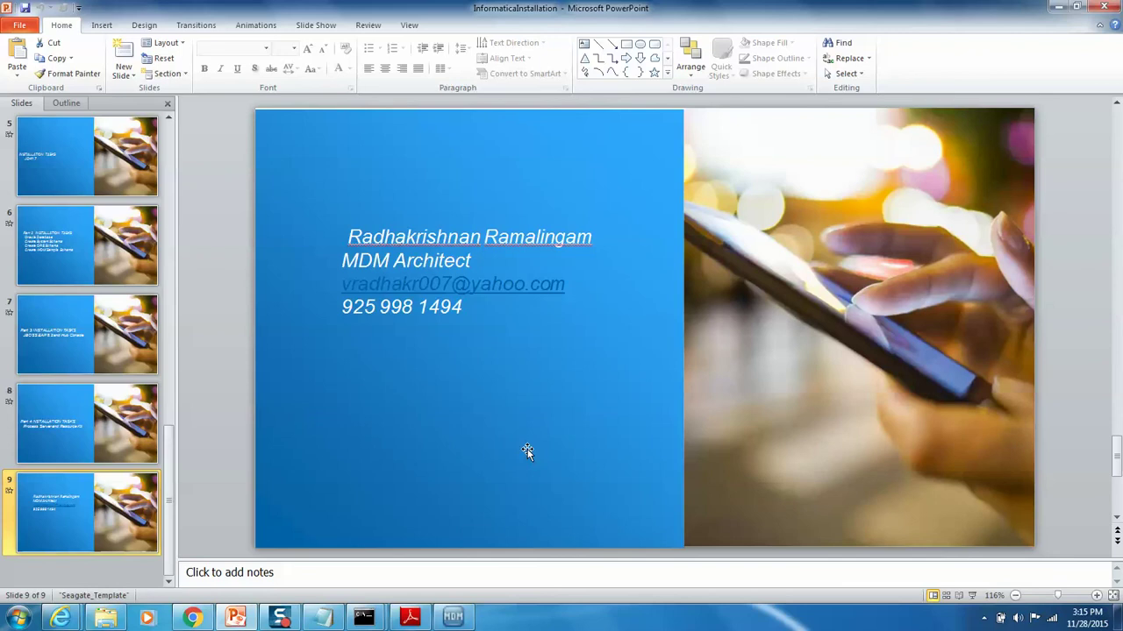